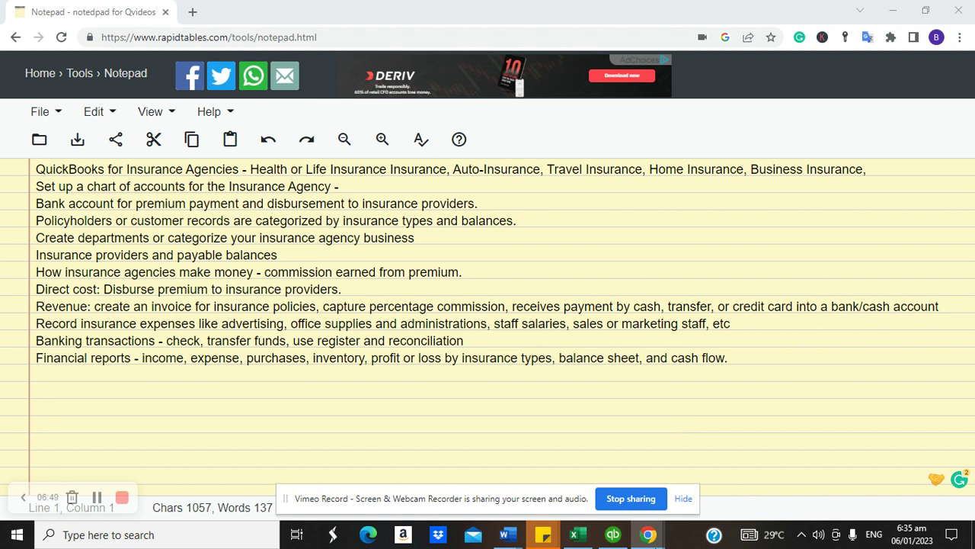
# - Bring the insurance agency's QuickBooks company file to the front from the notepad
pyautogui.click(613, 535)
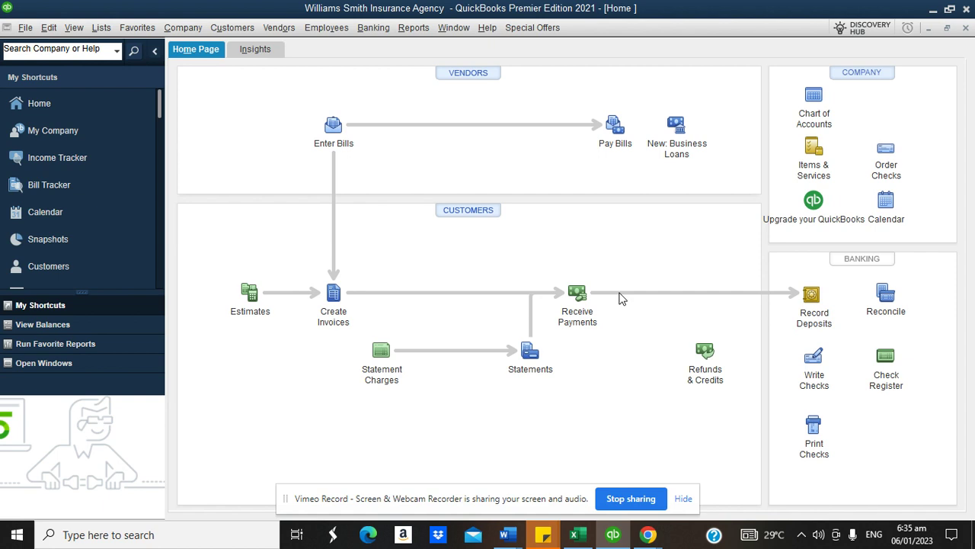
# - Open the Chart of Accounts from the Lists menu and select Commission Income
pyautogui.click(101, 29)
pyautogui.click(107, 47)
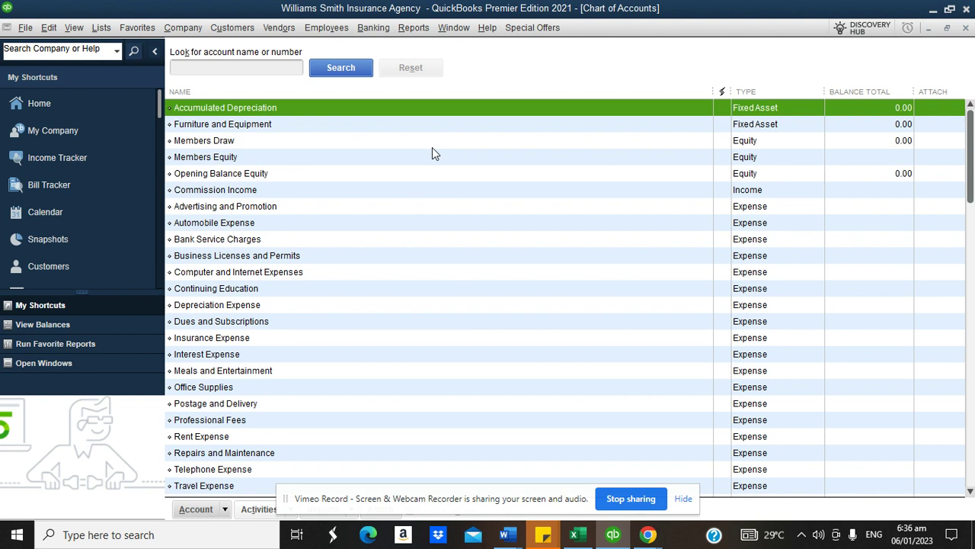
pyautogui.click(372, 191)
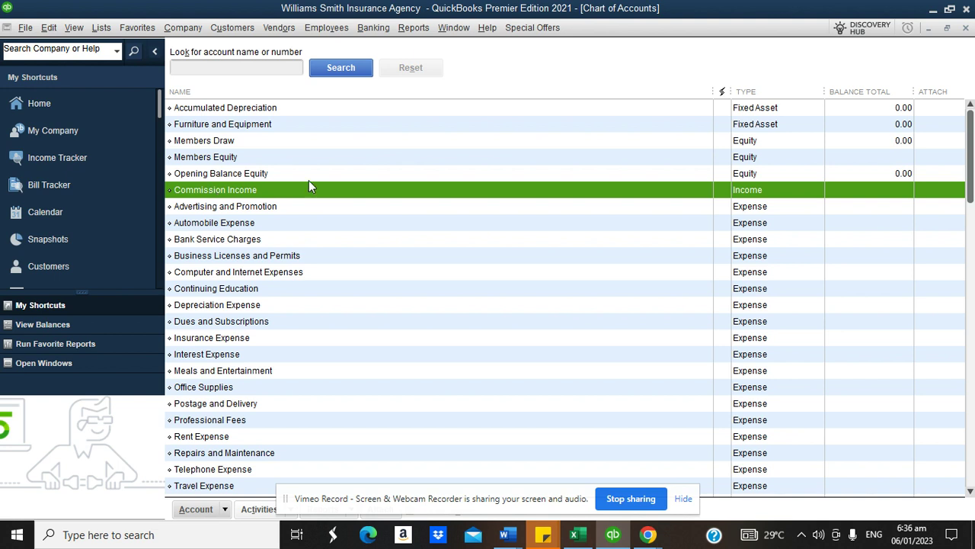
# - Edit Commission Income: rename it 'Commission on Premium', description 'Commissions income on premium received'
pyautogui.rightClick(185, 191)
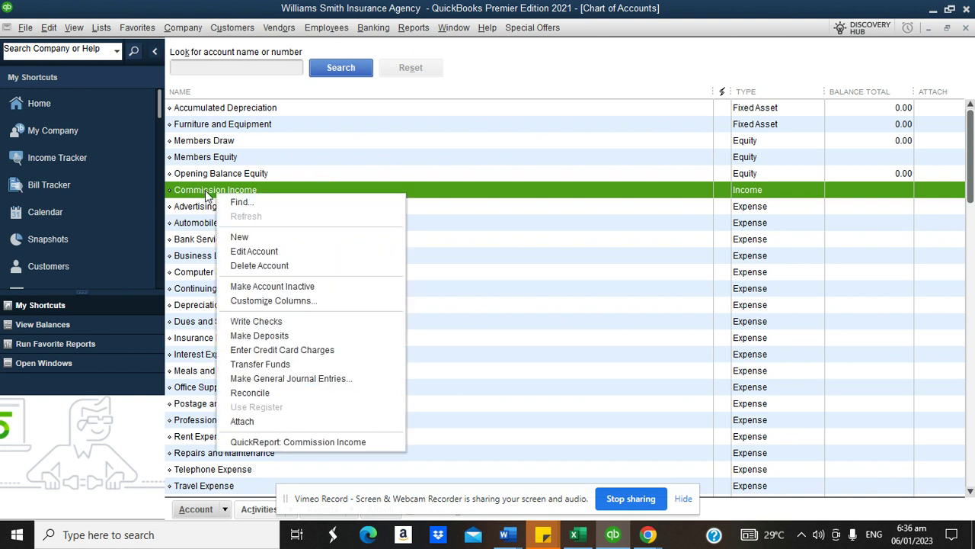
pyautogui.click(285, 254)
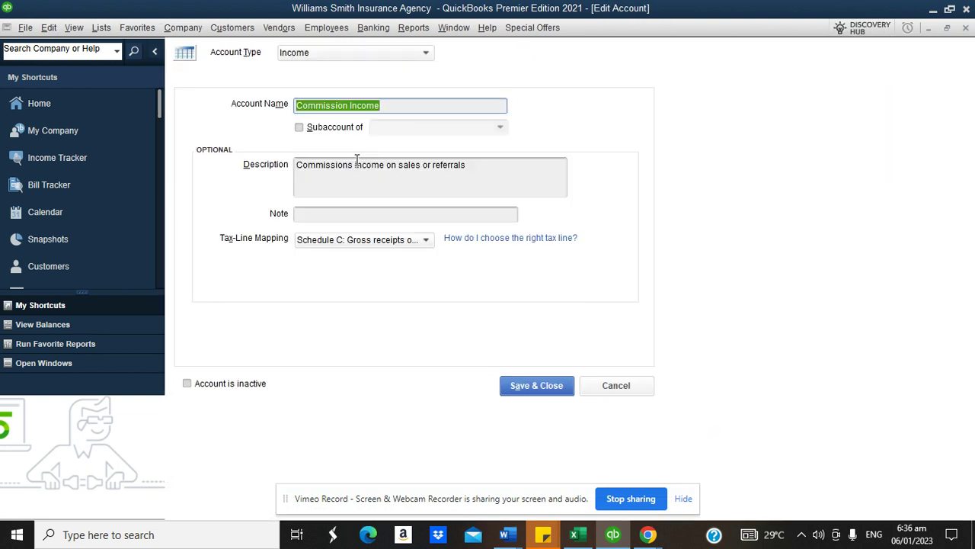
pyautogui.click(387, 104)
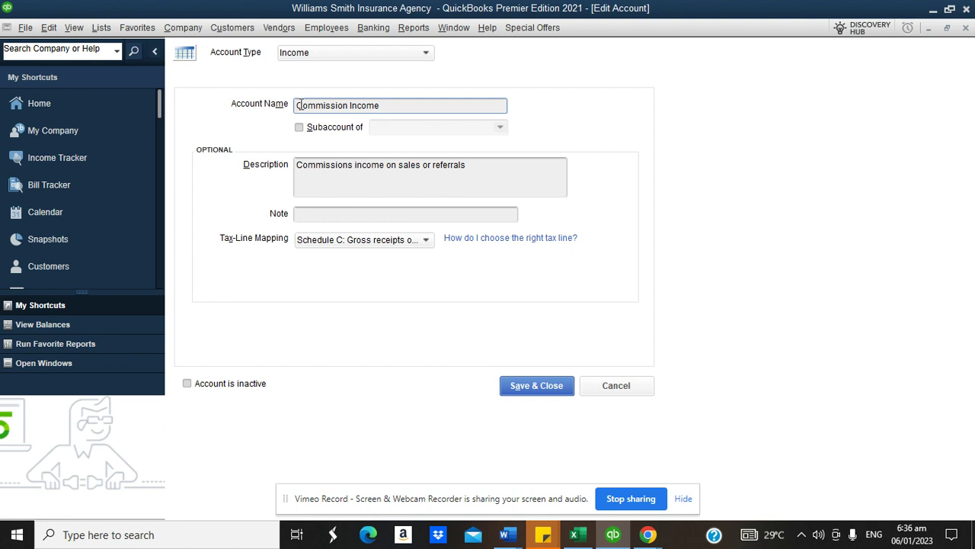
pyautogui.click(350, 107)
pyautogui.write('on Premium')
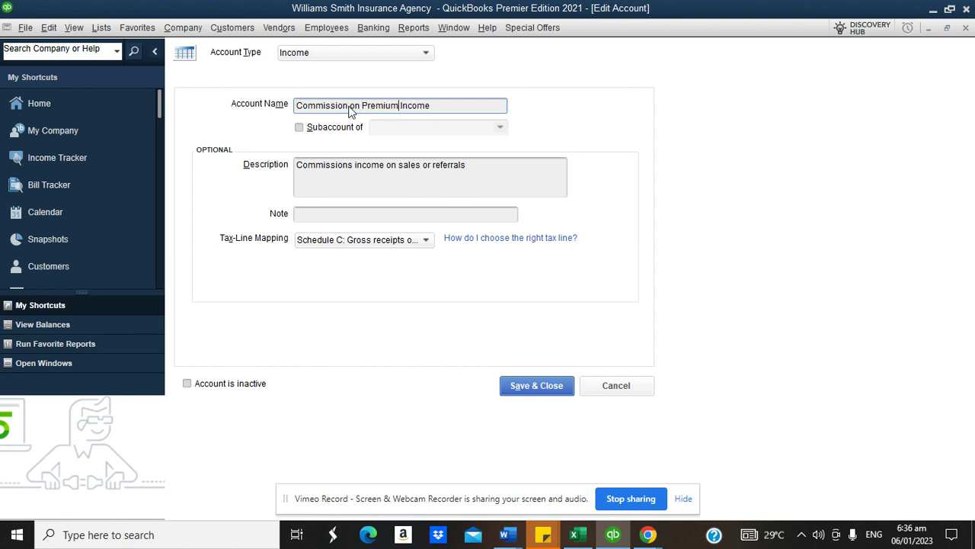
pyautogui.click(441, 102)
pyautogui.press('BackSpace')
pyautogui.press('BackSpace')
pyautogui.press('BackSpace')
pyautogui.press('BackSpace')
pyautogui.press('BackSpace')
pyautogui.press('BackSpace')
pyautogui.moveTo(472, 166); pyautogui.dragTo(398, 167)
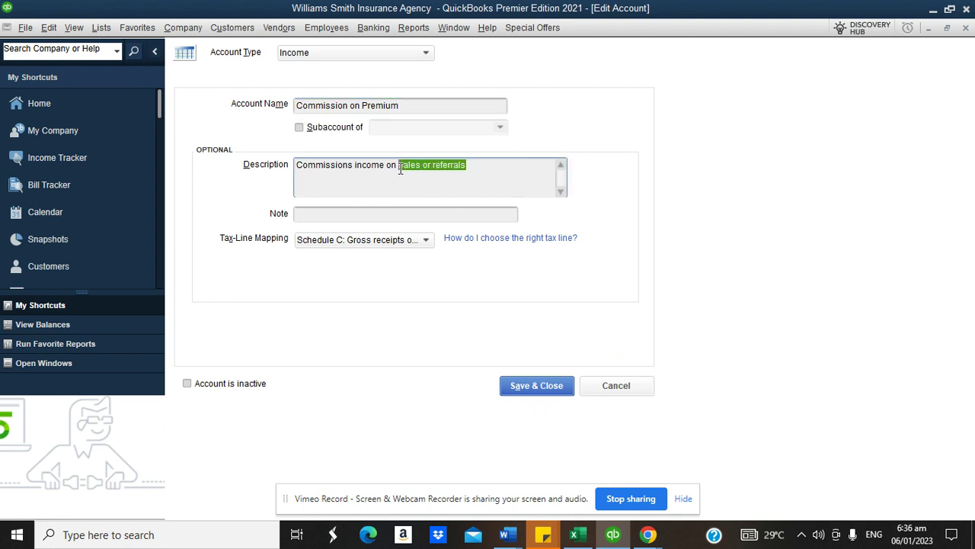
pyautogui.write('premium received')
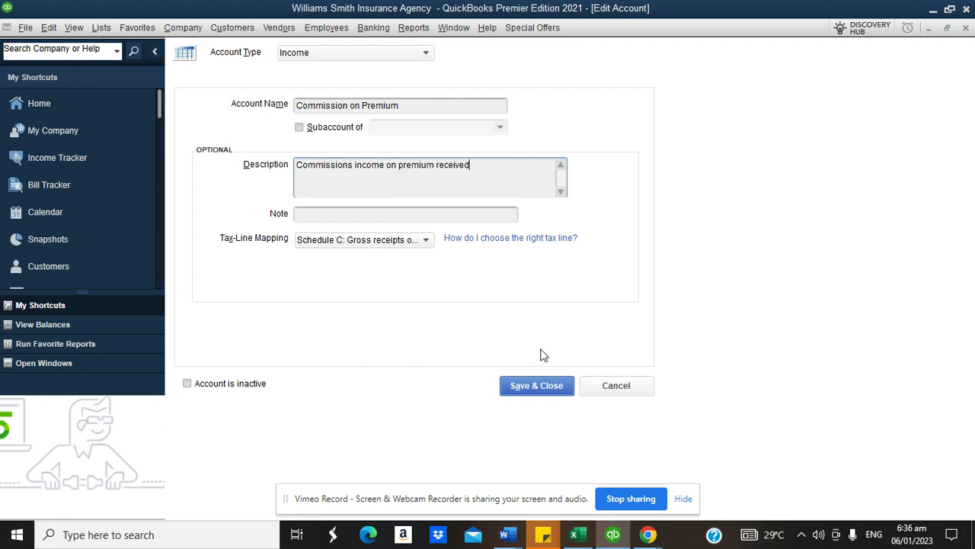
pyautogui.click(542, 387)
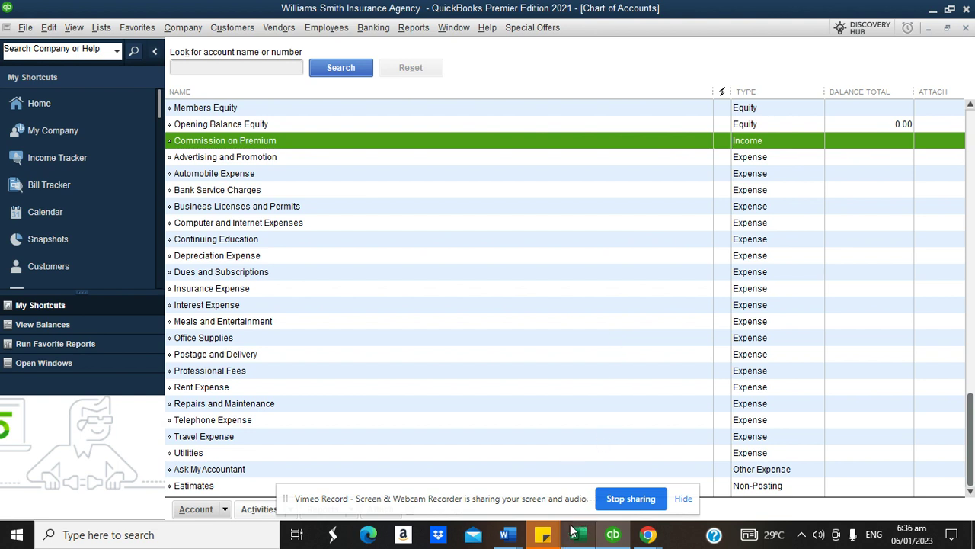
pyautogui.moveTo(655, 537)
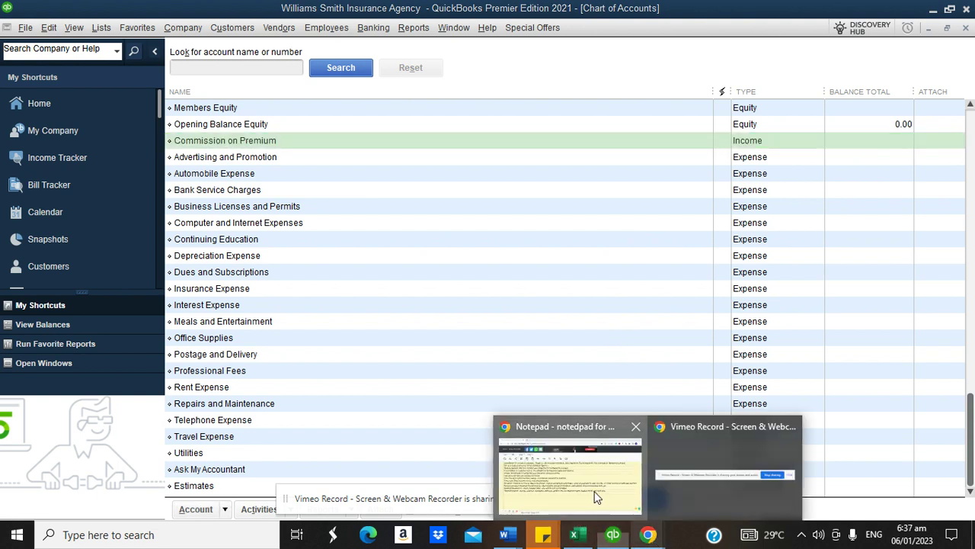
pyautogui.click(570, 468)
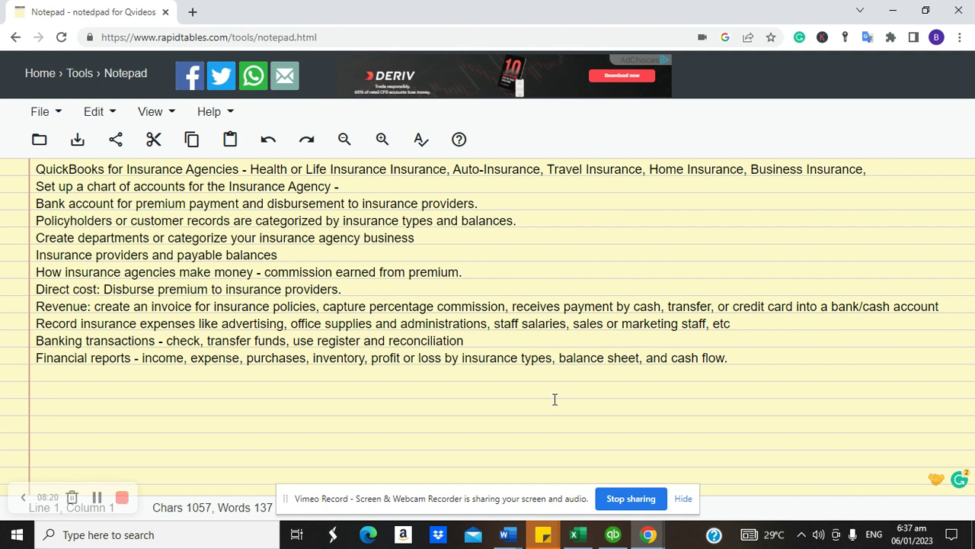
pyautogui.click(612, 534)
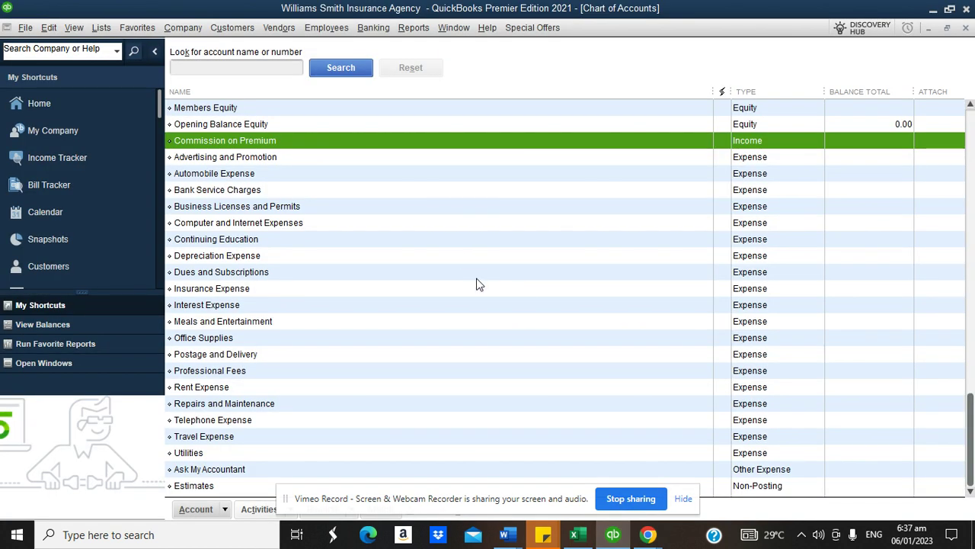
pyautogui.moveTo(970, 423); pyautogui.dragTo(966, 144)
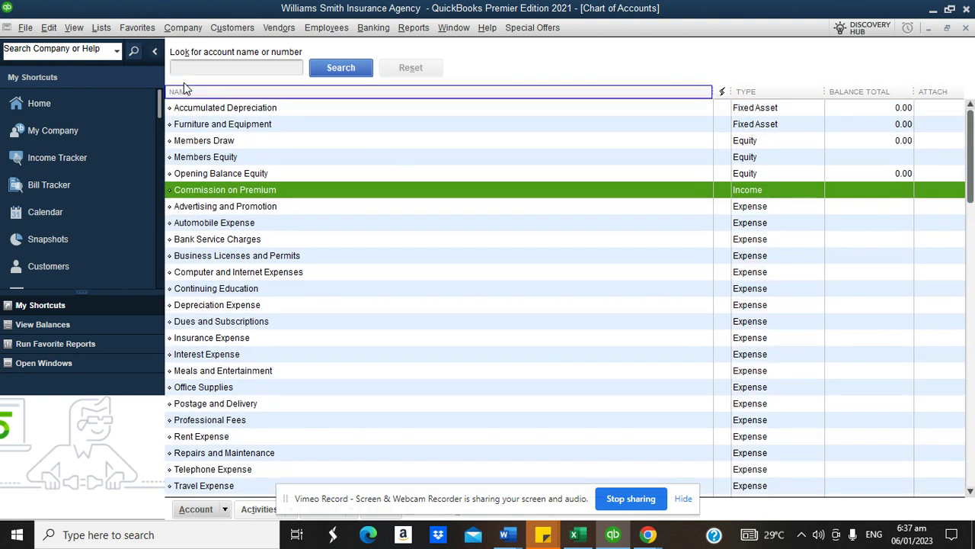
# - Create a Cost of Goods Sold account named 'Premium Disbursed to Insurers'
pyautogui.click(224, 510)
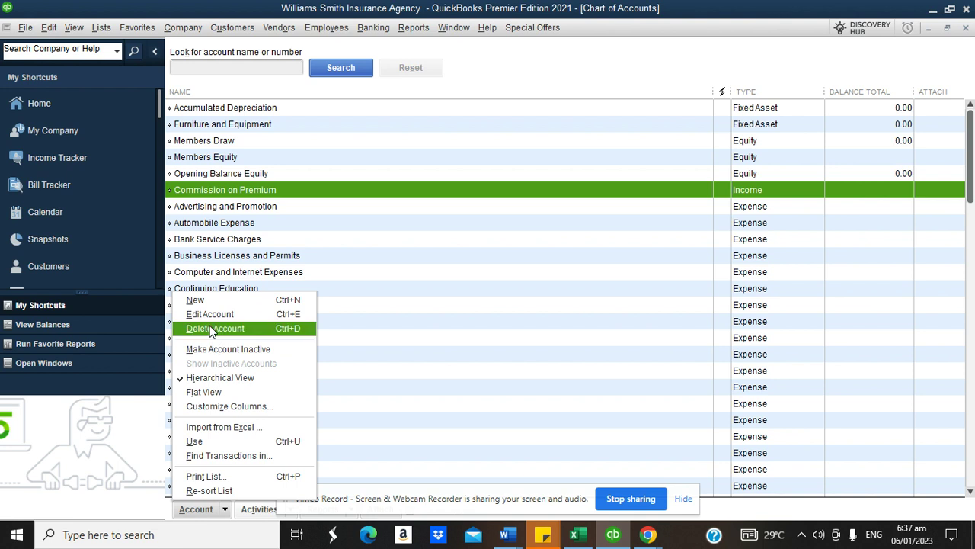
pyautogui.click(199, 300)
pyautogui.click(273, 292)
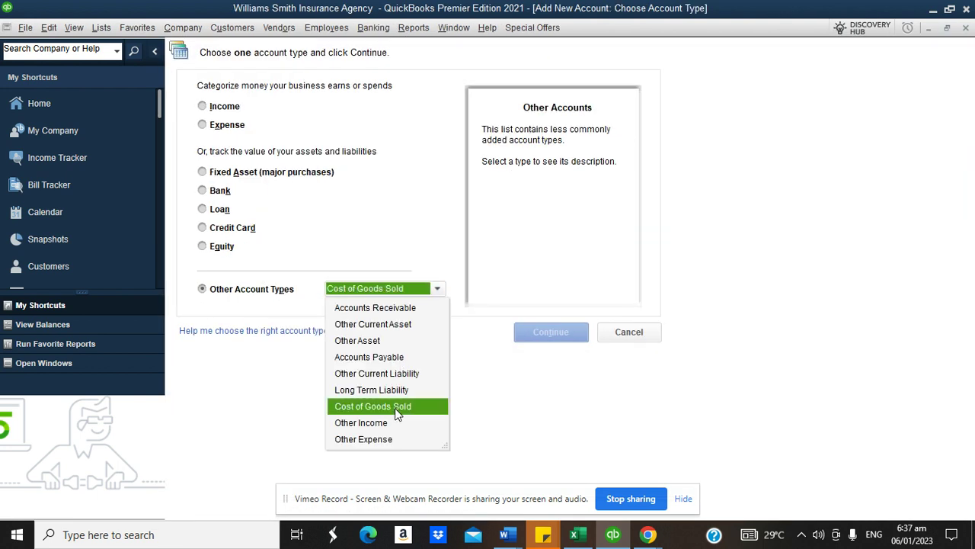
pyautogui.click(396, 407)
pyautogui.click(551, 337)
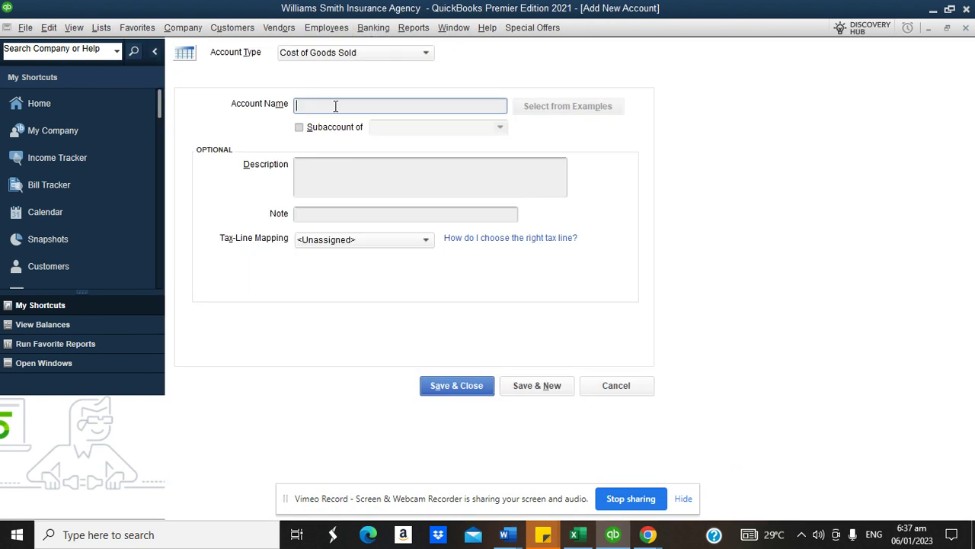
pyautogui.write('rPremium Disburse')
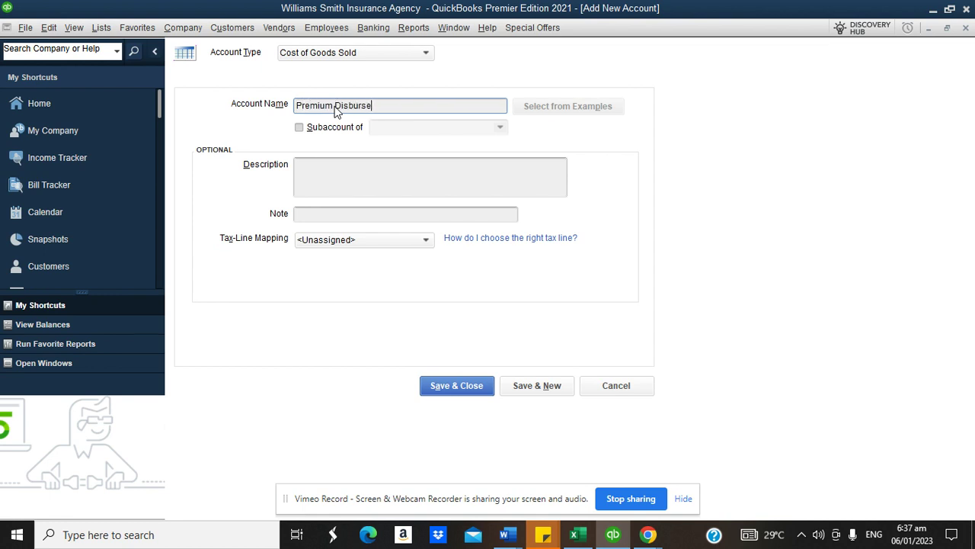
pyautogui.write('d to Insure')
pyautogui.press('BackSpace')
pyautogui.press('BackSpace')
pyautogui.write('rer')
pyautogui.click(449, 384)
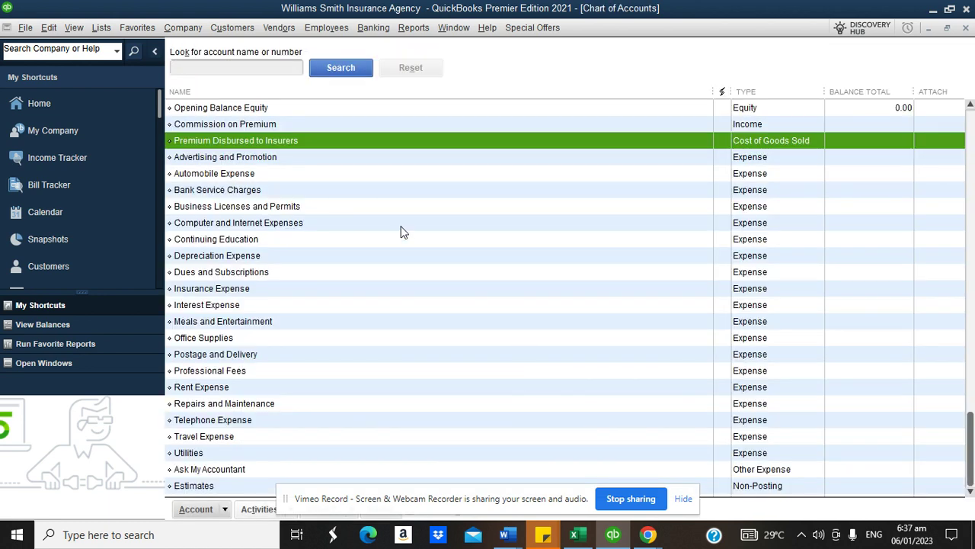
pyautogui.click(230, 160)
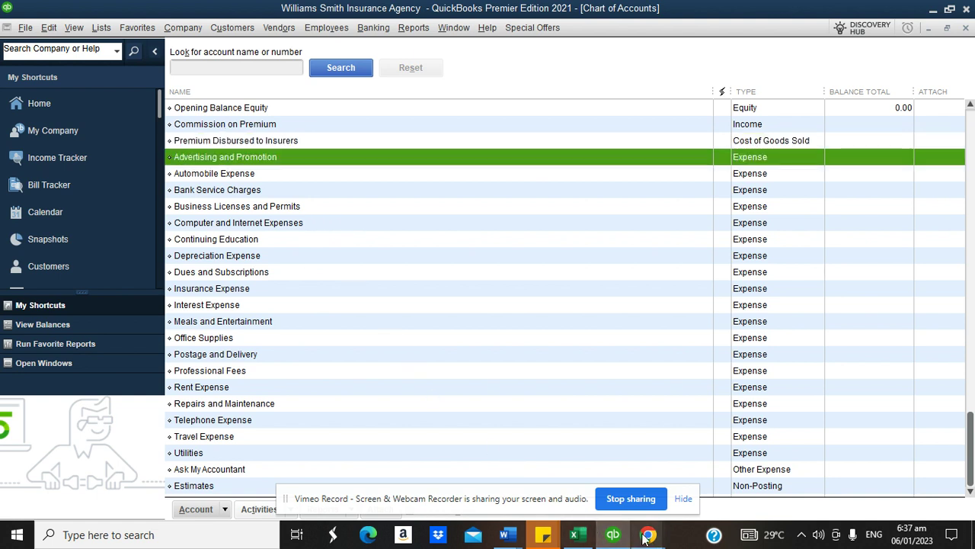
# - Check the agency setup notes in Chrome, then return to the Chart of Accounts
pyautogui.moveTo(646, 538)
pyautogui.click(557, 478)
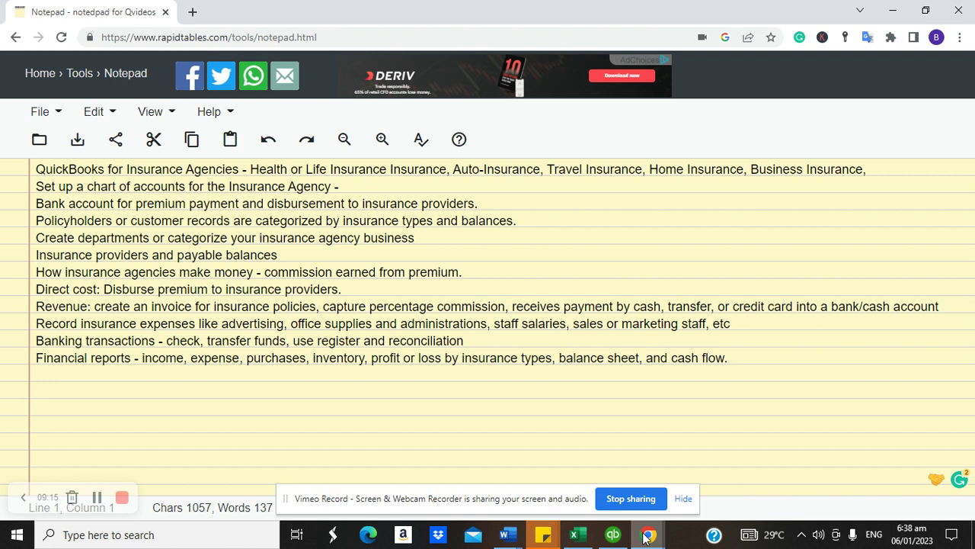
pyautogui.click(616, 535)
# - Add an Expense account named 'Sales and Marketing' and scroll down the list
pyautogui.click(228, 510)
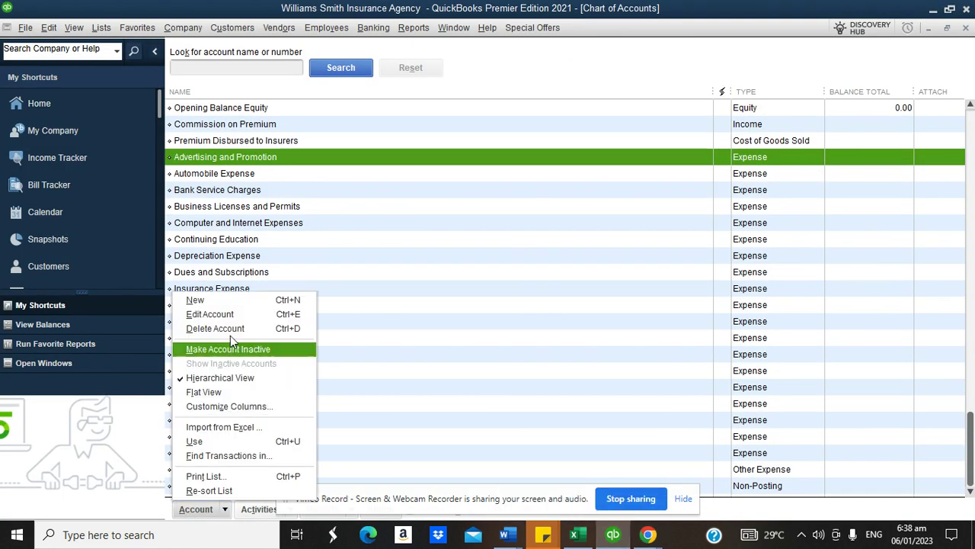
pyautogui.click(227, 299)
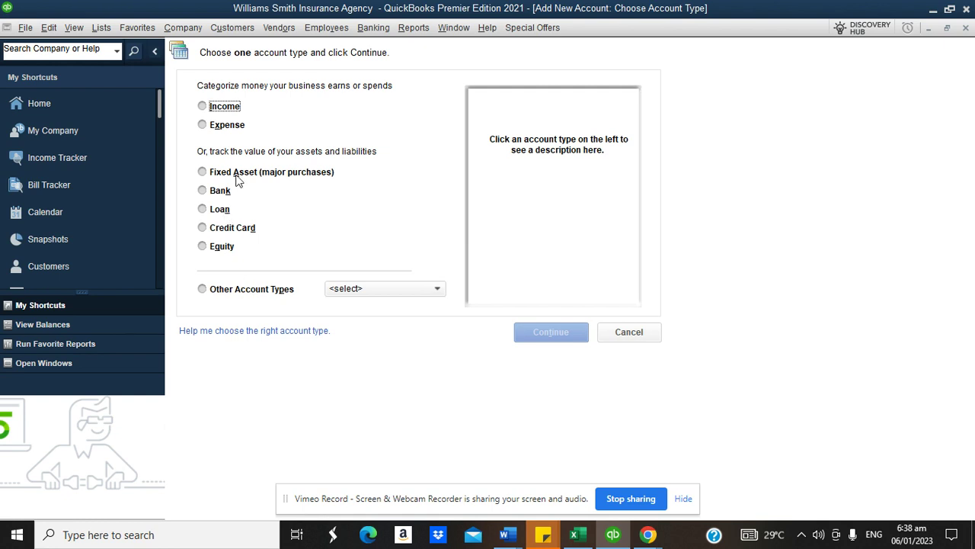
pyautogui.click(216, 127)
pyautogui.click(537, 329)
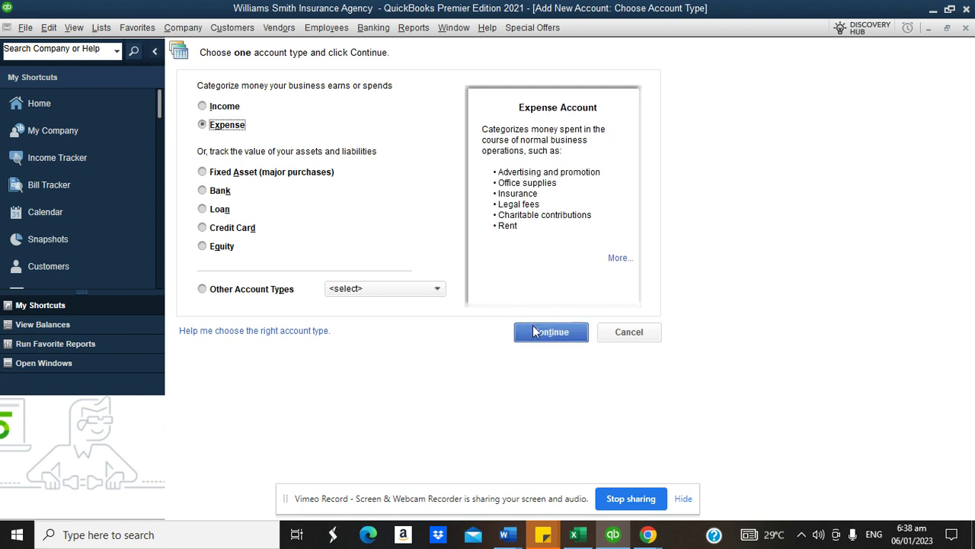
pyautogui.write('Sales and Ma')
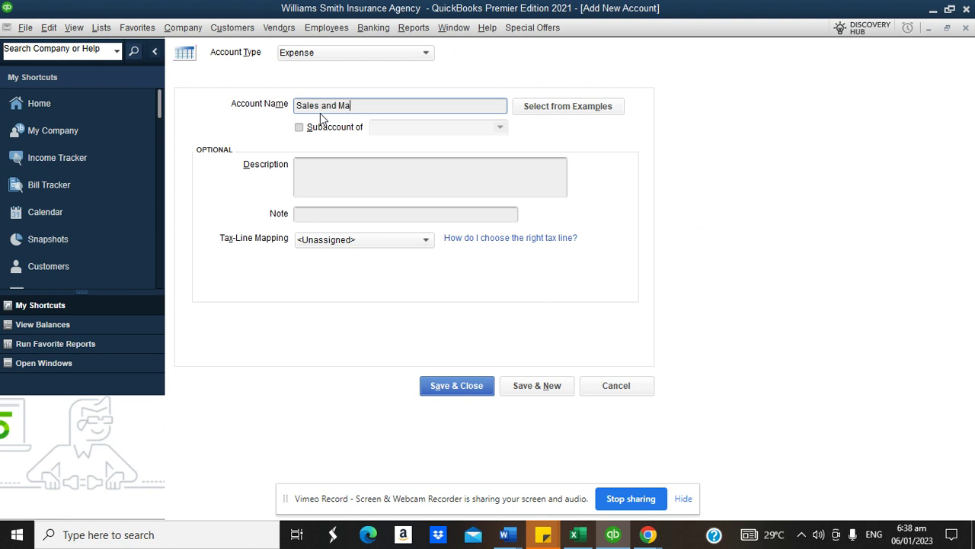
pyautogui.write('rketing')
pyautogui.click(454, 387)
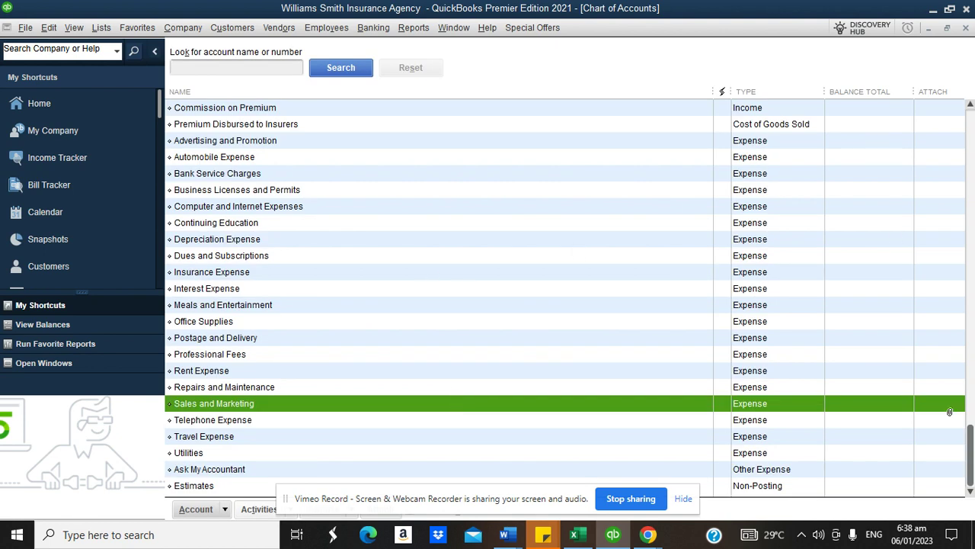
pyautogui.moveTo(971, 447); pyautogui.dragTo(972, 118)
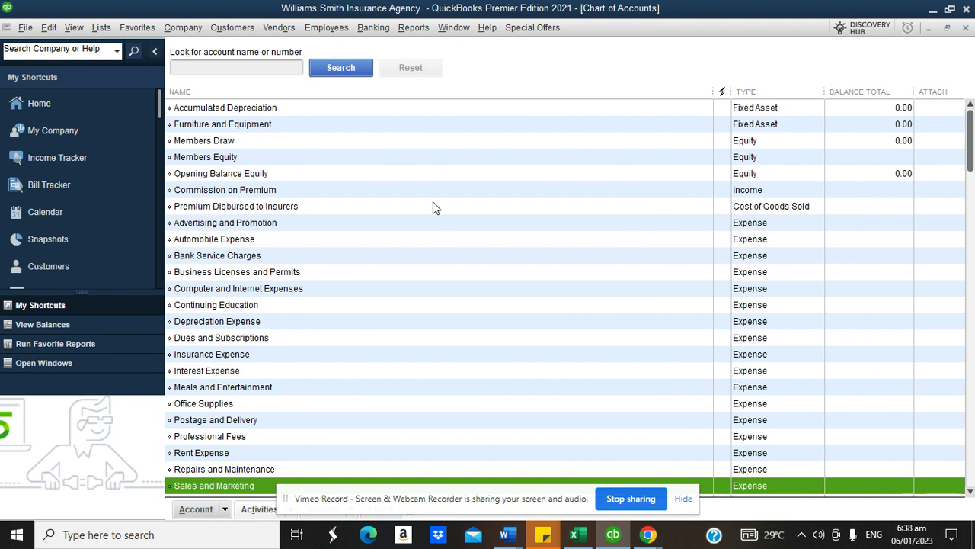
# - Review Commission on Premium, Premium Disbursed to Insurers and neighbouring accounts, then bring up the setup notes
pyautogui.click(747, 93)
pyautogui.click(266, 191)
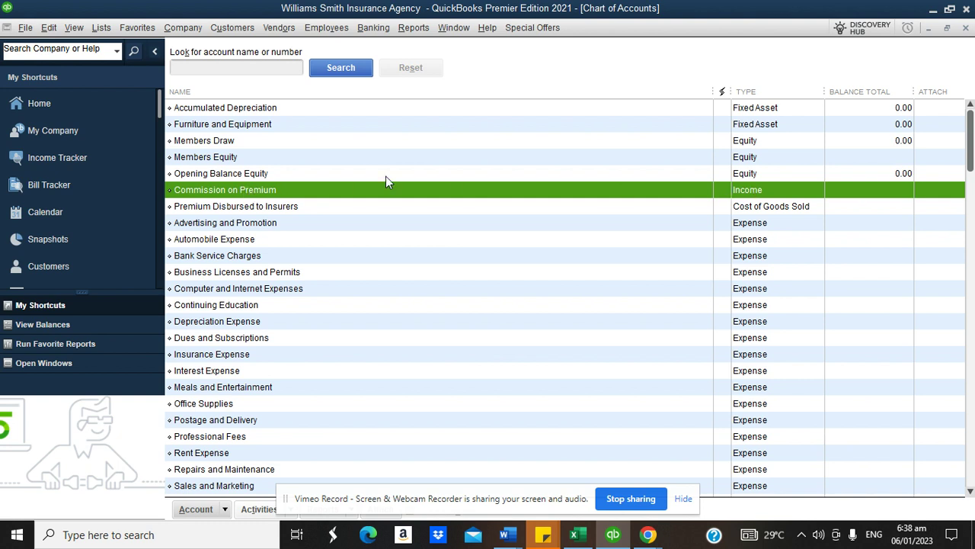
pyautogui.click(302, 212)
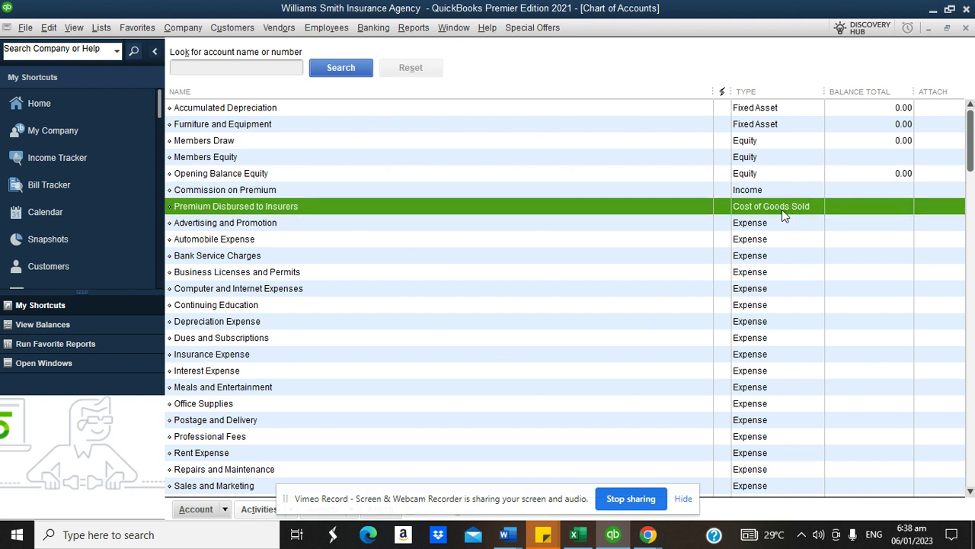
pyautogui.click(265, 226)
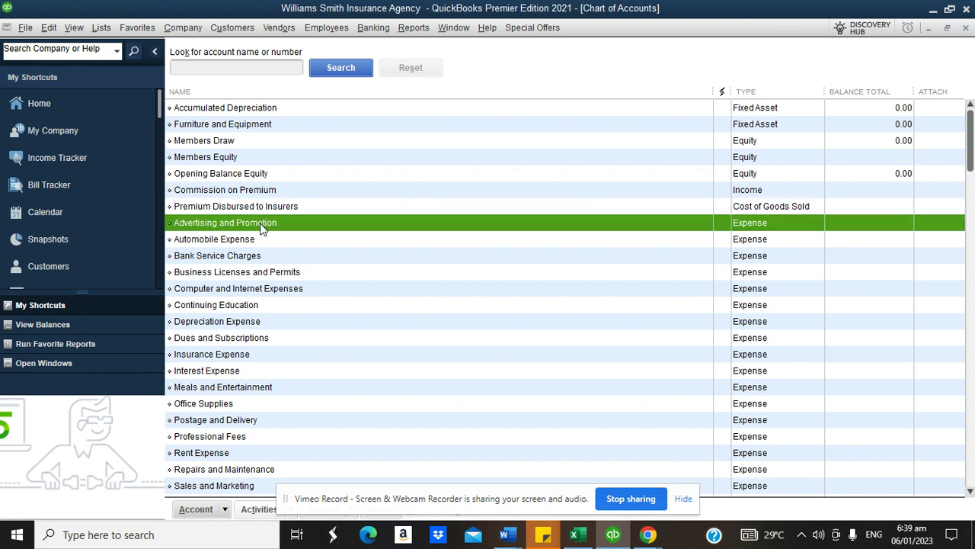
pyautogui.click(257, 272)
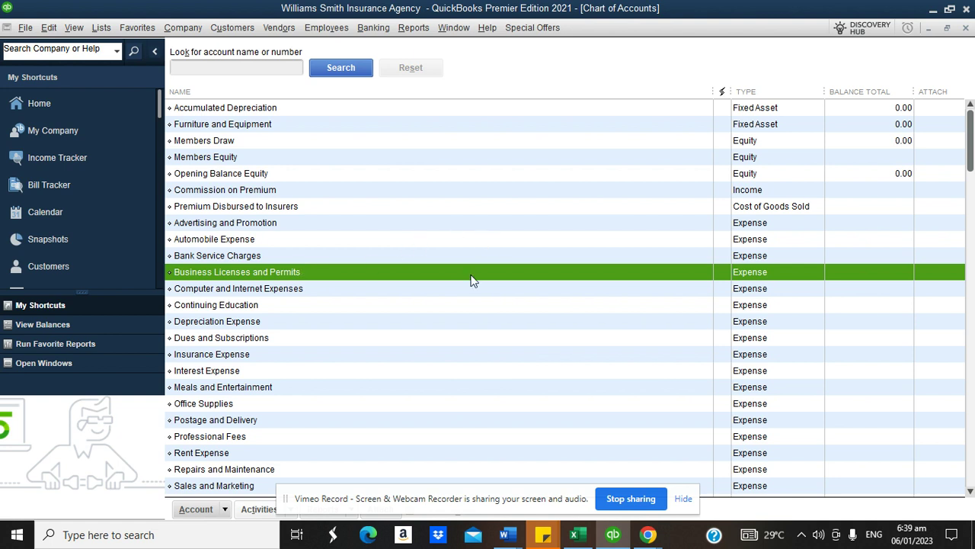
pyautogui.click(646, 536)
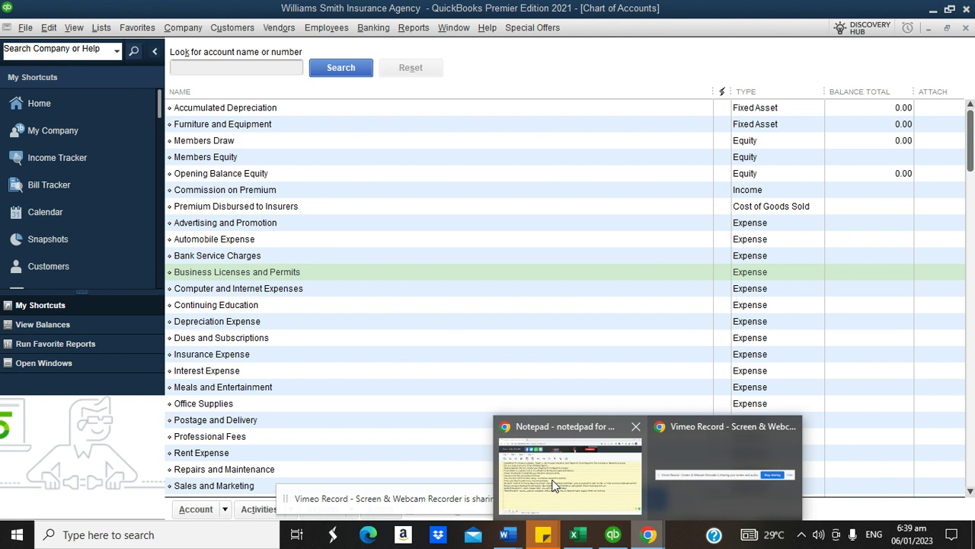
pyautogui.click(571, 477)
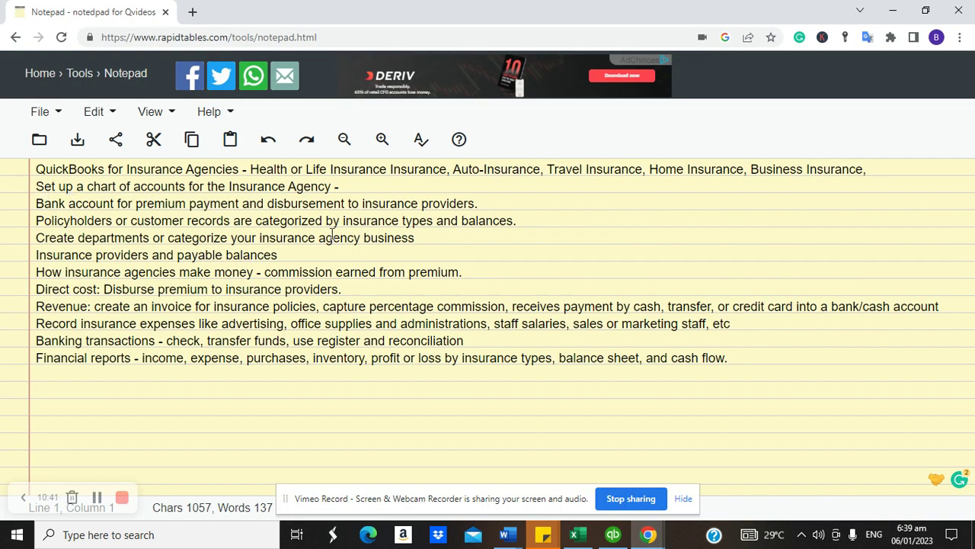
# - Back in QuickBooks, start a new Bank account named 'Bank of America'
pyautogui.click(611, 536)
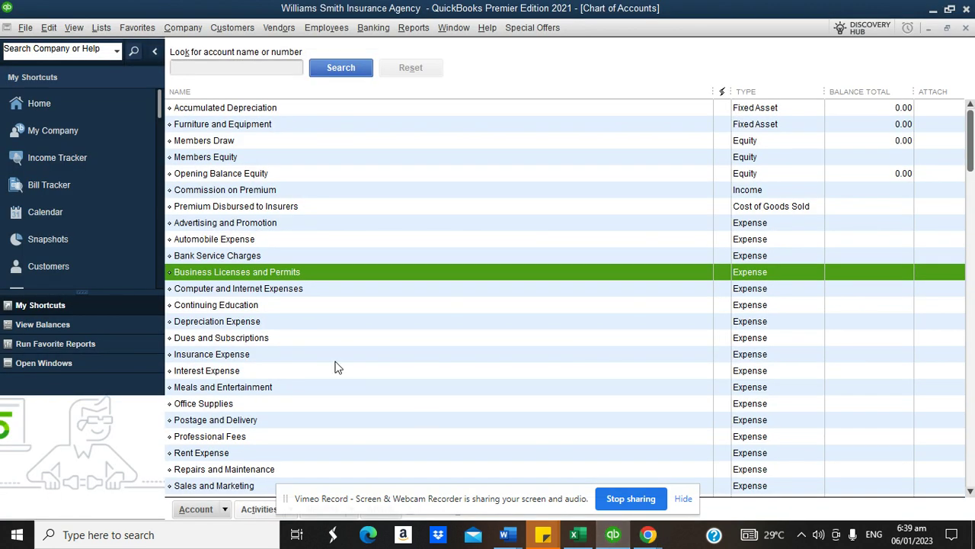
pyautogui.click(225, 509)
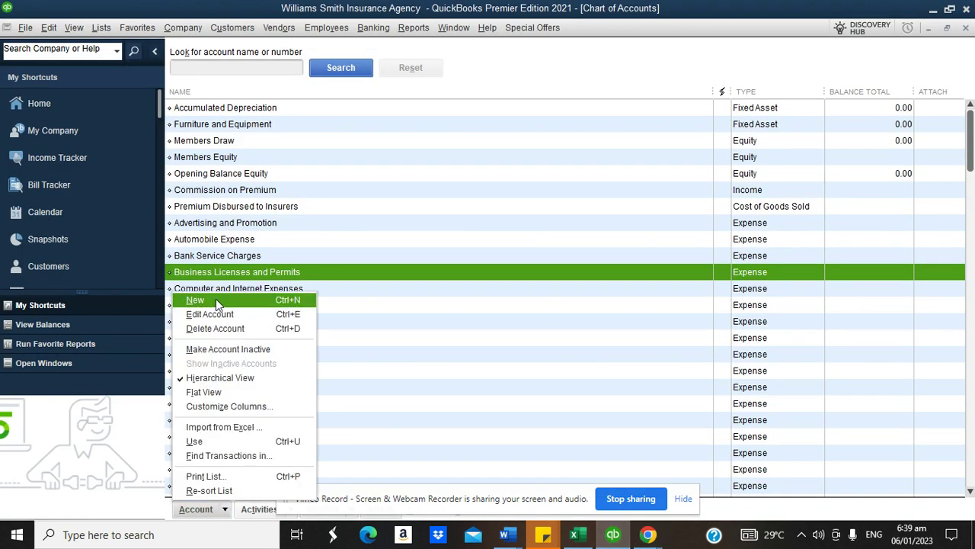
pyautogui.click(215, 299)
pyautogui.click(217, 193)
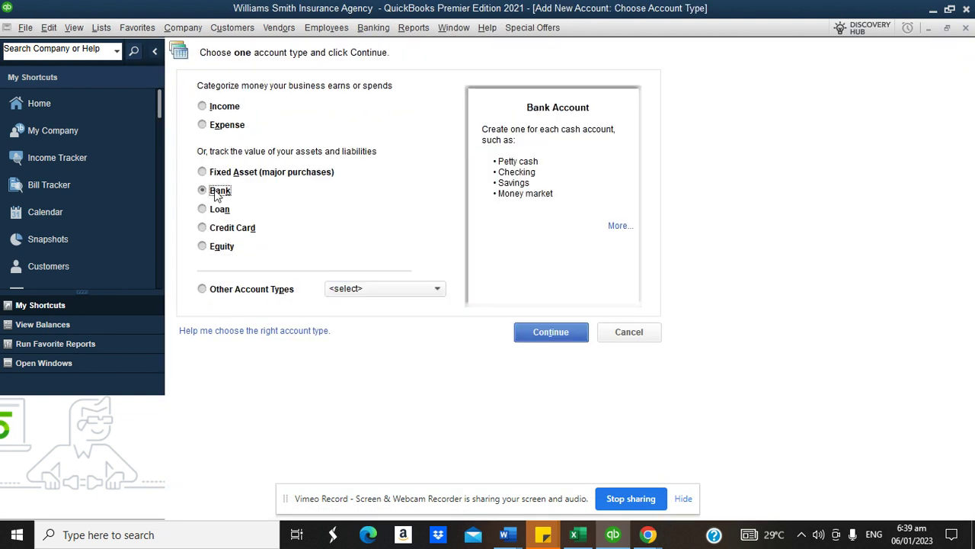
pyautogui.click(533, 331)
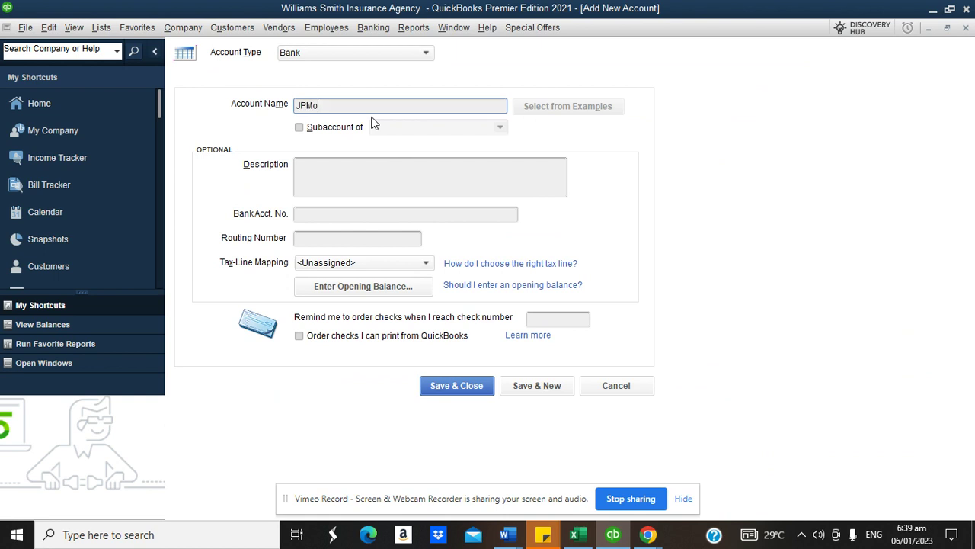
pyautogui.write('JPMorg')
pyautogui.press('BackSpace')
pyautogui.press('BackSpace')
pyautogui.press('BackSpace')
pyautogui.press('BackSpace')
pyautogui.press('BackSpace')
pyautogui.press('BackSpace')
pyautogui.write('Bank of America')
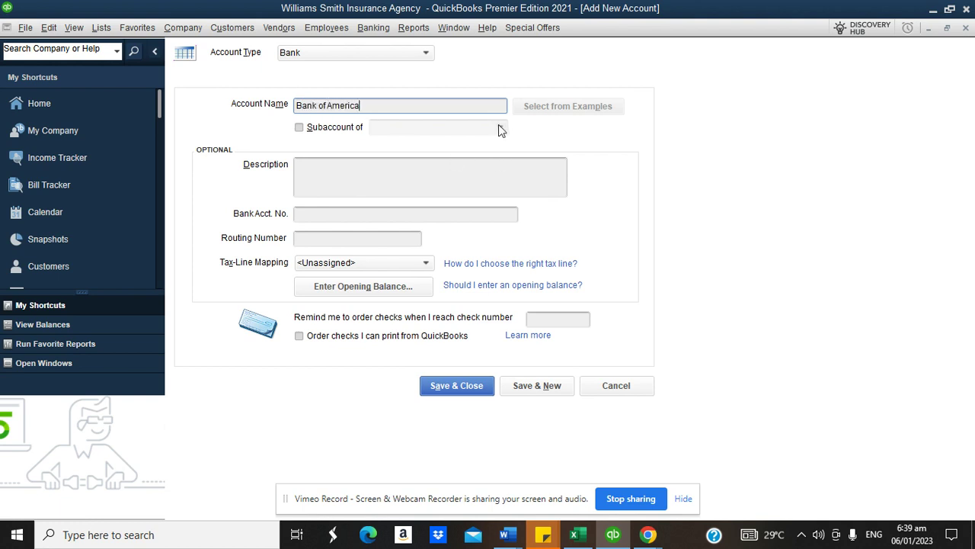
# - Enter an opening balance of 1,200,000 as of 31/12/2022 for Bank of America
pyautogui.click(415, 288)
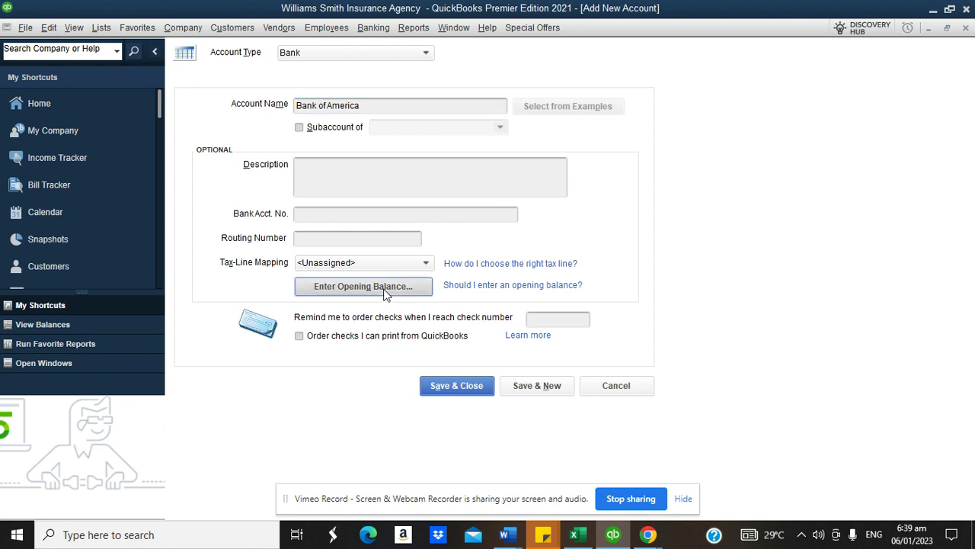
pyautogui.write('1200000')
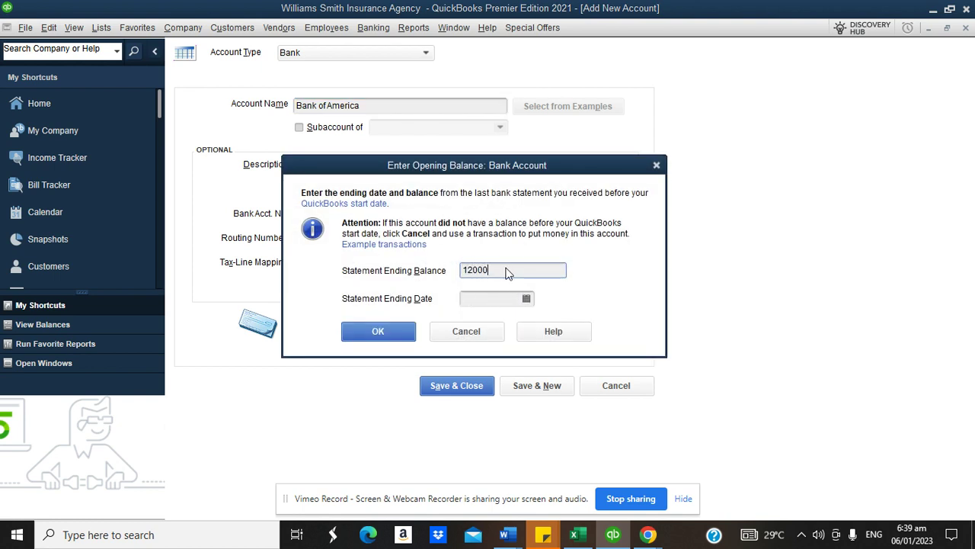
pyautogui.click(526, 299)
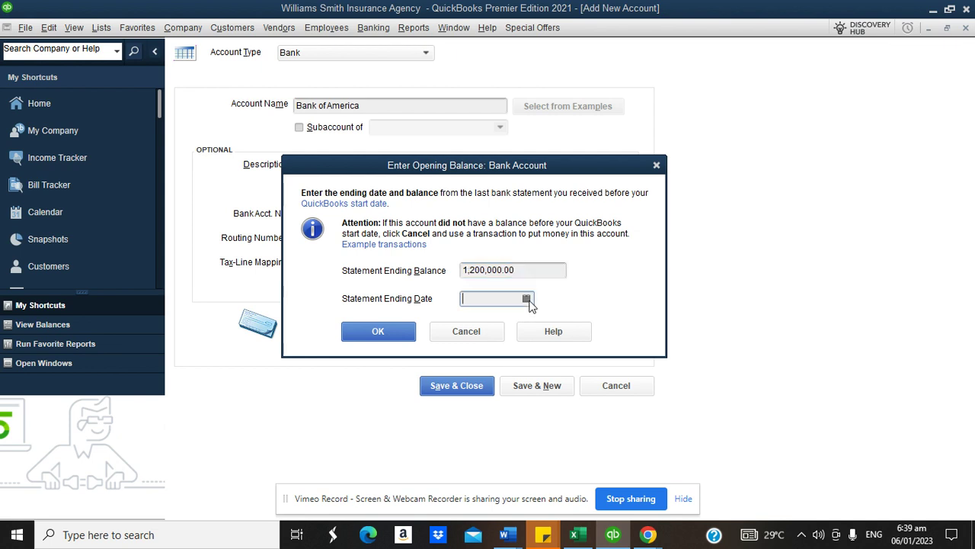
pyautogui.click(476, 322)
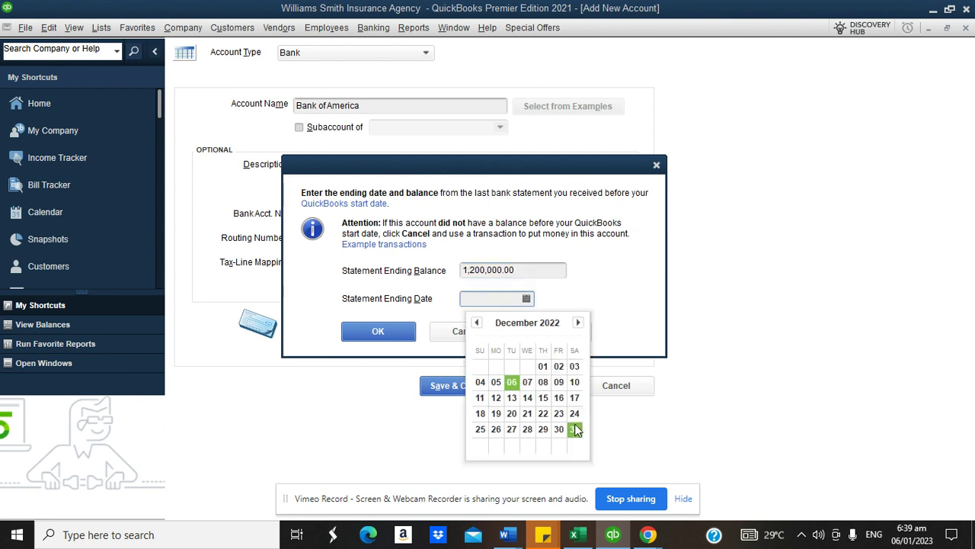
pyautogui.click(574, 429)
pyautogui.click(378, 331)
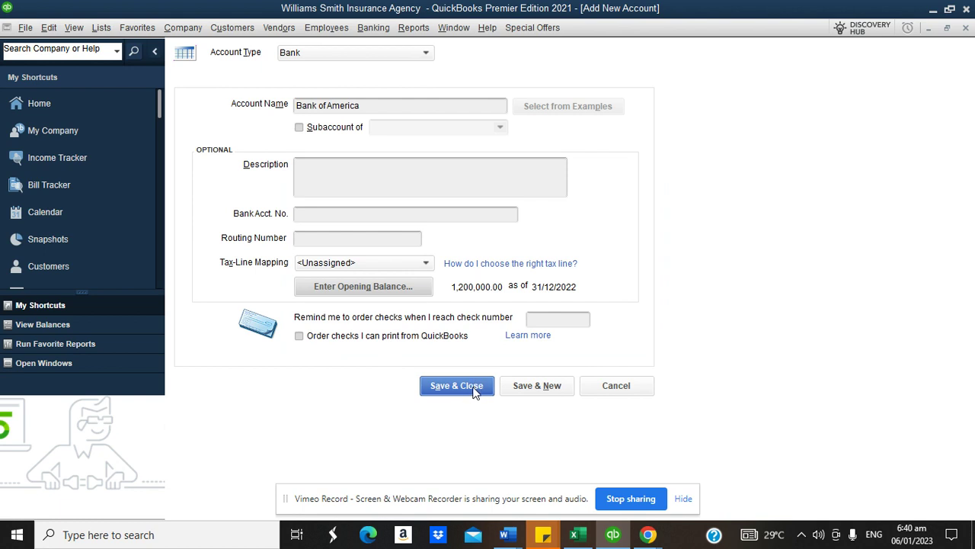
# - Save Bank of America, add a second bank account 'Paypal Wallet', and decline bank feeds
pyautogui.click(521, 390)
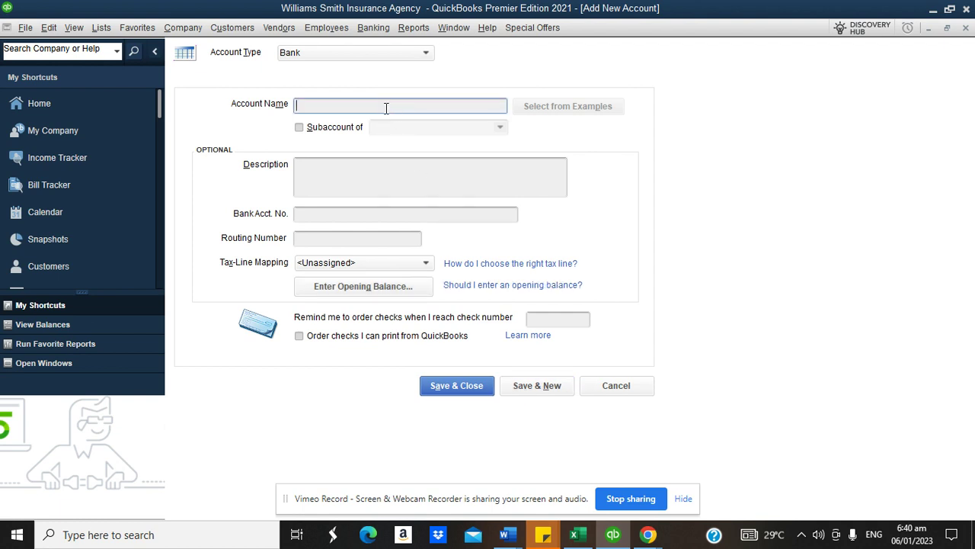
pyautogui.write('Paypal Wallet')
pyautogui.click(474, 389)
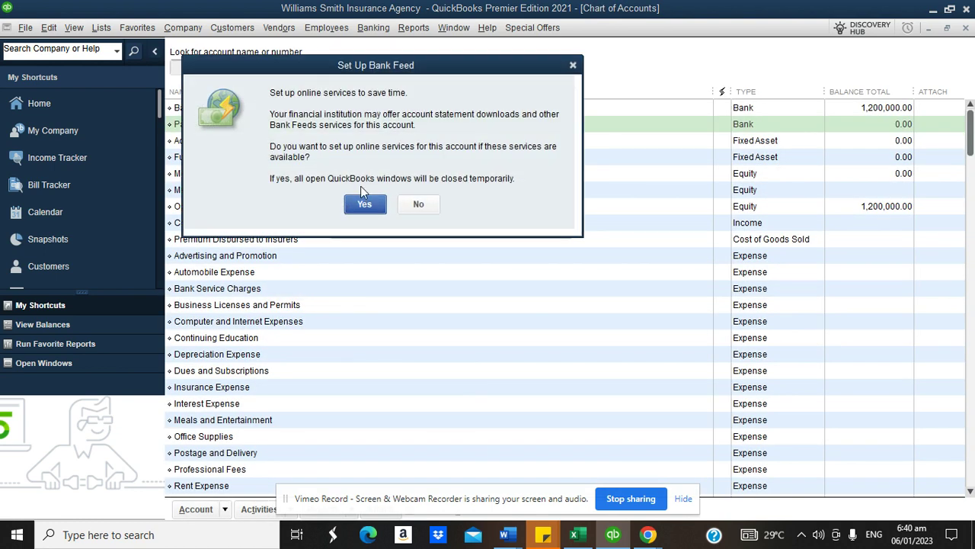
pyautogui.click(421, 200)
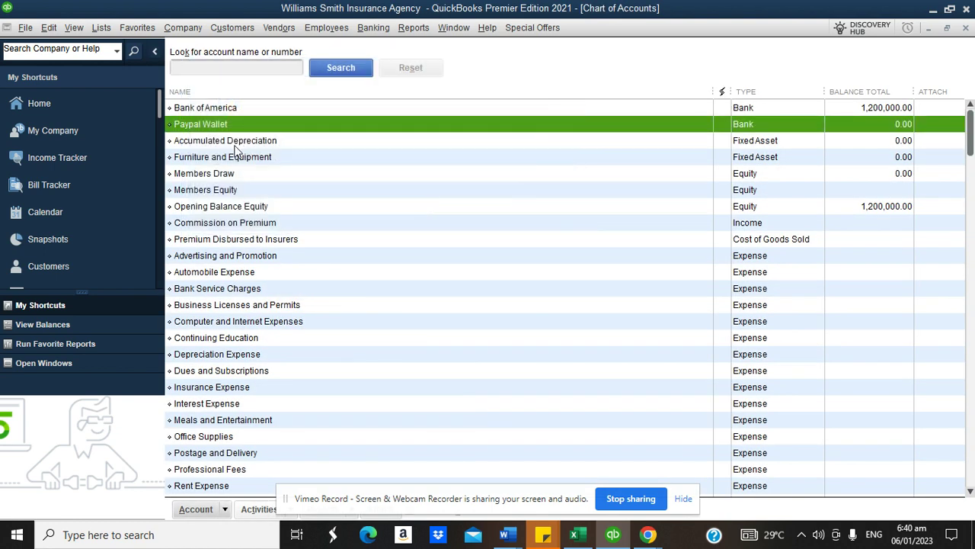
pyautogui.click(204, 109)
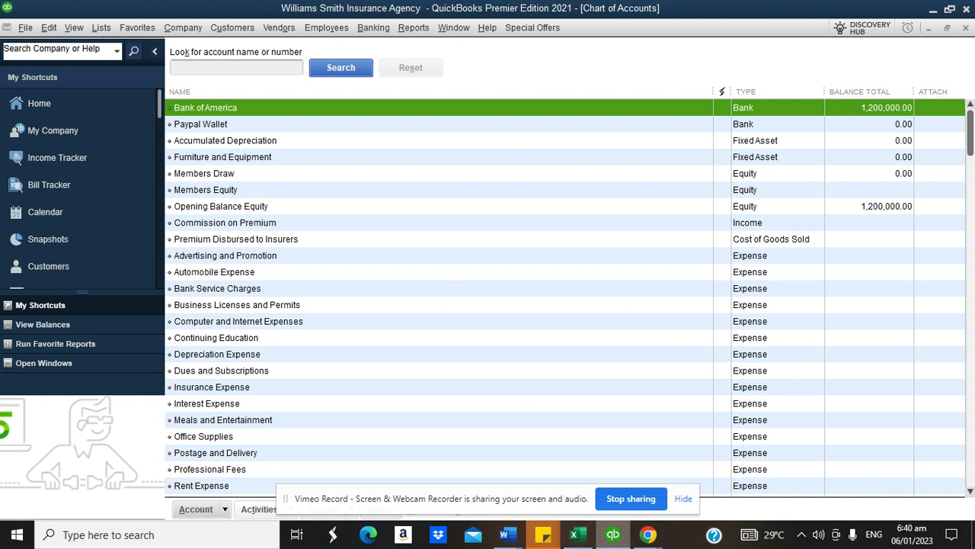
pyautogui.moveTo(640, 543)
pyautogui.click(562, 484)
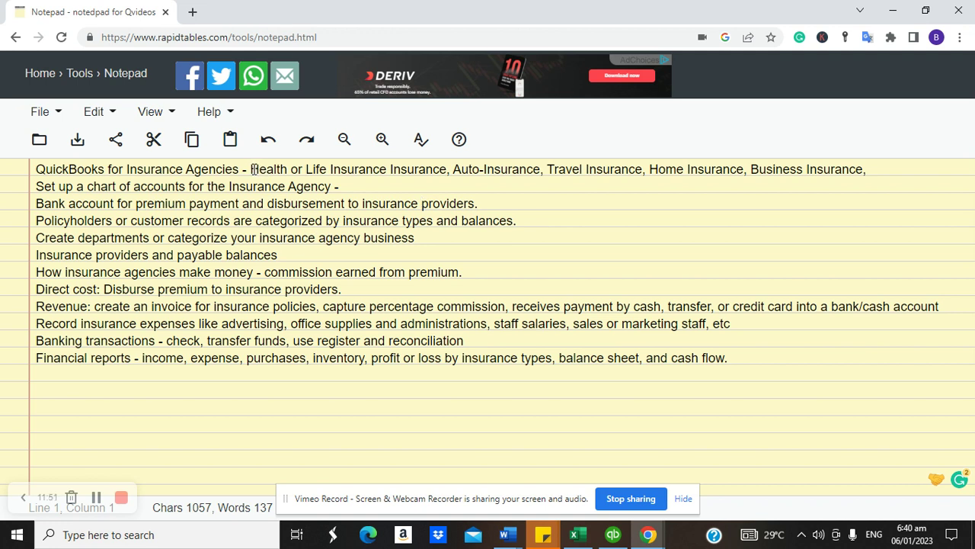
pyautogui.click(613, 534)
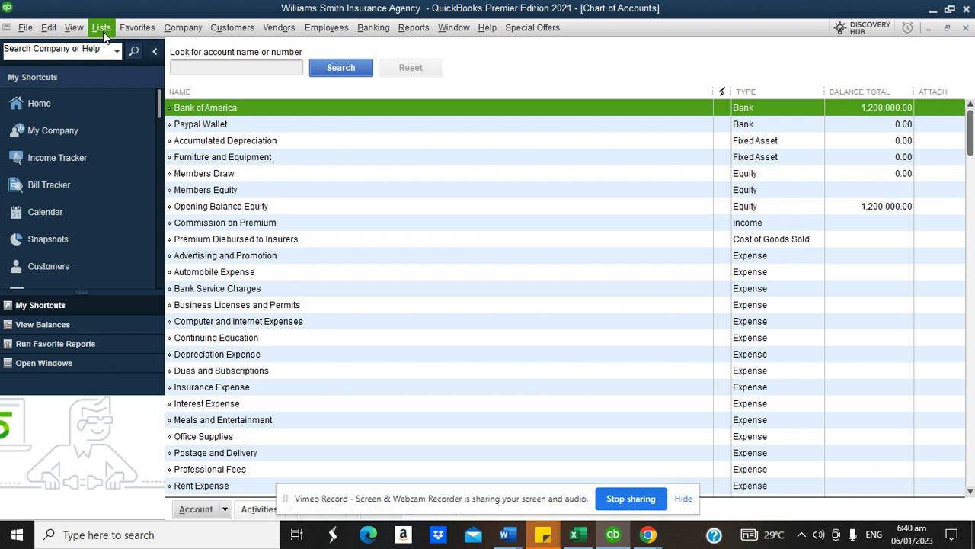
# - Turn on 'Use class tracking for transactions' in company Accounting preferences
pyautogui.click(55, 36)
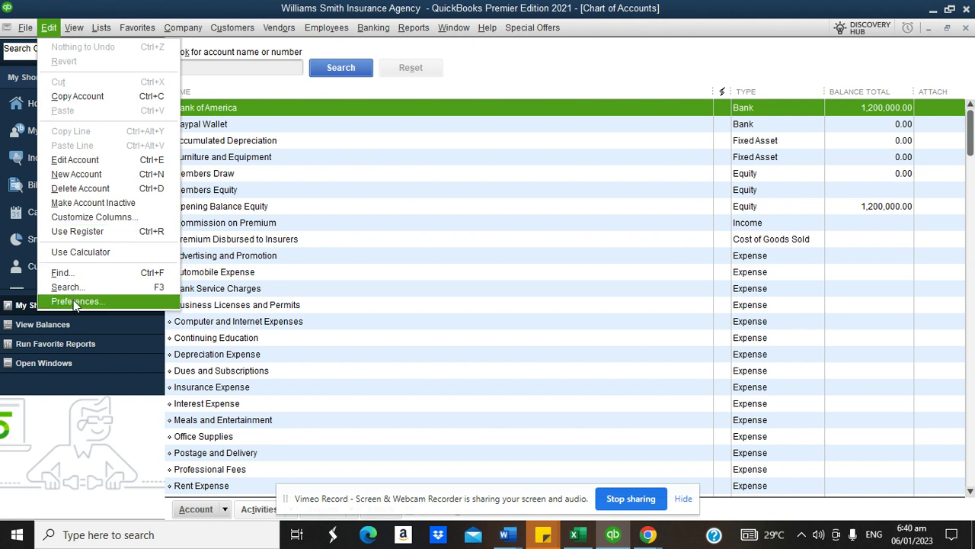
pyautogui.click(73, 300)
pyautogui.click(349, 89)
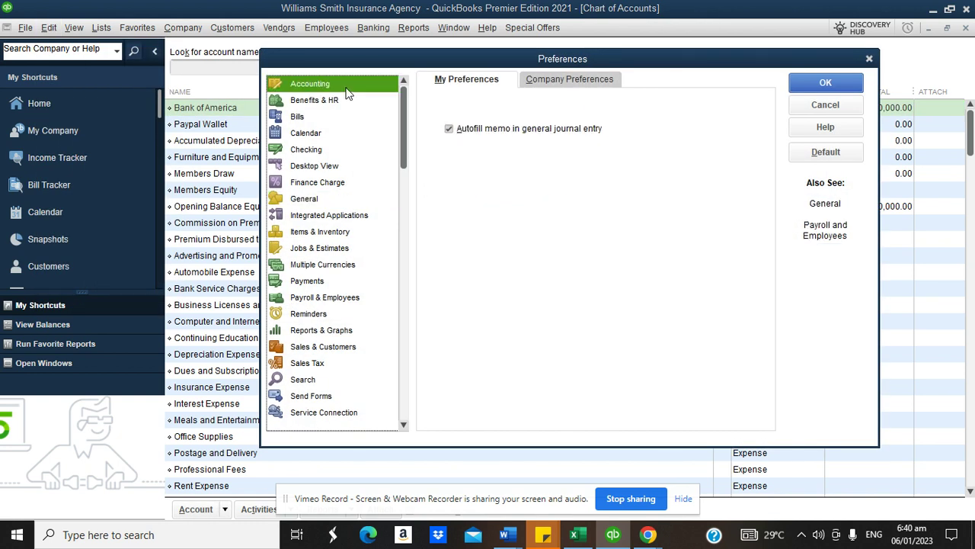
pyautogui.click(535, 77)
pyautogui.click(438, 175)
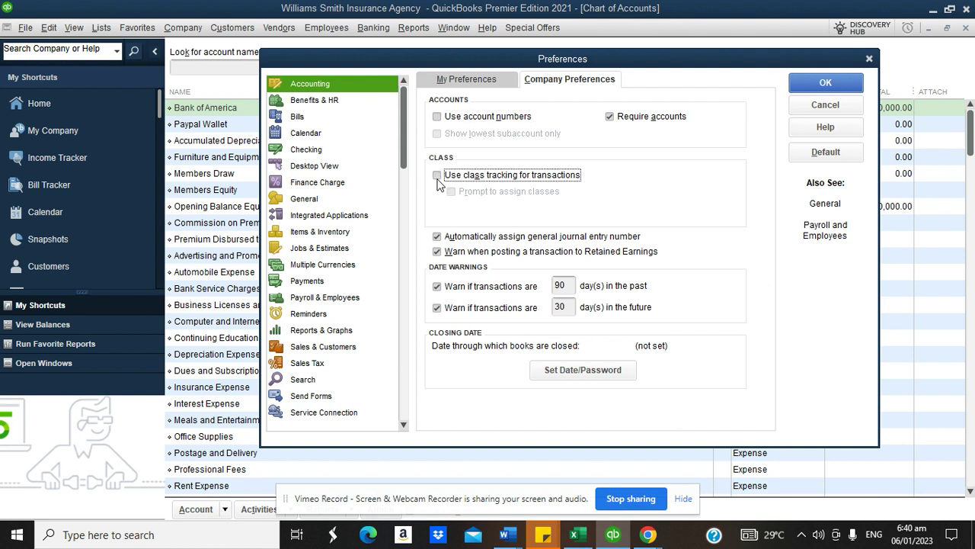
pyautogui.click(438, 177)
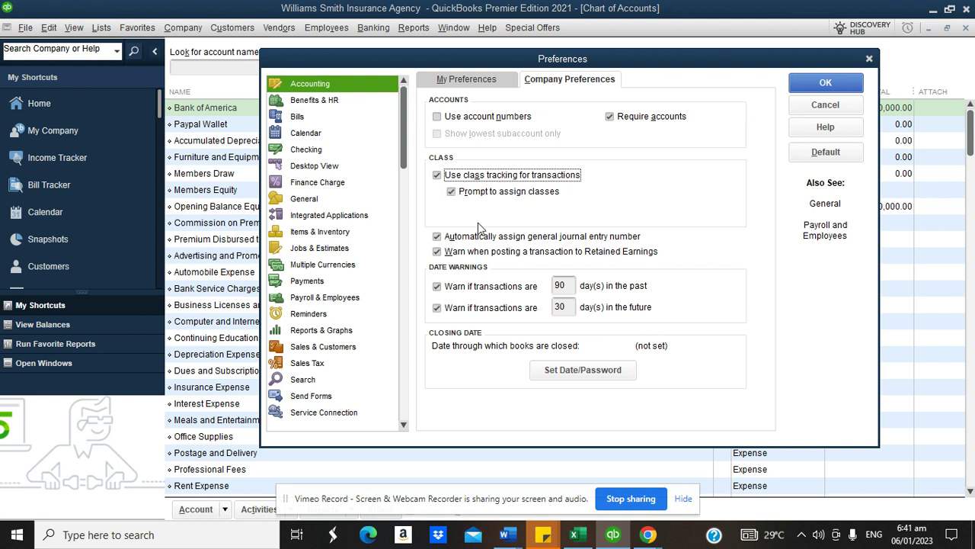
pyautogui.click(809, 82)
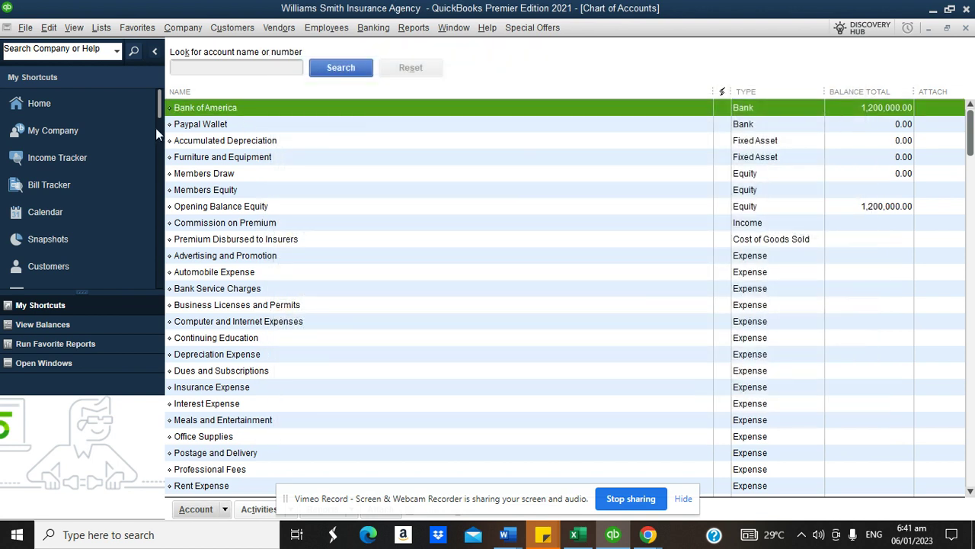
# - Open the Class List and add a Health Insurance class
pyautogui.click(100, 28)
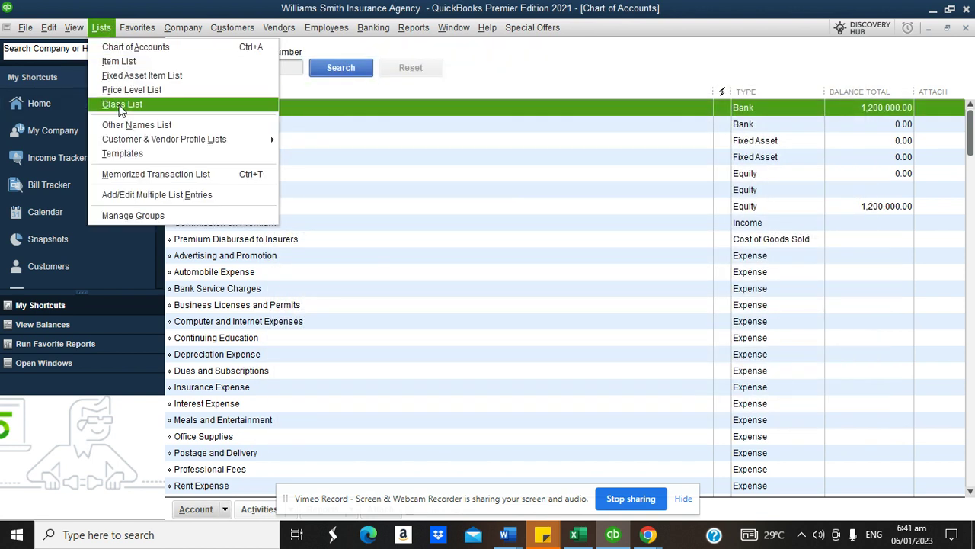
pyautogui.click(119, 101)
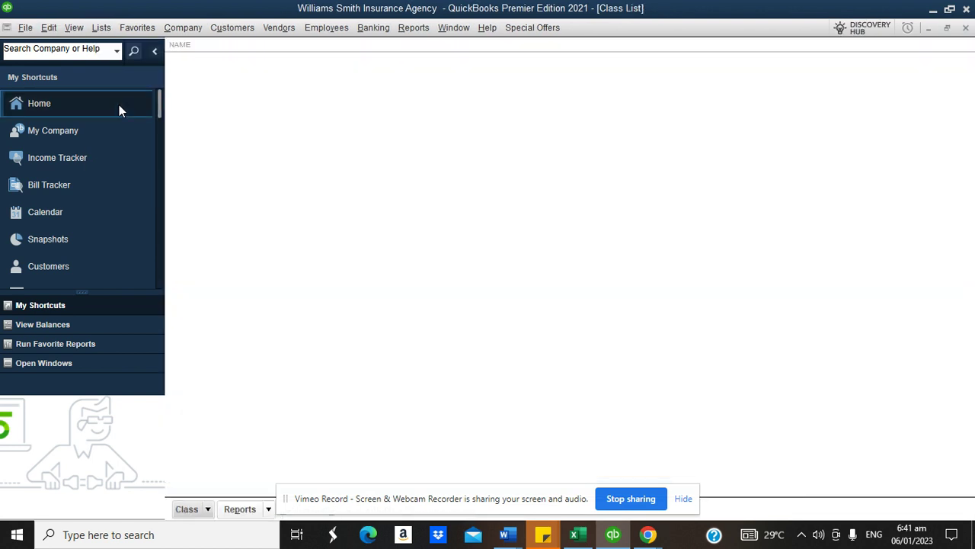
pyautogui.click(200, 512)
pyautogui.click(217, 314)
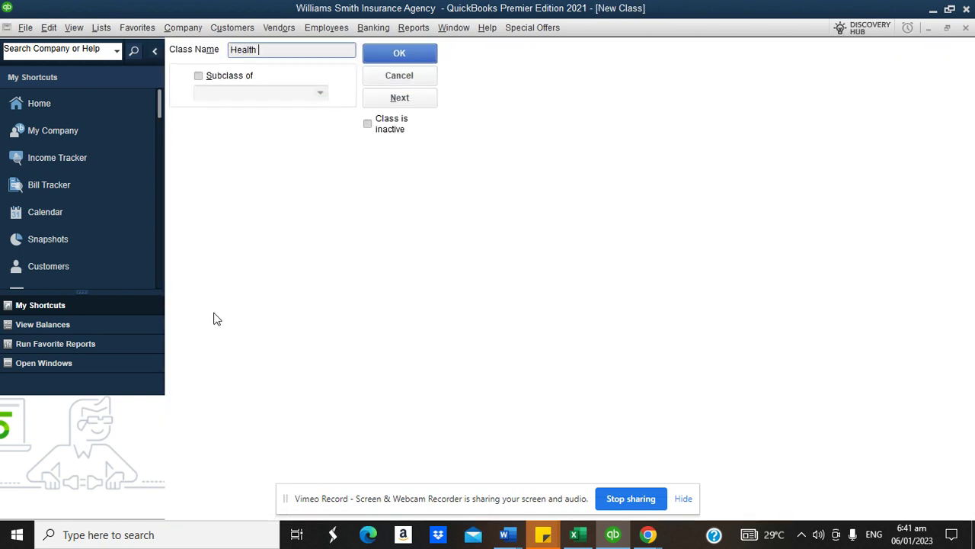
pyautogui.write('Health Insurance')
pyautogui.click(398, 57)
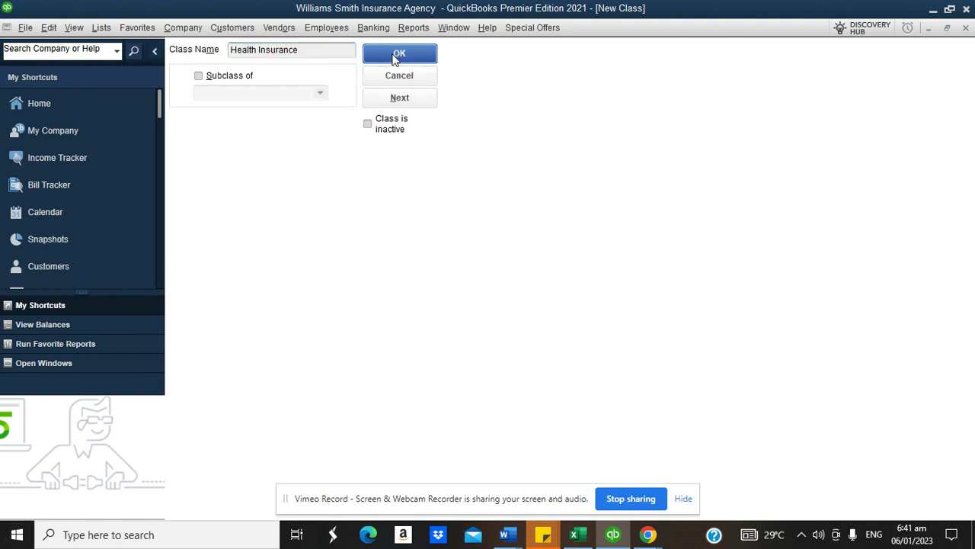
# - Add the classes Life Insurance, Auto Insurance, Home Insurance and Business Insurance
pyautogui.click(187, 509)
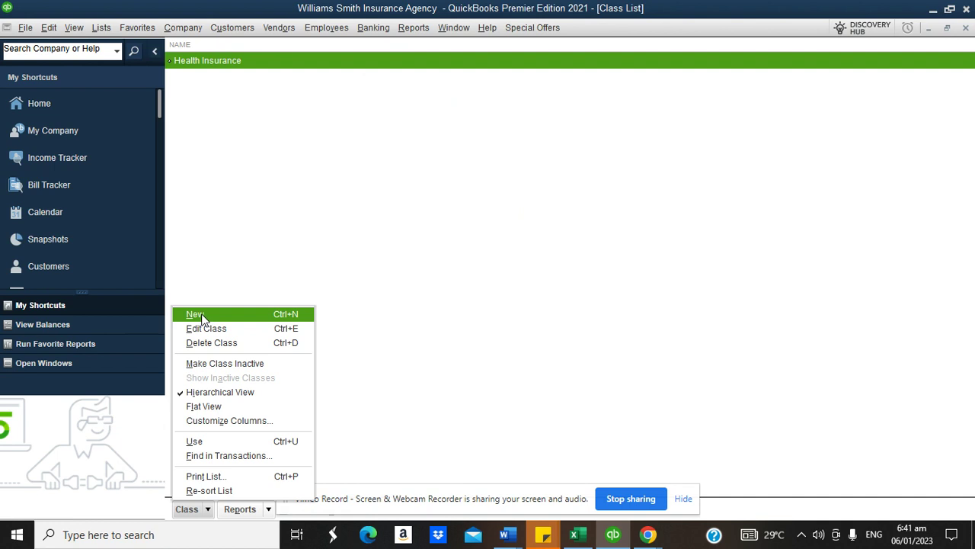
pyautogui.click(200, 313)
pyautogui.write('Life Insurance')
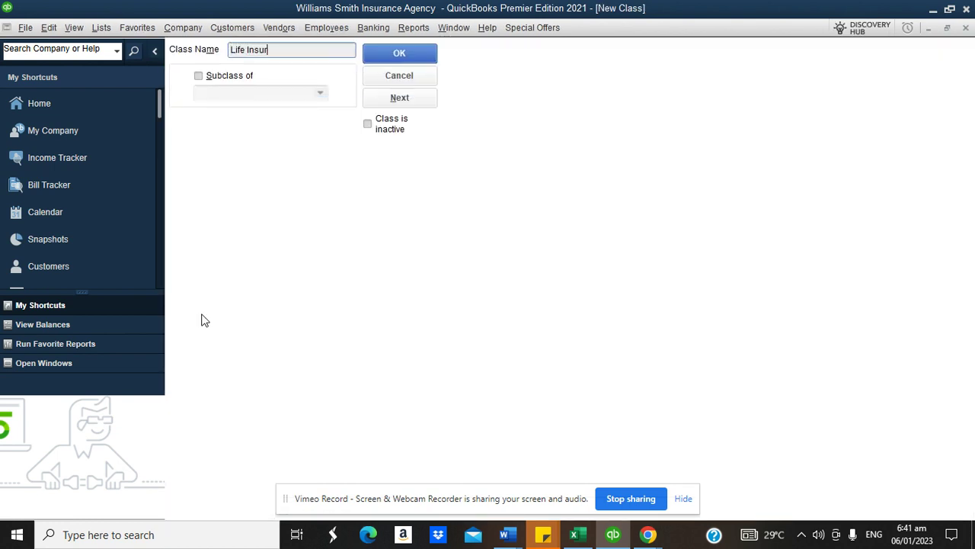
pyautogui.click(399, 98)
pyautogui.write('Auto Insura')
pyautogui.click(394, 98)
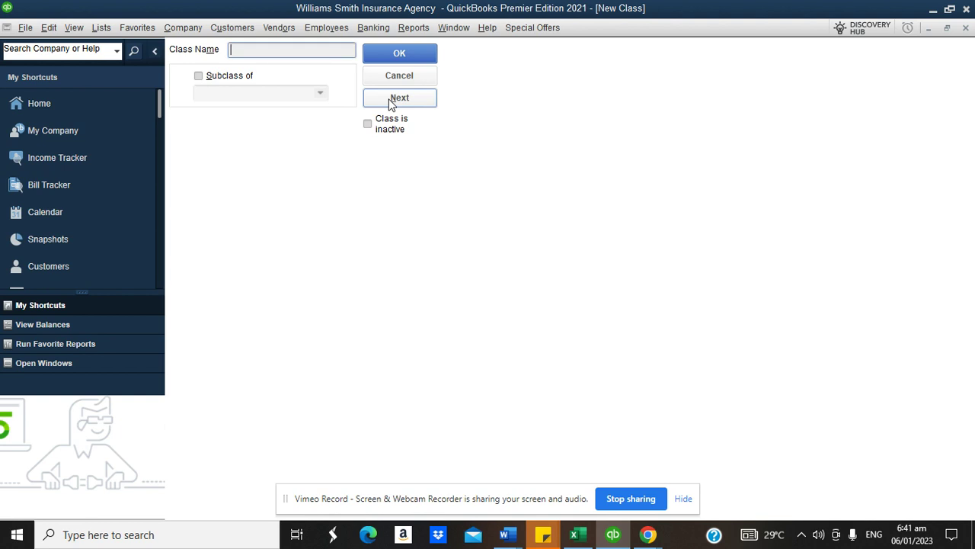
pyautogui.write('Home Insurance')
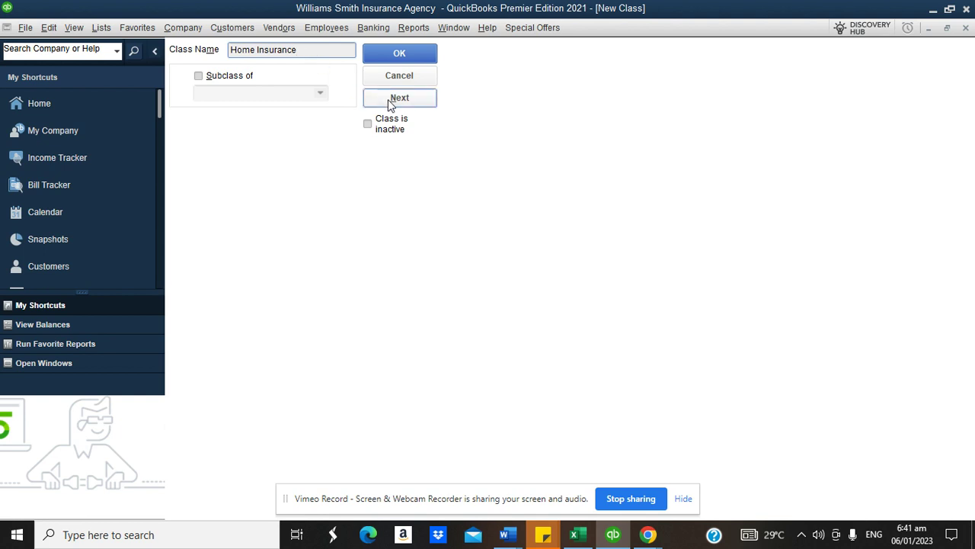
pyautogui.click(393, 98)
pyautogui.write('Busi')
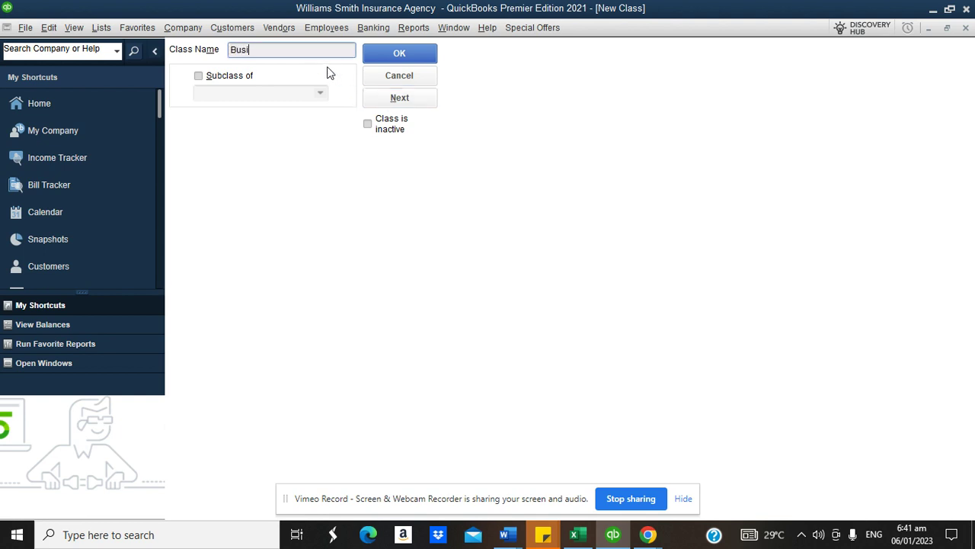
pyautogui.write('ness Insurance')
pyautogui.click(398, 97)
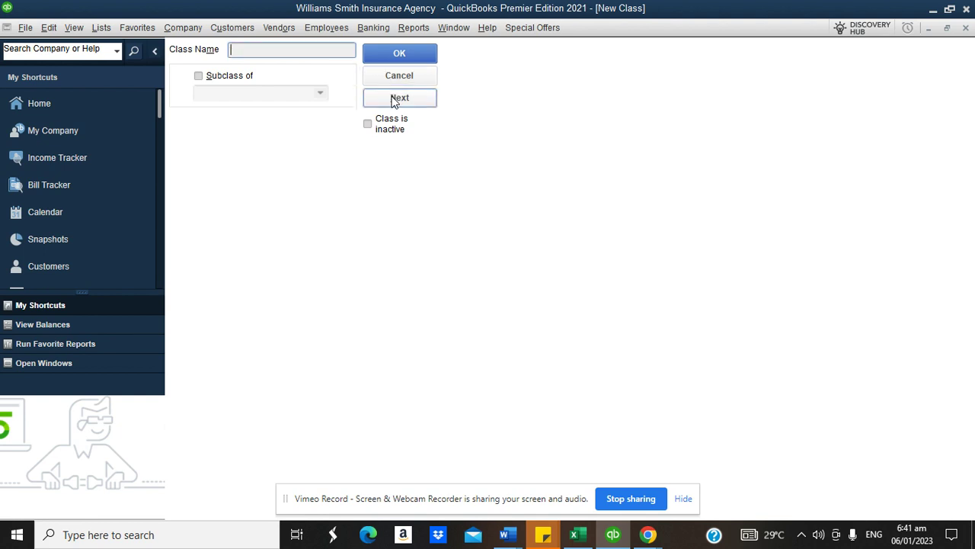
# - Check the notes' insurance list, then add the final Travel Insurance class
pyautogui.moveTo(647, 534)
pyautogui.click(599, 475)
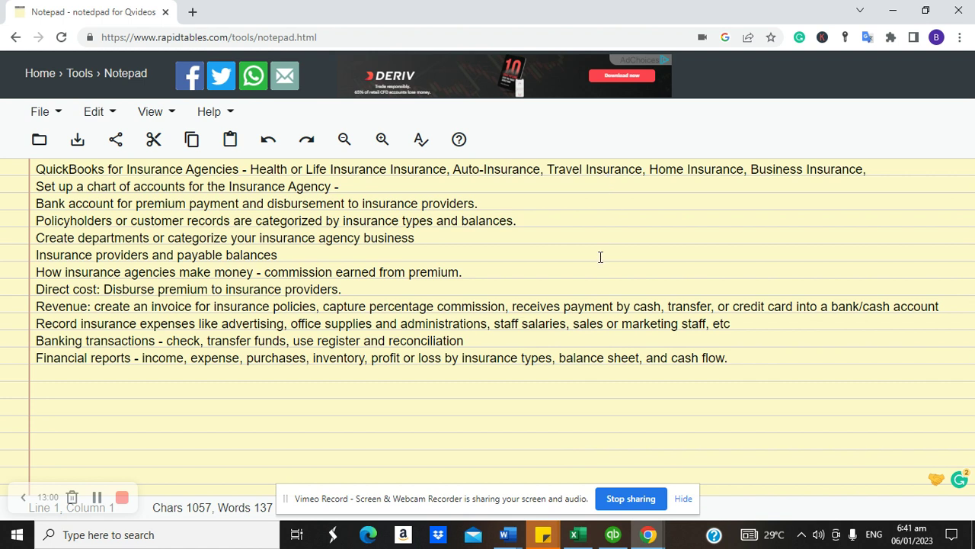
pyautogui.click(613, 534)
pyautogui.write('Travel Insruan')
pyautogui.press('BackSpace')
pyautogui.press('BackSpace')
pyautogui.press('BackSpace')
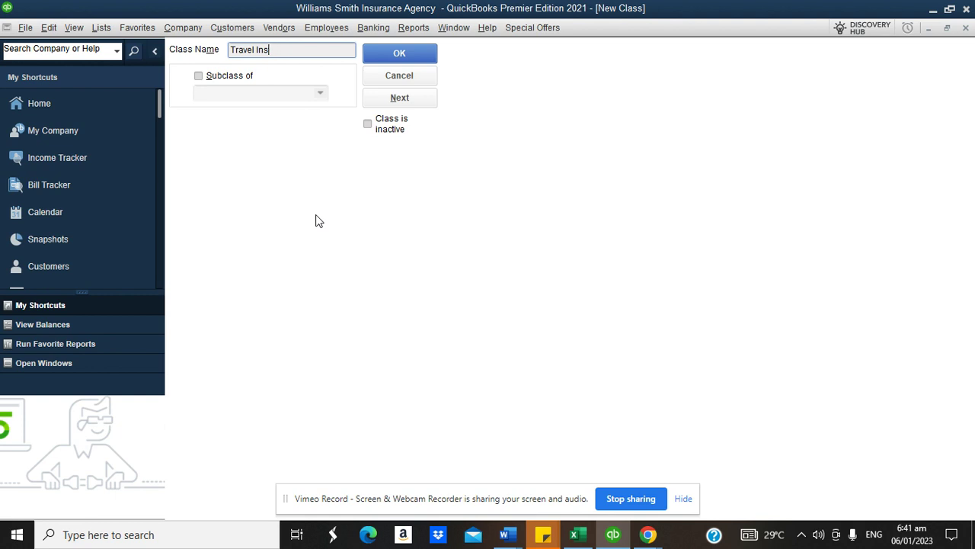
pyautogui.write('nce')
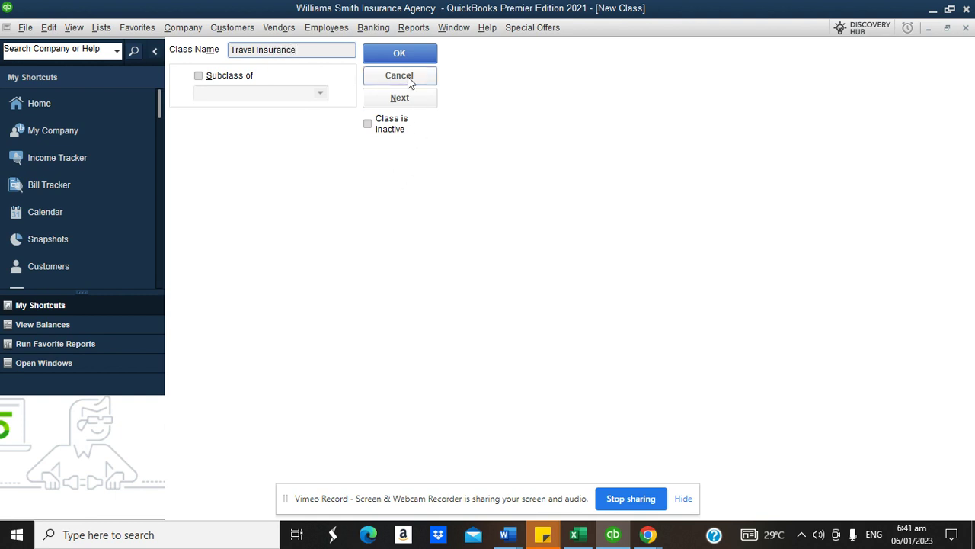
pyautogui.click(399, 55)
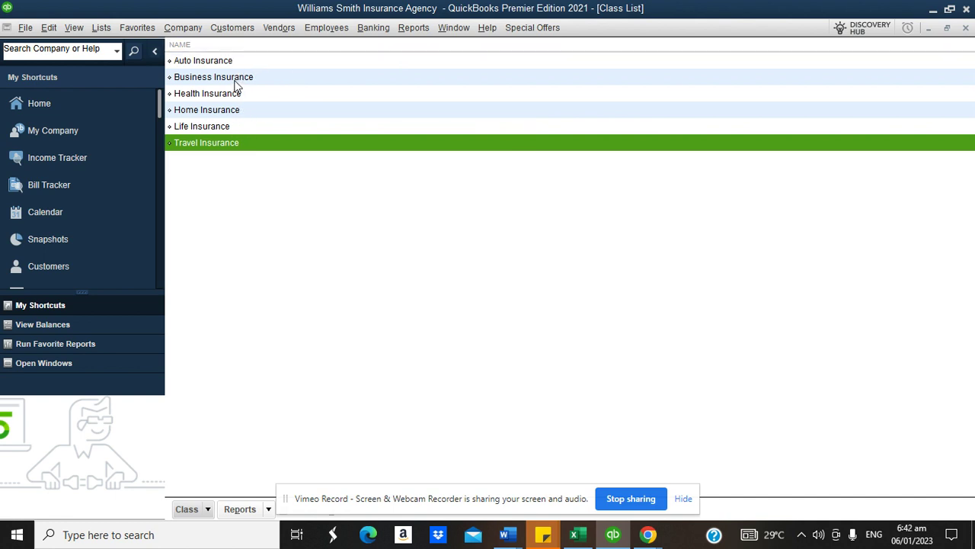
# - Look over the Reports menu and the five insurance classes, then return to the Home page
pyautogui.click(420, 31)
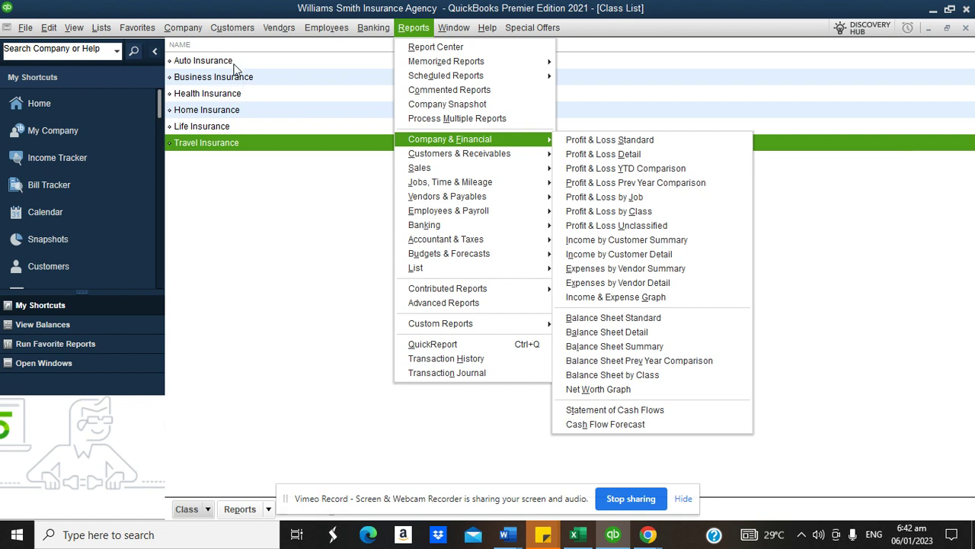
pyautogui.click(215, 79)
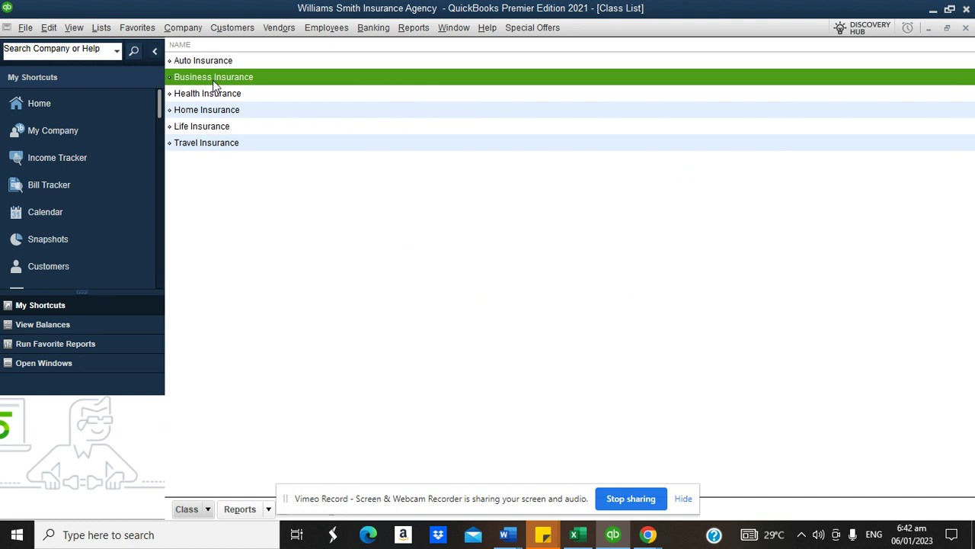
pyautogui.click(214, 95)
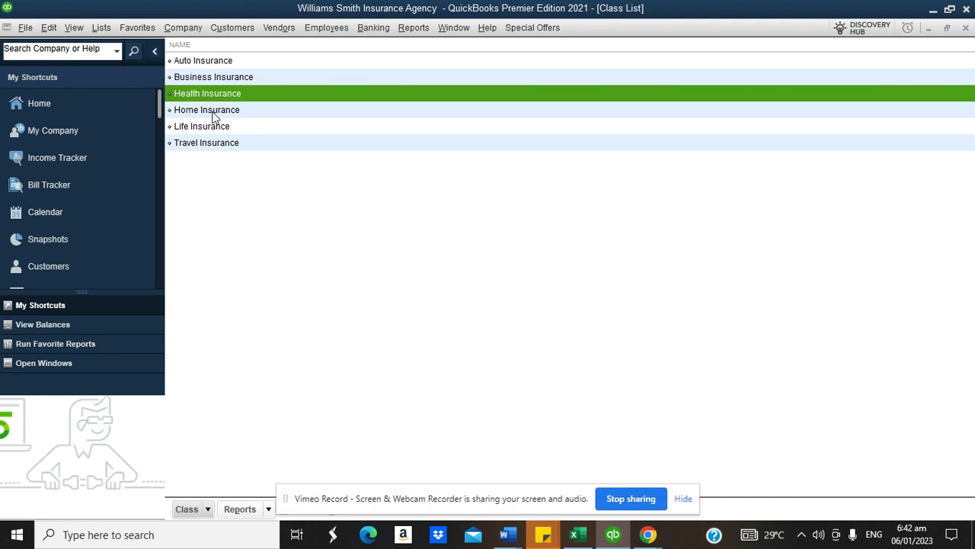
pyautogui.click(214, 112)
pyautogui.click(210, 131)
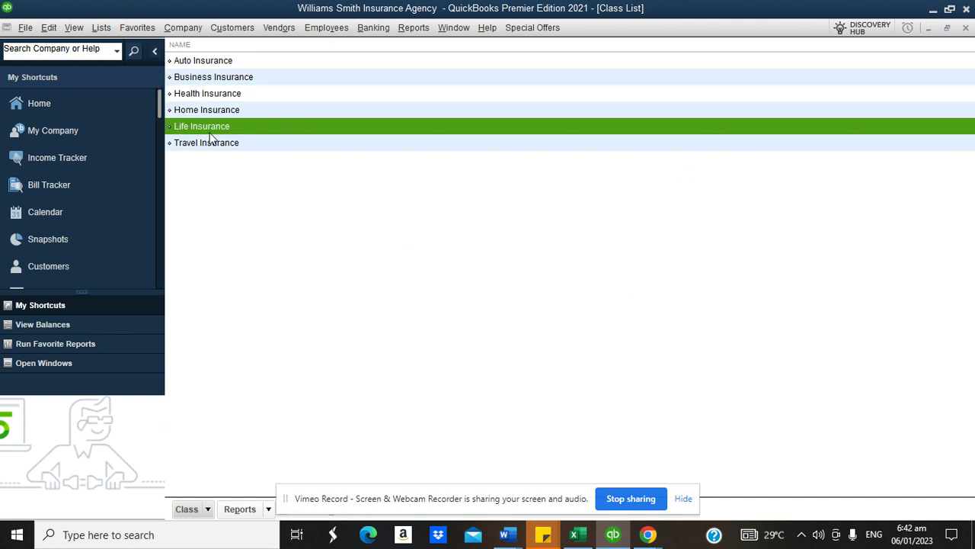
pyautogui.click(204, 145)
pyautogui.click(98, 106)
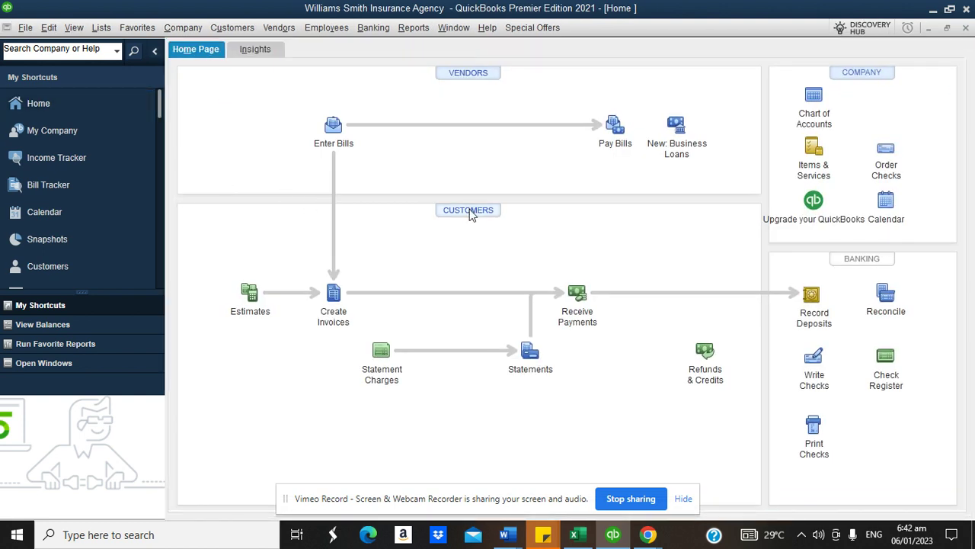
# - Open the Customer Center from the Home page's Customers icon
pyautogui.click(471, 211)
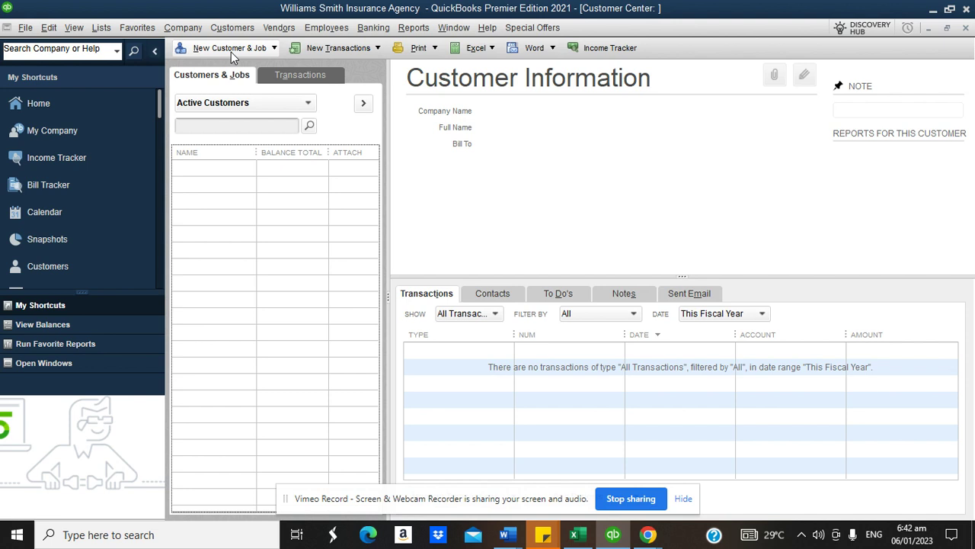
# - Add Health Insurance and Life Insurance as new customers
pyautogui.click(231, 51)
pyautogui.click(228, 67)
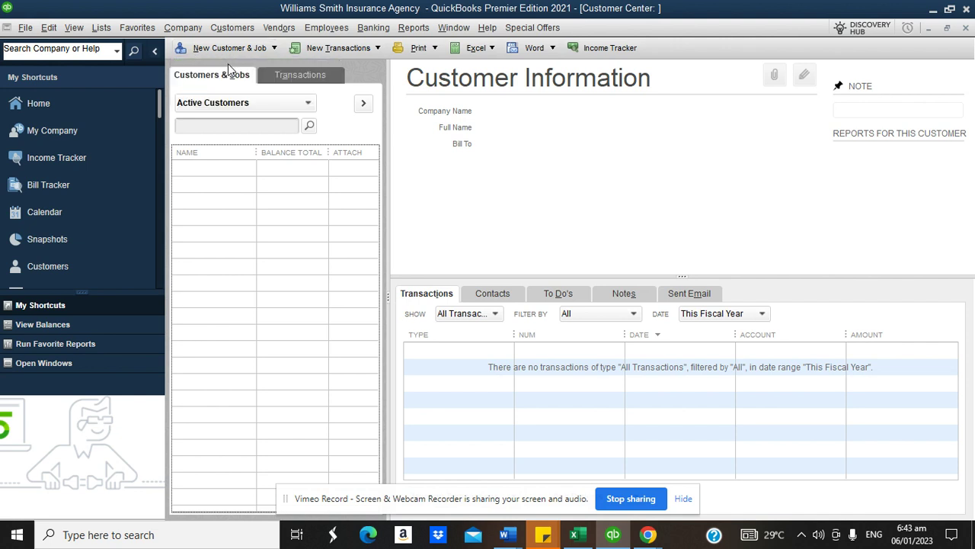
pyautogui.write('Health ')
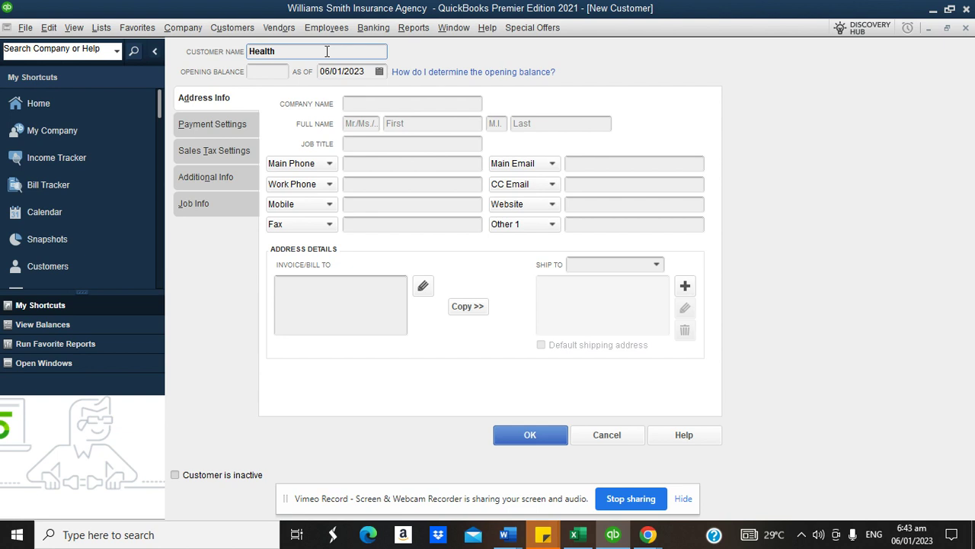
pyautogui.write('and Life')
pyautogui.press('BackSpace')
pyautogui.press('BackSpace')
pyautogui.press('BackSpace')
pyautogui.press('BackSpace')
pyautogui.press('BackSpace')
pyautogui.press('BackSpace')
pyautogui.press('BackSpace')
pyautogui.press('BackSpace')
pyautogui.write('Insurance')
pyautogui.click(533, 434)
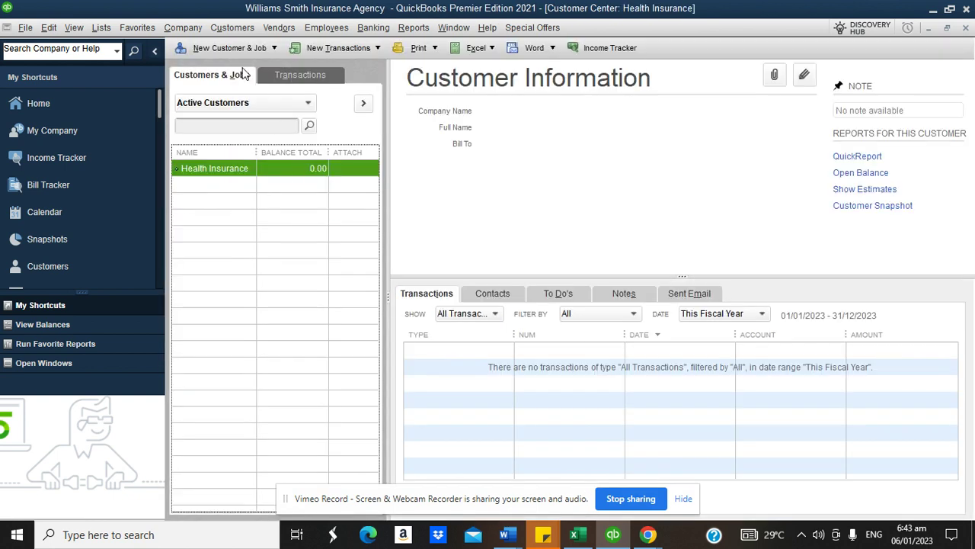
pyautogui.click(236, 48)
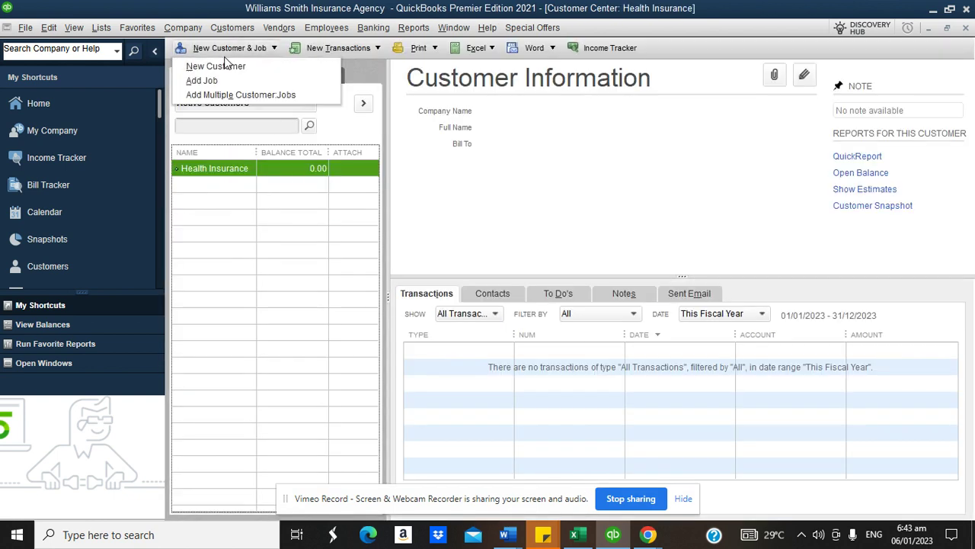
pyautogui.click(215, 66)
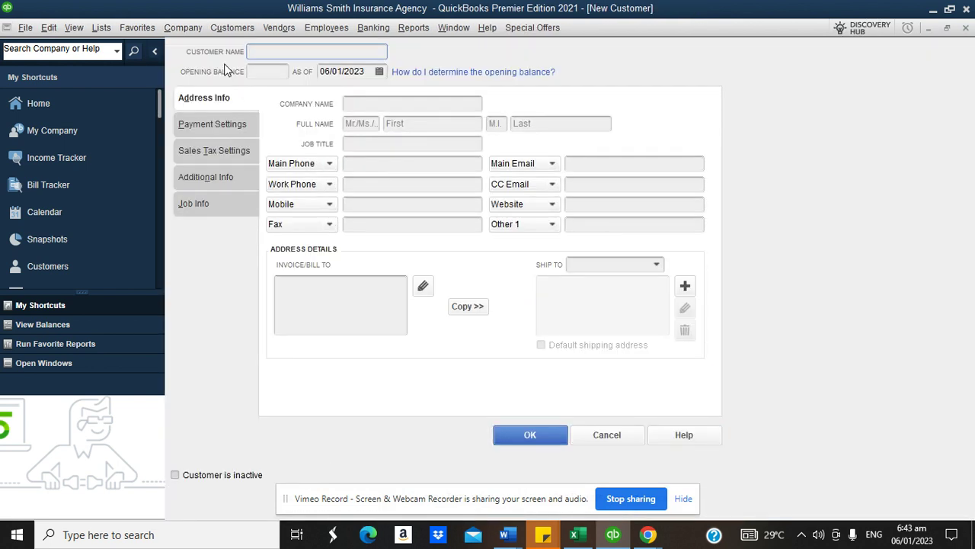
pyautogui.write('Life Insurance')
pyautogui.click(504, 430)
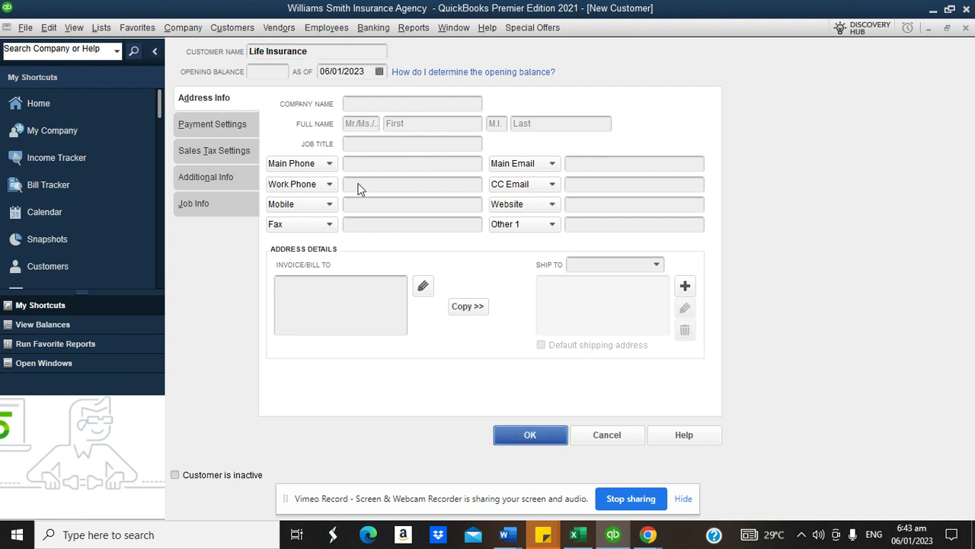
# - Add Auto Insurance and Travel Insurance as new customers
pyautogui.click(249, 50)
pyautogui.click(238, 62)
pyautogui.write('Auto')
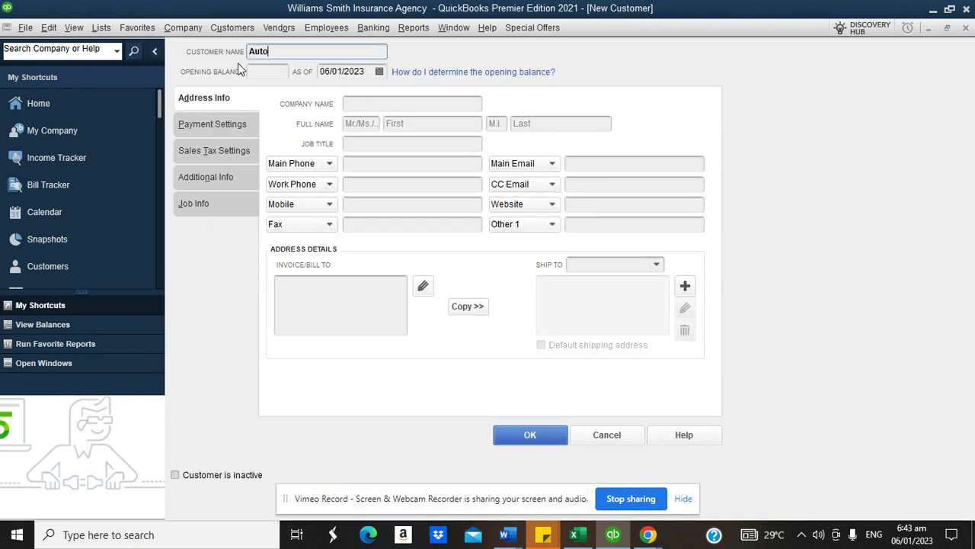
pyautogui.write(' Insurance')
pyautogui.click(503, 440)
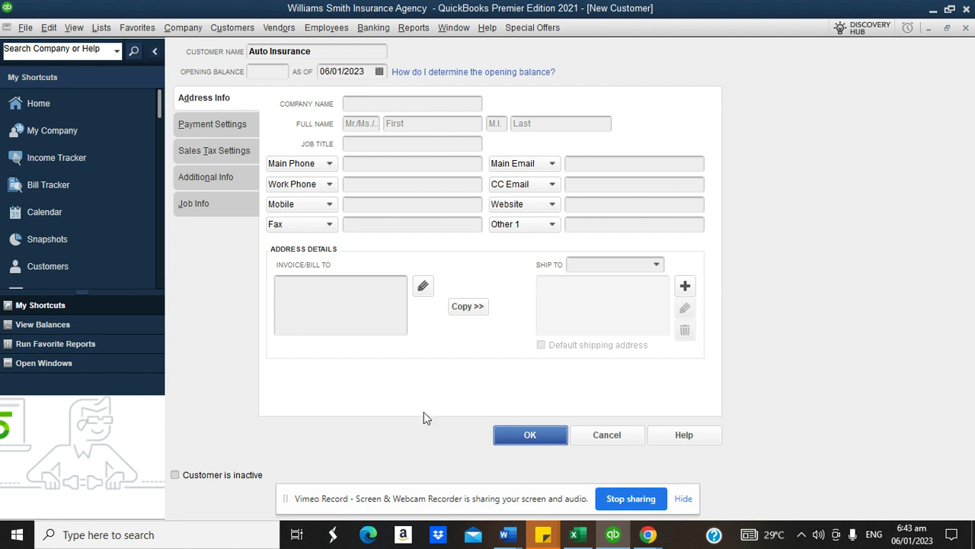
pyautogui.click(243, 53)
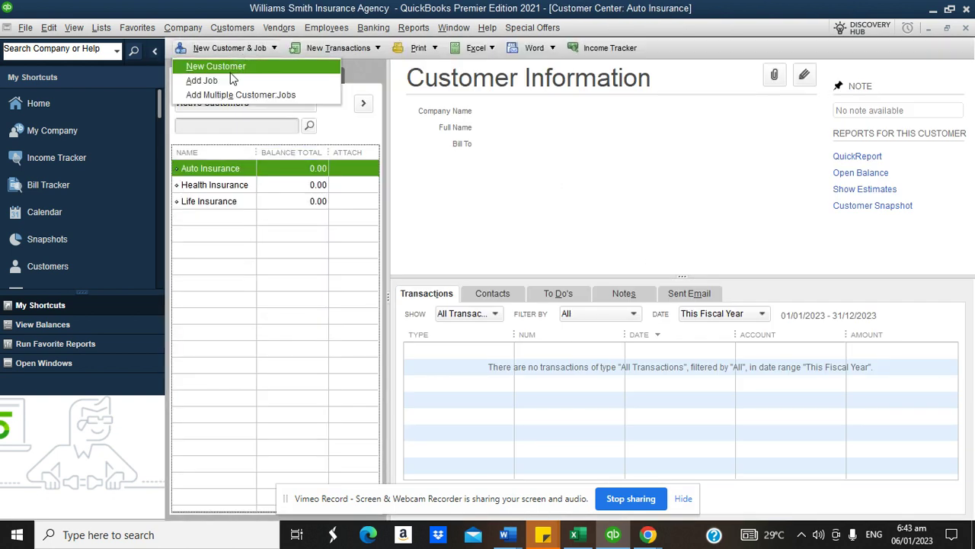
pyautogui.click(230, 71)
pyautogui.write('Travel Insurance')
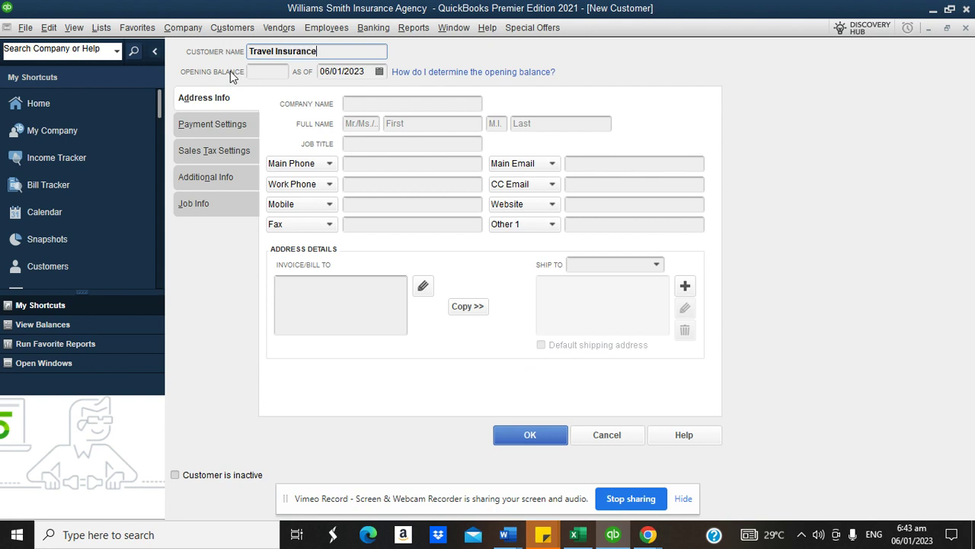
pyautogui.click(504, 433)
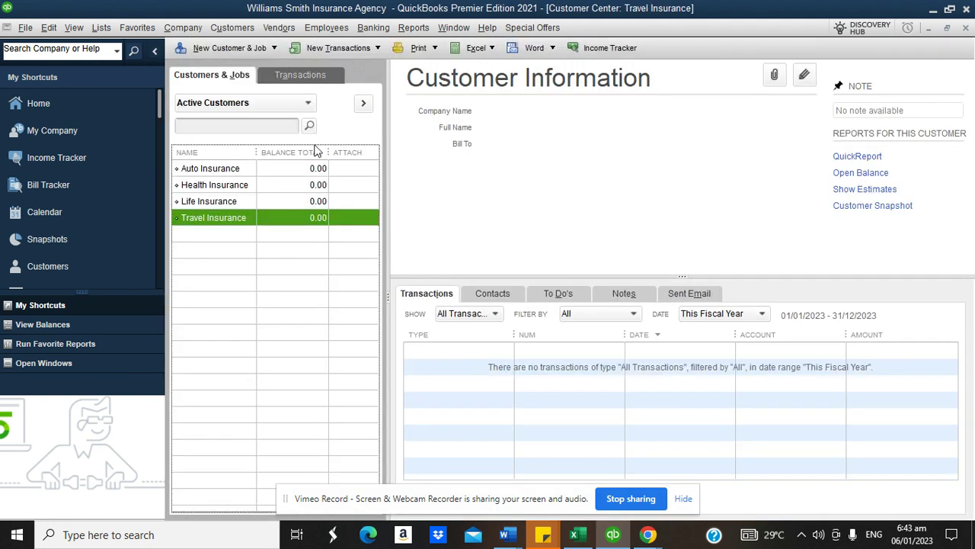
# - Add Business Insurance and Home Insurance customers, widen the Name column, and select Auto Insurance
pyautogui.click(229, 48)
pyautogui.click(238, 64)
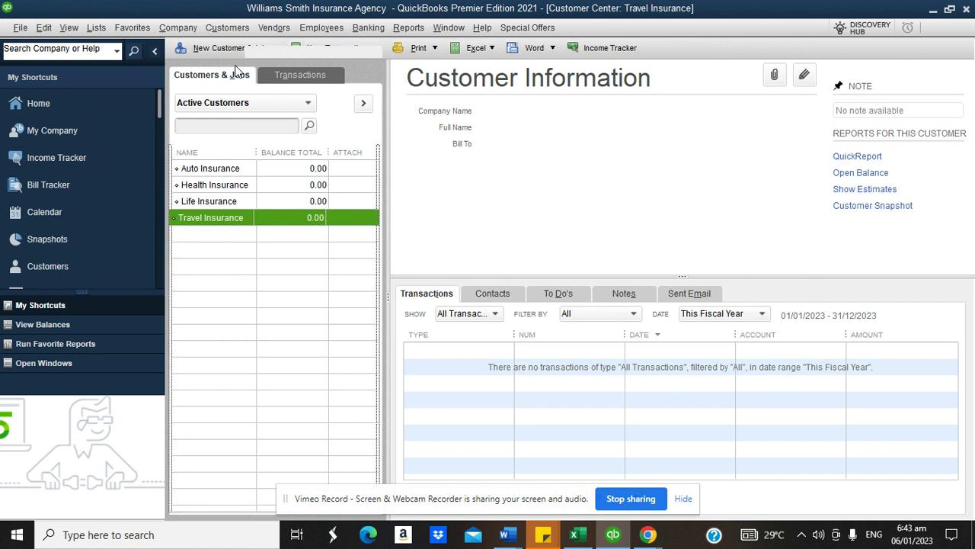
pyautogui.write('business Ins')
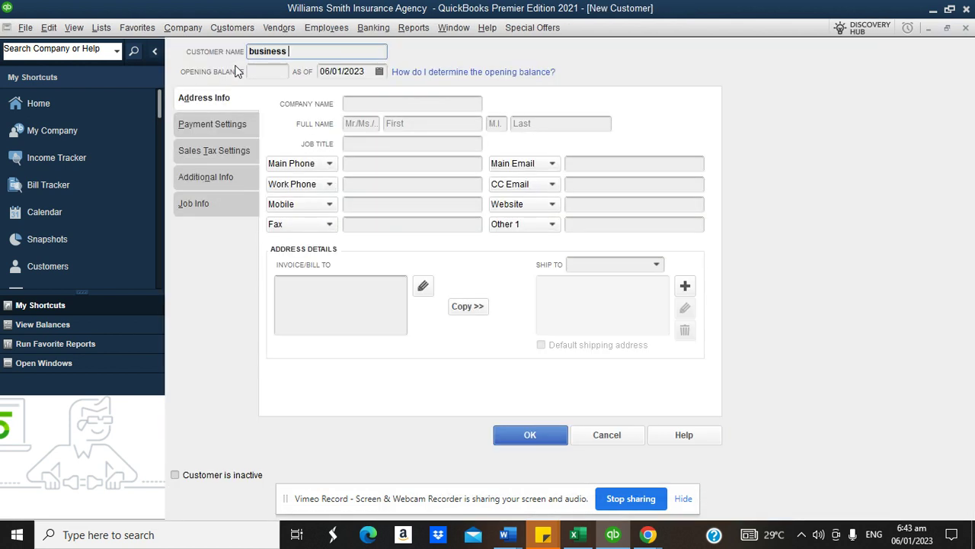
pyautogui.press('BackSpace')
pyautogui.press('BackSpace')
pyautogui.press('BackSpace')
pyautogui.press('BackSpace')
pyautogui.press('BackSpace')
pyautogui.press('BackSpace')
pyautogui.press('BackSpace')
pyautogui.press('BackSpace')
pyautogui.press('BackSpace')
pyautogui.press('BackSpace')
pyautogui.press('BackSpace')
pyautogui.press('BackSpace')
pyautogui.write('Business Insurance')
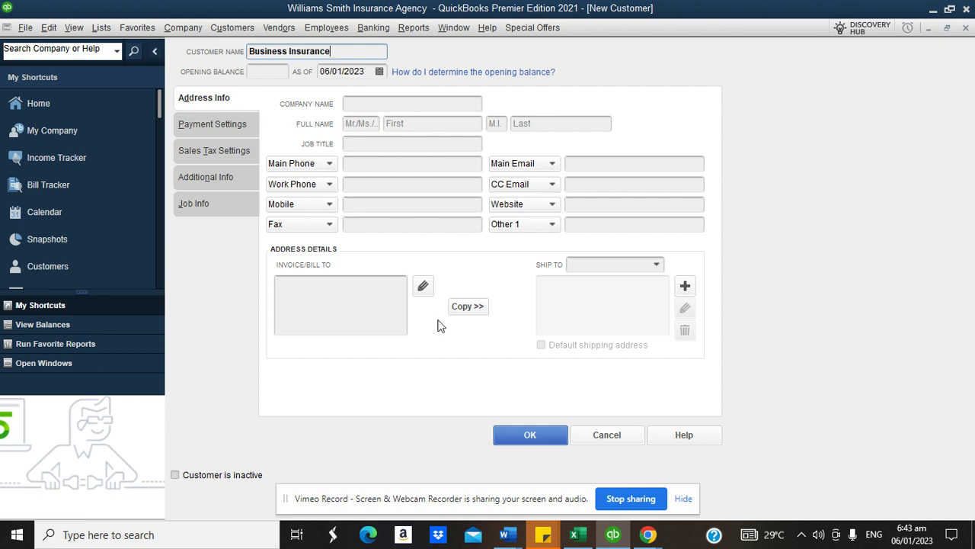
pyautogui.click(503, 436)
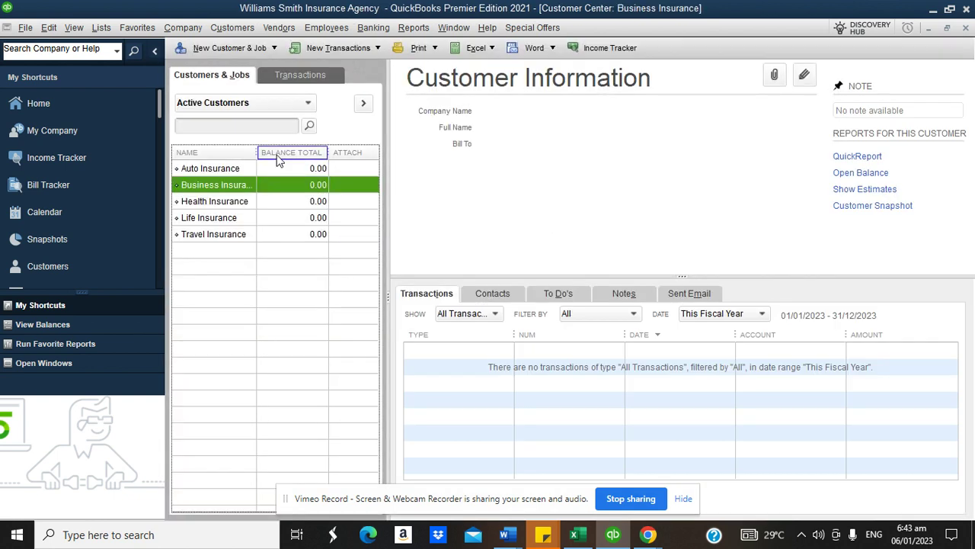
pyautogui.click(225, 48)
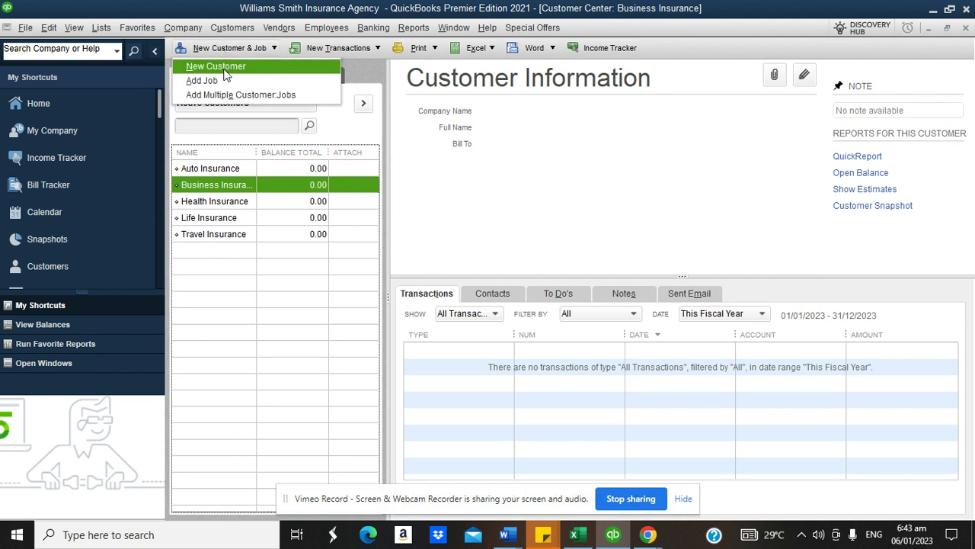
pyautogui.click(224, 67)
pyautogui.write('Hoem')
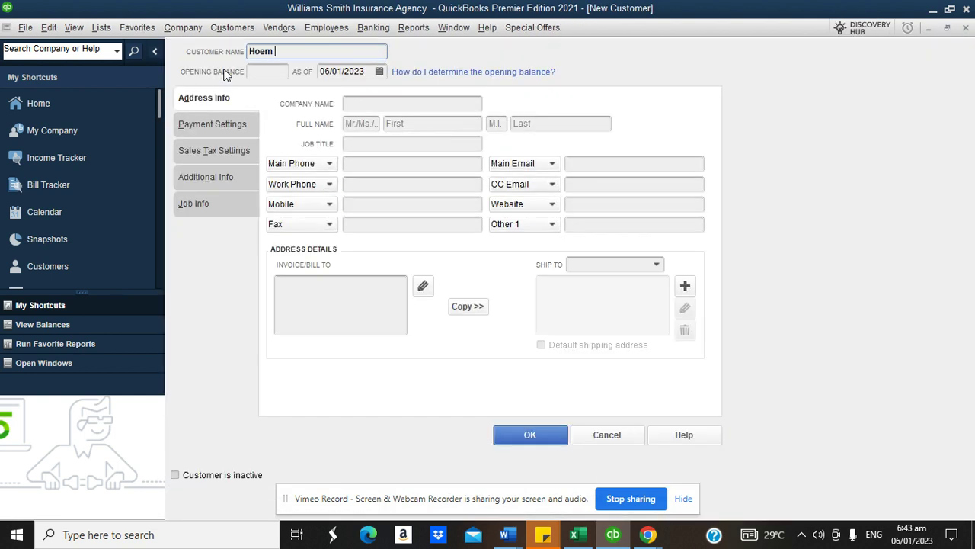
pyautogui.press('BackSpace')
pyautogui.press('BackSpace')
pyautogui.write('me Insurance')
pyautogui.click(515, 433)
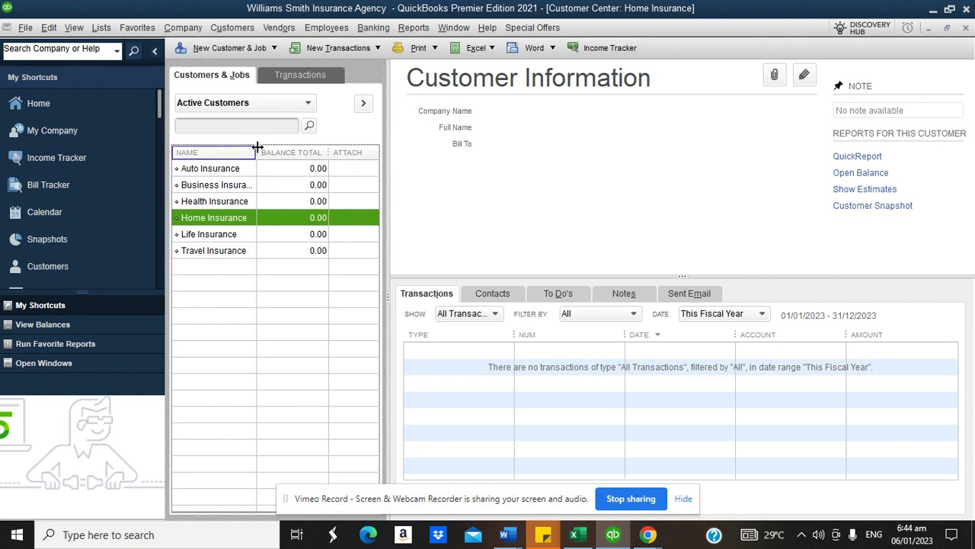
pyautogui.moveTo(258, 147); pyautogui.dragTo(284, 148)
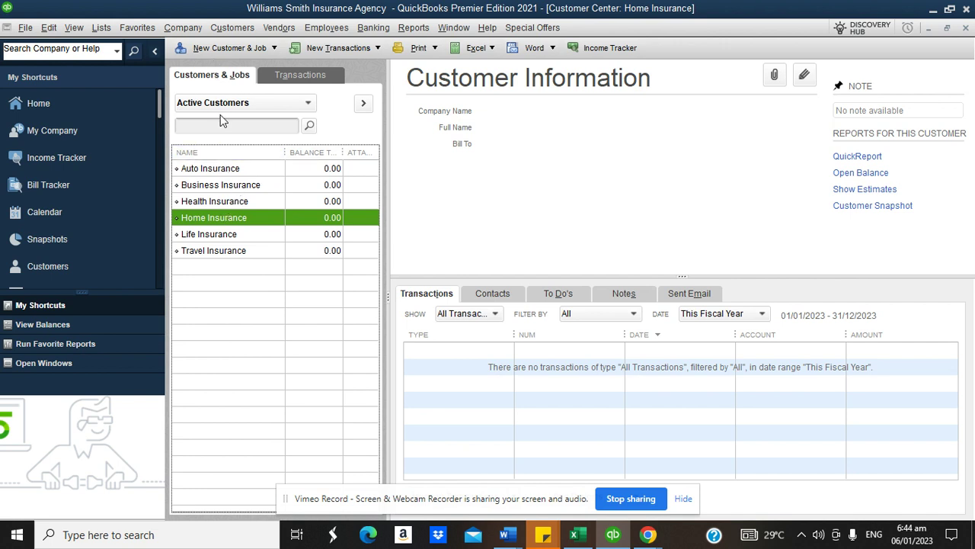
pyautogui.click(219, 171)
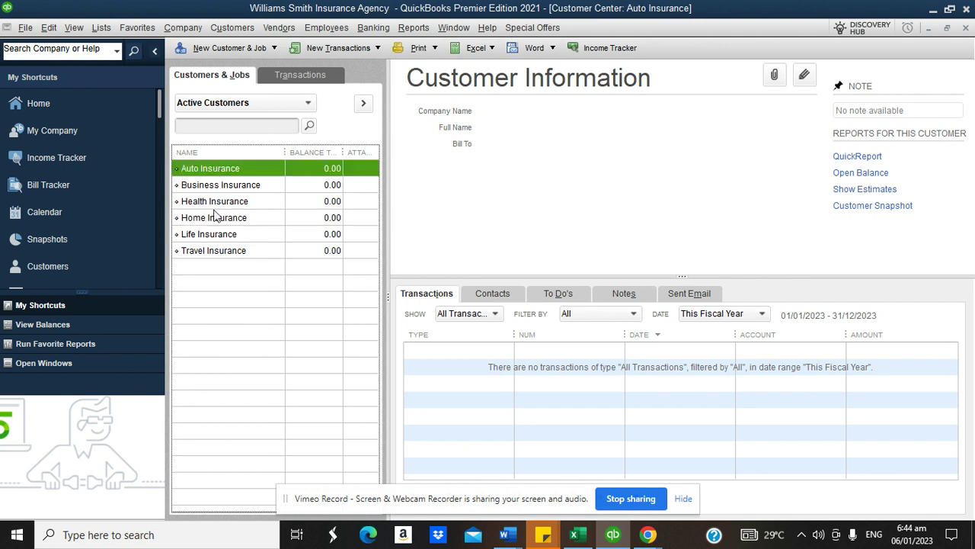
# - Add a job named for an individual client under the Health Insurance customer
pyautogui.click(233, 49)
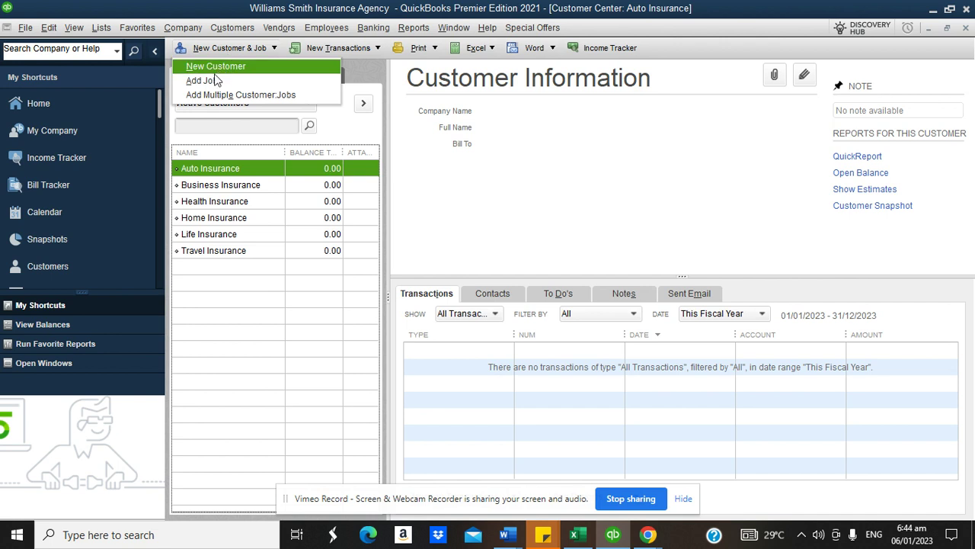
pyautogui.click(213, 82)
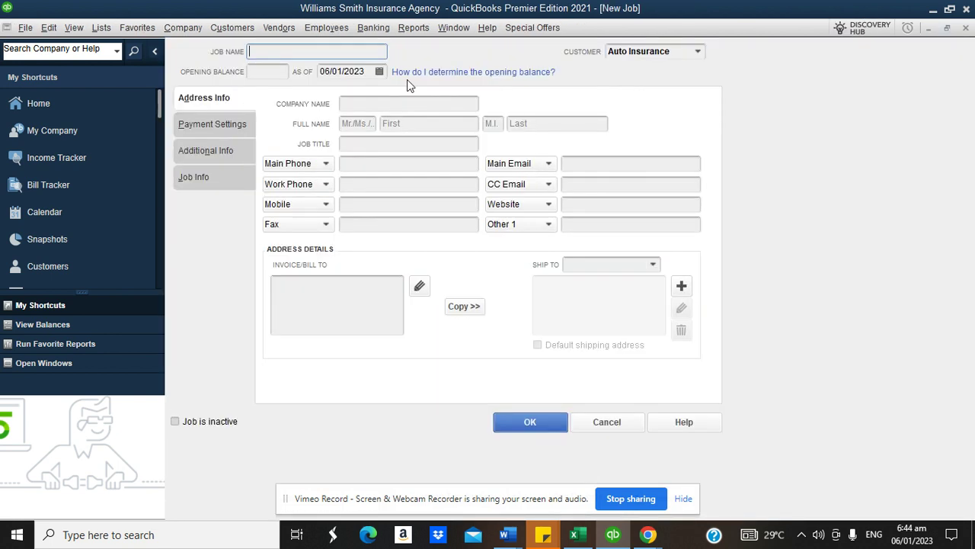
pyautogui.click(696, 54)
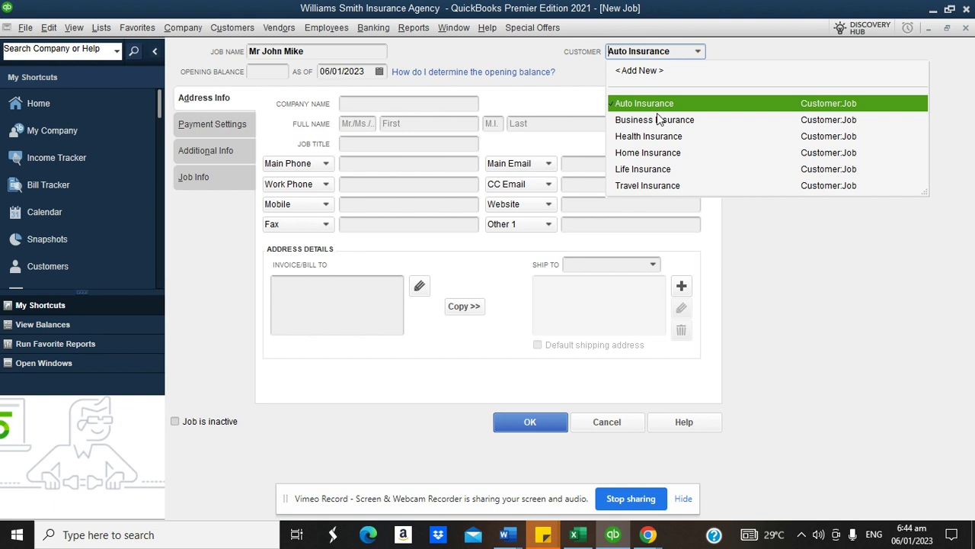
pyautogui.click(647, 137)
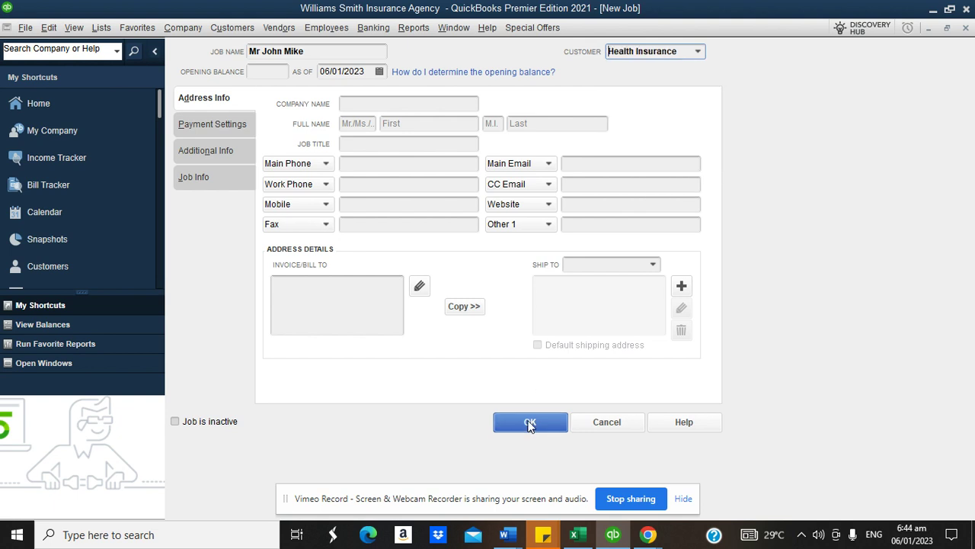
pyautogui.click(529, 424)
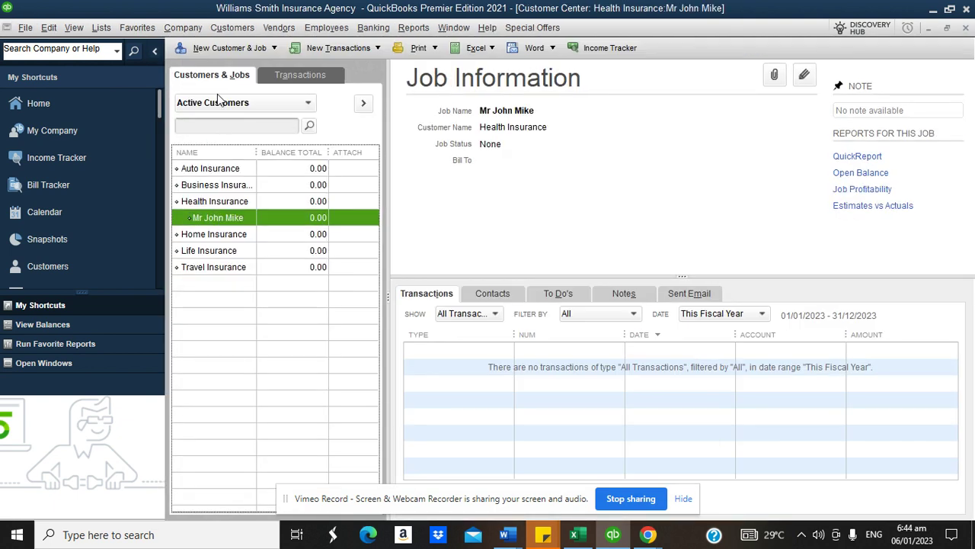
# - Add a second individual client's job under Health Insurance
pyautogui.click(221, 48)
pyautogui.click(216, 79)
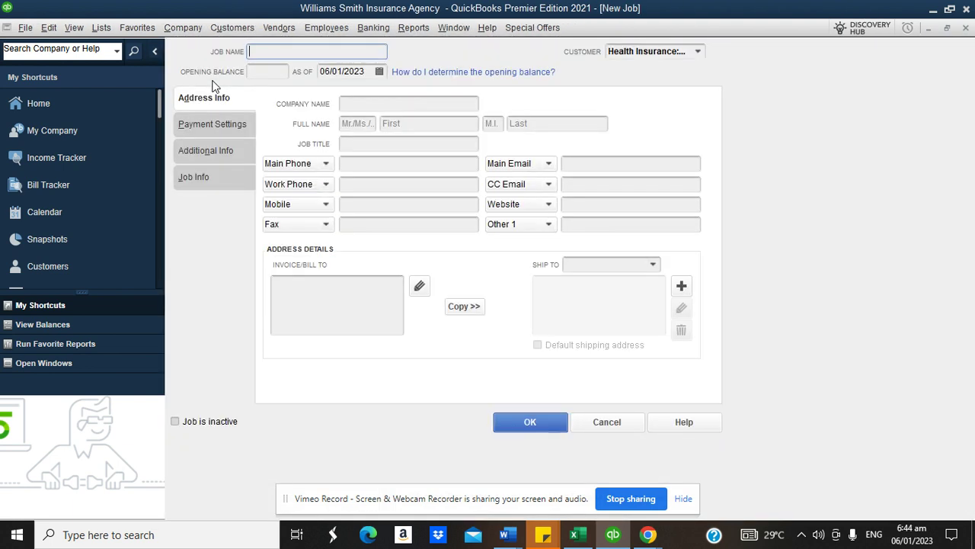
pyautogui.click(697, 51)
pyautogui.click(642, 136)
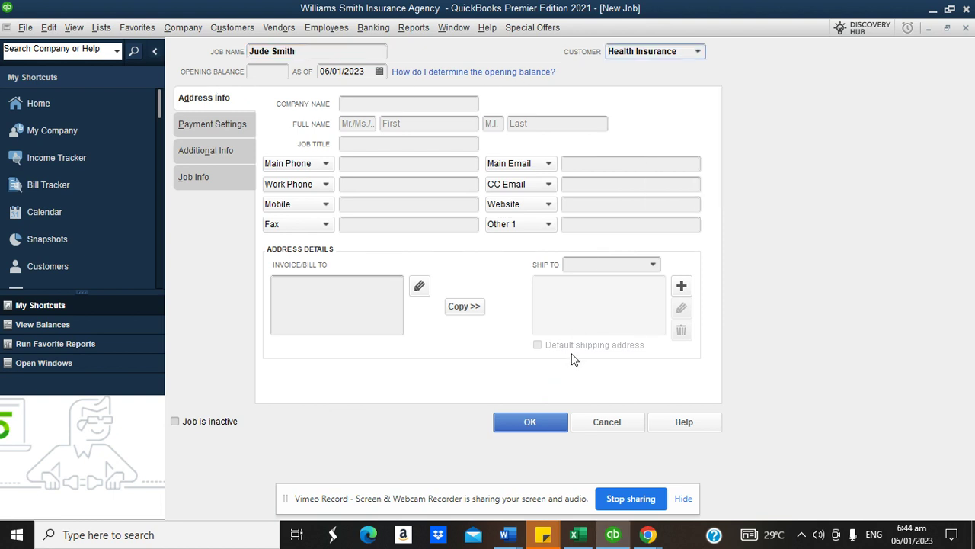
pyautogui.click(531, 422)
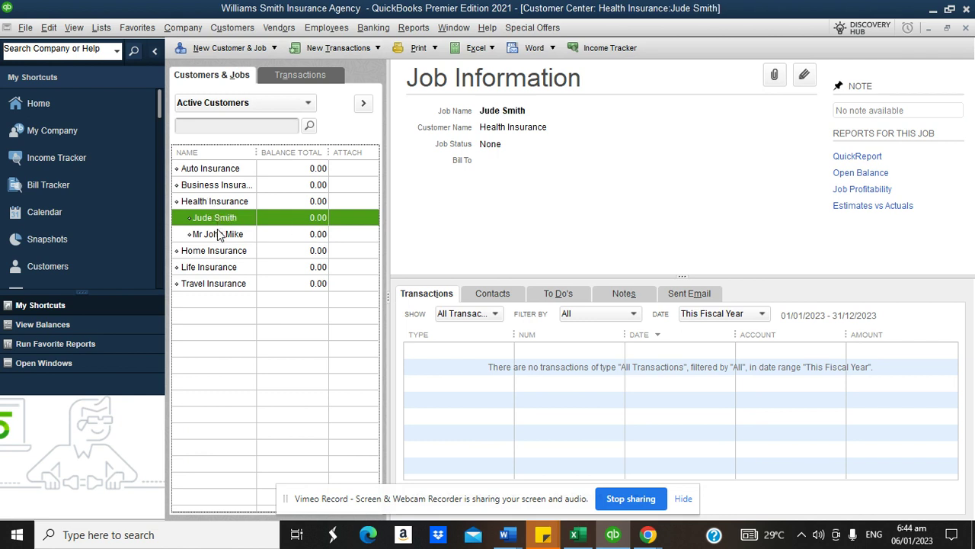
# - Start a new job with an individual client's name and Travel Insurance as its customer
pyautogui.click(227, 47)
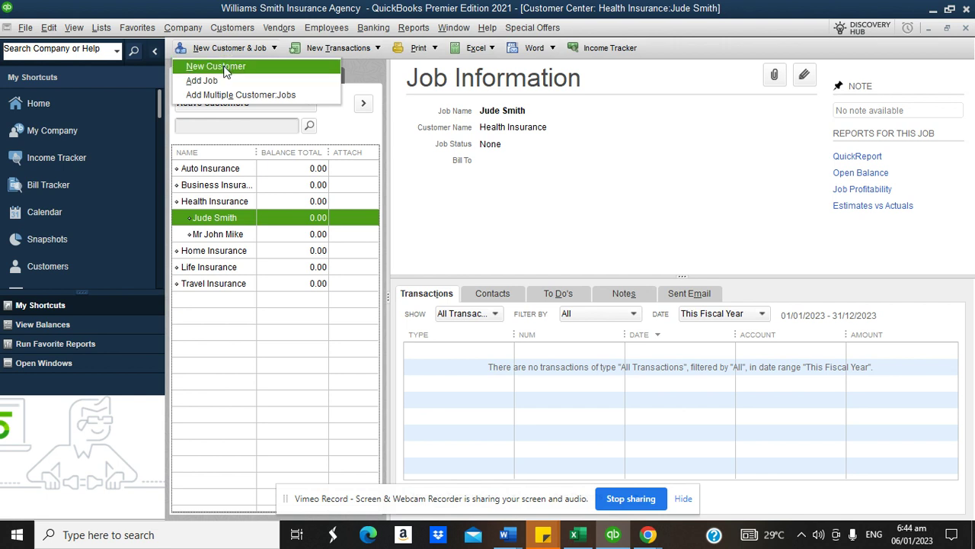
pyautogui.click(215, 80)
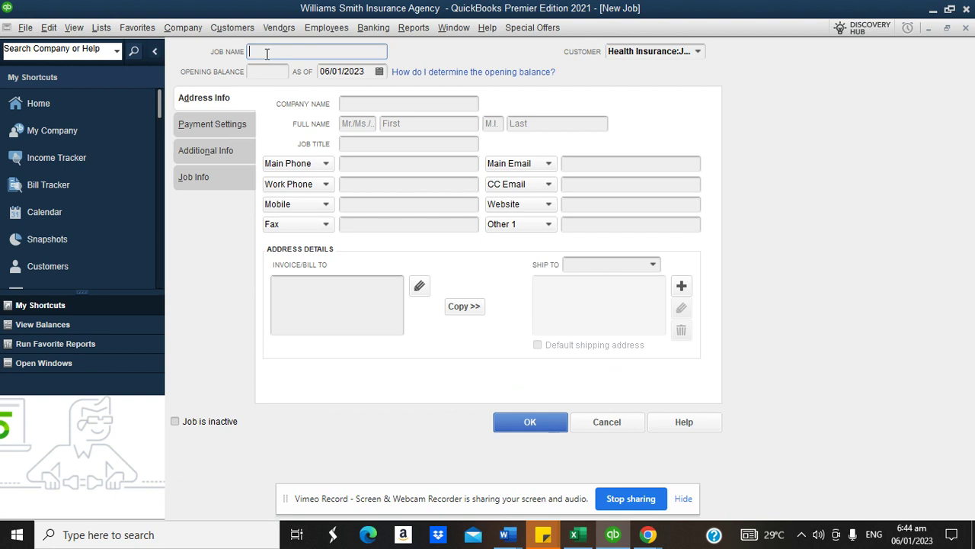
pyautogui.write('M')
pyautogui.press('BackSpace')
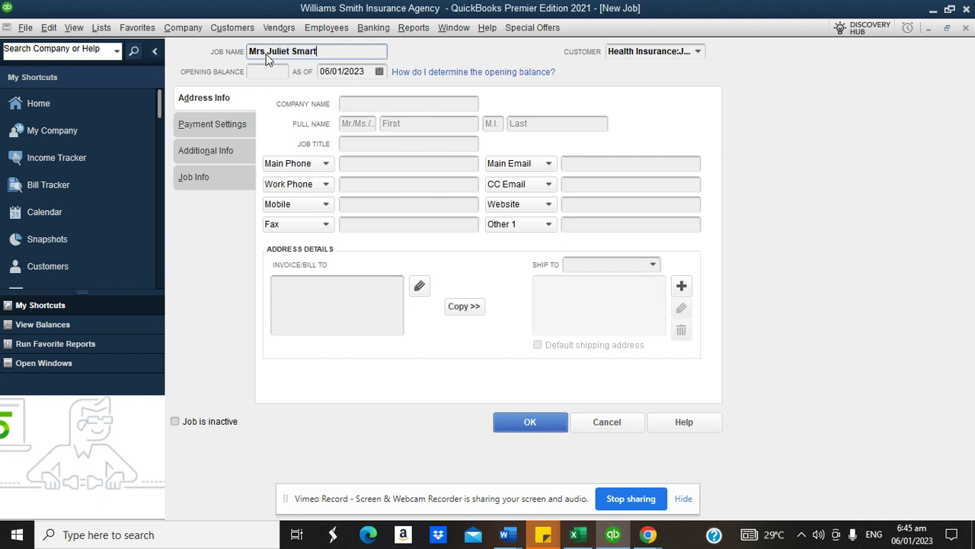
pyautogui.click(697, 51)
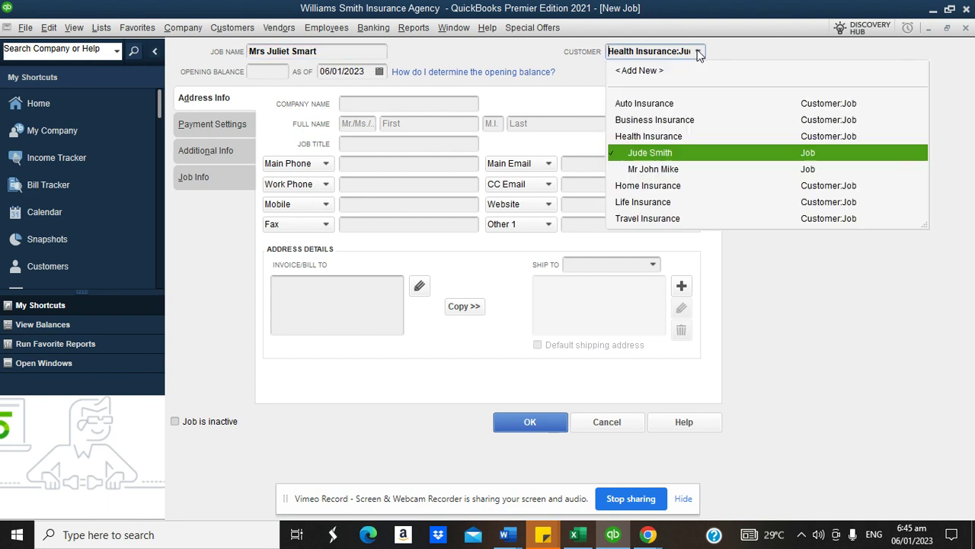
pyautogui.click(658, 218)
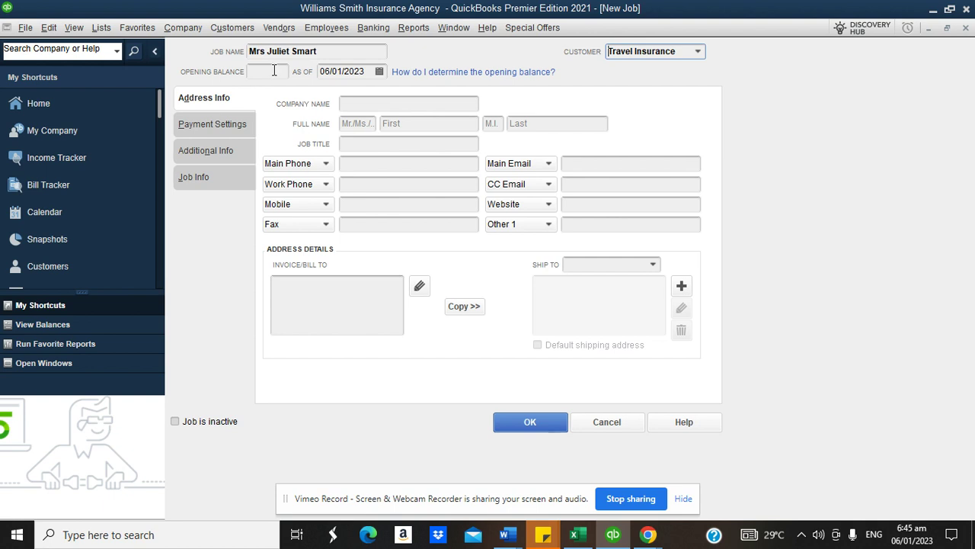
# - Enter -900 as opening balance, clear it again, and save the Travel Insurance job
pyautogui.click(266, 71)
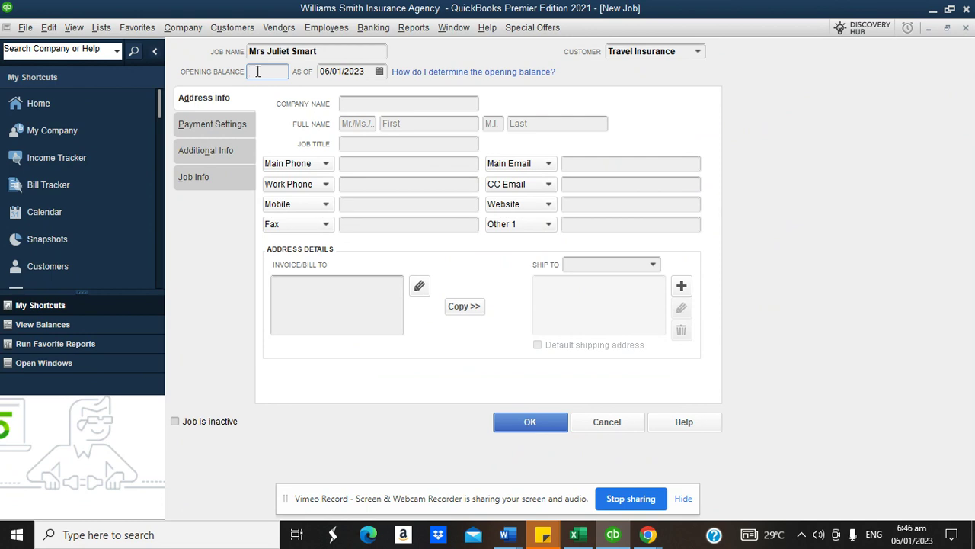
pyautogui.write('-900')
pyautogui.moveTo(271, 70); pyautogui.dragTo(243, 76)
pyautogui.press('BackSpace')
pyautogui.click(526, 422)
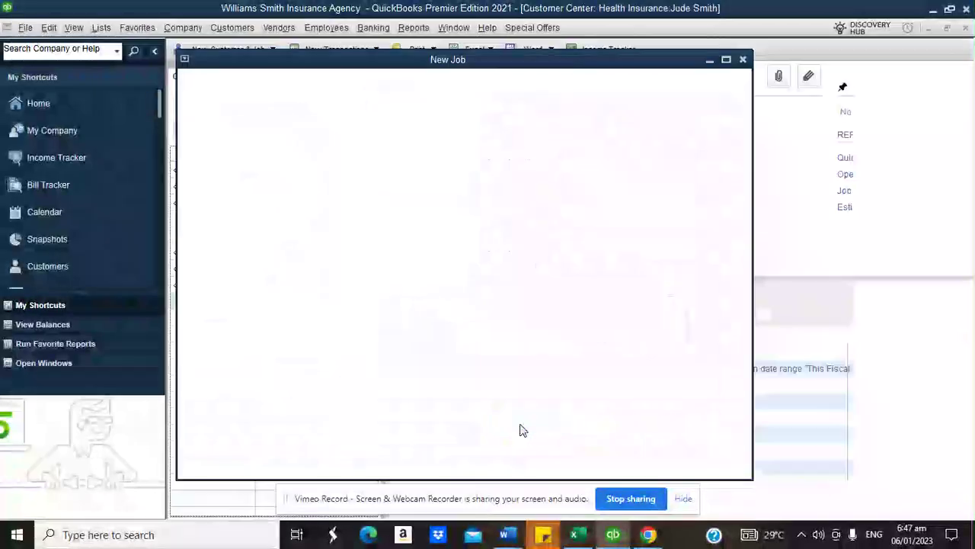
# - Add the job XYX Tech Limited under the Business Insurance customer
pyautogui.click(238, 50)
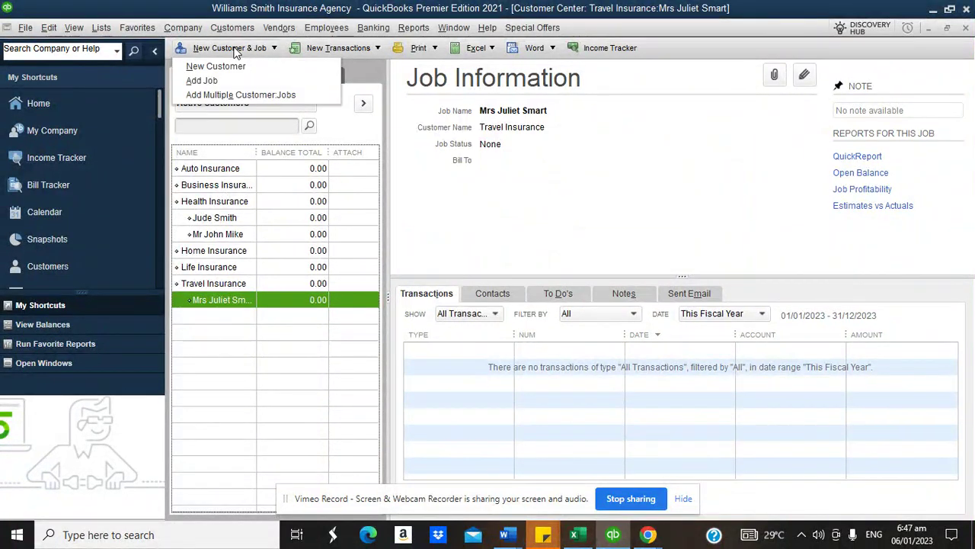
pyautogui.click(230, 72)
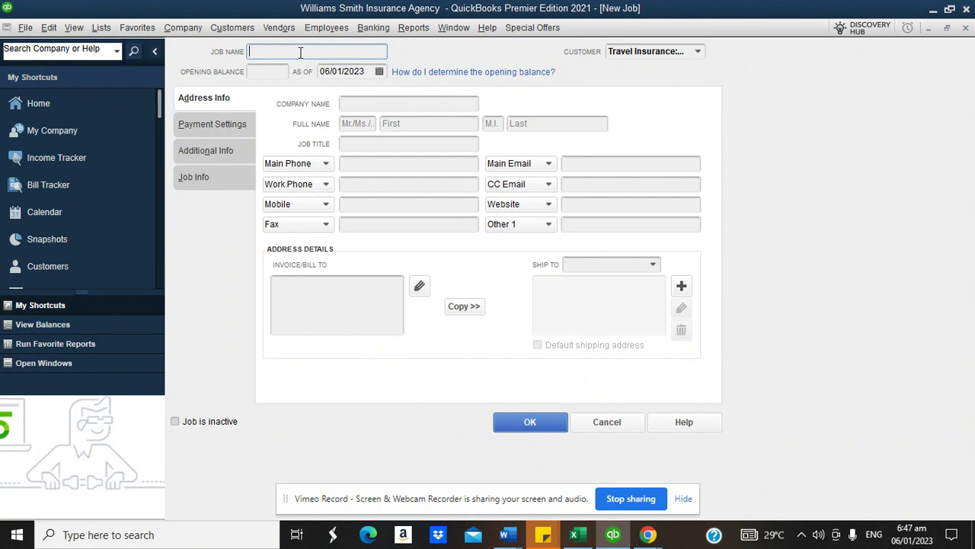
pyautogui.write('XYX Tech Limited')
pyautogui.click(697, 51)
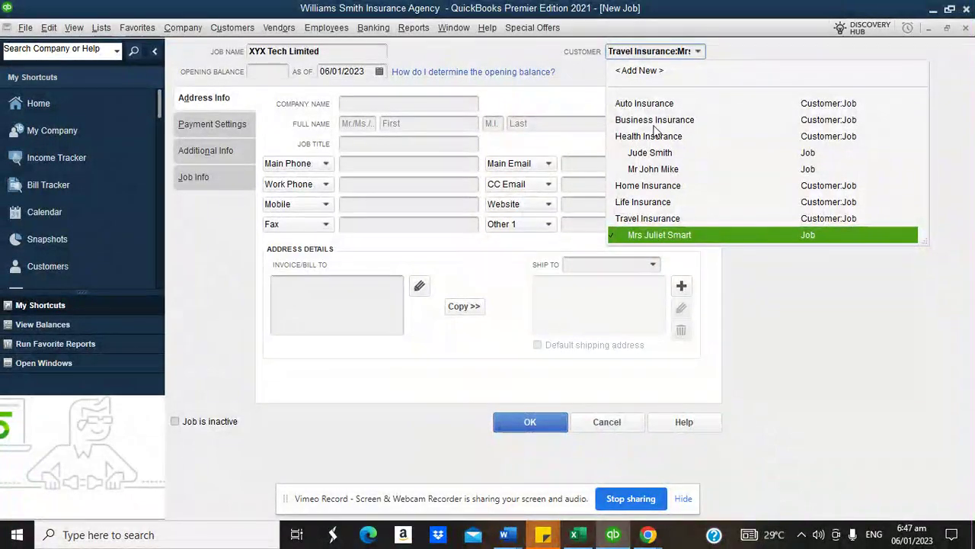
pyautogui.click(655, 120)
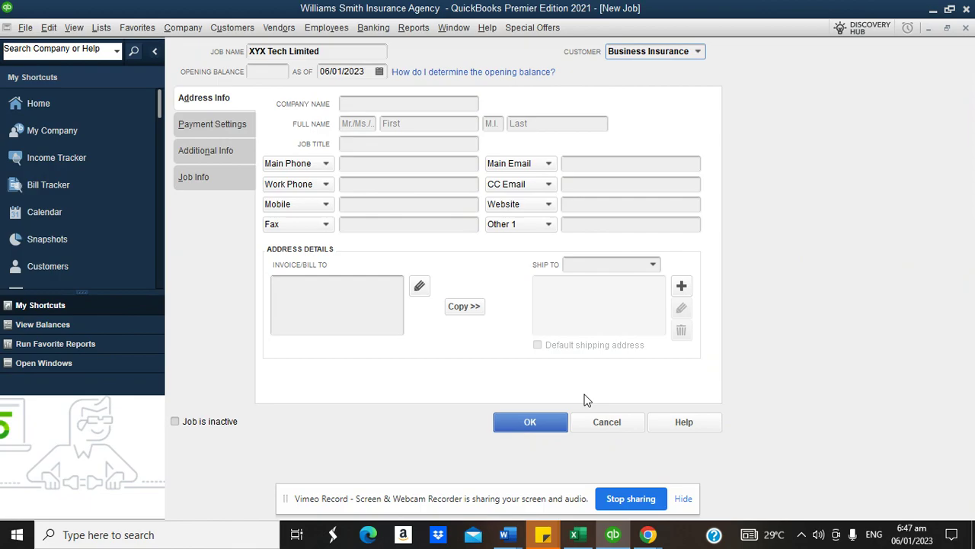
pyautogui.click(552, 422)
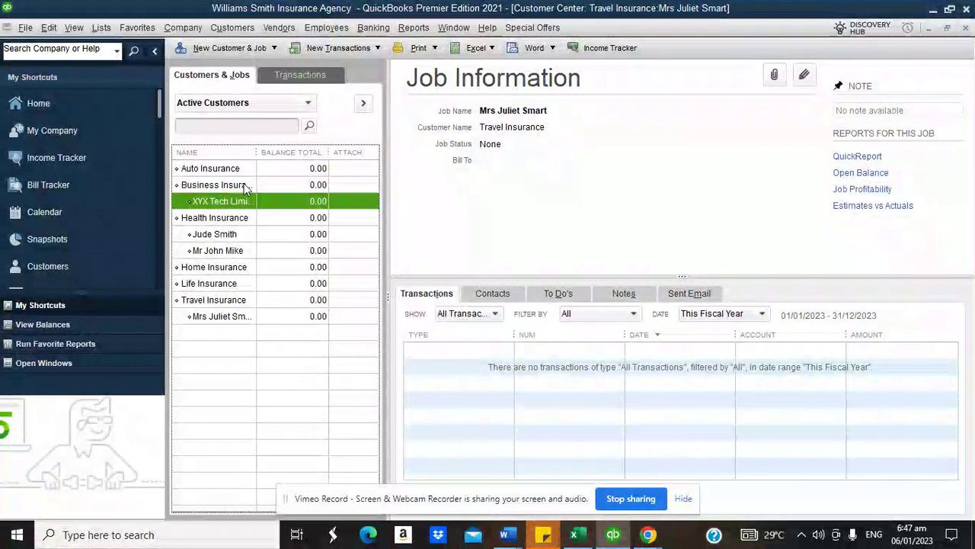
# - Add the job Toyota Ltd under the Auto Insurance customer
pyautogui.click(232, 50)
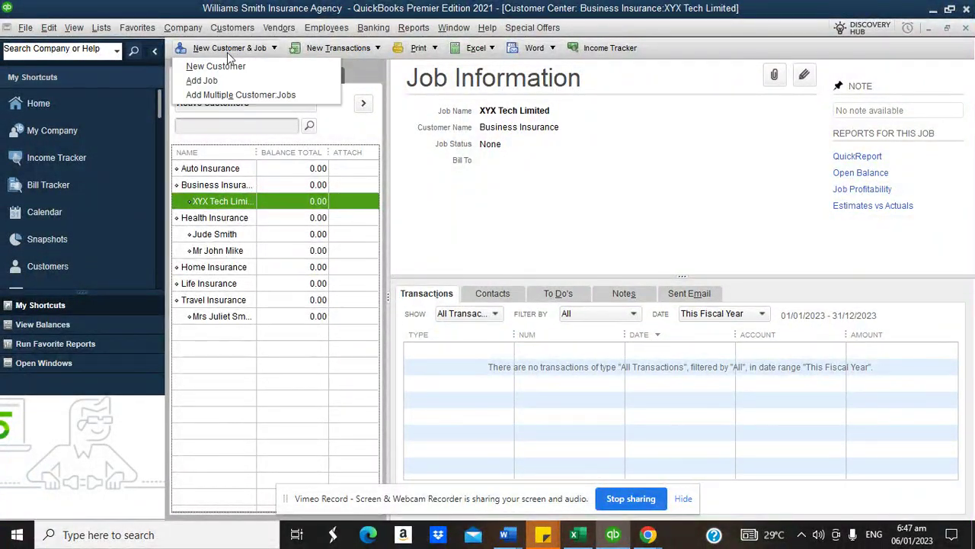
pyautogui.click(219, 82)
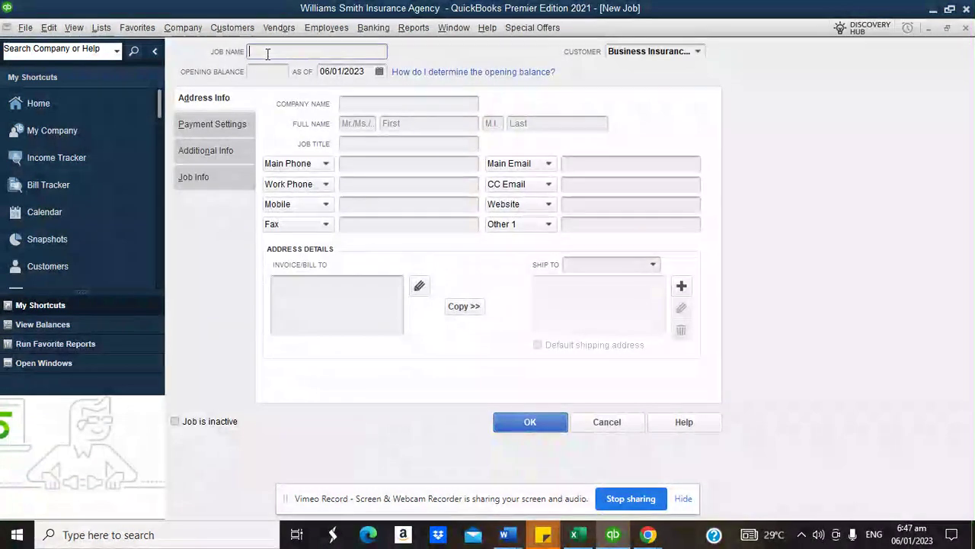
pyautogui.write('Tota')
pyautogui.press('BackSpace')
pyautogui.write('yota L')
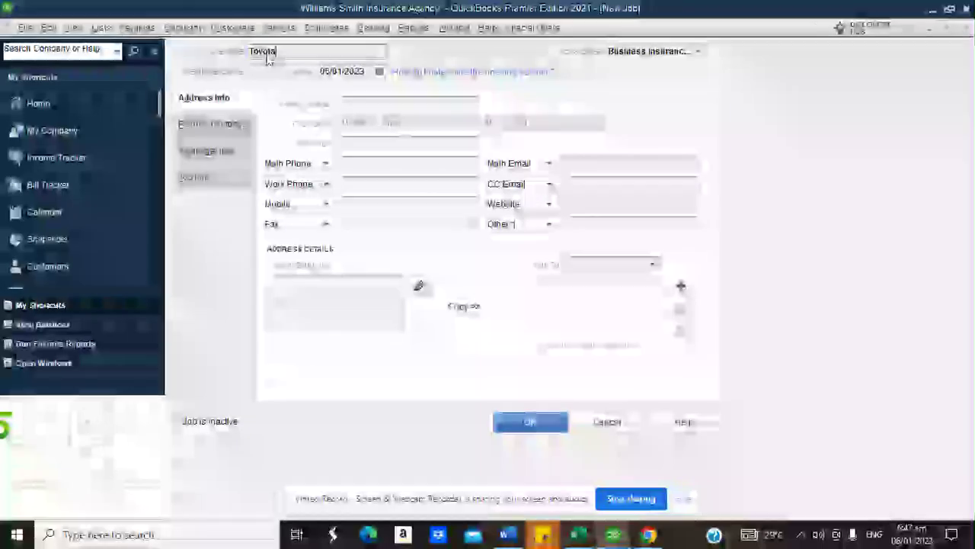
pyautogui.write('td')
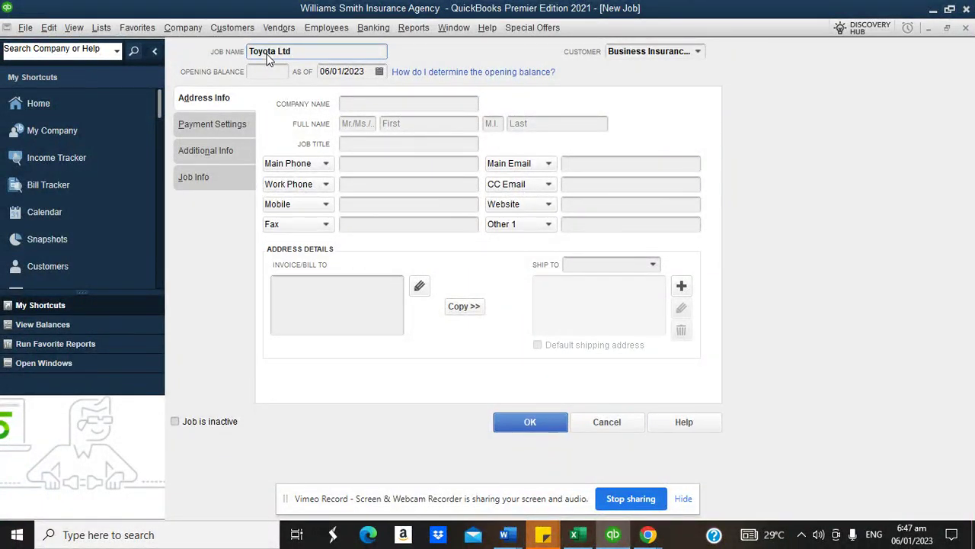
pyautogui.click(694, 53)
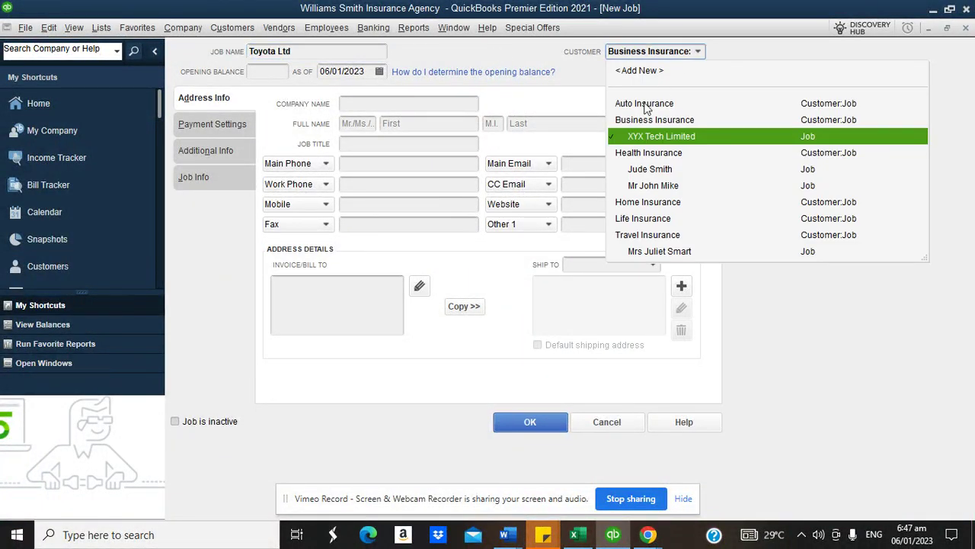
pyautogui.click(646, 103)
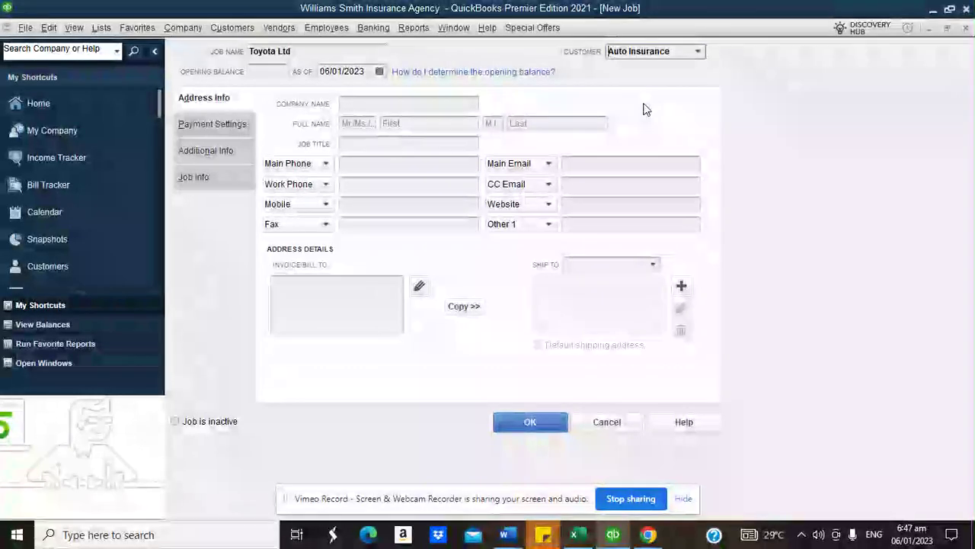
pyautogui.click(522, 421)
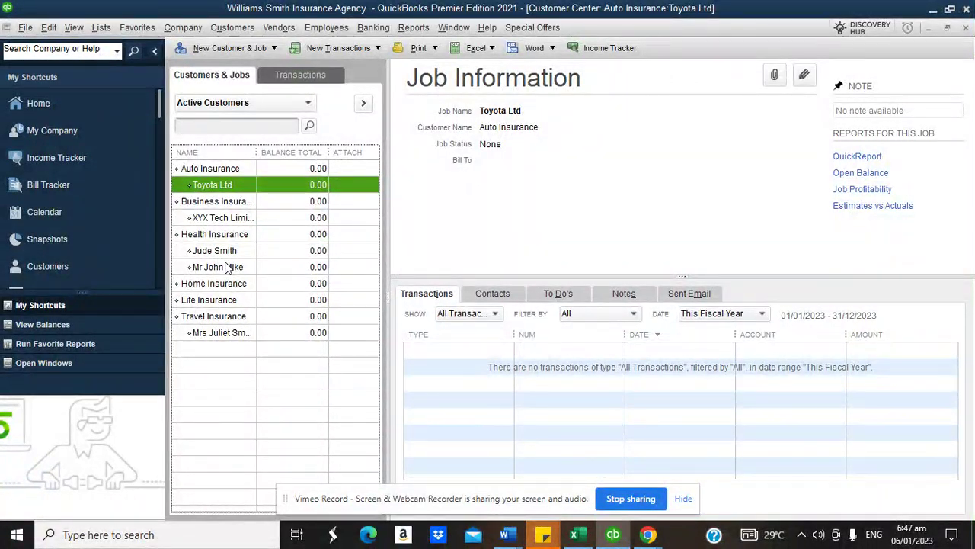
# - Add a job named for an individual client under the Life Insurance customer
pyautogui.click(222, 49)
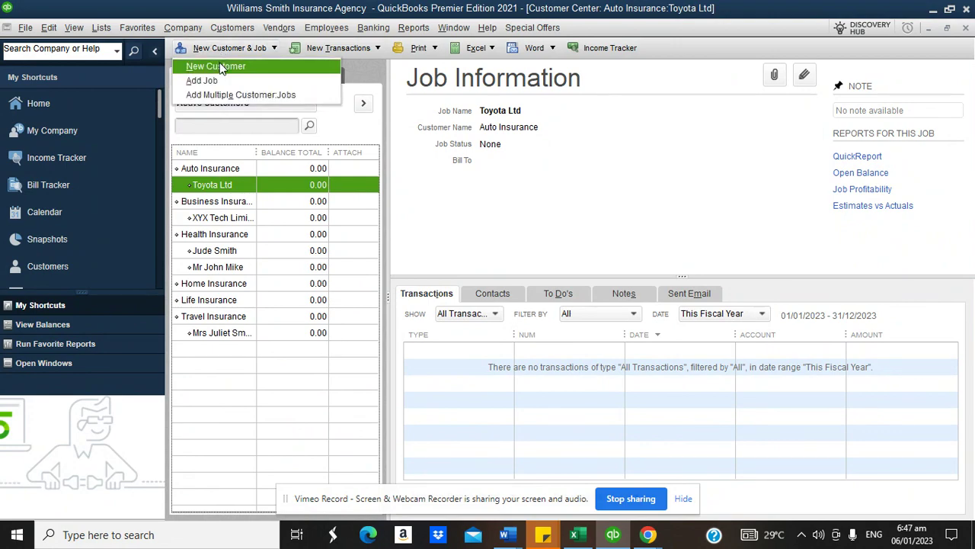
pyautogui.click(216, 79)
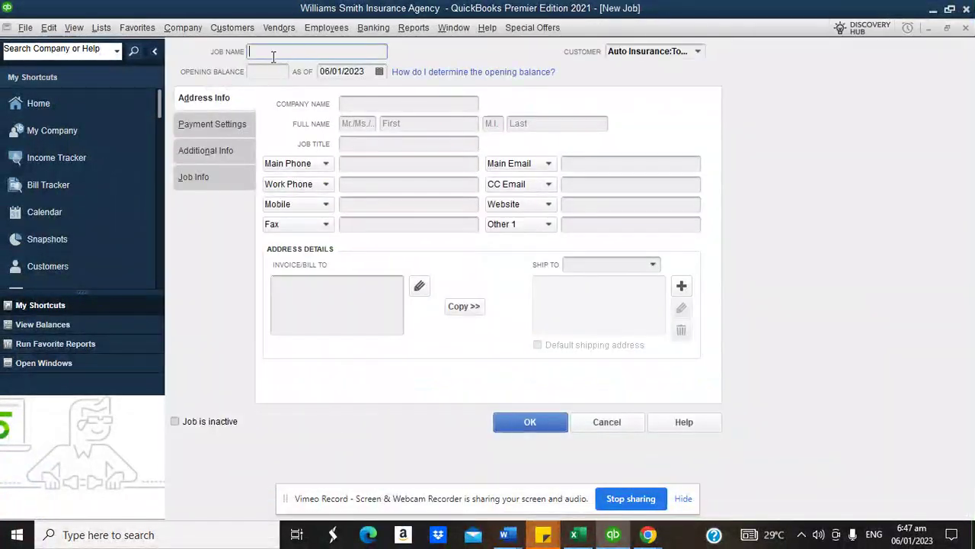
pyautogui.click(698, 52)
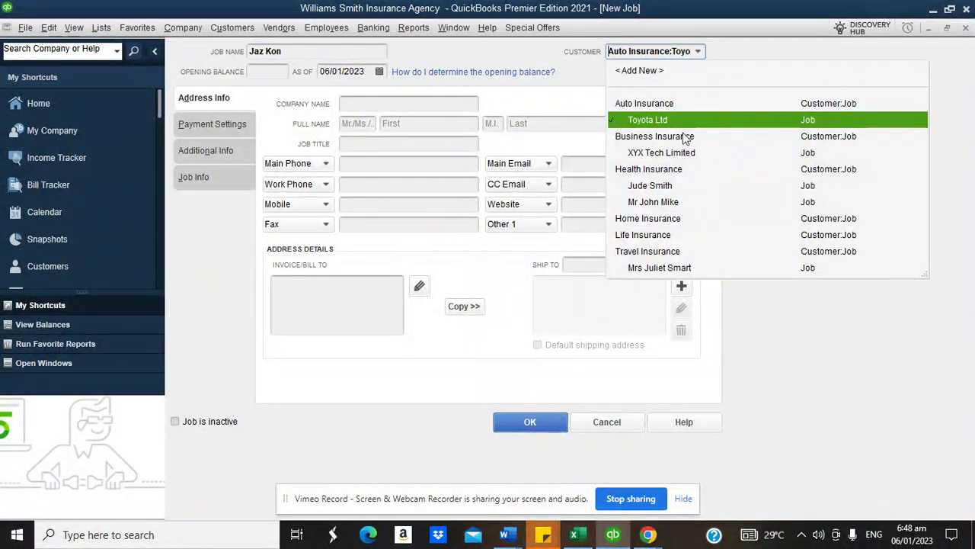
pyautogui.click(632, 236)
pyautogui.click(530, 421)
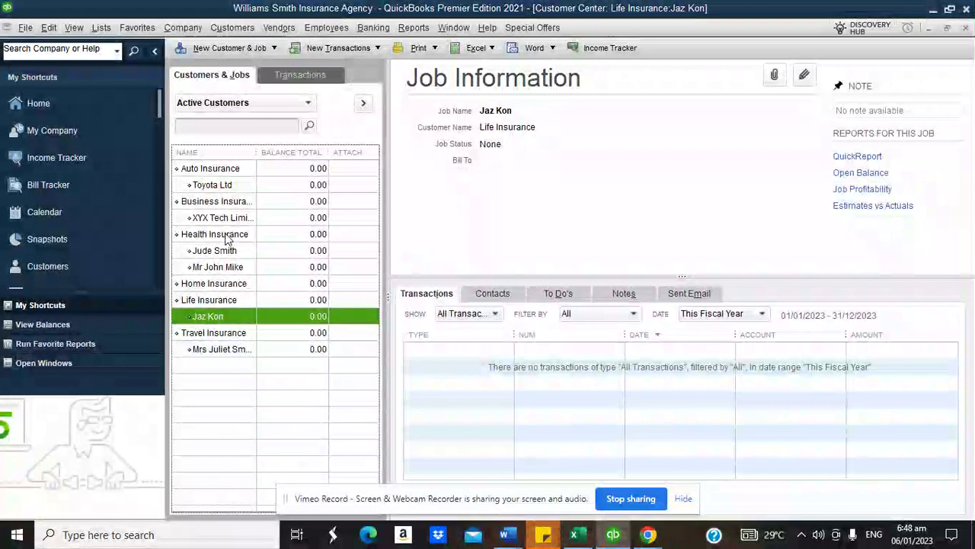
pyautogui.click(107, 29)
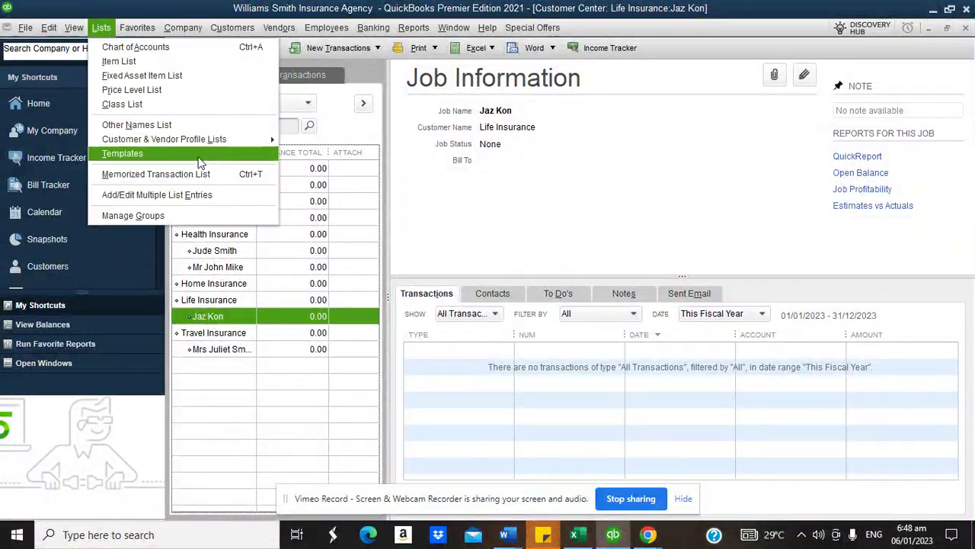
# - Close the Class List and bring the RapidTables Notepad agency notes to the front
pyautogui.click(128, 104)
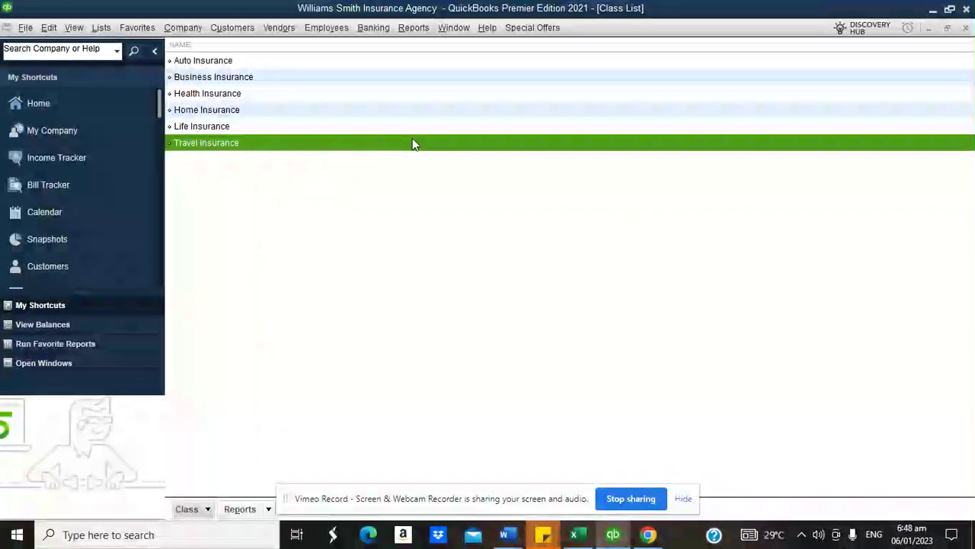
pyautogui.click(966, 28)
pyautogui.click(646, 534)
pyautogui.click(572, 472)
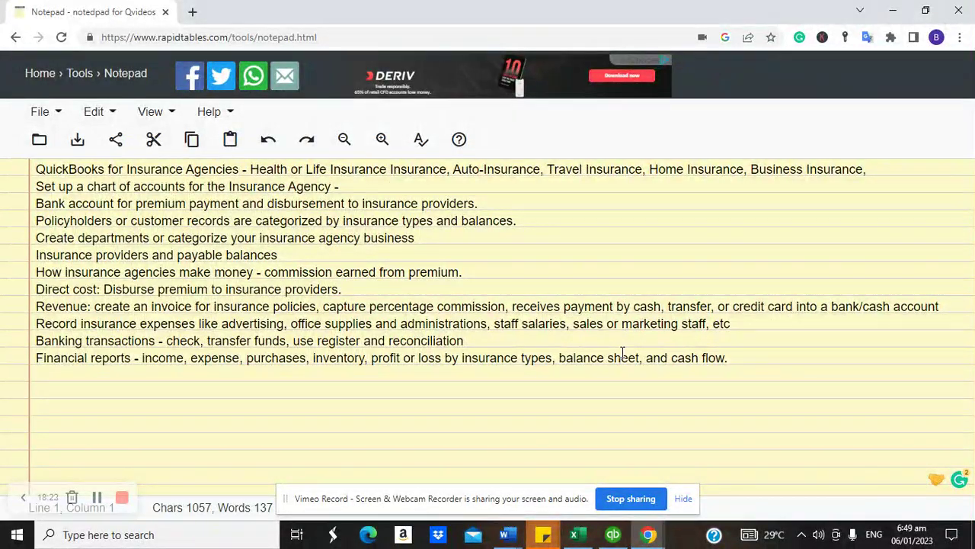
# - Switch from the agency notes back to QuickBooks' Customer Center
pyautogui.click(611, 535)
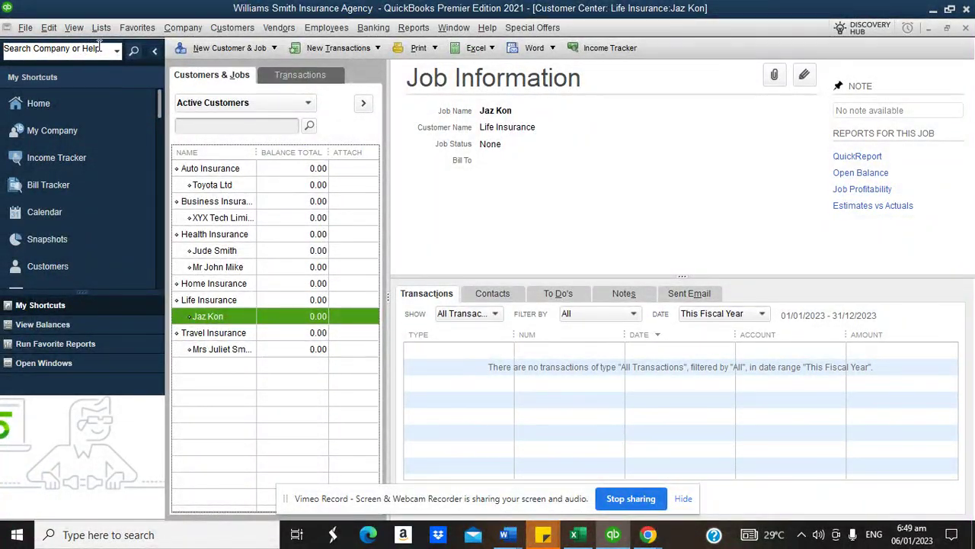
# - Create vendor American Insurance Group with a 340,000.00 opening balance as of 06/01/2023
pyautogui.click(108, 107)
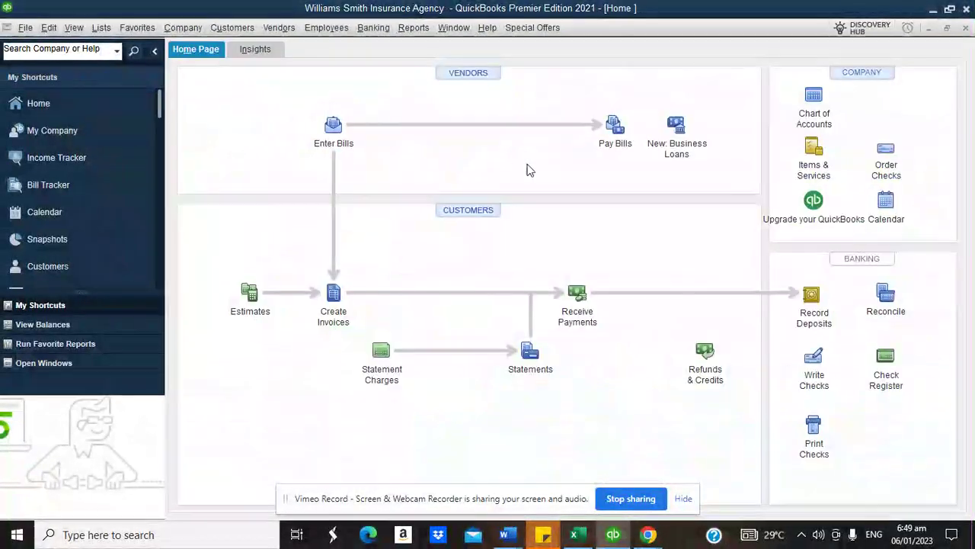
pyautogui.click(454, 77)
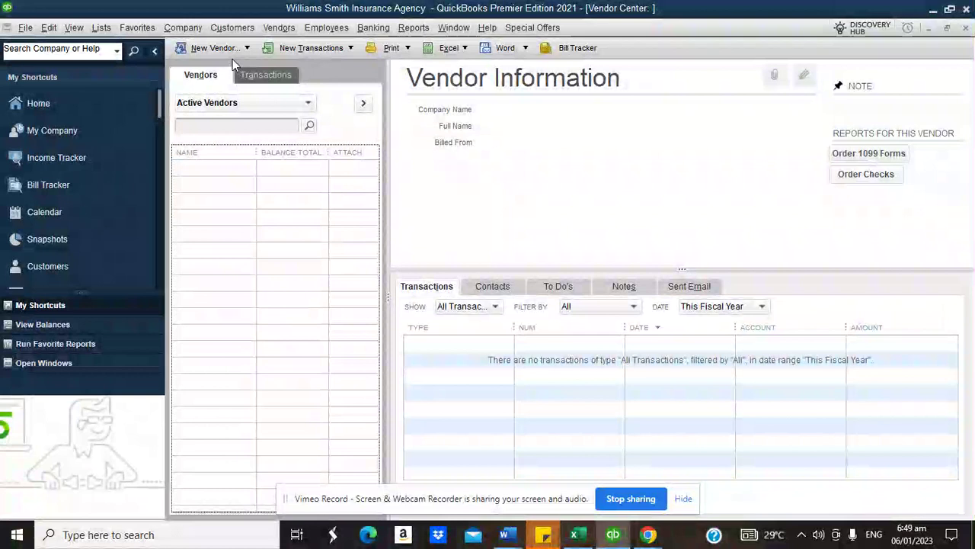
pyautogui.click(228, 52)
pyautogui.click(212, 67)
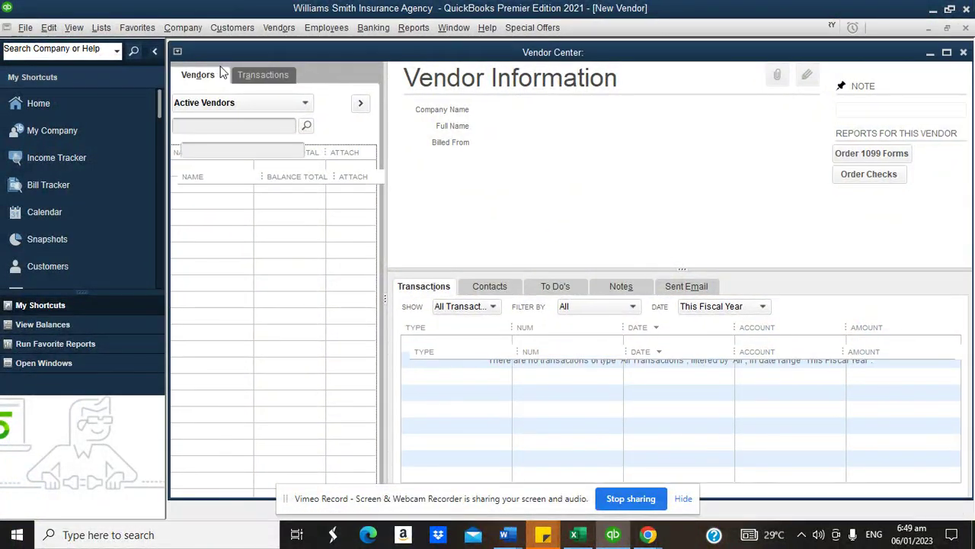
pyautogui.write('A')
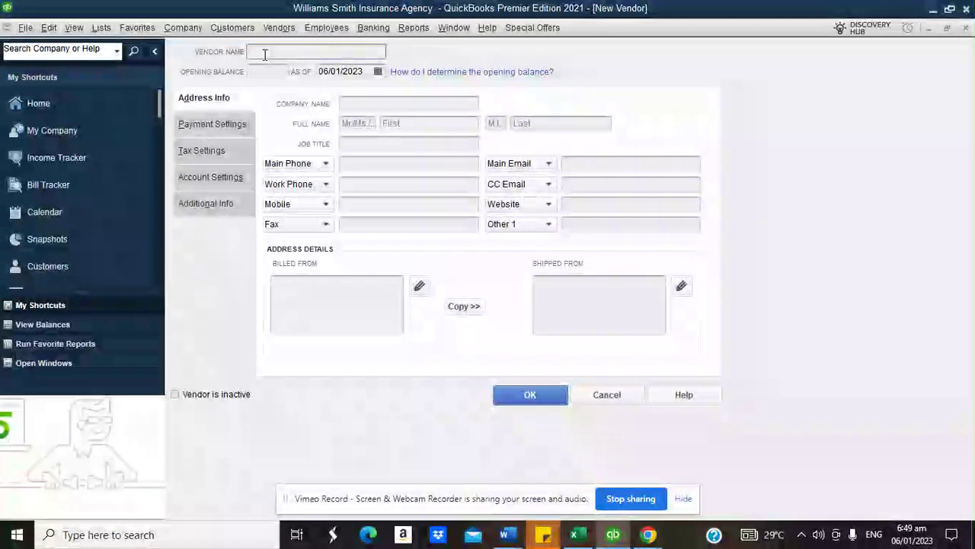
pyautogui.write('merican Insurna')
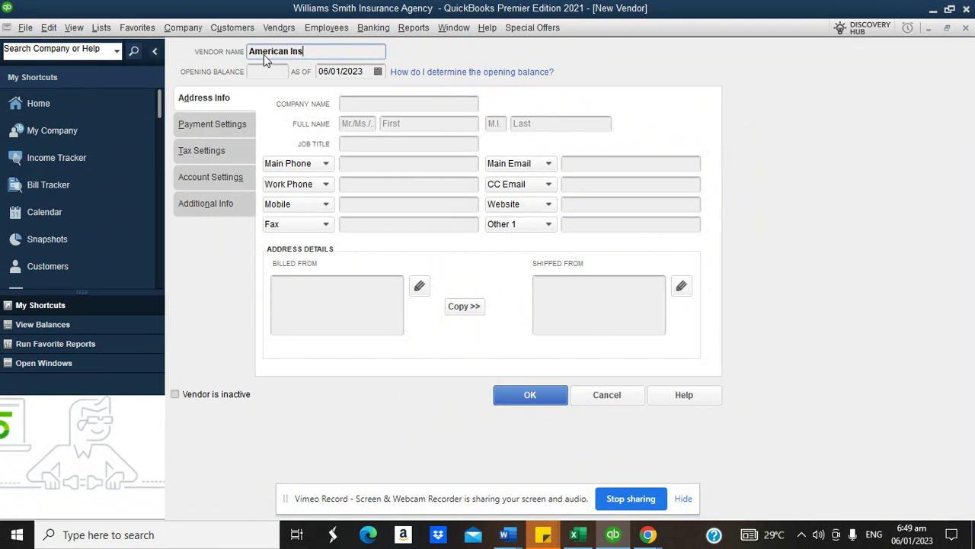
pyautogui.write('ance Group')
pyautogui.click(272, 74)
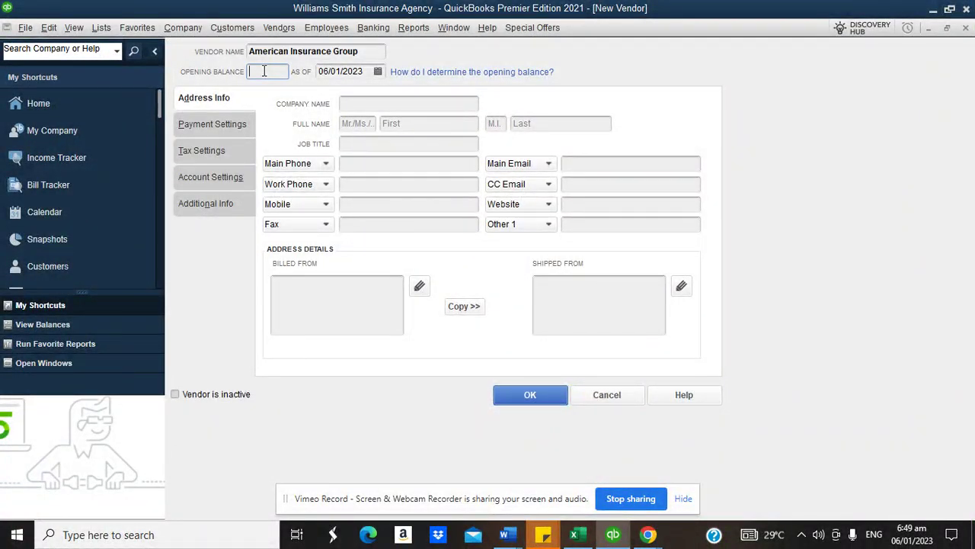
pyautogui.write('340')
pyautogui.press('Tab')
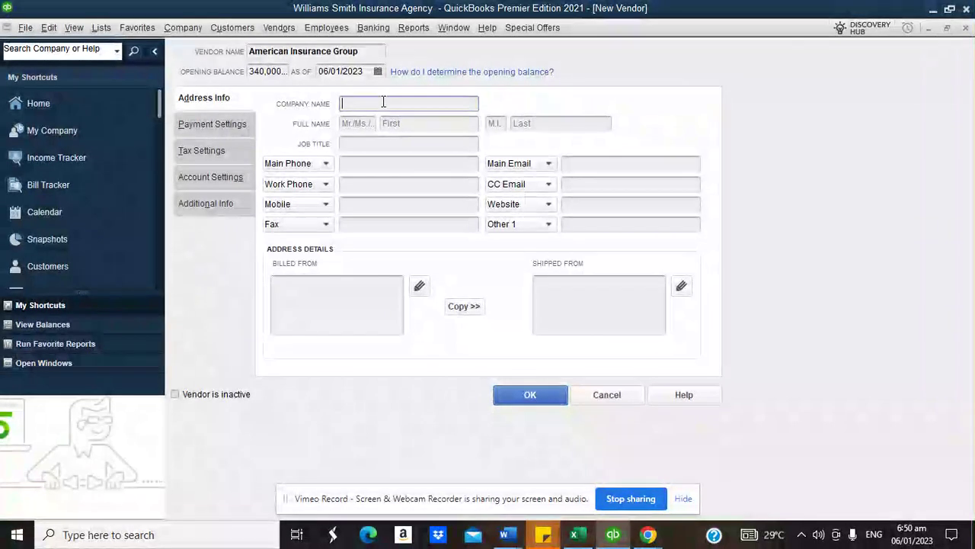
pyautogui.click(520, 398)
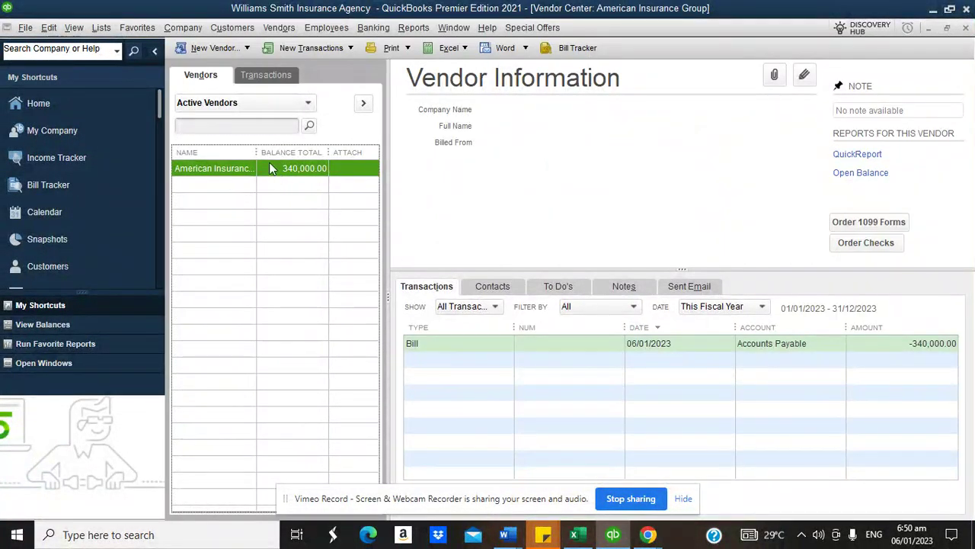
# - Add the vendor TIG Insurance Group with no opening balance
pyautogui.moveTo(257, 152); pyautogui.dragTo(303, 152)
pyautogui.click(209, 50)
pyautogui.click(229, 65)
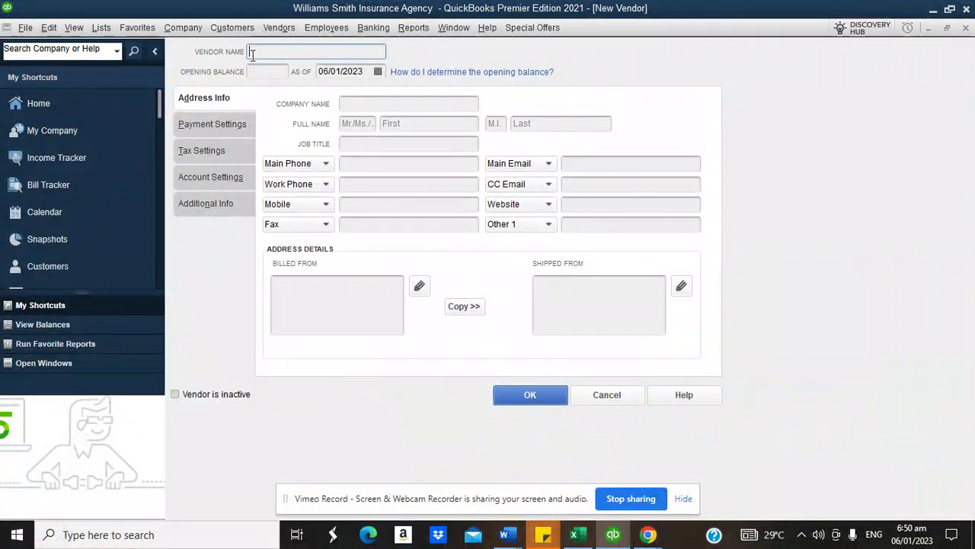
pyautogui.write('TIG In')
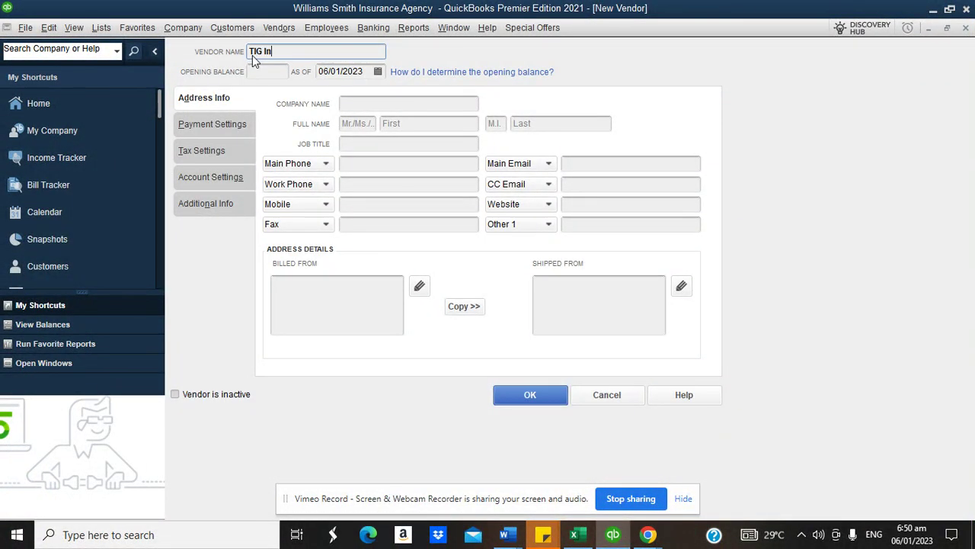
pyautogui.write('surance Group')
pyautogui.click(274, 74)
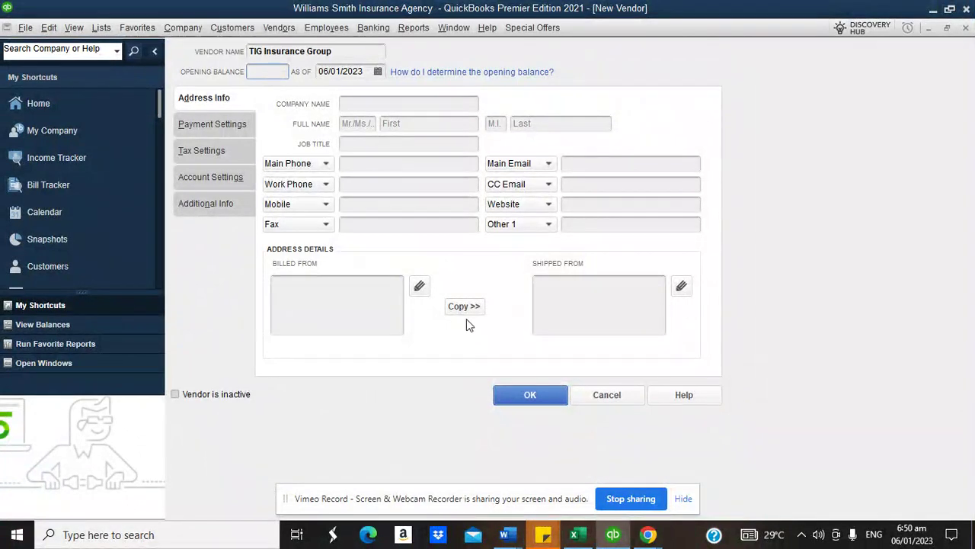
pyautogui.click(530, 394)
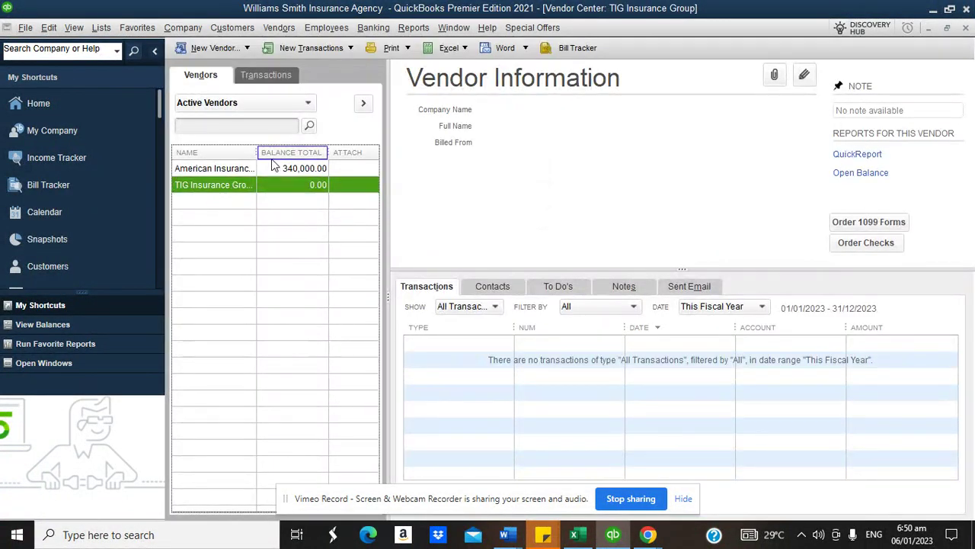
# - Widen the vendor name column and view American Insurance Group's 340,000.00 opening bill
pyautogui.moveTo(257, 150); pyautogui.dragTo(285, 151)
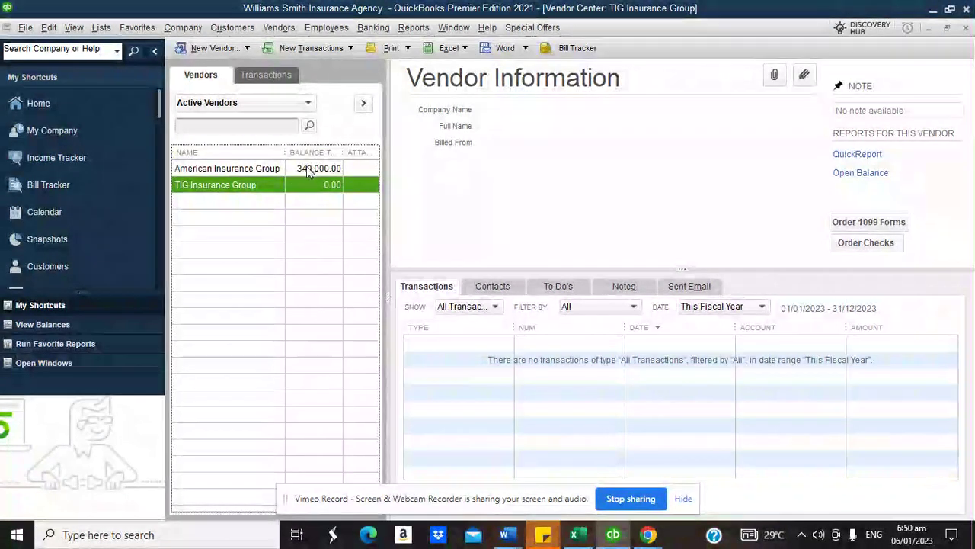
pyautogui.click(238, 168)
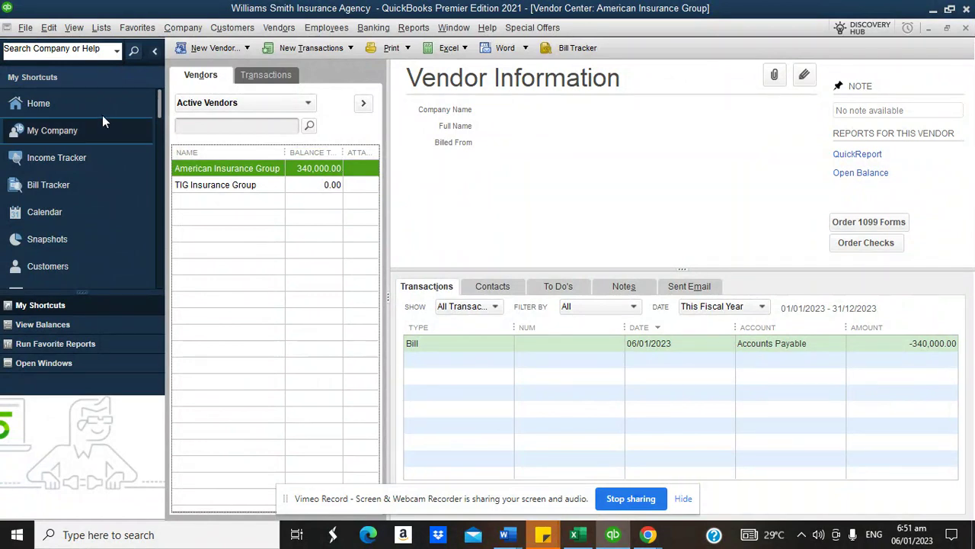
pyautogui.click(60, 109)
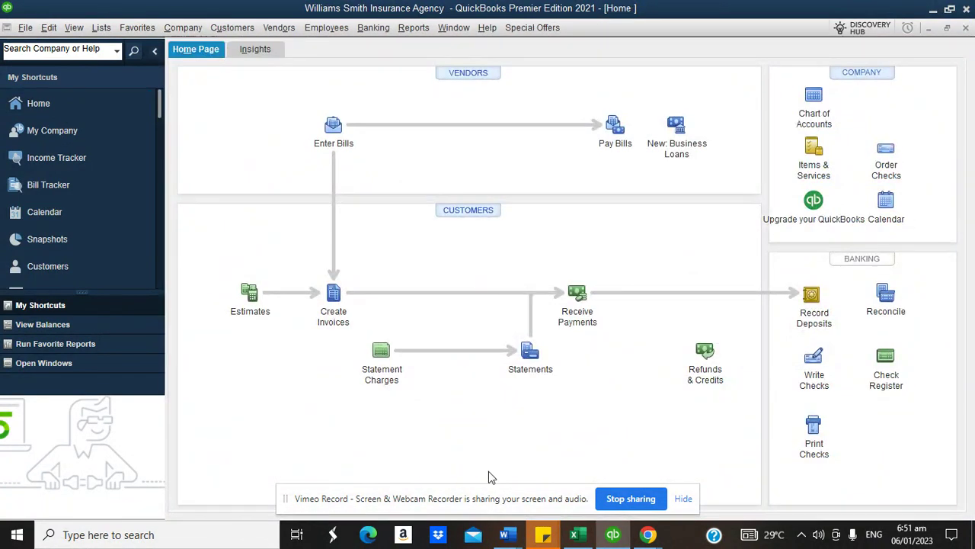
pyautogui.moveTo(649, 536)
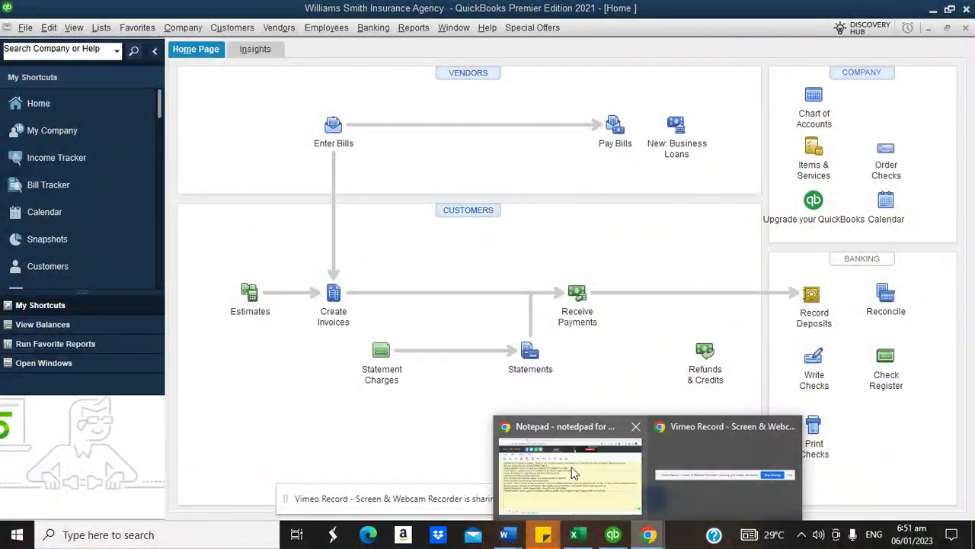
pyautogui.click(564, 464)
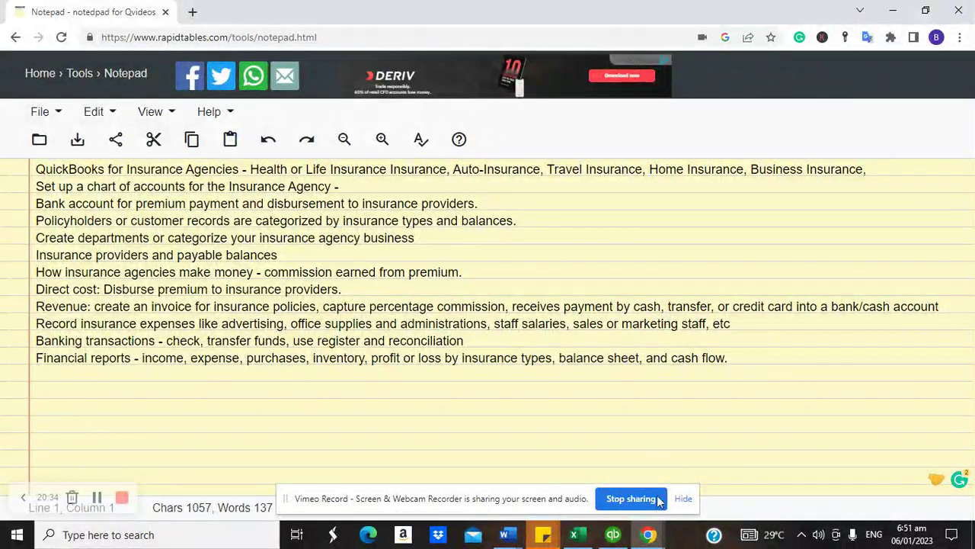
pyautogui.click(614, 534)
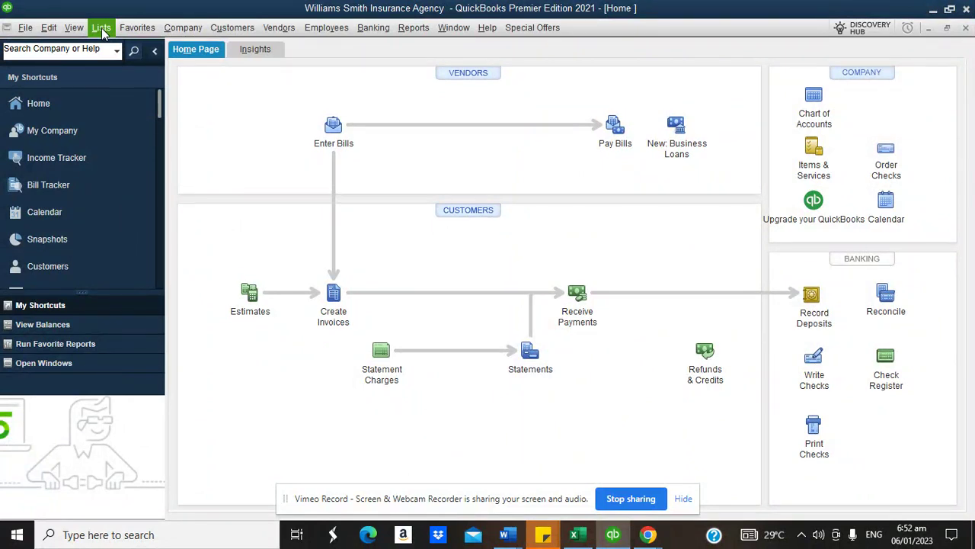
pyautogui.click(101, 31)
pyautogui.click(114, 46)
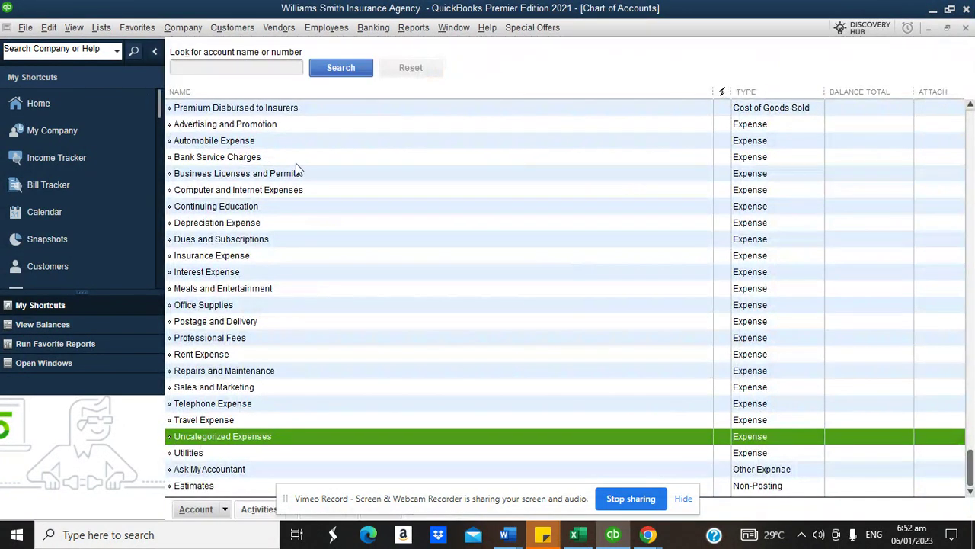
pyautogui.click(196, 509)
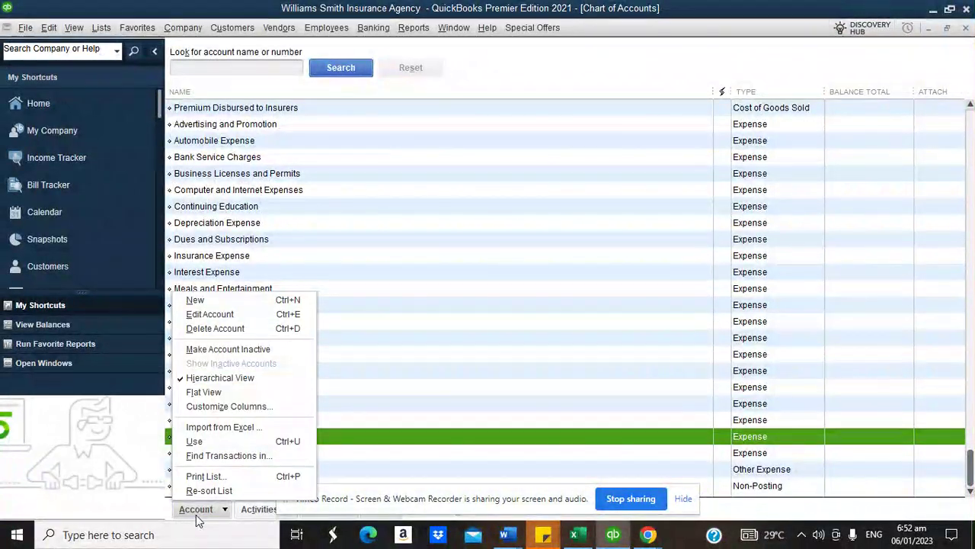
pyautogui.click(200, 301)
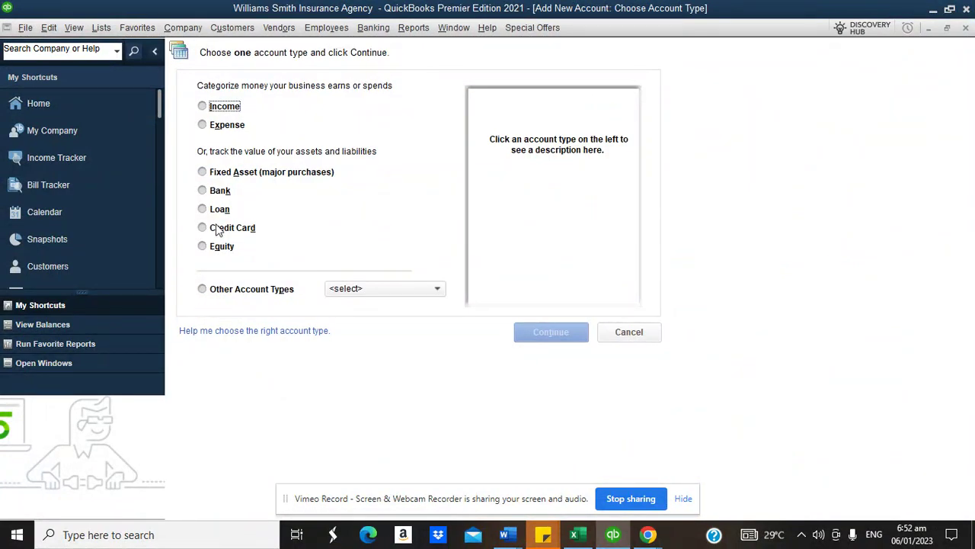
pyautogui.click(250, 295)
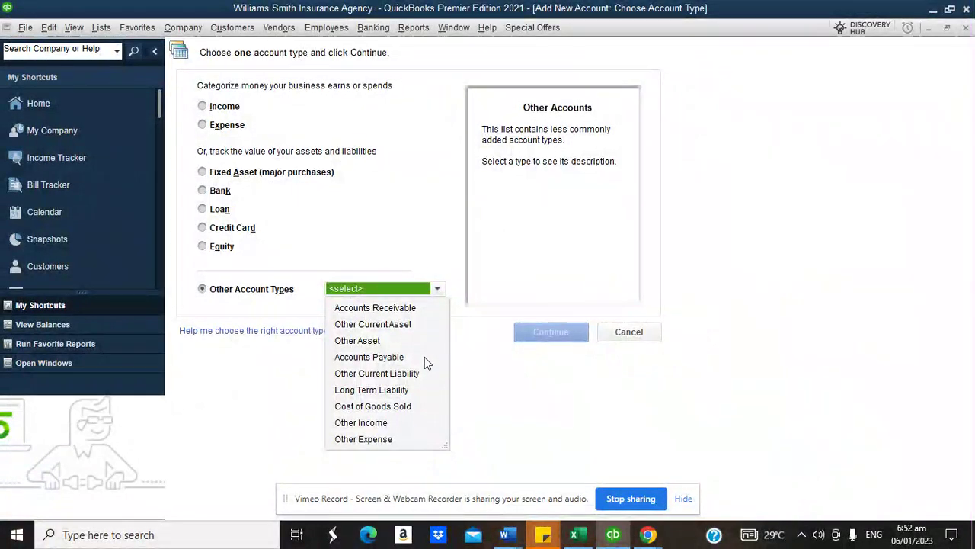
pyautogui.click(383, 358)
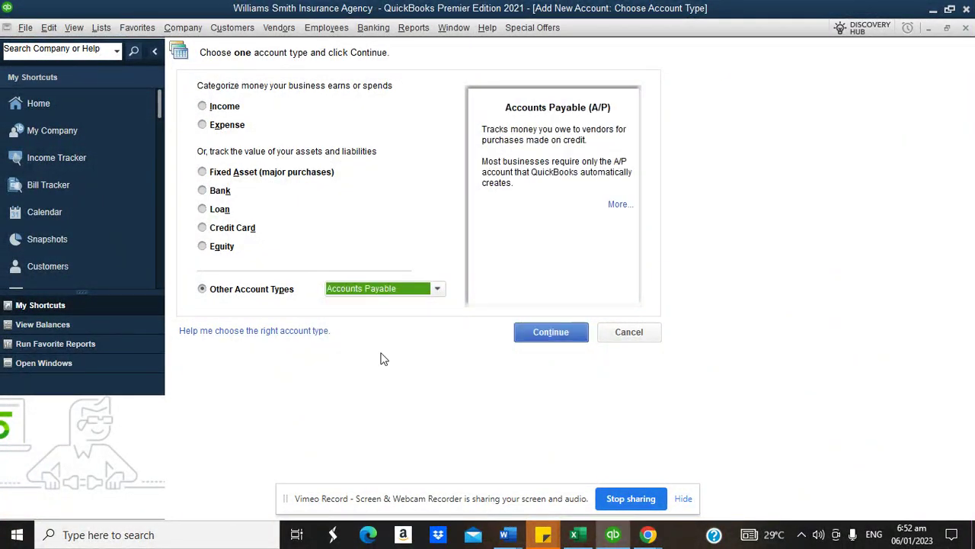
pyautogui.click(621, 333)
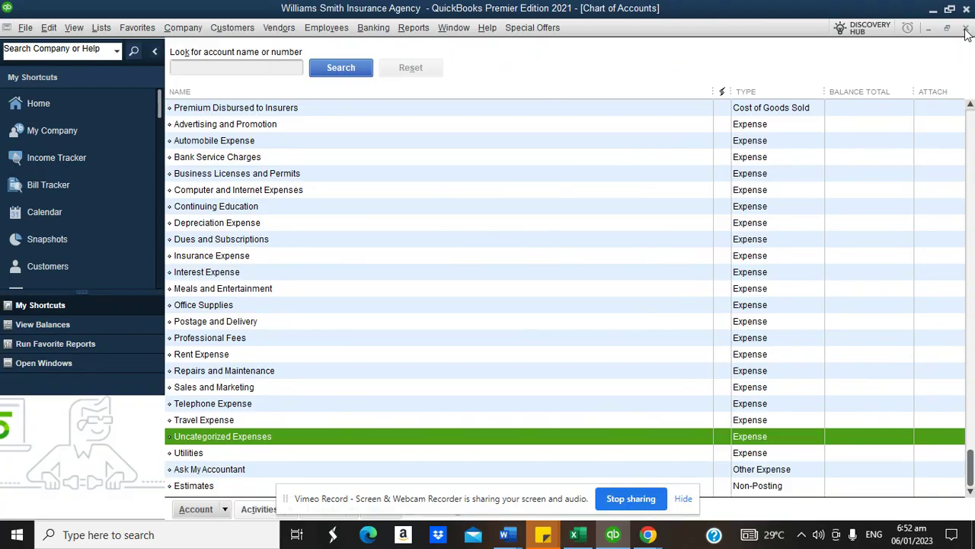
pyautogui.click(965, 30)
# - Search the Chart of Accounts for 'account payable' to locate Accounts Payable
pyautogui.click(107, 34)
pyautogui.click(136, 46)
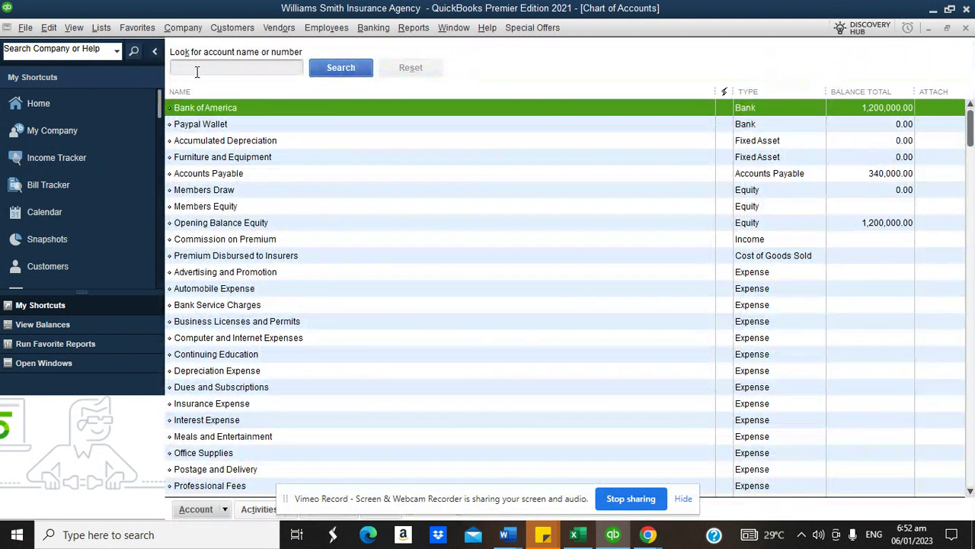
pyautogui.click(196, 68)
pyautogui.write('account')
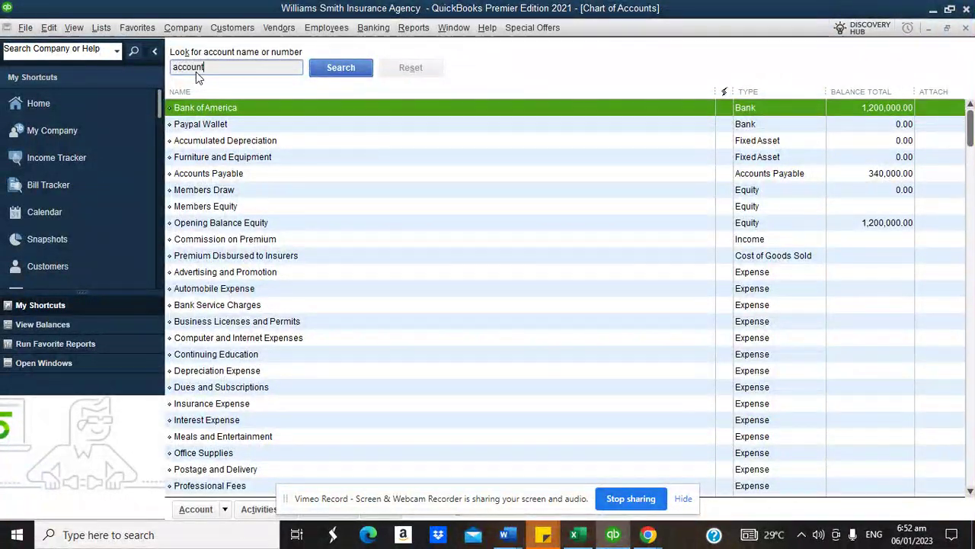
pyautogui.write(' payable')
pyautogui.press('Return')
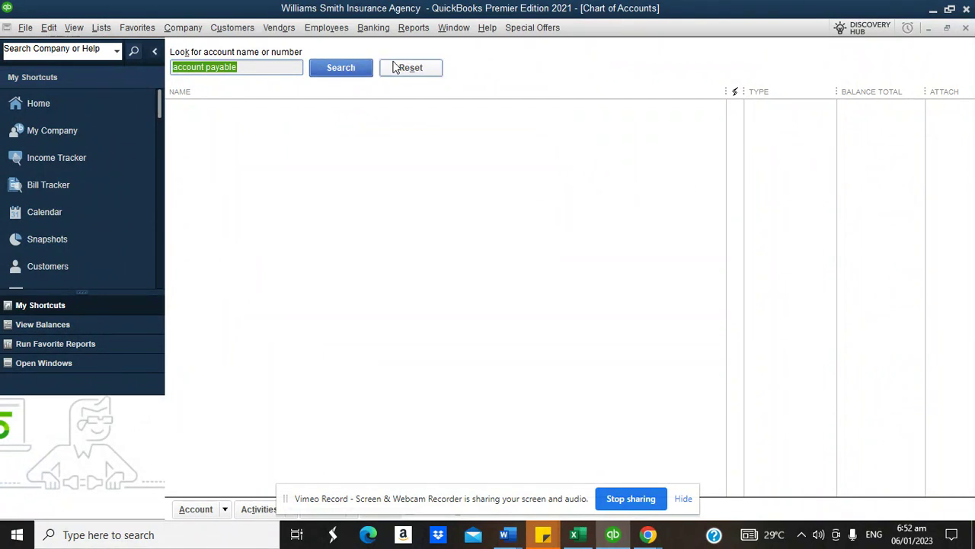
pyautogui.click(965, 31)
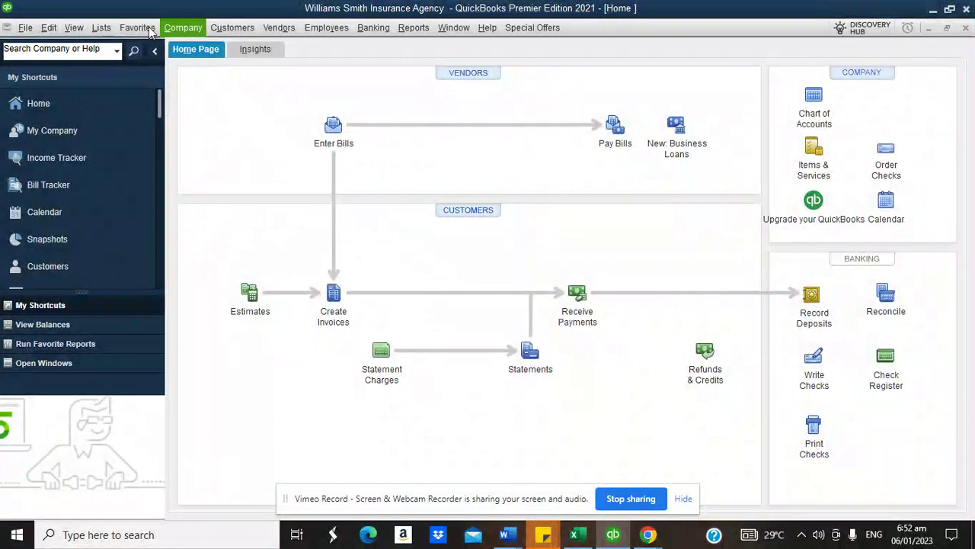
pyautogui.click(102, 28)
pyautogui.click(110, 49)
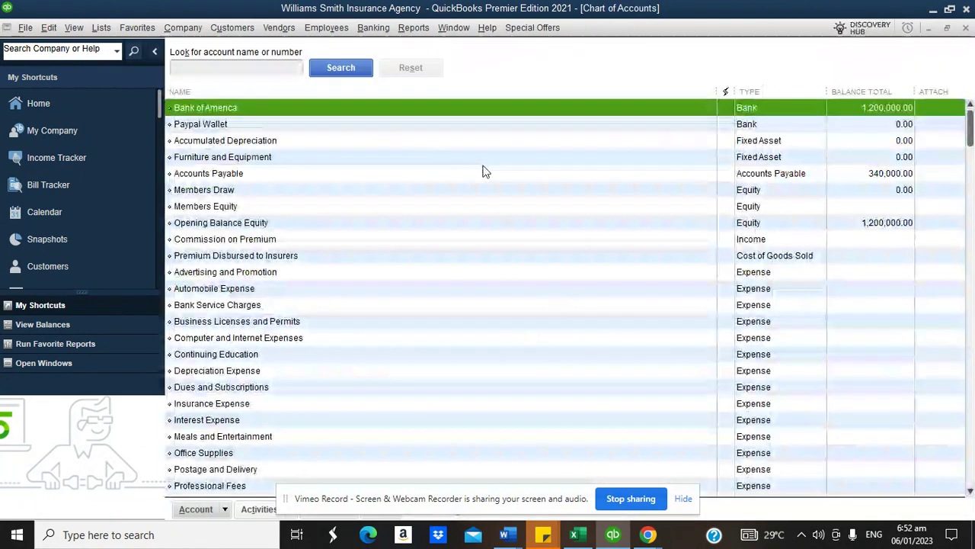
# - Rename the Accounts Payable account to Insurance Premium Payable
pyautogui.click(312, 175)
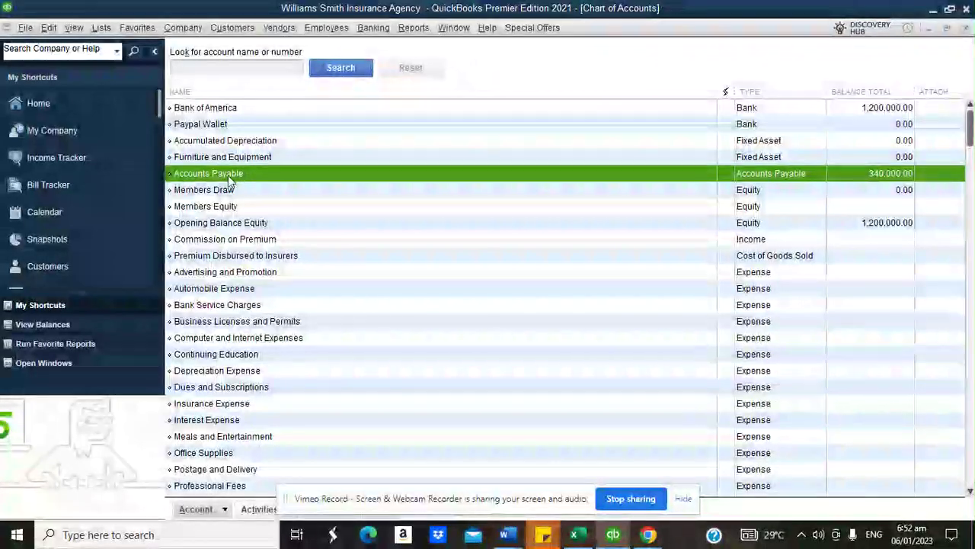
pyautogui.rightClick(219, 177)
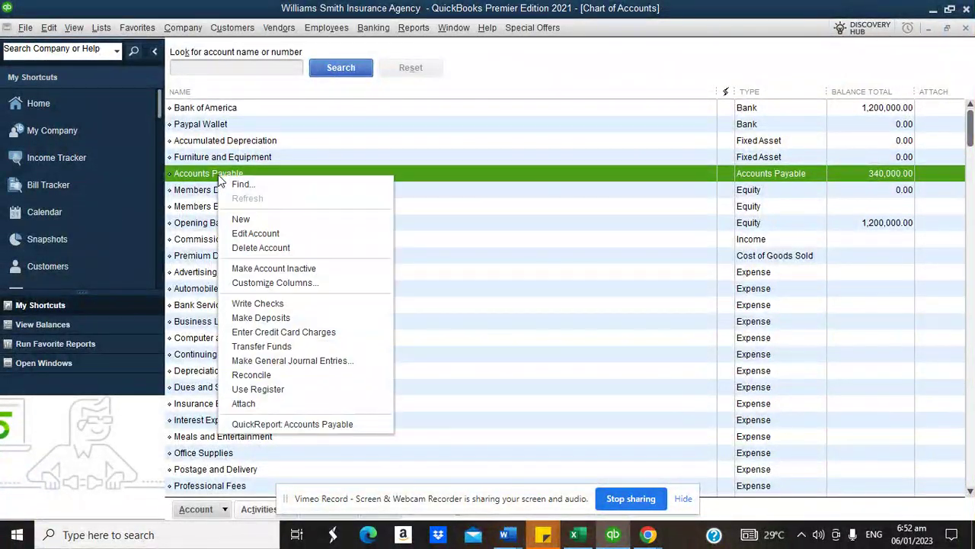
pyautogui.click(247, 233)
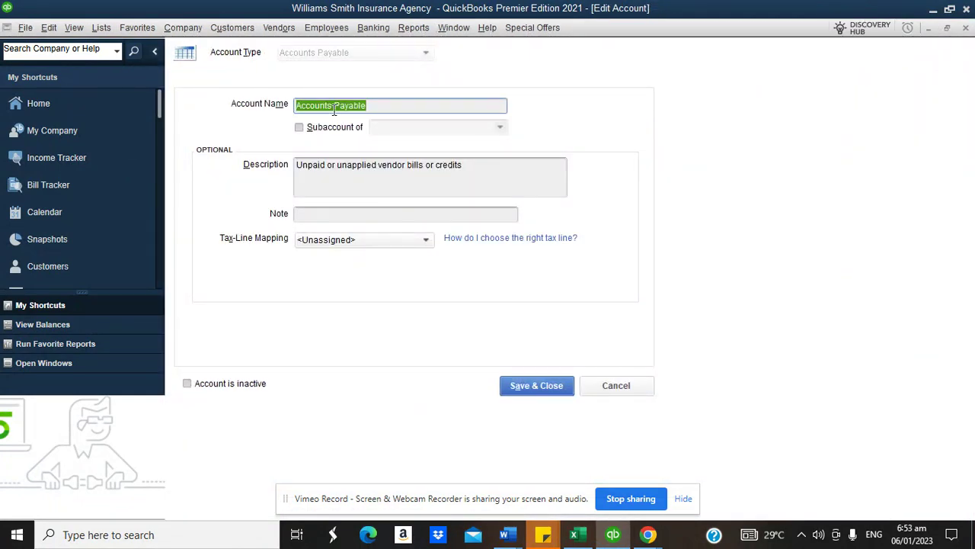
pyautogui.moveTo(332, 111); pyautogui.dragTo(286, 108)
pyautogui.write('Prem')
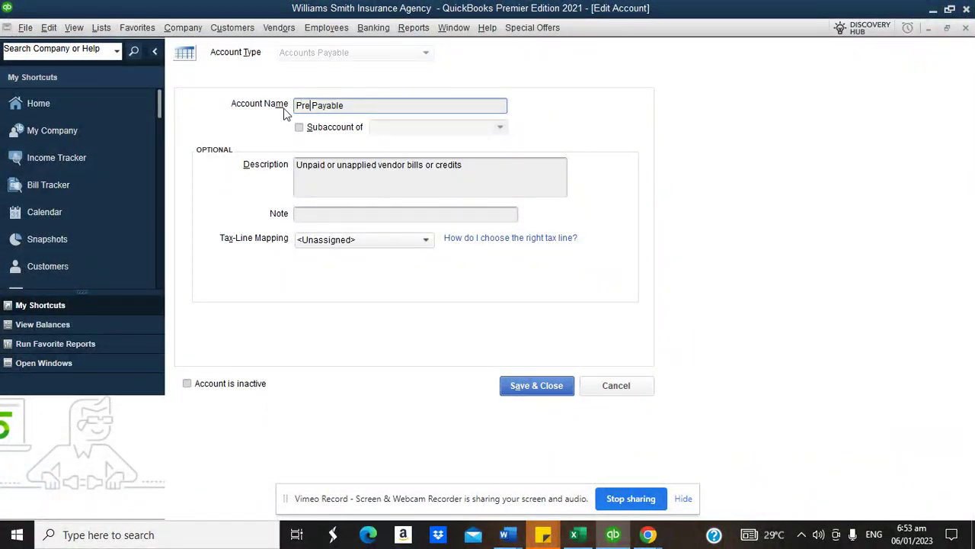
pyautogui.write('ium')
pyautogui.click(297, 107)
pyautogui.write('Insurance')
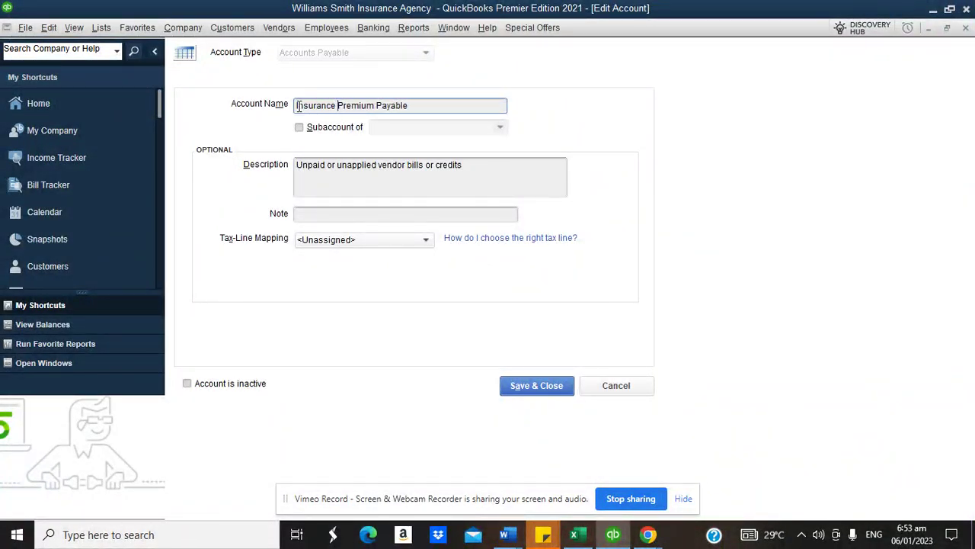
pyautogui.click(538, 385)
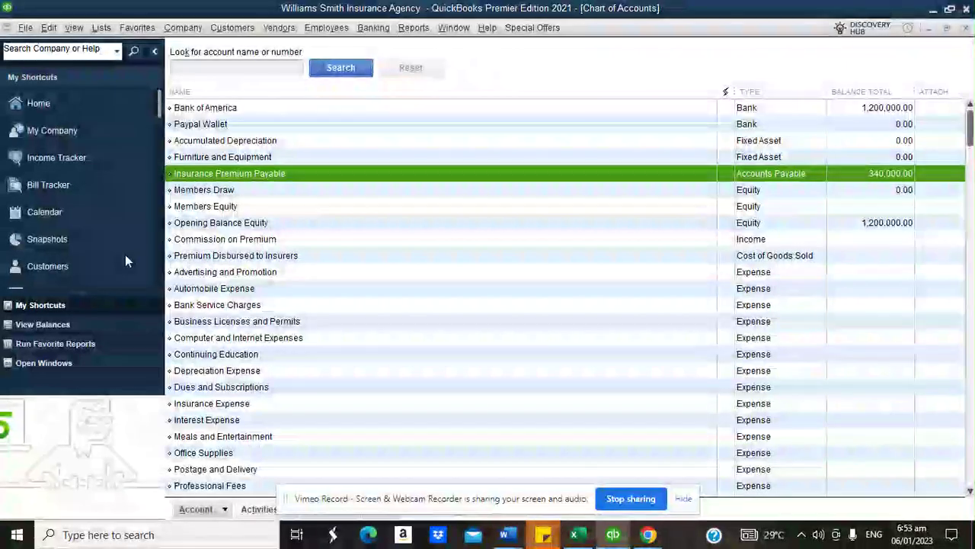
# - Open the empty Item List and its Item actions menu
pyautogui.click(62, 106)
pyautogui.click(101, 31)
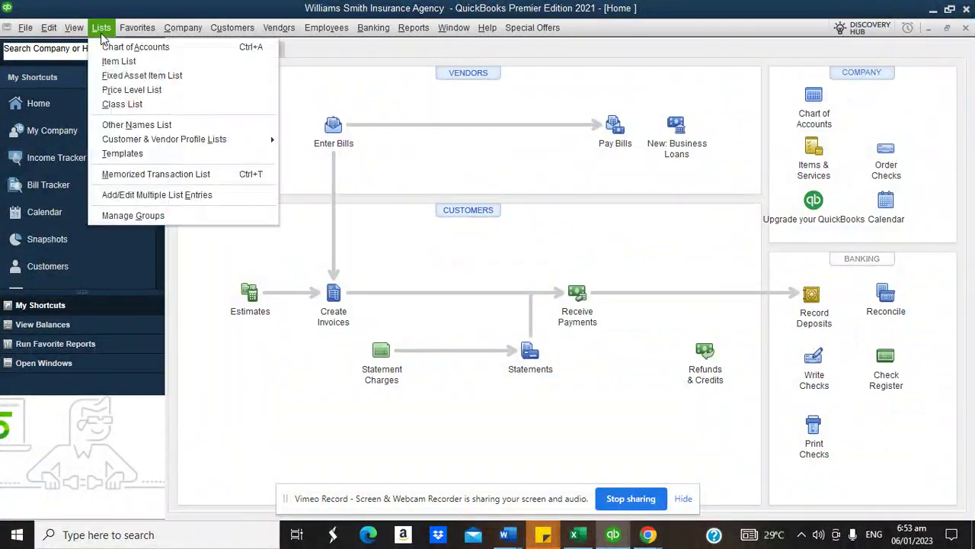
pyautogui.click(113, 60)
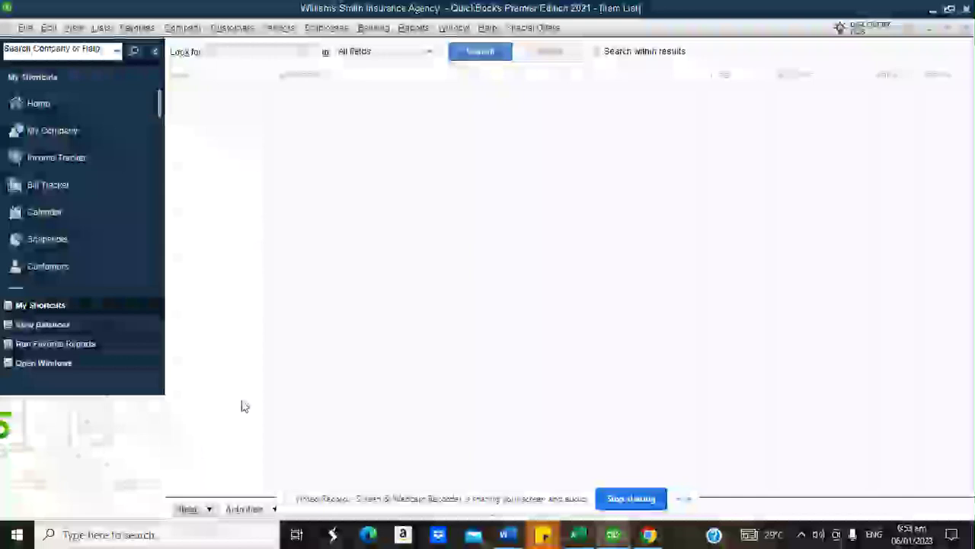
pyautogui.click(208, 508)
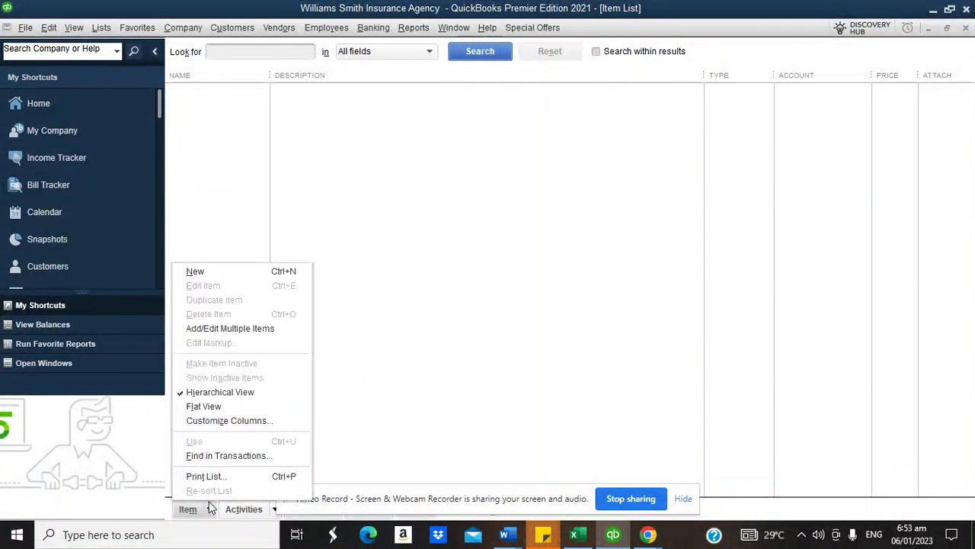
# - Start a new Service item named Premium Paid
pyautogui.click(221, 273)
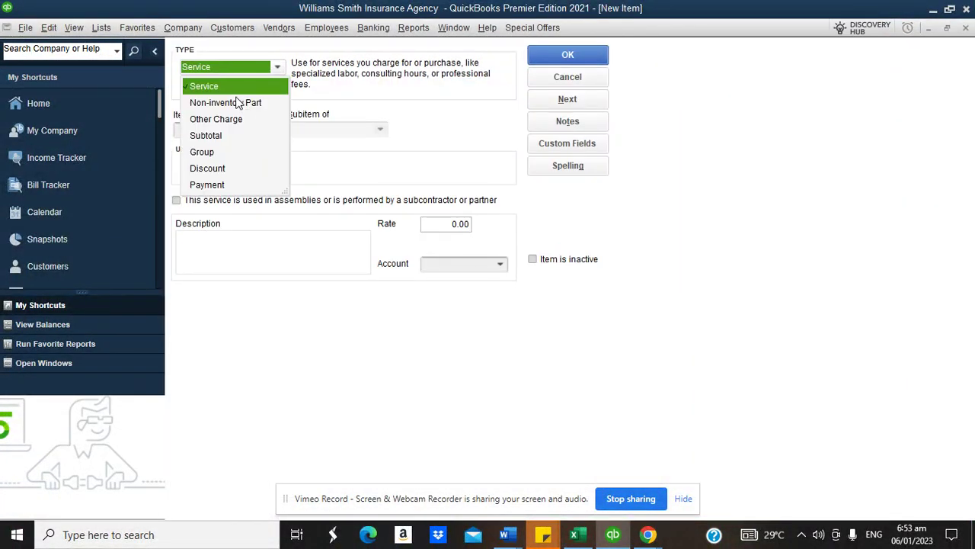
pyautogui.click(220, 90)
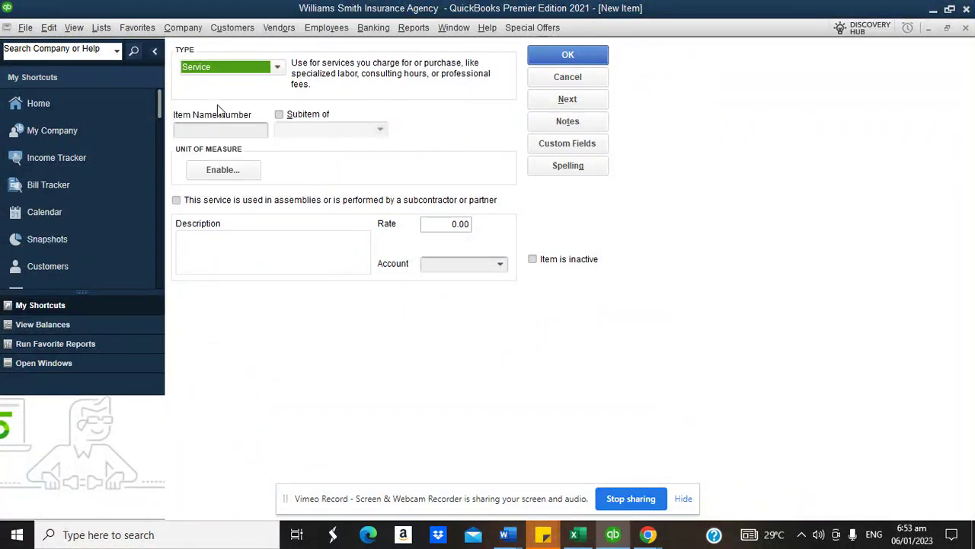
pyautogui.click(213, 130)
pyautogui.write('Premium Paid')
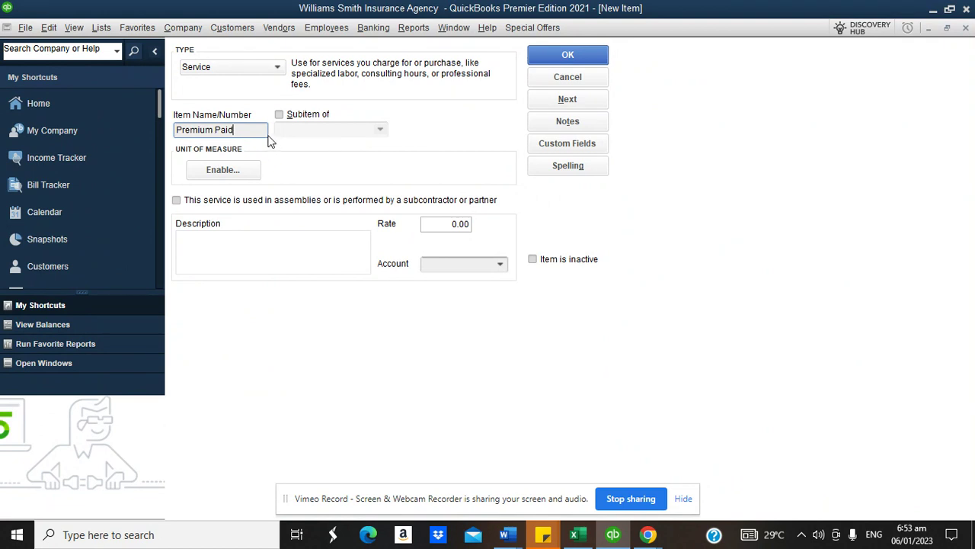
# - Try Insurance Premium Payable as the item's account, then pick Premium Disbursed to Insurers instead
pyautogui.click(500, 264)
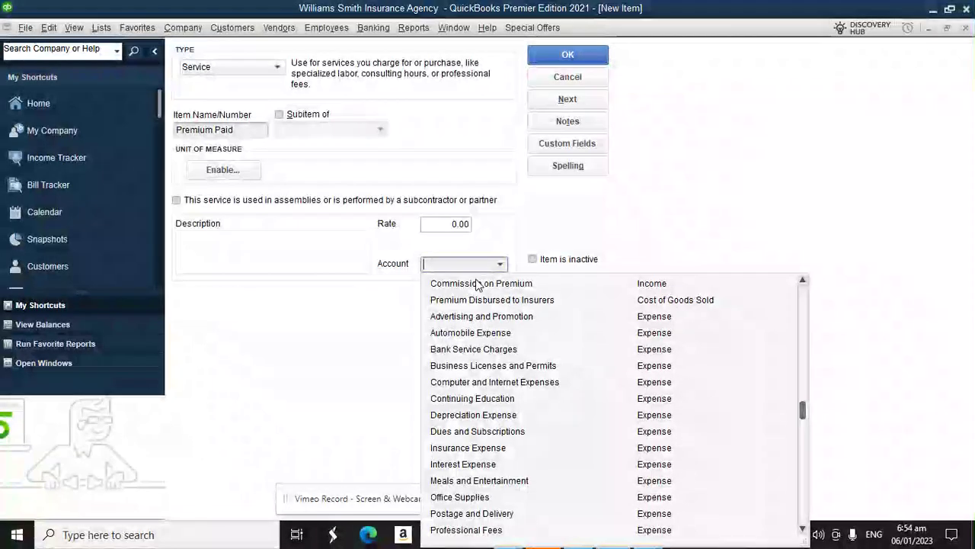
pyautogui.click(608, 208)
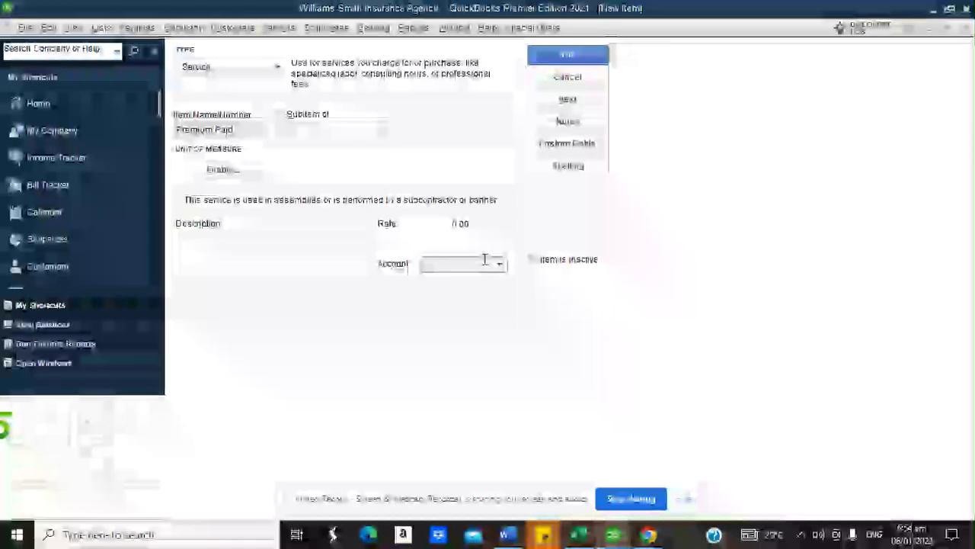
pyautogui.write('In')
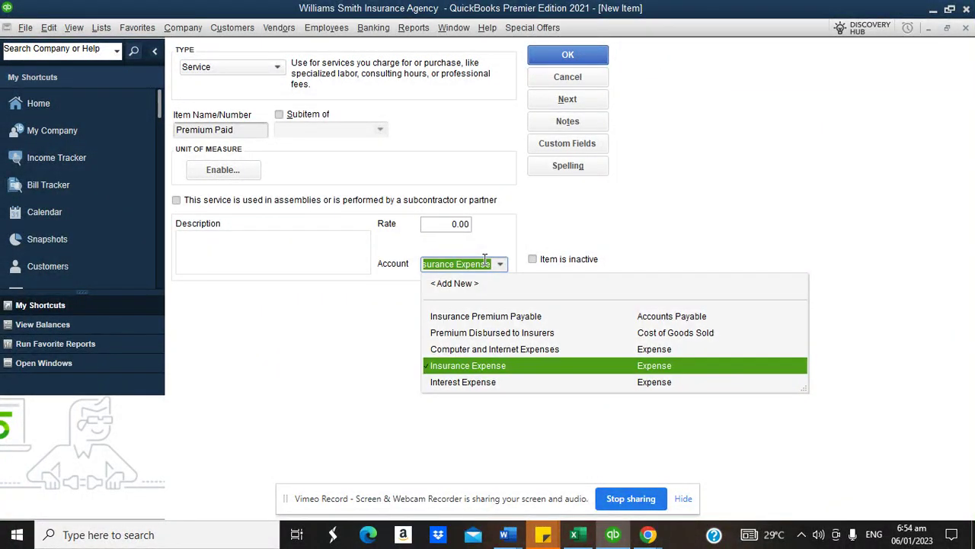
pyautogui.click(484, 323)
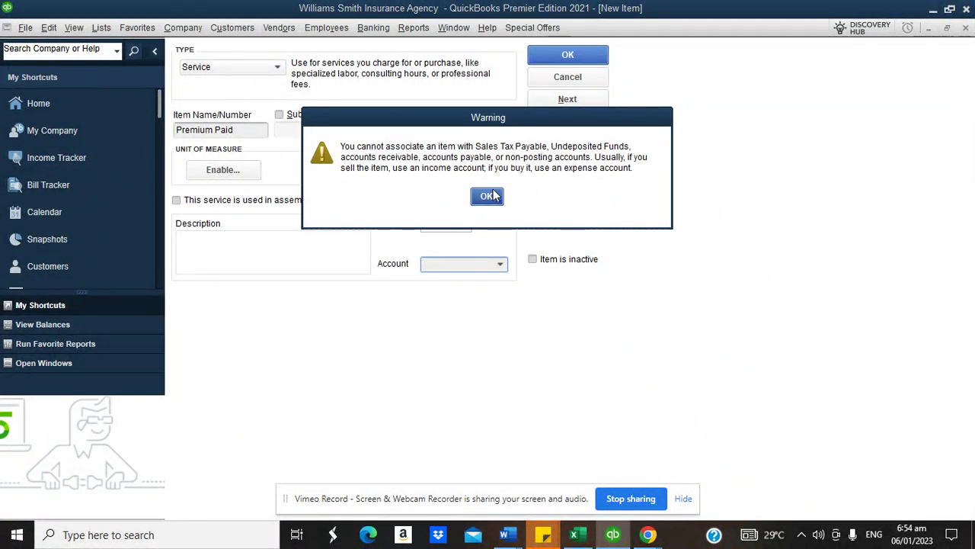
pyautogui.click(488, 197)
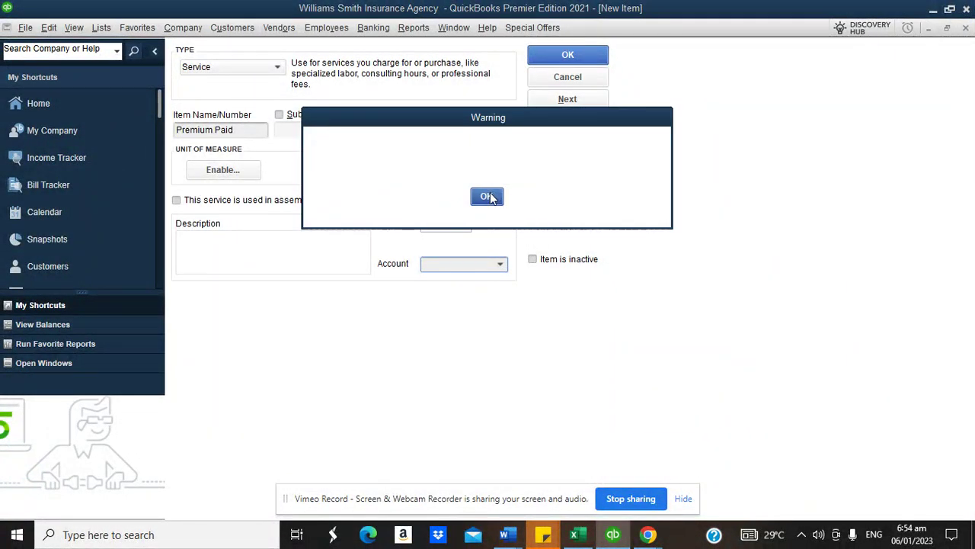
pyautogui.click(500, 263)
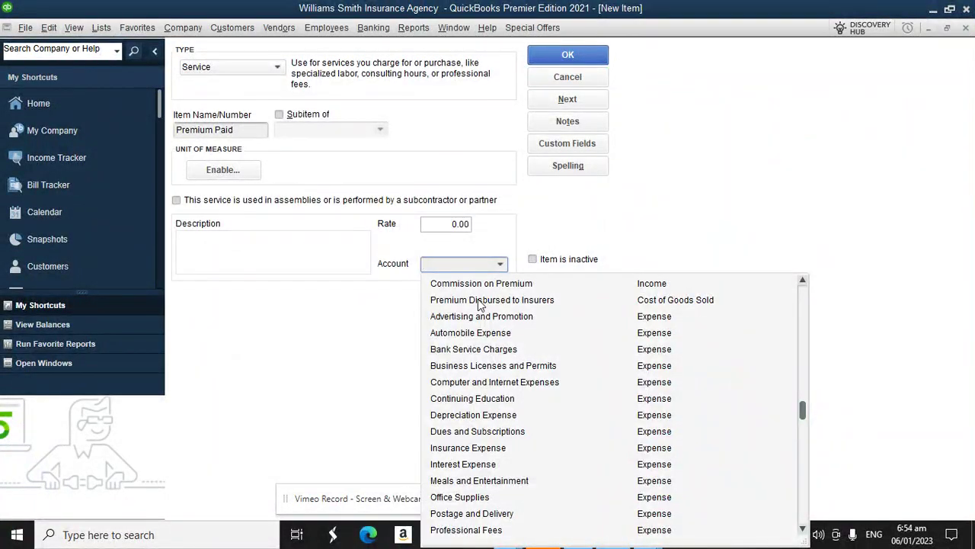
pyautogui.click(477, 299)
pyautogui.click(501, 264)
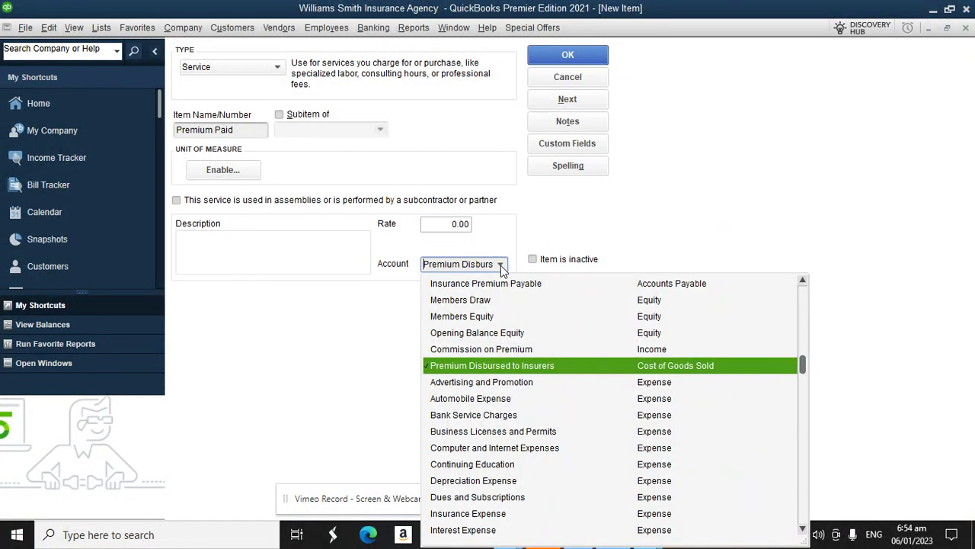
pyautogui.click(485, 285)
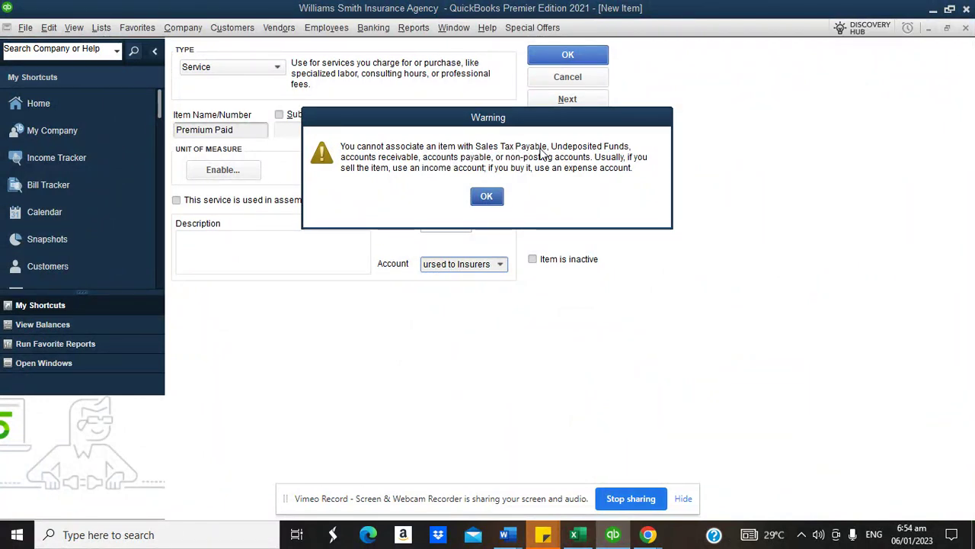
pyautogui.click(491, 197)
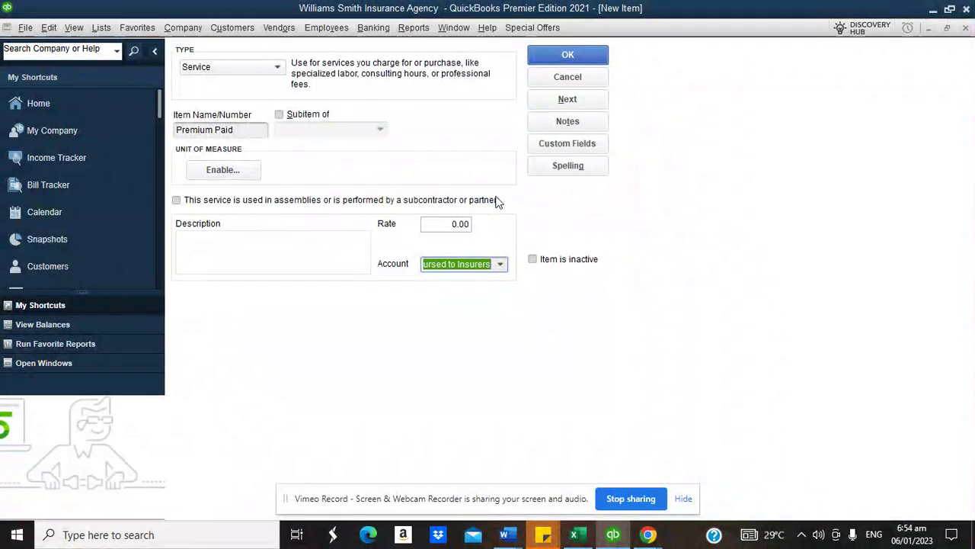
pyautogui.click(499, 264)
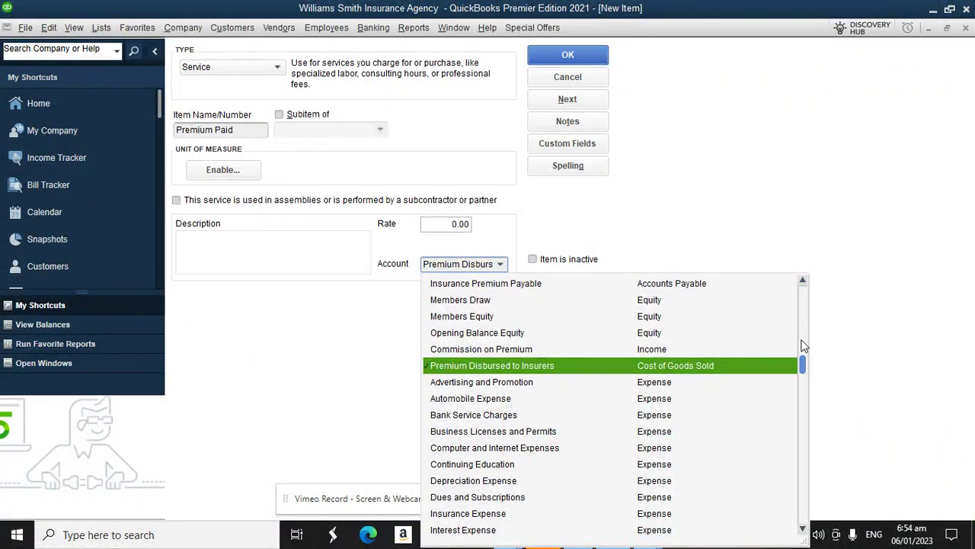
pyautogui.moveTo(804, 366); pyautogui.dragTo(804, 297)
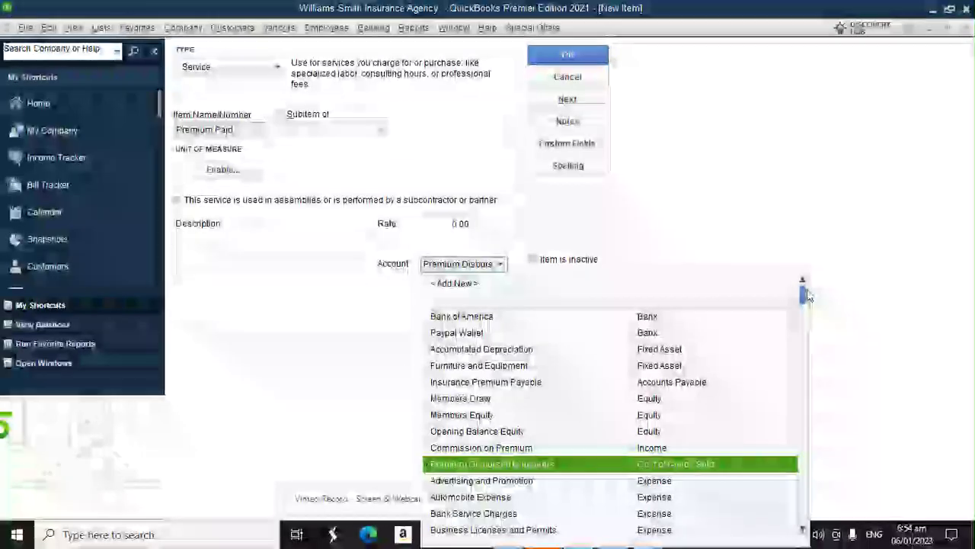
# - Create a new Income account named Insurance Premium Payables for the item
pyautogui.click(504, 283)
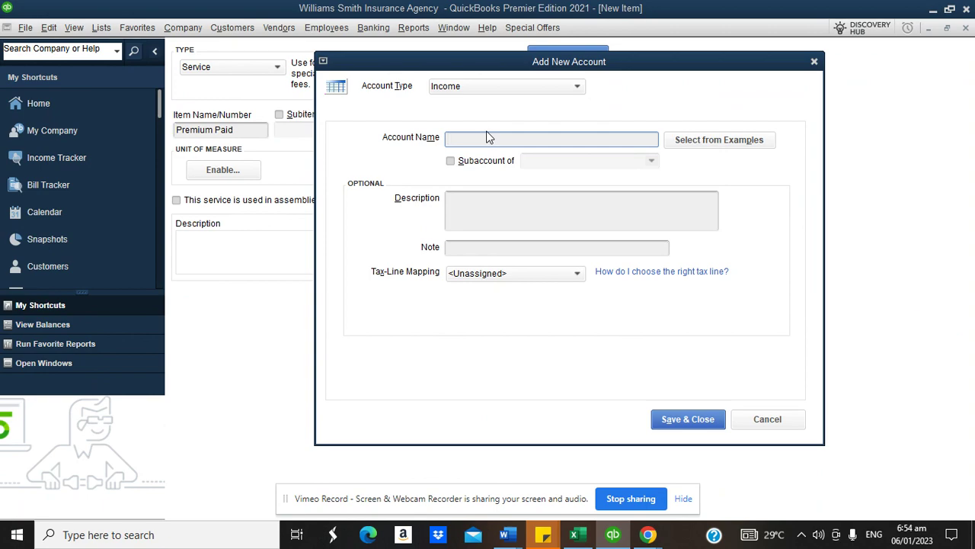
pyautogui.write('Pre')
pyautogui.press('BackSpace')
pyautogui.press('BackSpace')
pyautogui.press('BackSpace')
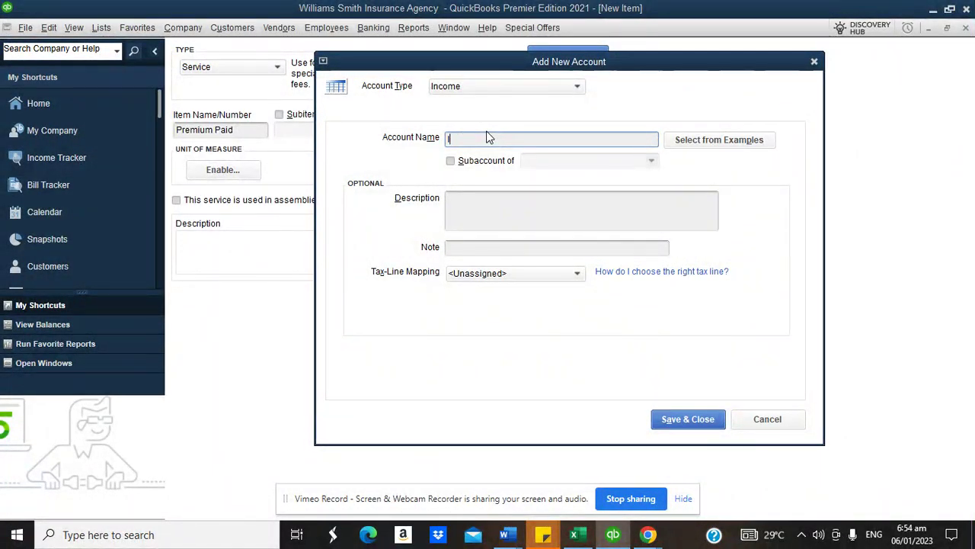
pyautogui.write('Insurance Paya')
pyautogui.press('BackSpace')
pyautogui.press('BackSpace')
pyautogui.press('BackSpace')
pyautogui.write('remium Payab')
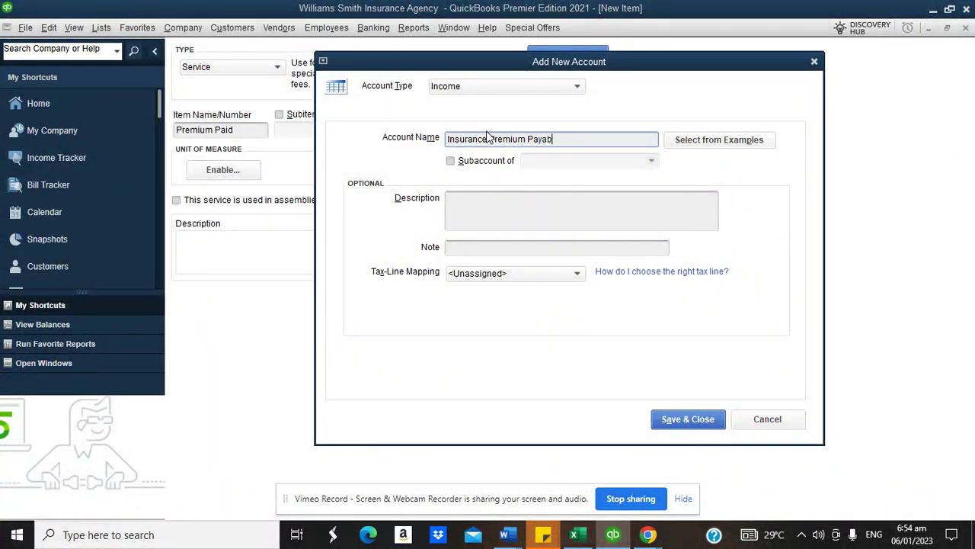
pyautogui.write('les')
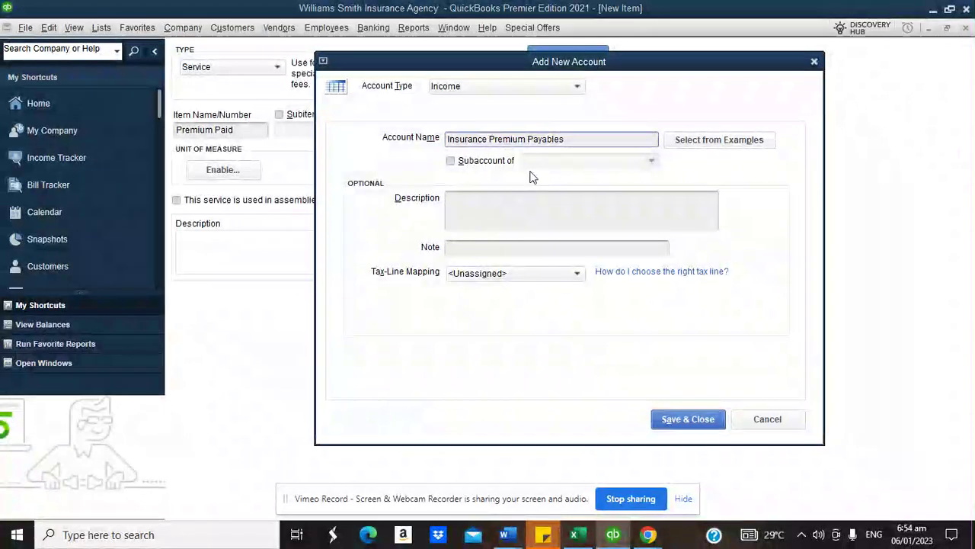
pyautogui.click(692, 418)
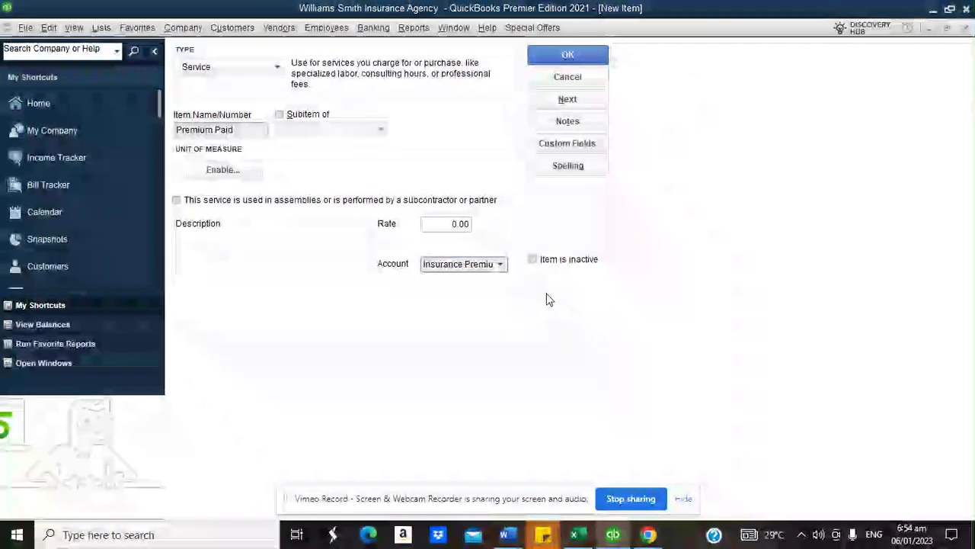
# - Keep Insurance Premium Payables as the account and save the Premium Paid item
pyautogui.click(502, 265)
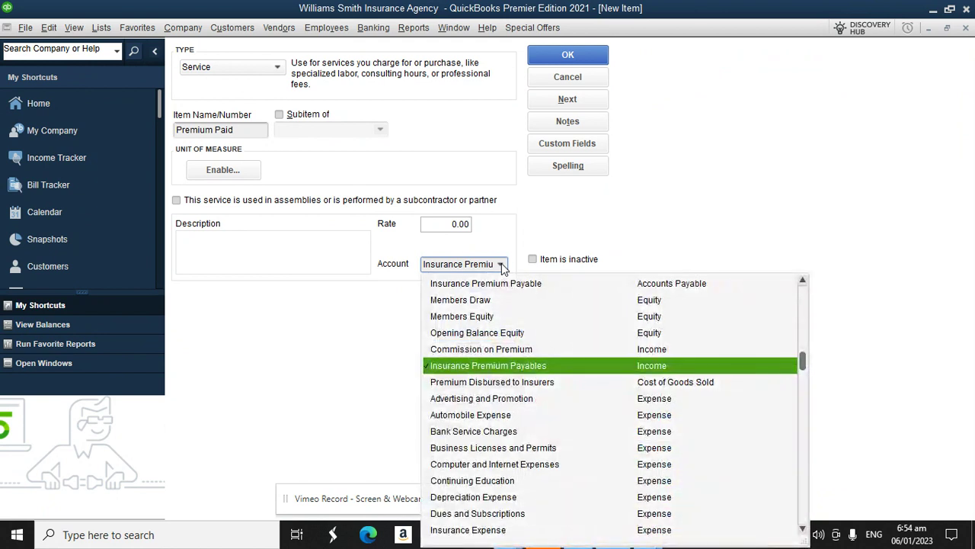
pyautogui.click(501, 367)
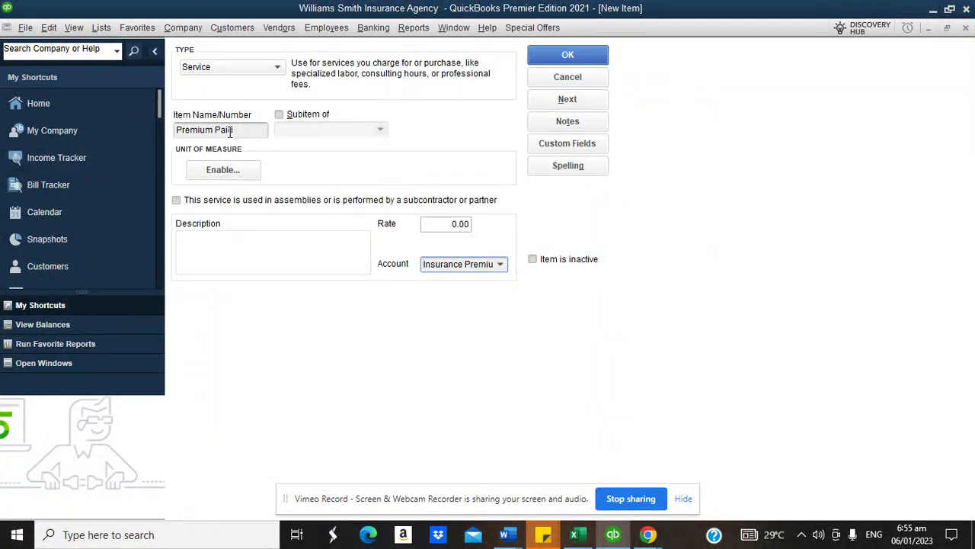
pyautogui.click(501, 265)
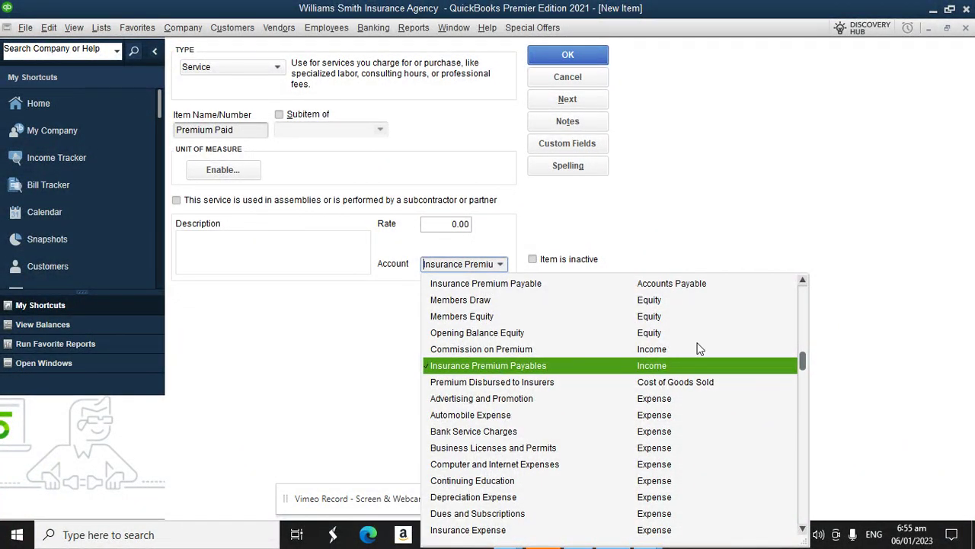
pyautogui.moveTo(802, 363); pyautogui.dragTo(791, 264)
pyautogui.click(677, 221)
pyautogui.click(568, 58)
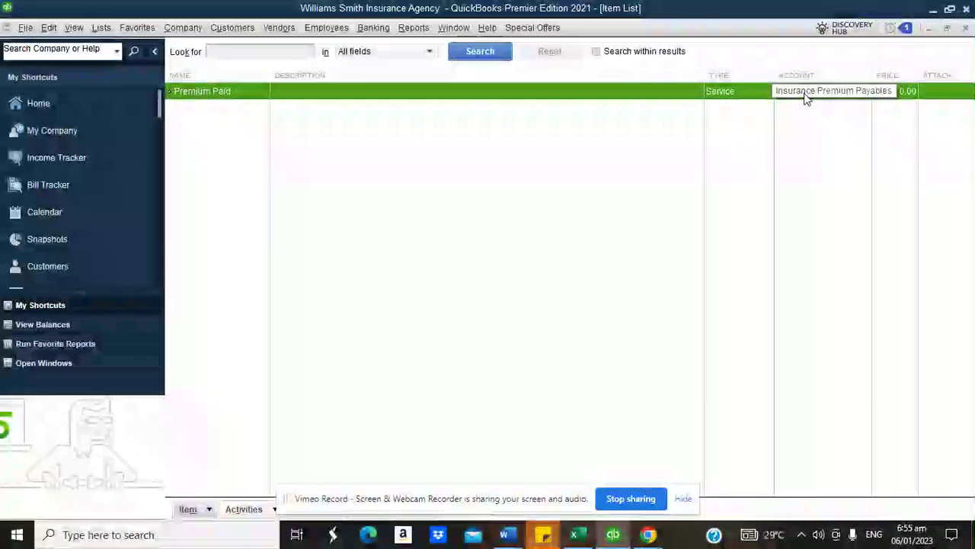
pyautogui.click(109, 30)
# - Search accounts for 'premium' and change Insurance Premium Payables to an Other Current Liability
pyautogui.click(122, 48)
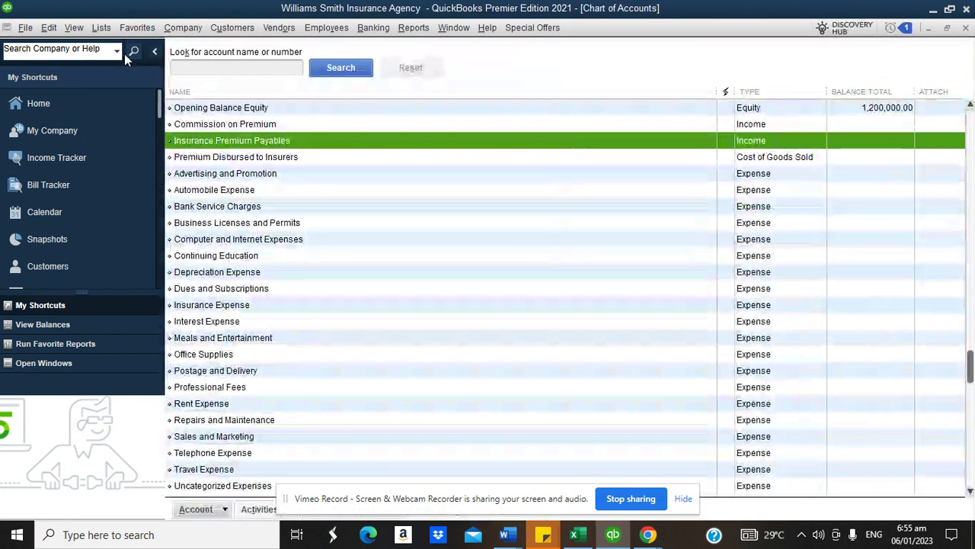
pyautogui.click(243, 69)
pyautogui.write('premium')
pyautogui.press('Return')
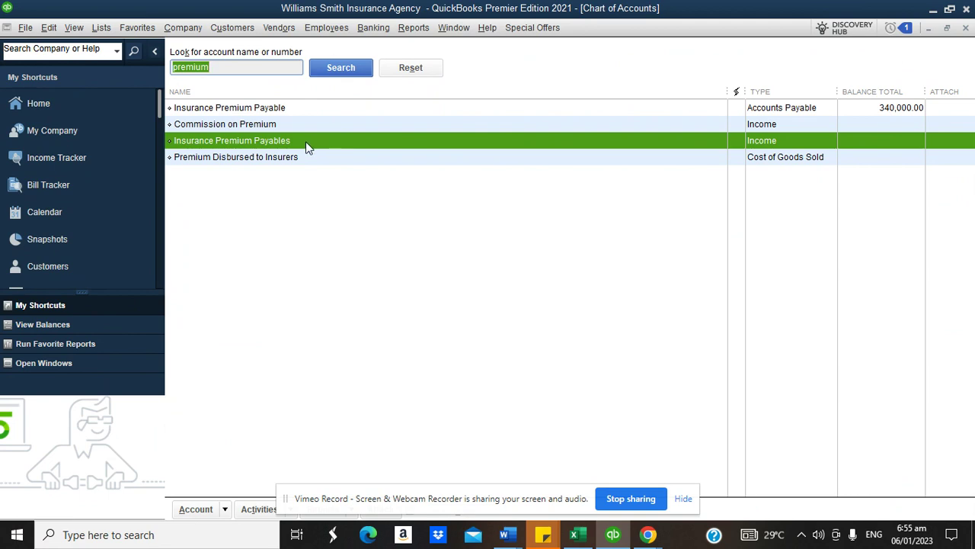
pyautogui.rightClick(274, 140)
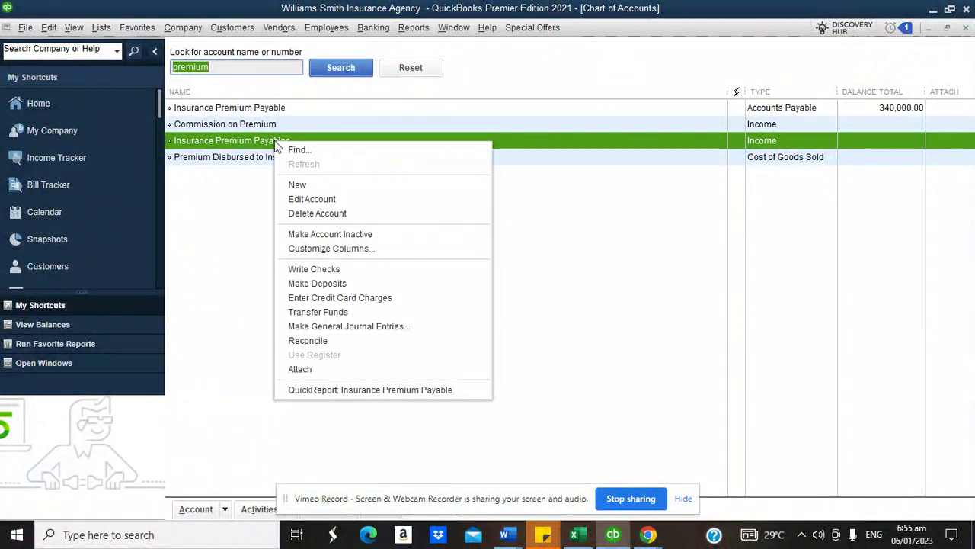
pyautogui.click(299, 195)
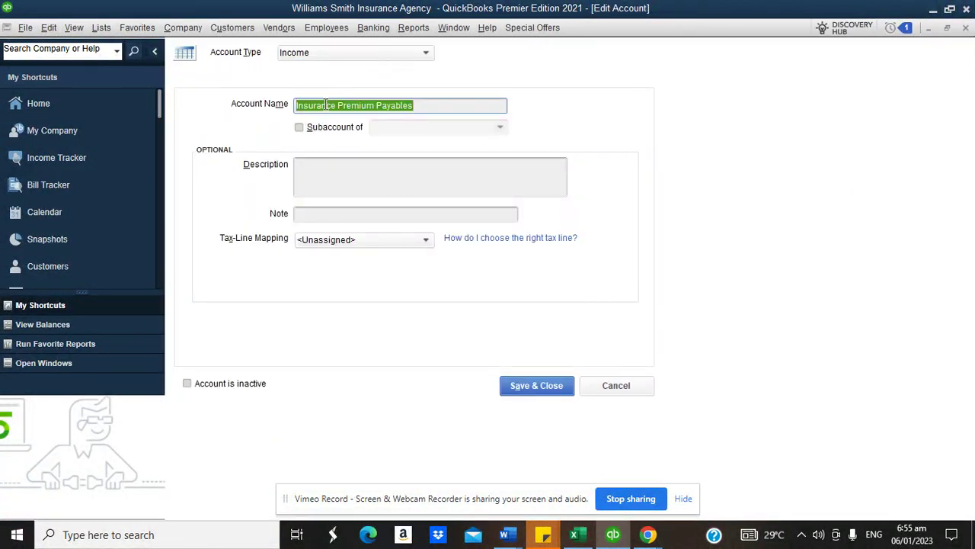
pyautogui.click(308, 53)
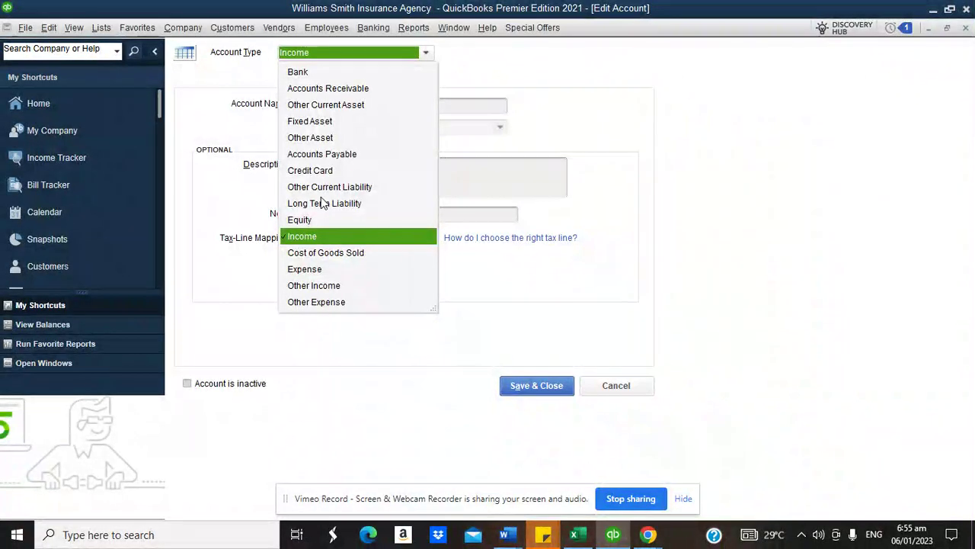
pyautogui.click(318, 189)
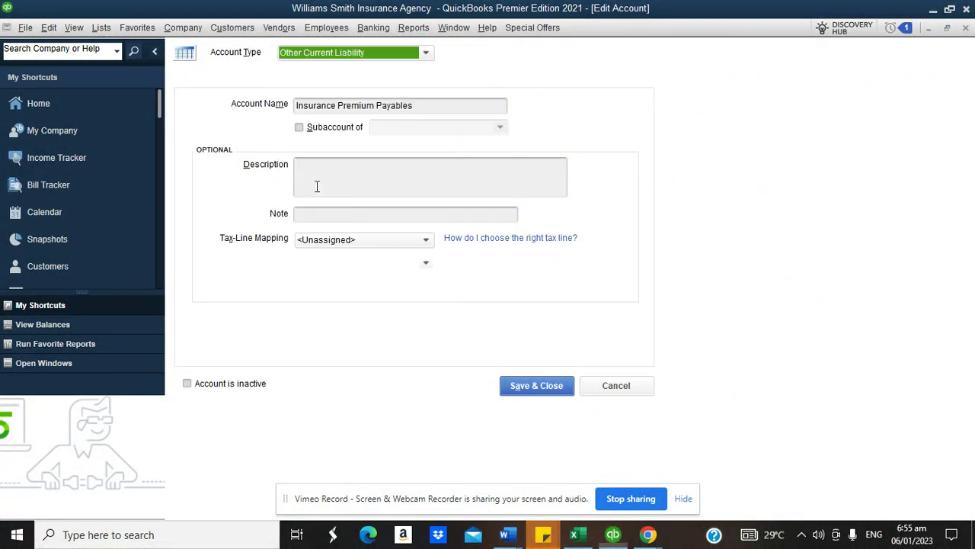
pyautogui.click(534, 385)
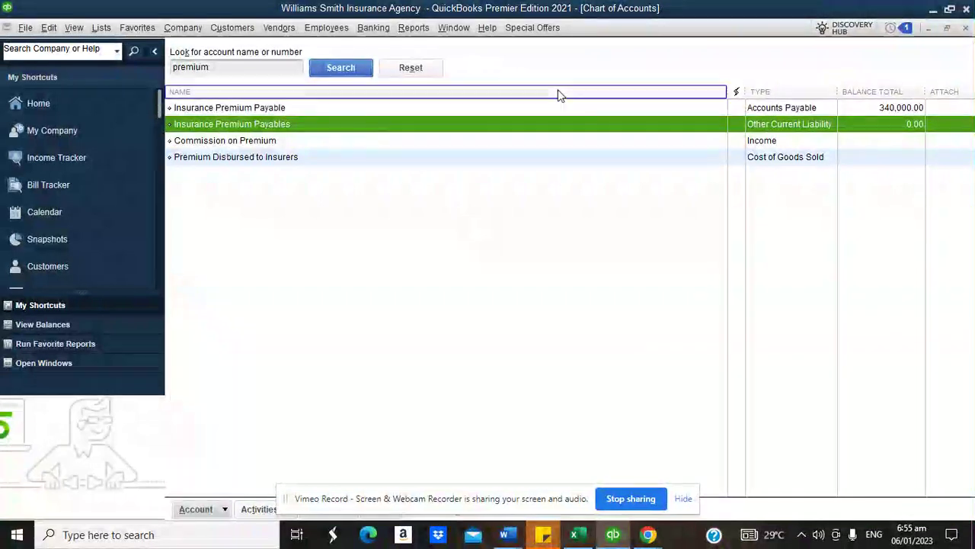
# - Rename the Insurance Premium Payable account to Account Payable
pyautogui.rightClick(252, 109)
pyautogui.click(282, 167)
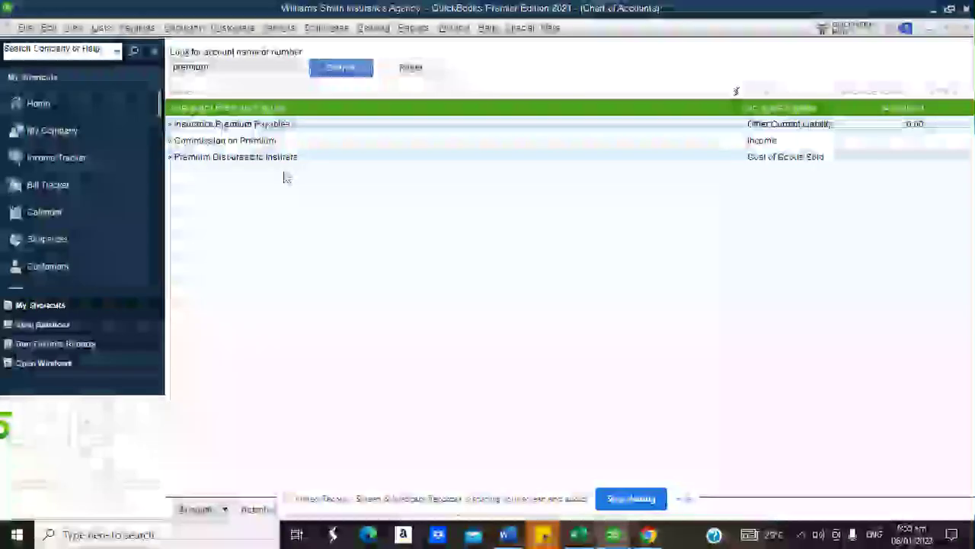
pyautogui.click(359, 111)
pyautogui.moveTo(374, 106); pyautogui.dragTo(282, 105)
pyautogui.write('Account Payable Payab')
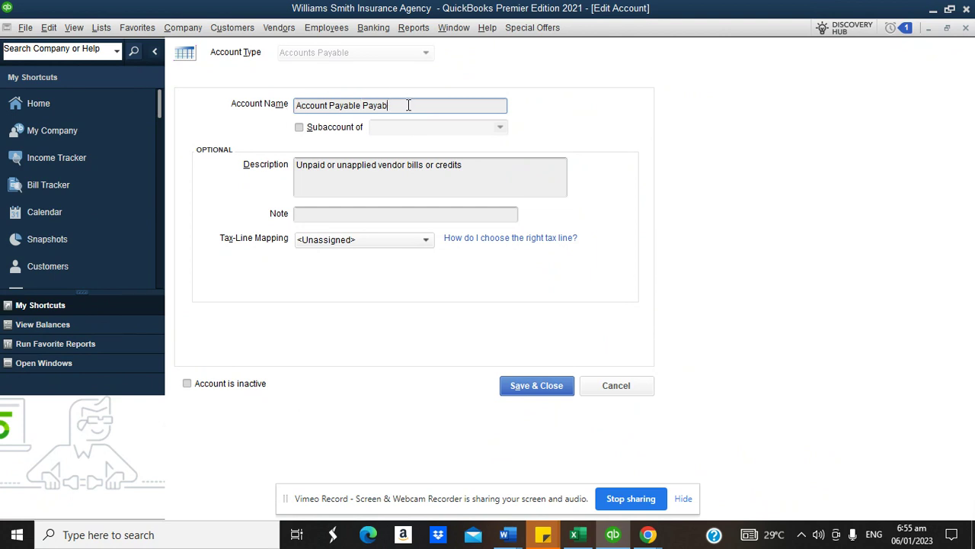
pyautogui.press('BackSpace')
pyautogui.press('BackSpace')
pyautogui.click(524, 384)
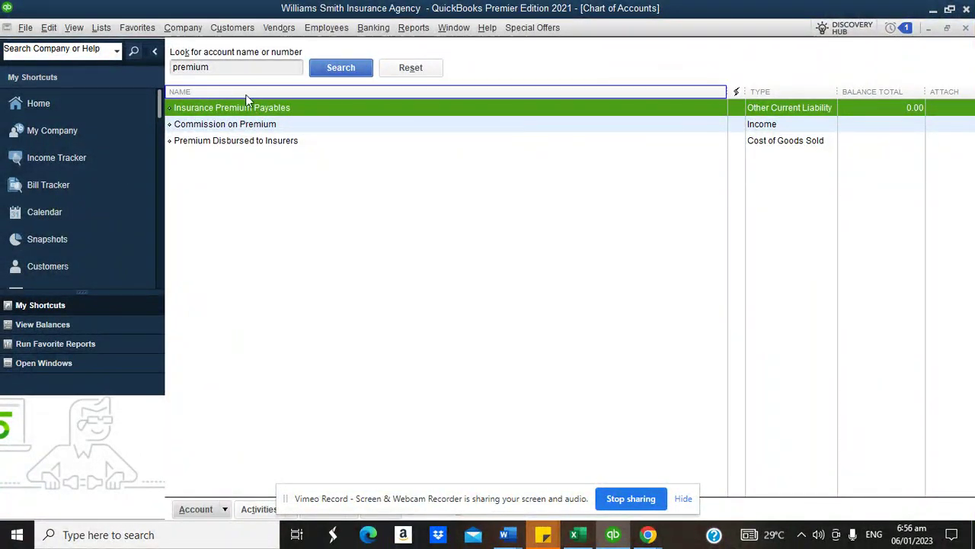
# - Close the open lists, reopen the Chart of Accounts and open the Account Payable register
pyautogui.click(965, 28)
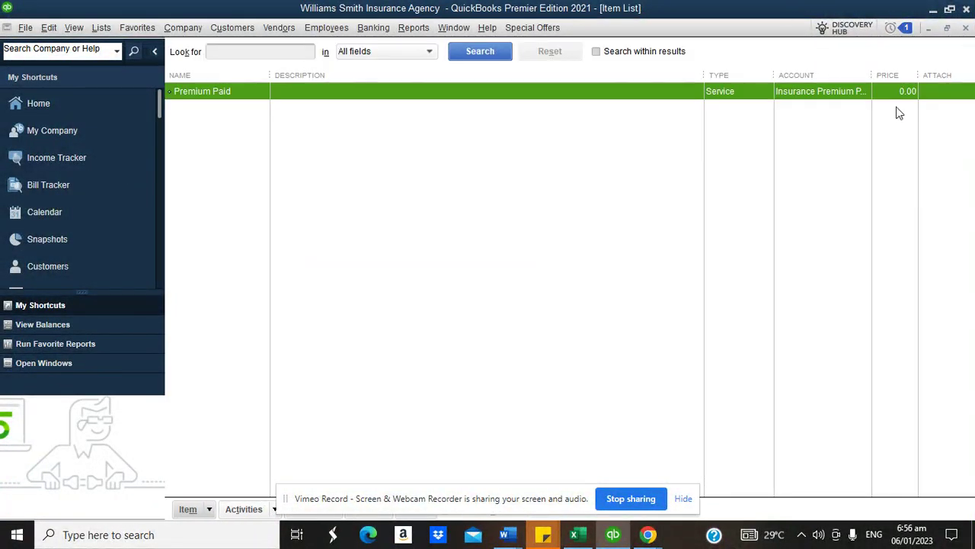
pyautogui.click(965, 28)
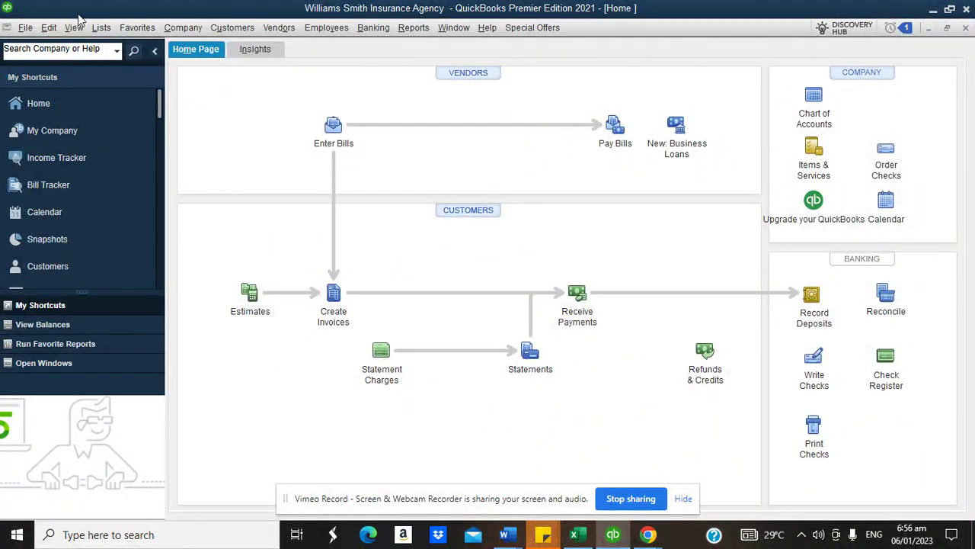
pyautogui.click(101, 28)
pyautogui.click(115, 47)
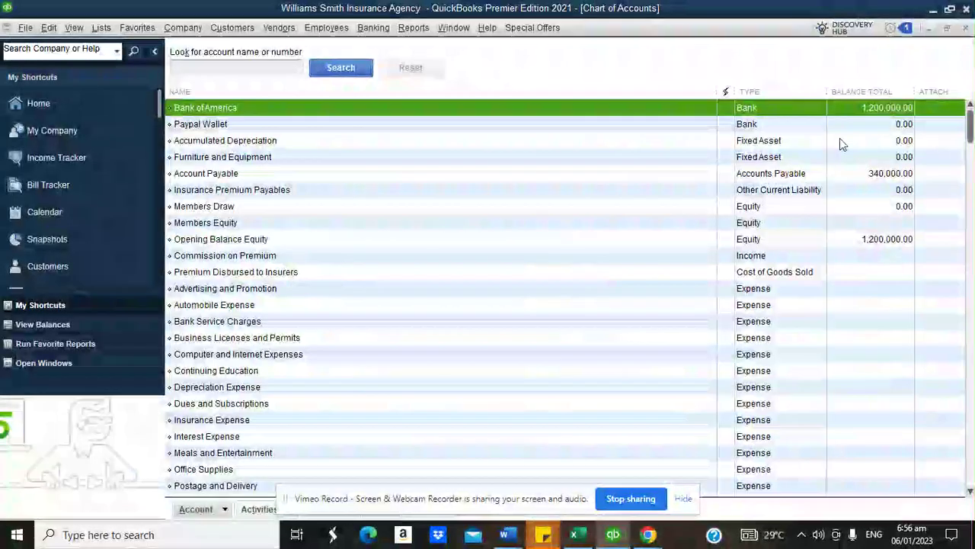
pyautogui.click(804, 179)
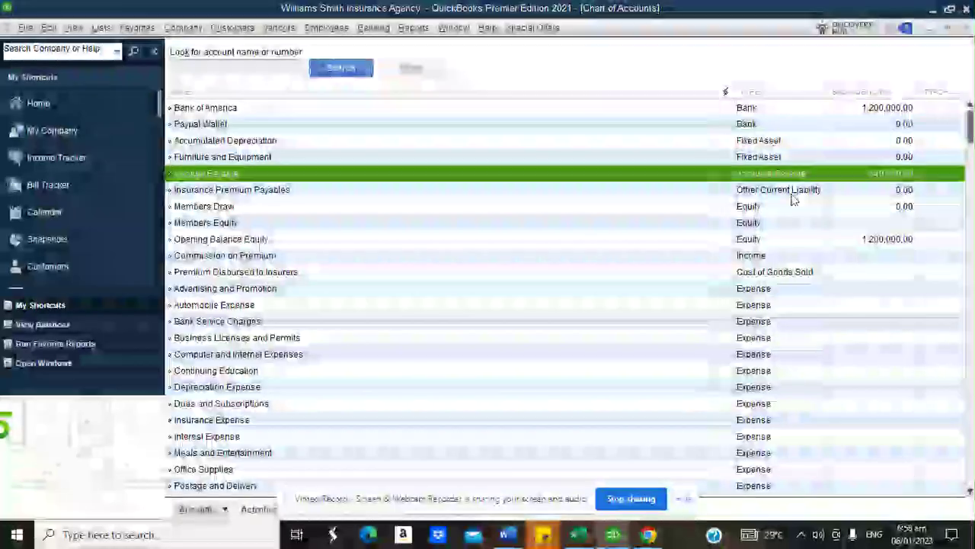
pyautogui.click(785, 192)
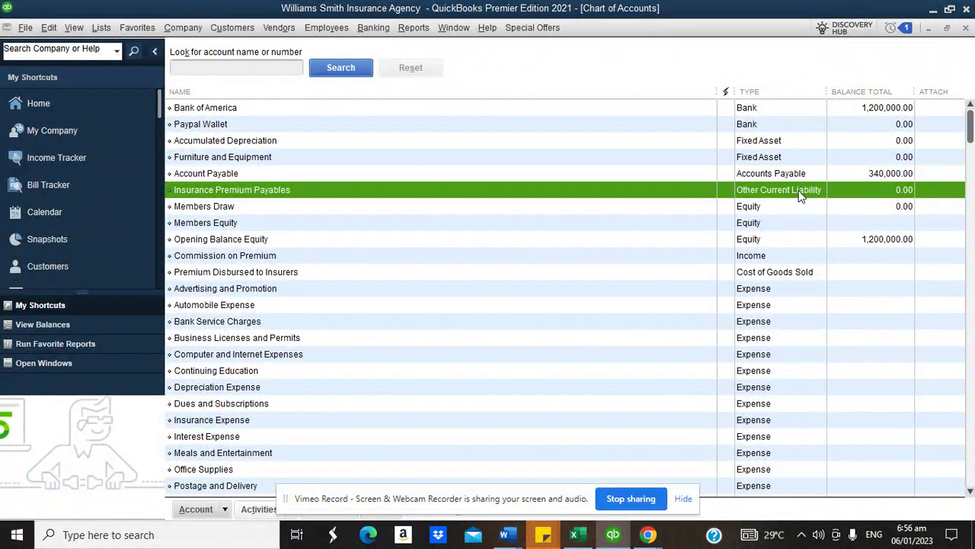
pyautogui.click(843, 176)
pyautogui.doubleClick(830, 175)
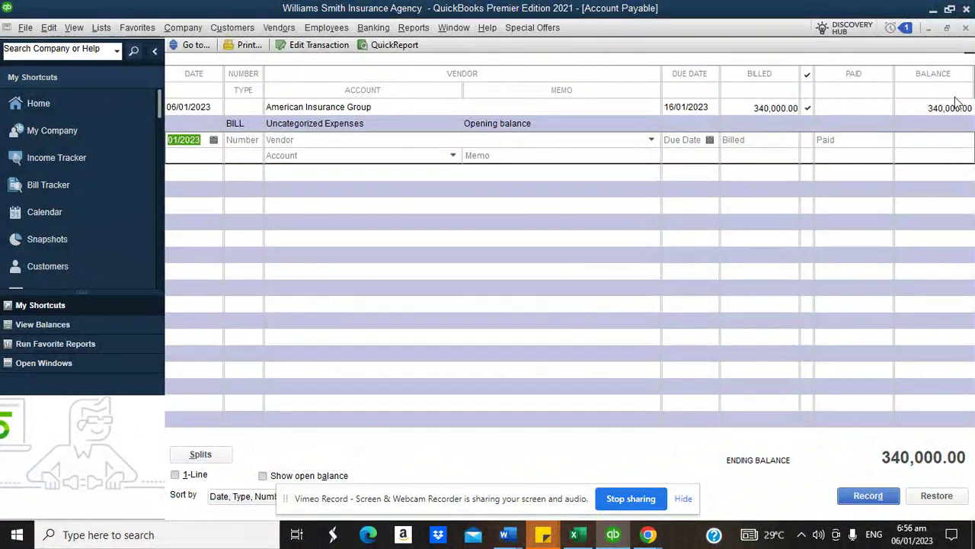
# - Delete American Insurance Group's 340,000 opening-balance bill and close the register
pyautogui.click(946, 113)
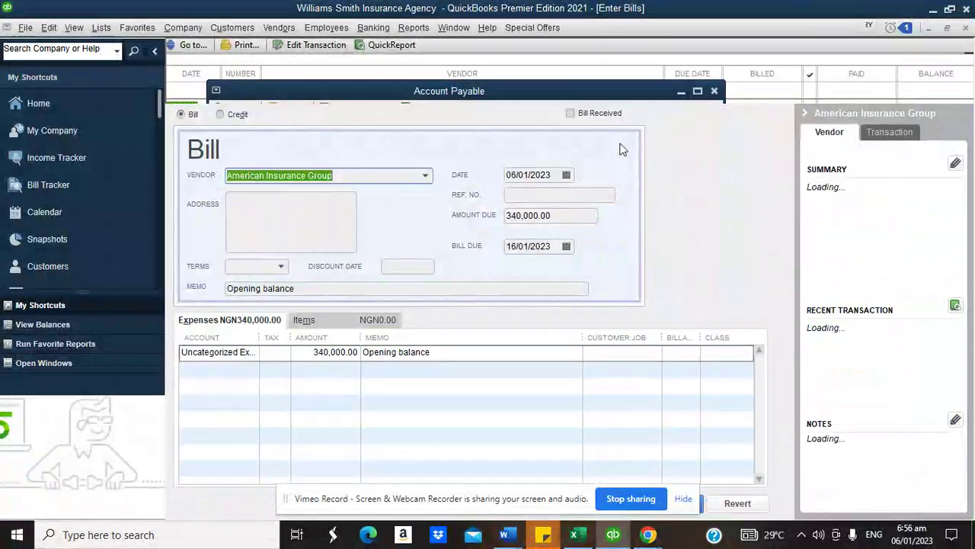
pyautogui.rightClick(447, 141)
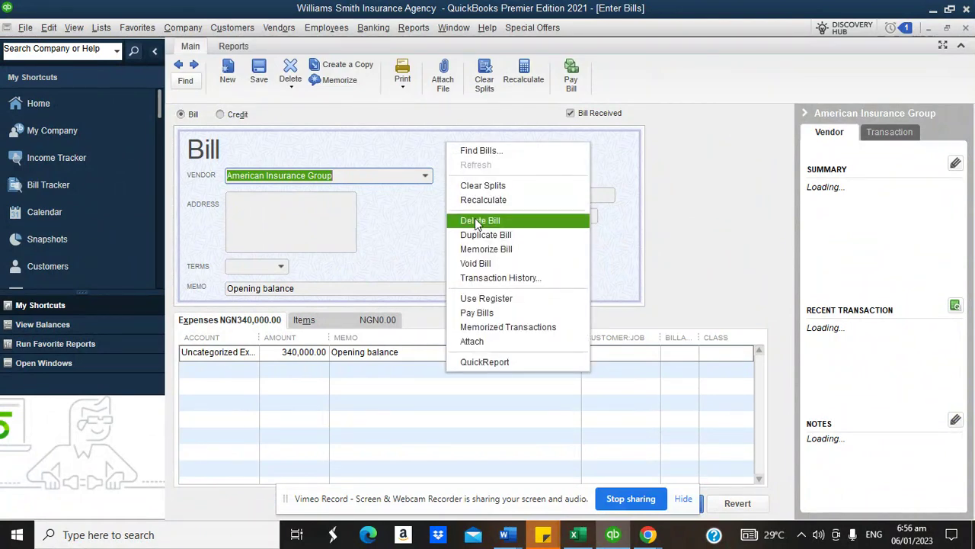
pyautogui.click(477, 222)
pyautogui.click(454, 176)
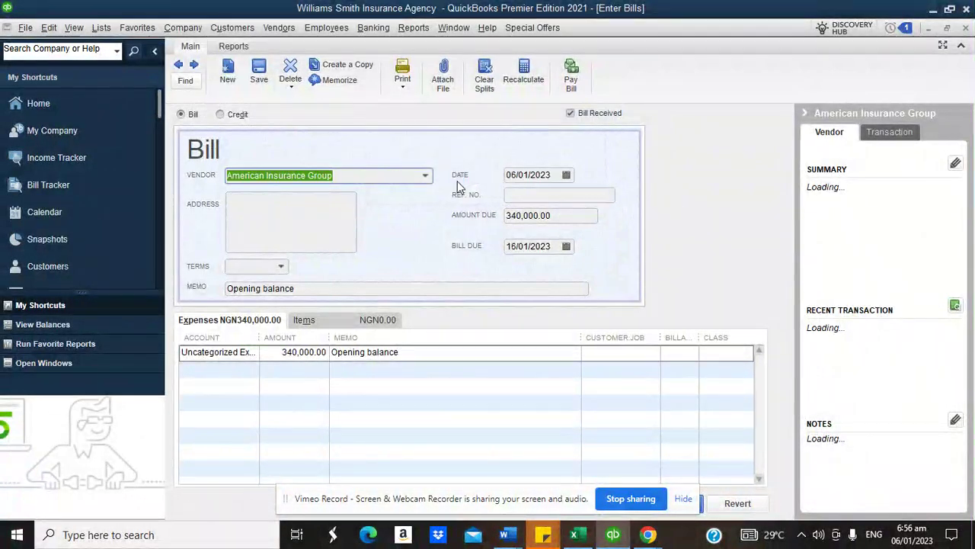
pyautogui.click(965, 29)
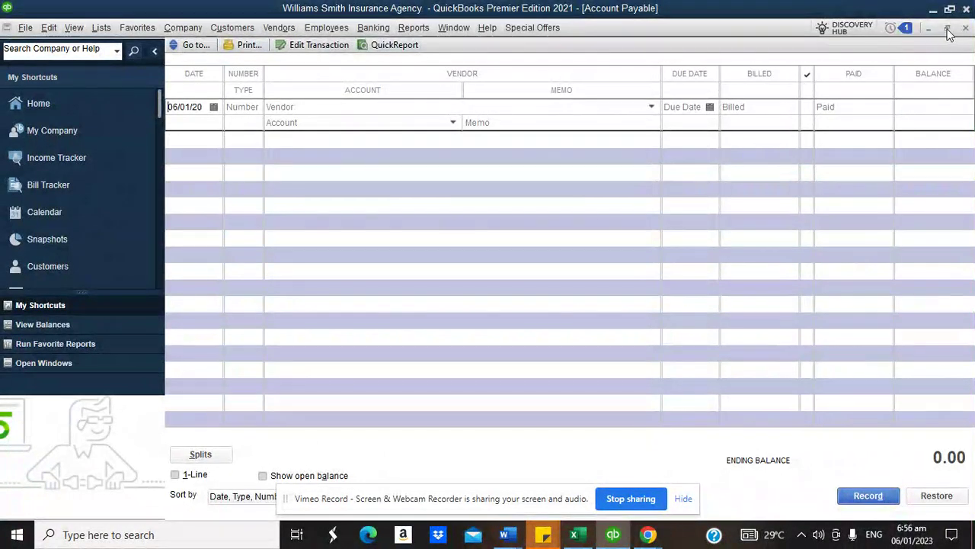
pyautogui.click(966, 29)
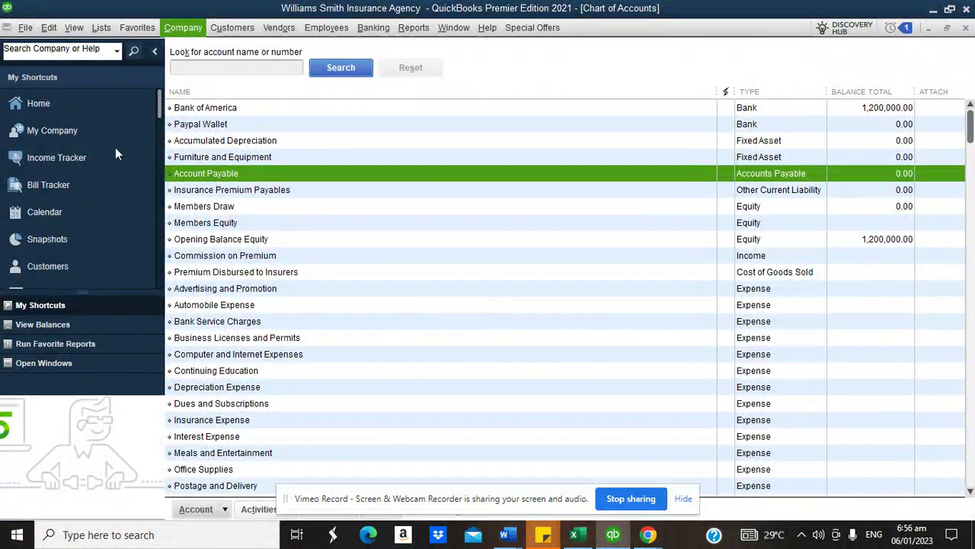
pyautogui.click(183, 27)
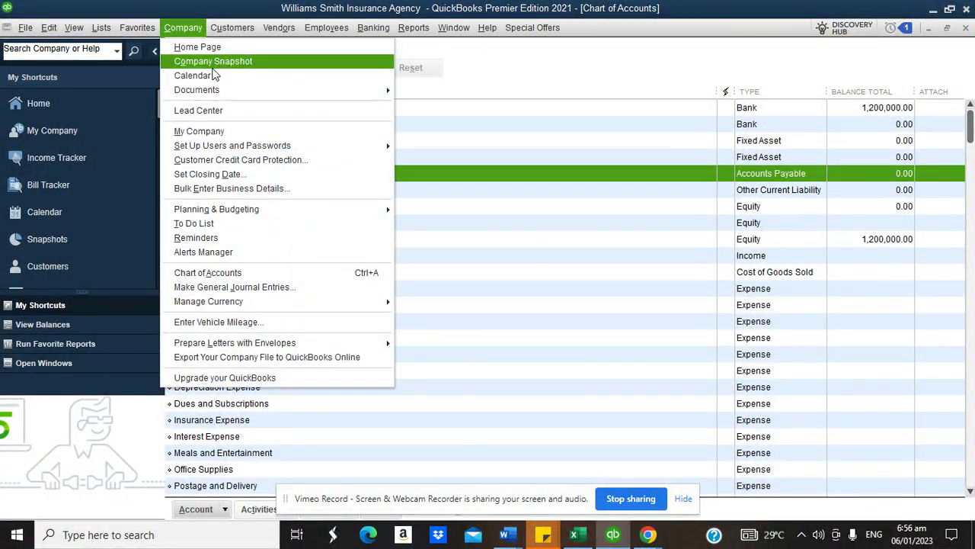
pyautogui.click(271, 286)
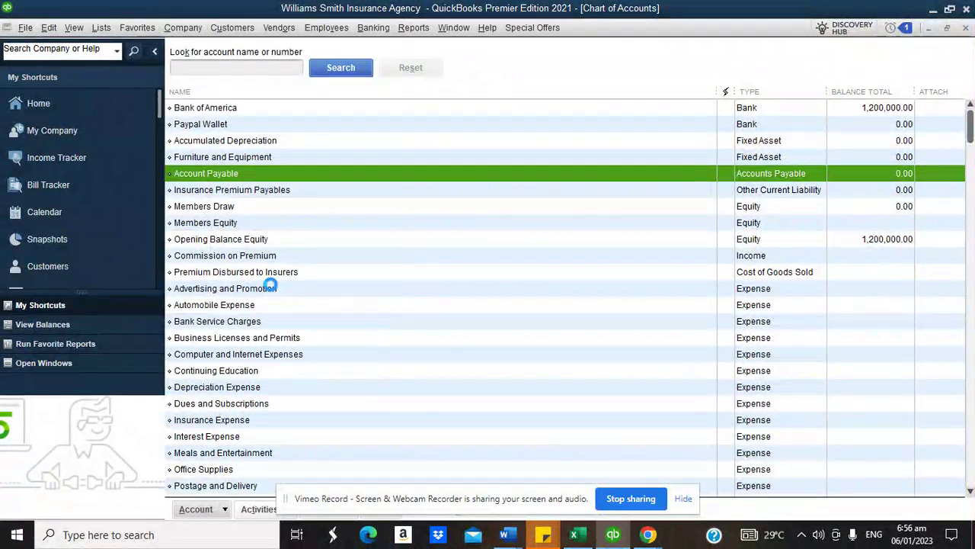
# - Credit Insurance Premium Payables 340,000 and debit Opening Balance Equity 340,000 in the journal entry
pyautogui.click(566, 254)
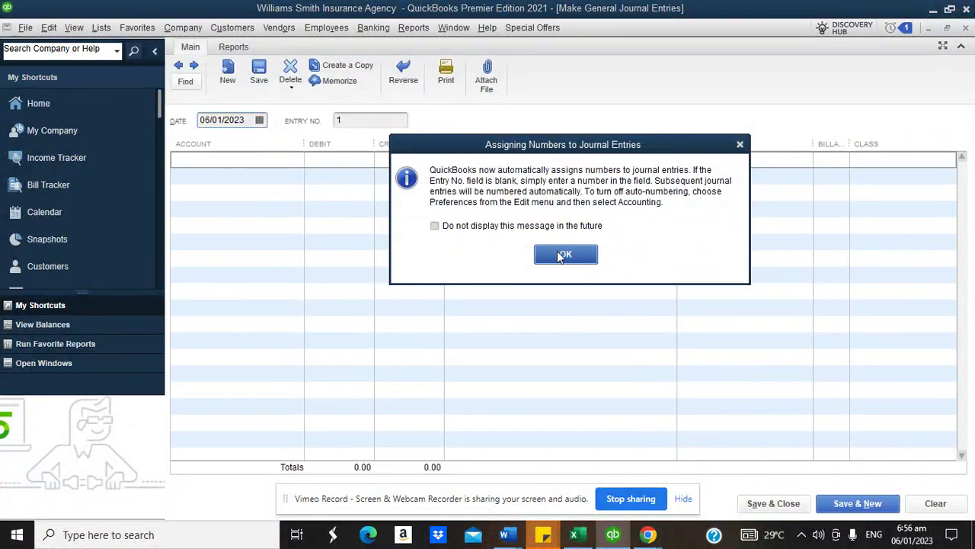
pyautogui.click(252, 158)
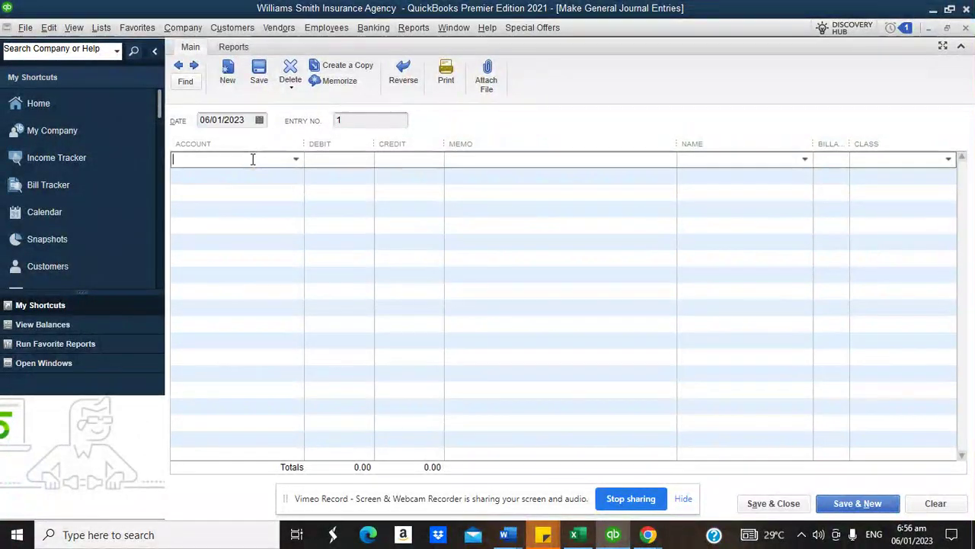
pyautogui.write('Insurance Premium Payables')
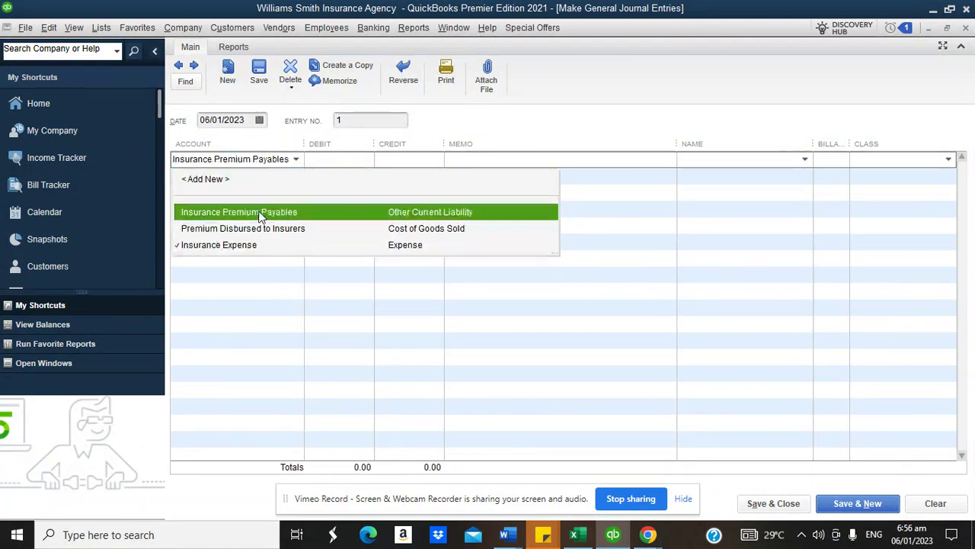
pyautogui.click(259, 213)
pyautogui.click(254, 177)
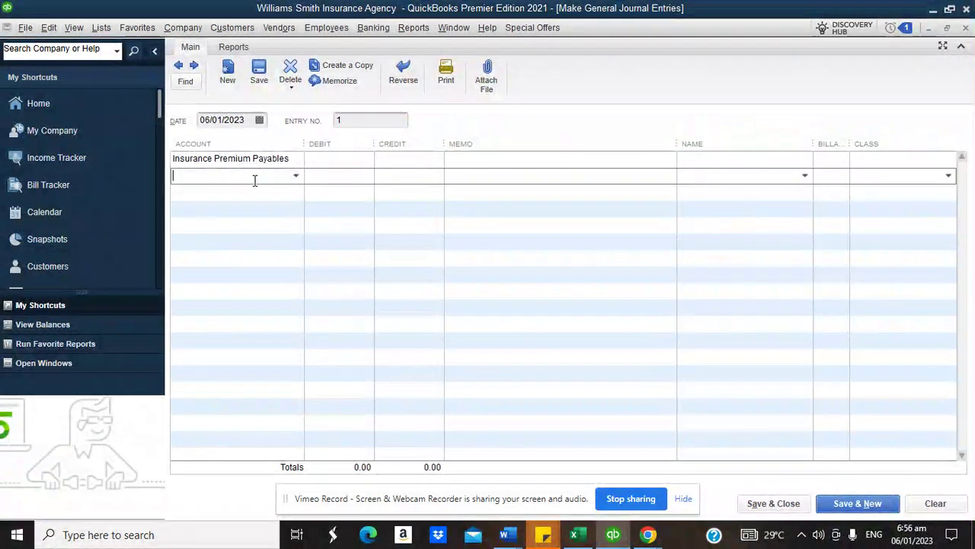
pyautogui.write('Opening Balance Equity')
pyautogui.click(389, 160)
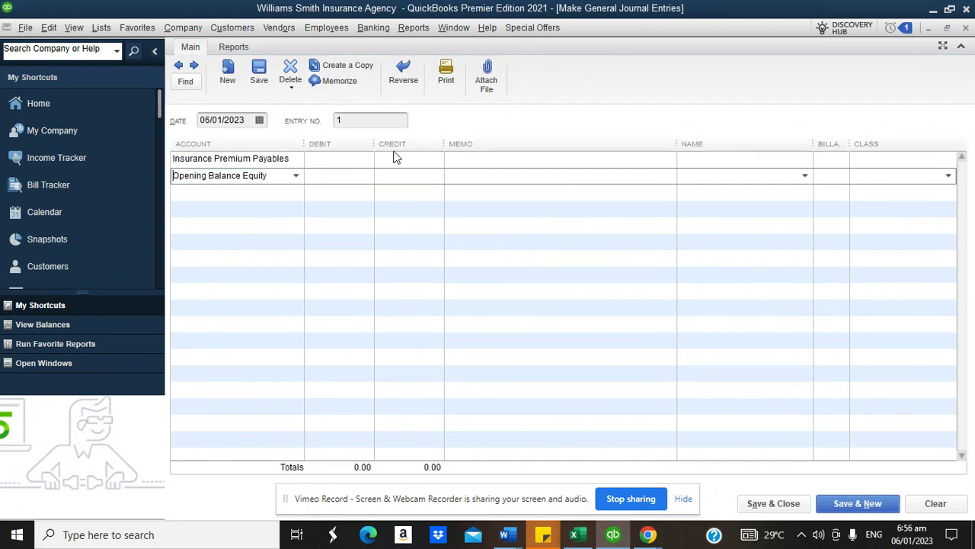
pyautogui.write('340000')
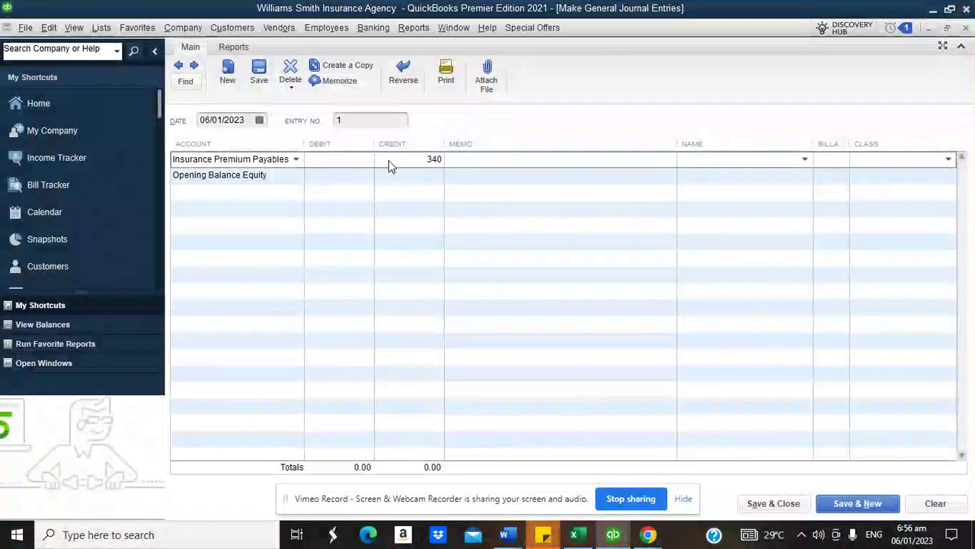
pyautogui.click(334, 176)
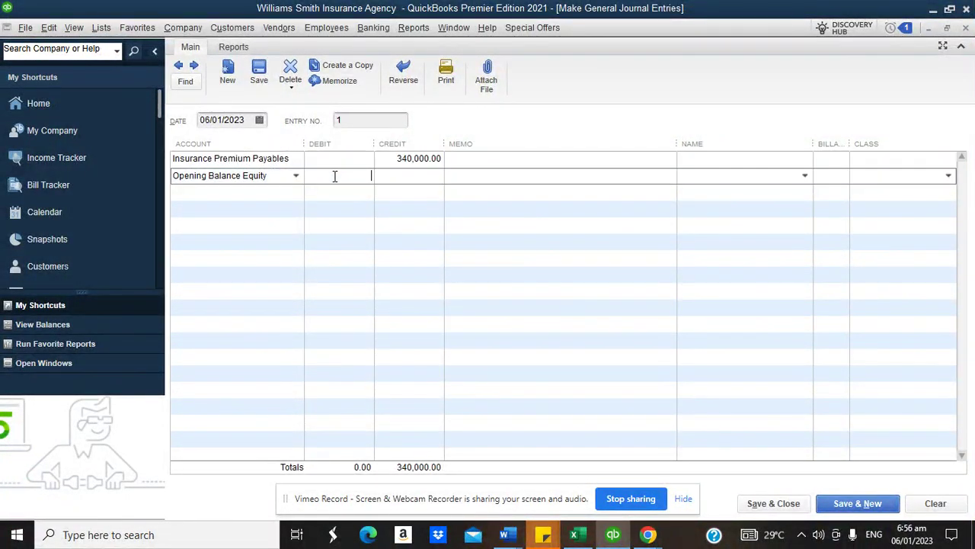
pyautogui.write('340,000')
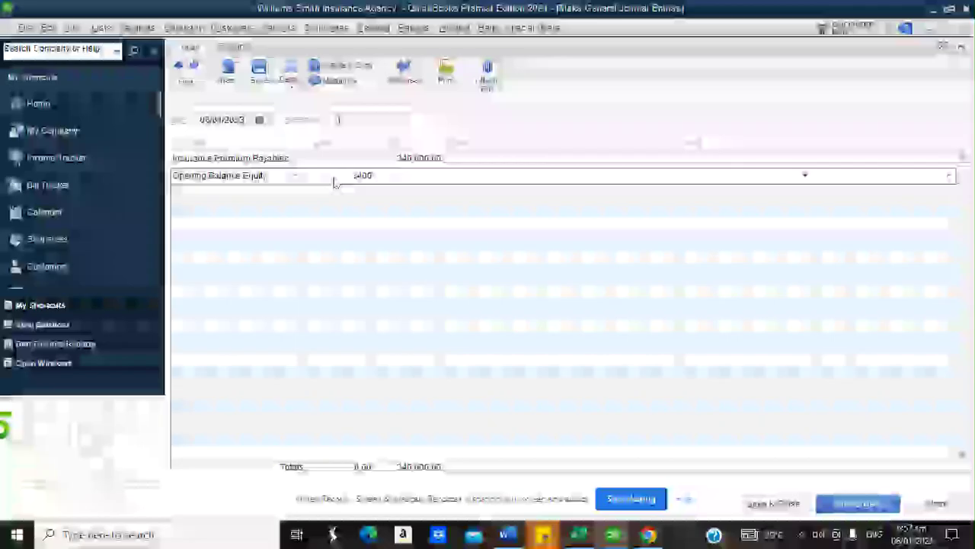
# - Assign name American Insurance Group and class Business Insurance, then save past the class warning
pyautogui.click(481, 160)
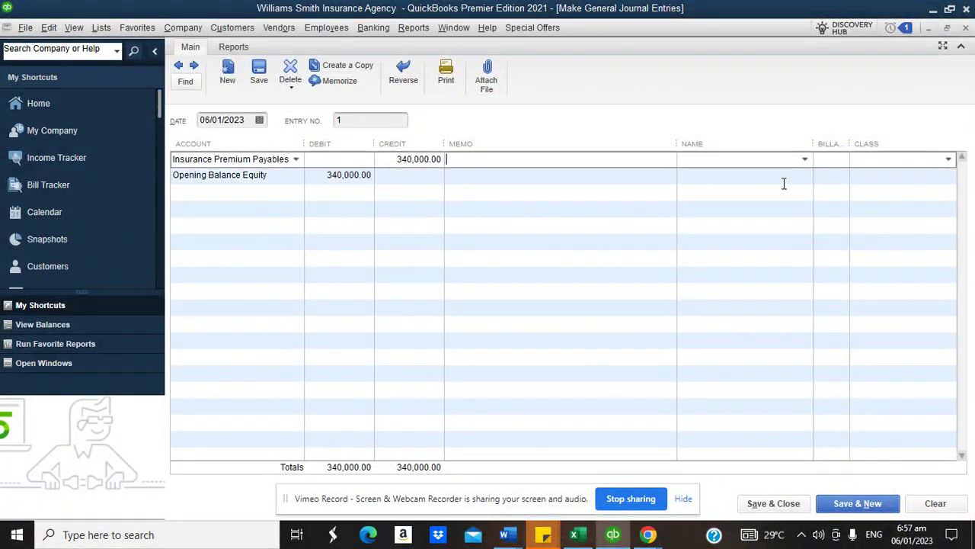
pyautogui.click(805, 160)
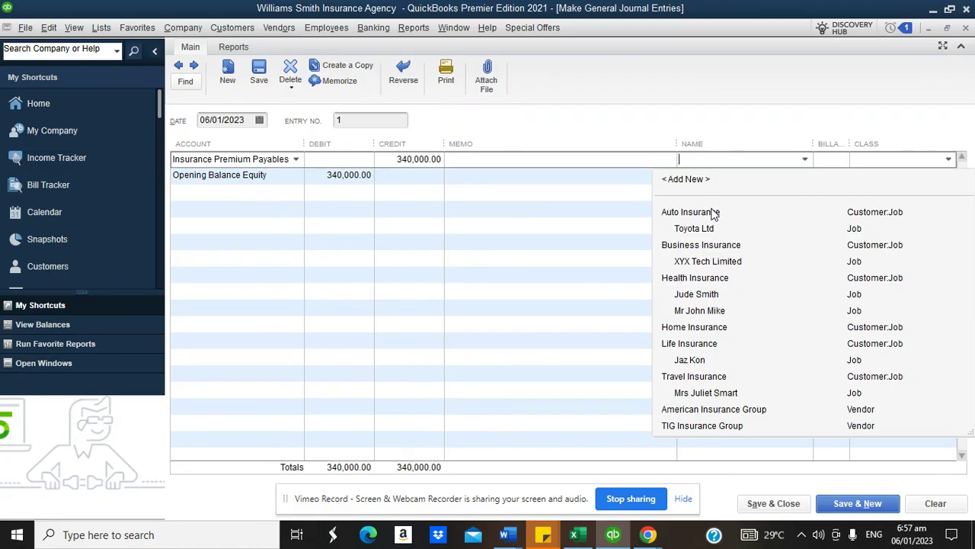
pyautogui.click(709, 409)
pyautogui.click(950, 160)
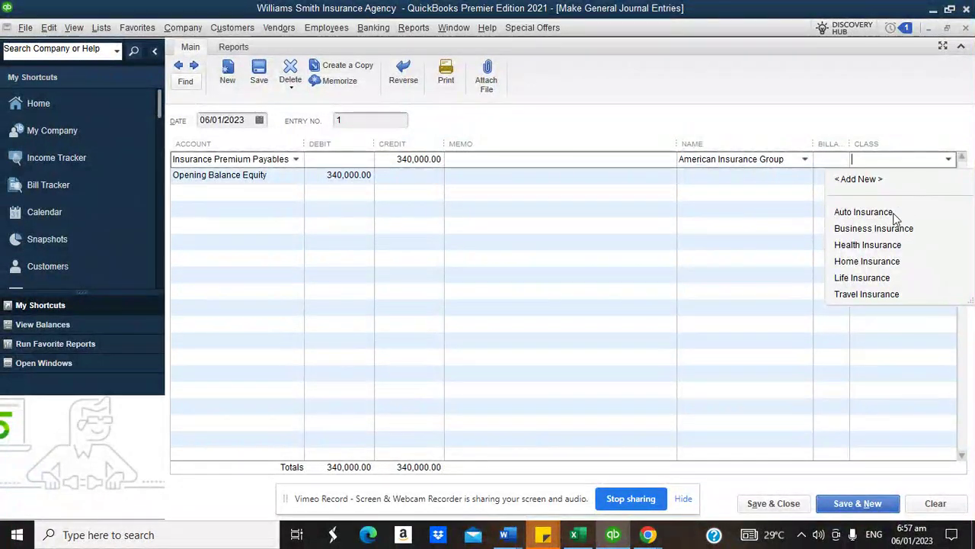
pyautogui.click(882, 228)
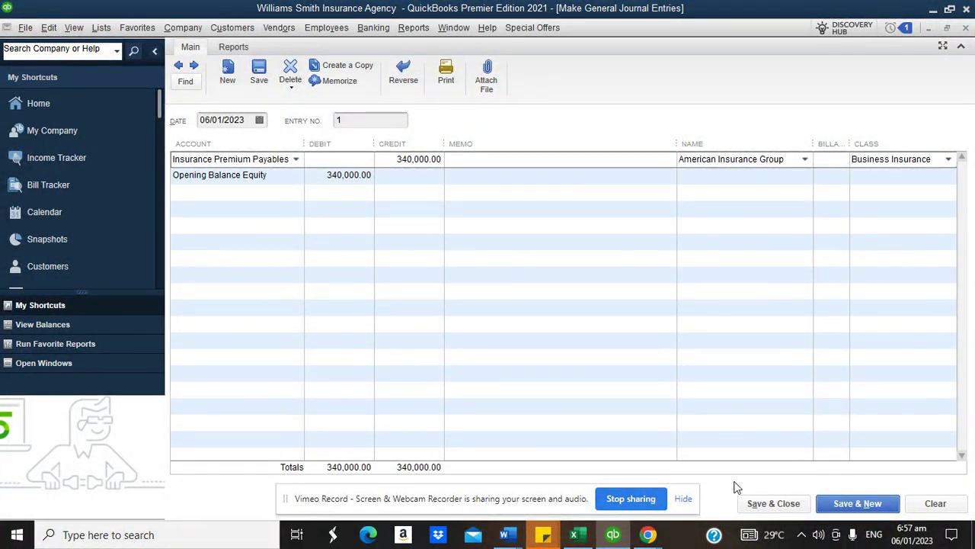
pyautogui.click(774, 505)
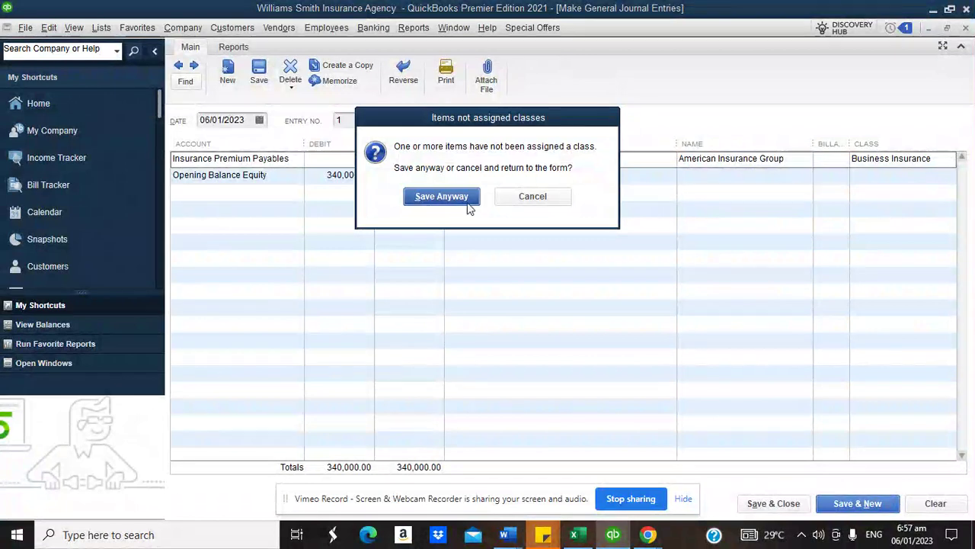
pyautogui.click(467, 201)
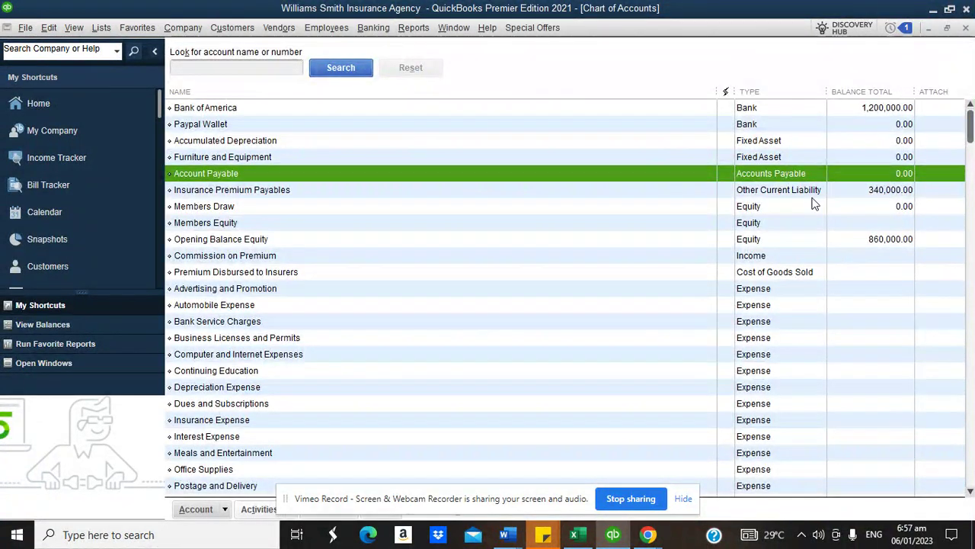
# - Change the opening journal entry's date from 06/01/2023 to 31/12/2022 and save it
pyautogui.doubleClick(844, 192)
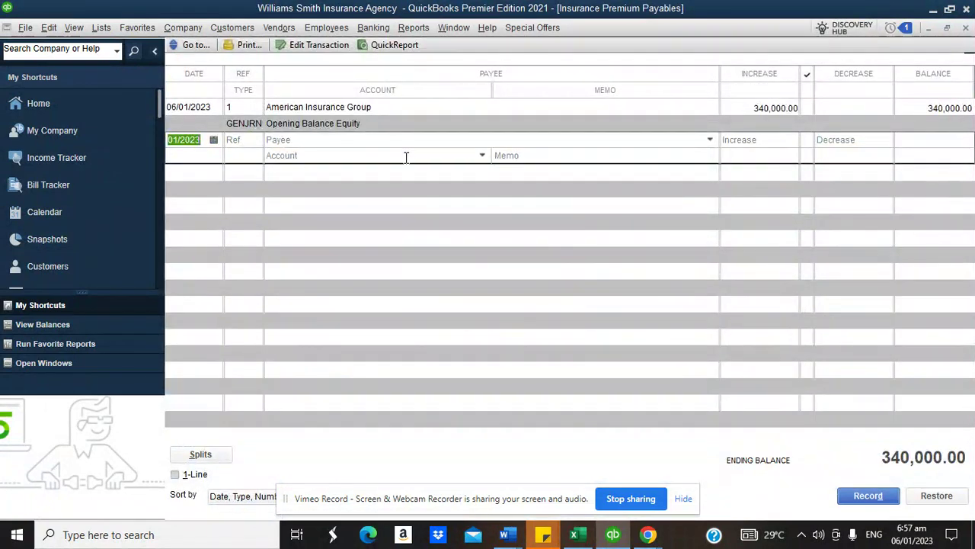
pyautogui.doubleClick(958, 106)
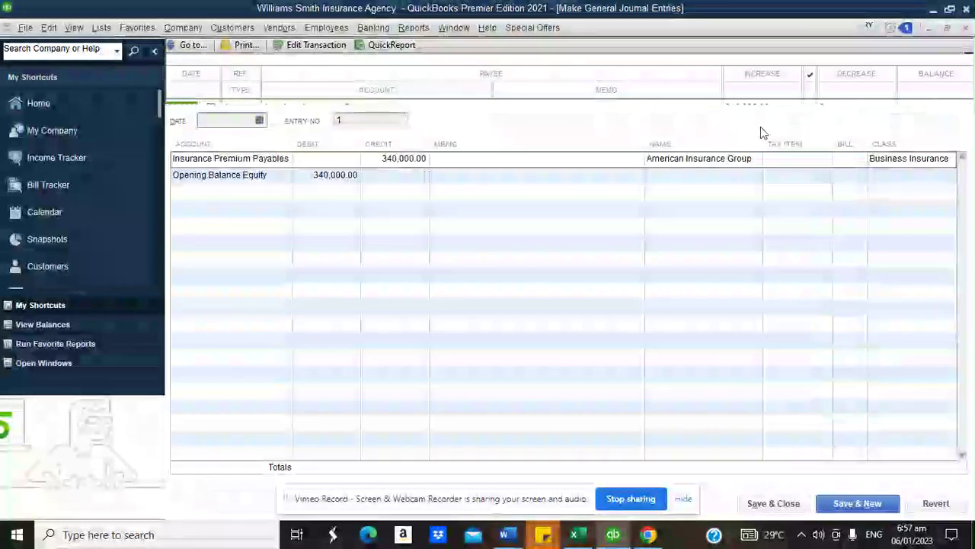
pyautogui.press('Return')
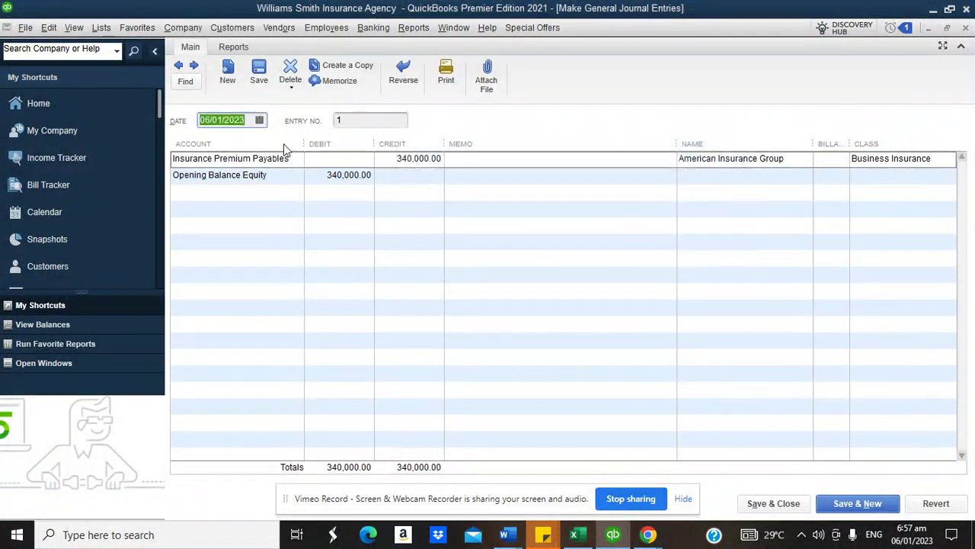
pyautogui.click(259, 122)
pyautogui.click(214, 143)
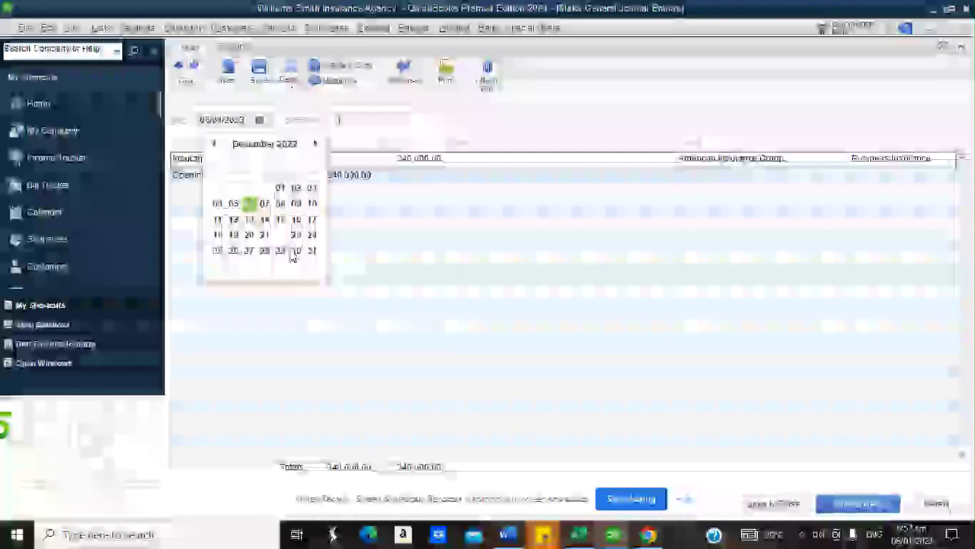
pyautogui.click(312, 251)
pyautogui.click(772, 504)
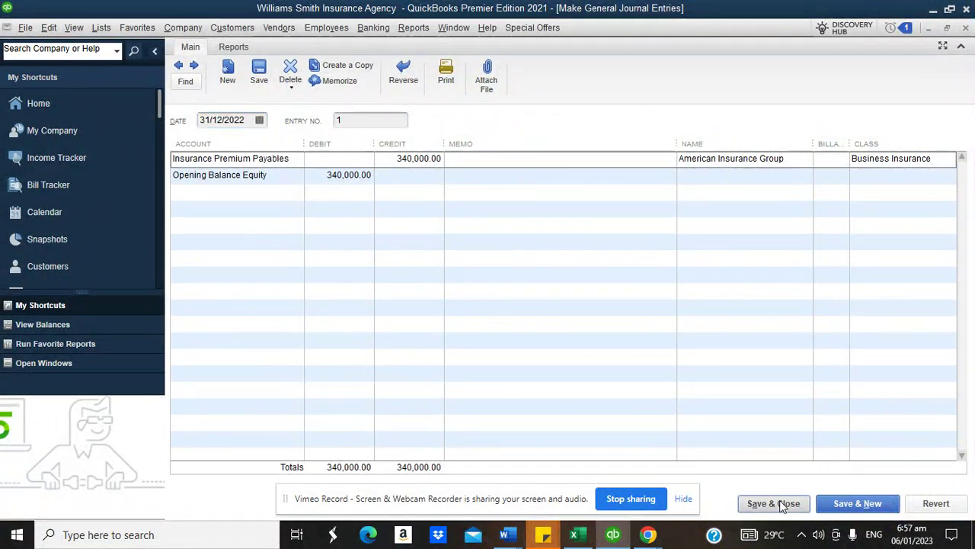
pyautogui.press('Return')
pyautogui.click(431, 195)
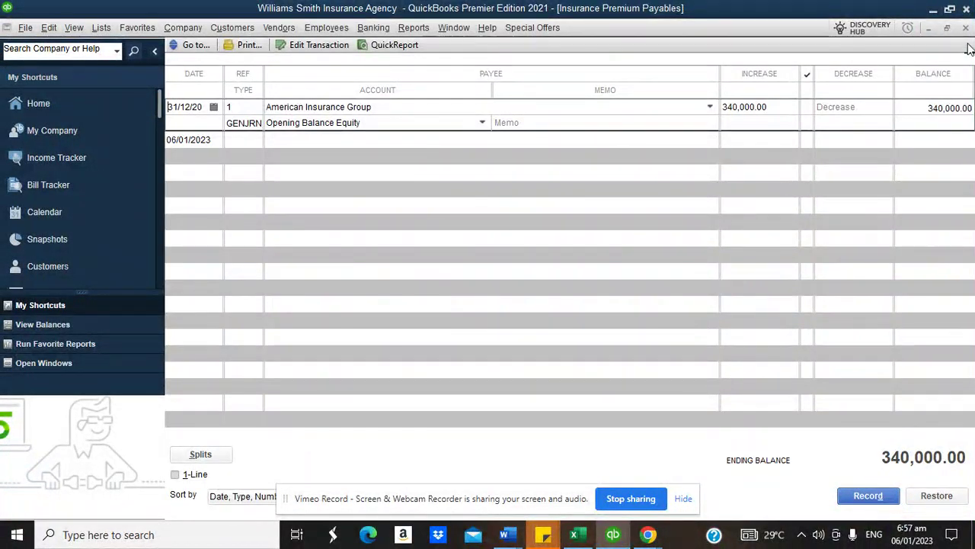
pyautogui.click(966, 28)
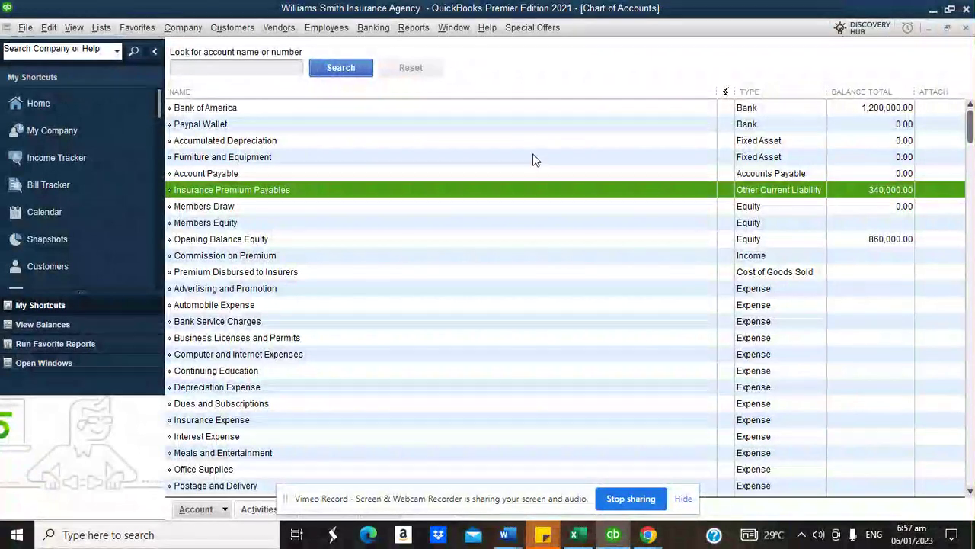
# - Show the Item List with a narrower Description column and start a blank new item
pyautogui.click(102, 27)
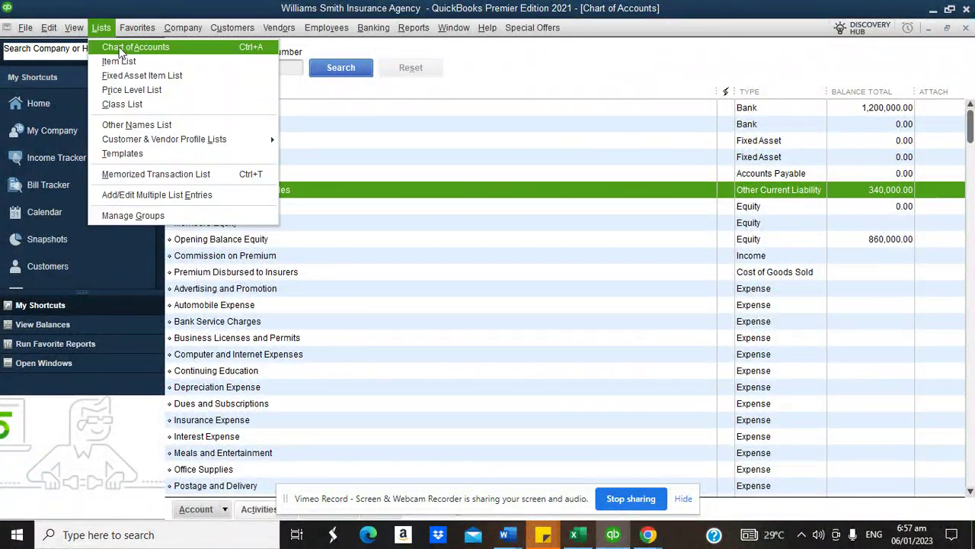
pyautogui.click(120, 61)
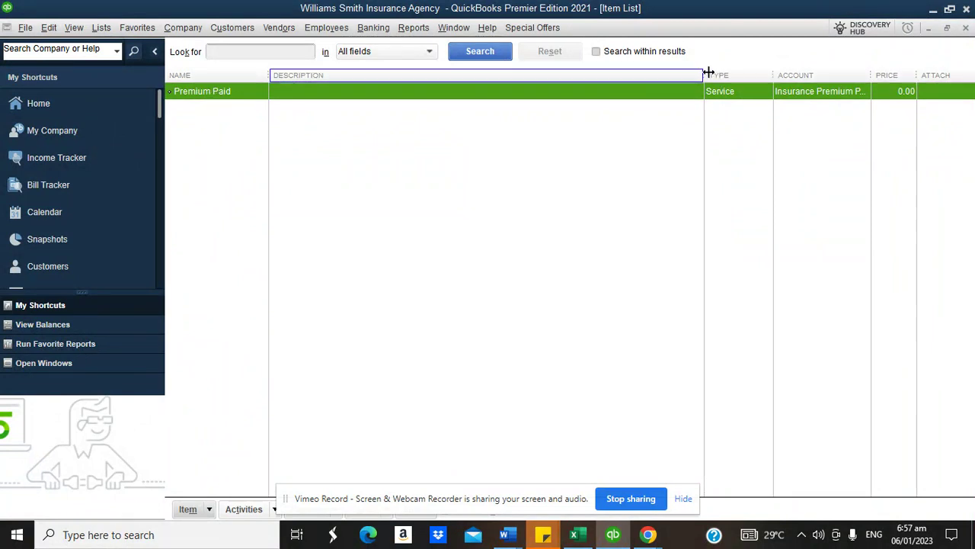
pyautogui.moveTo(704, 71); pyautogui.dragTo(647, 72)
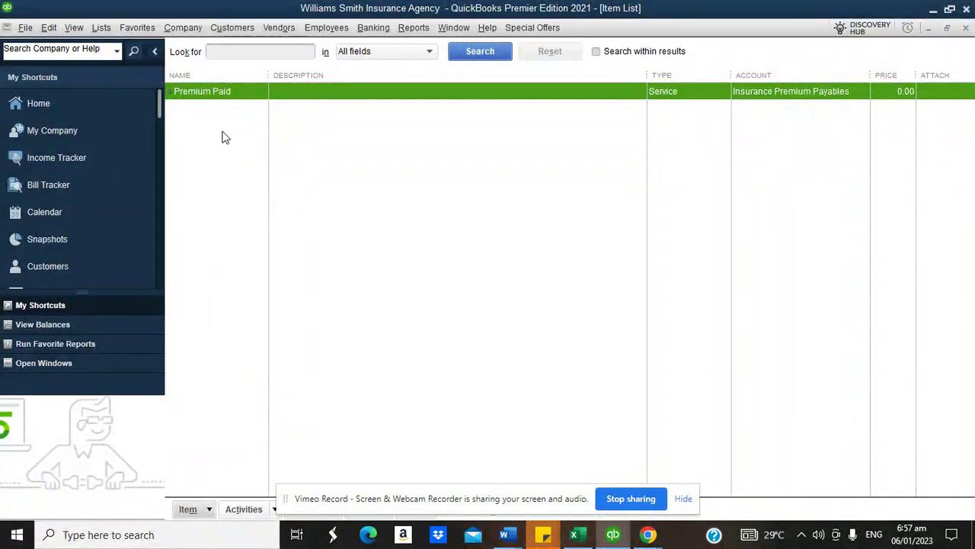
pyautogui.click(205, 507)
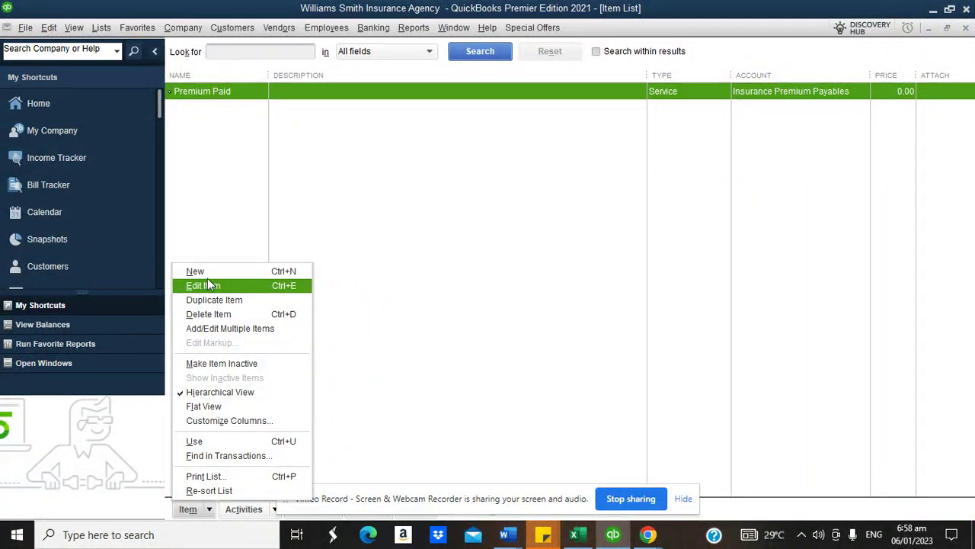
pyautogui.click(206, 272)
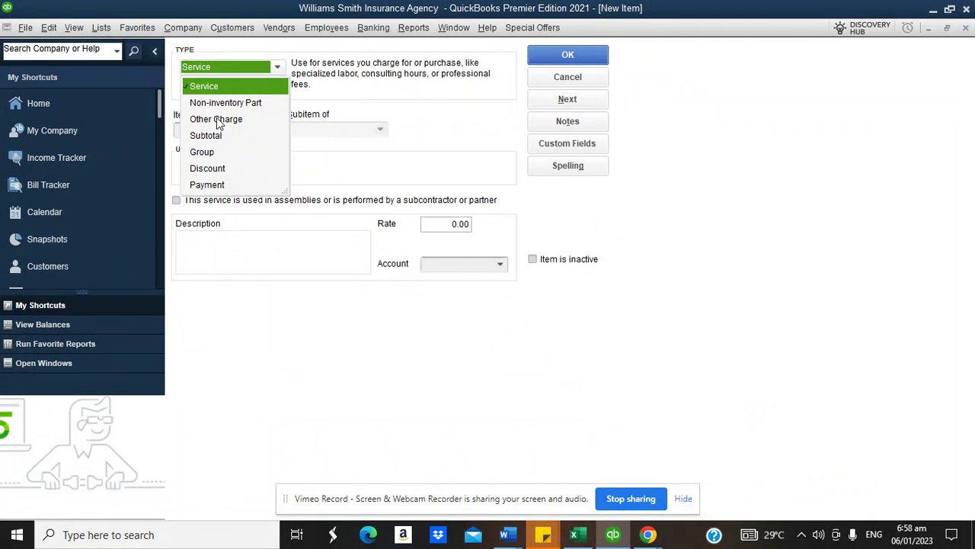
# - Begin the item name as 'Commisson' and change the item type to Discount
pyautogui.click(216, 118)
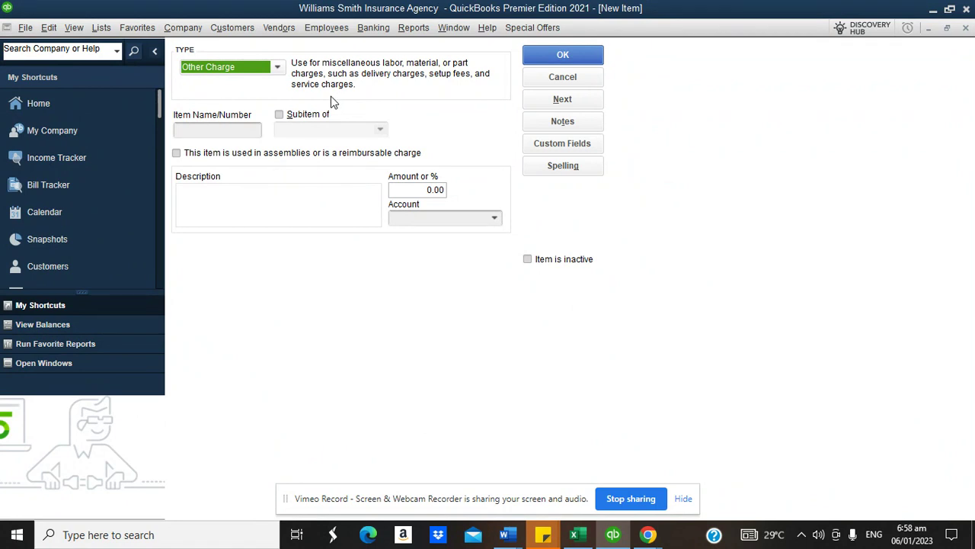
pyautogui.click(226, 134)
pyautogui.write('COmmissio')
pyautogui.press('BackSpace')
pyautogui.press('BackSpace')
pyautogui.press('BackSpace')
pyautogui.press('BackSpace')
pyautogui.press('BackSpace')
pyautogui.press('BackSpace')
pyautogui.press('BackSpace')
pyautogui.write('ommiss')
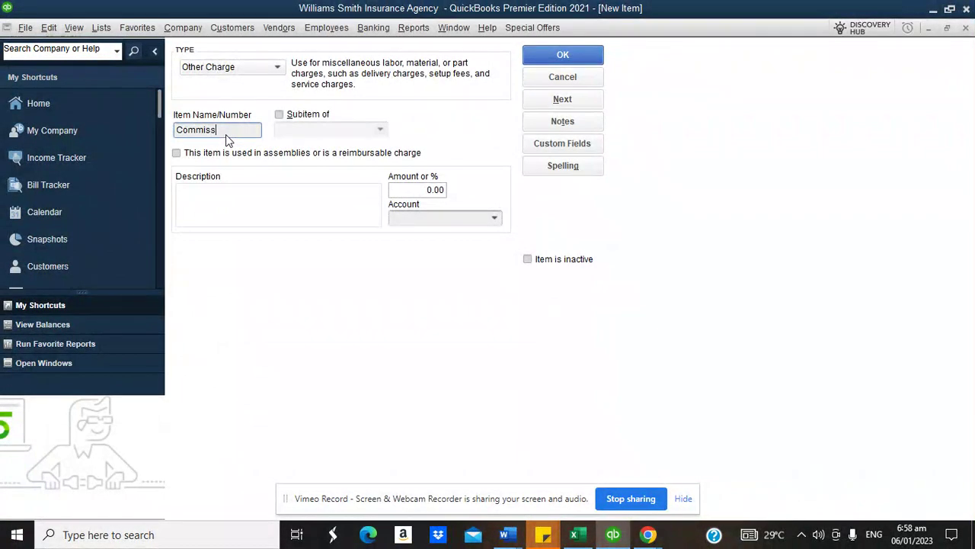
pyautogui.write('on')
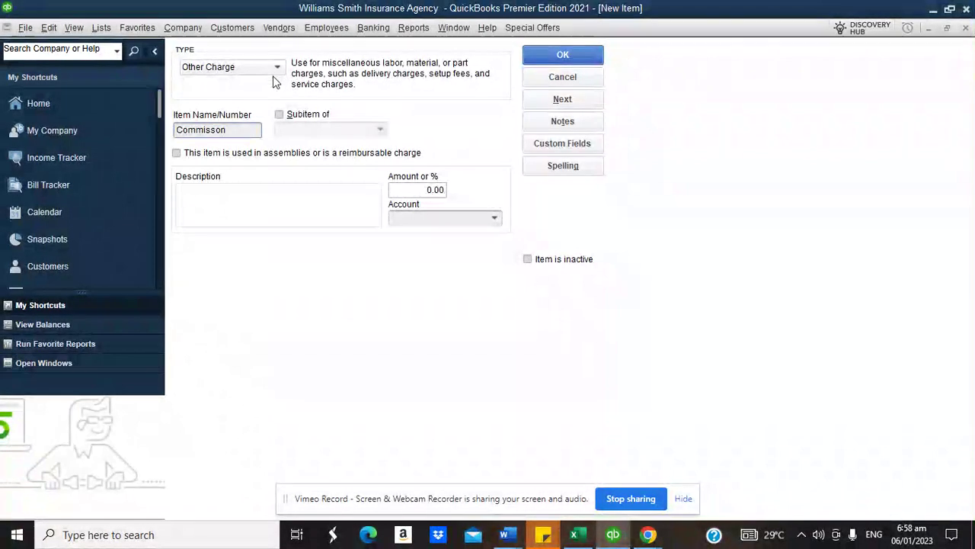
pyautogui.click(278, 70)
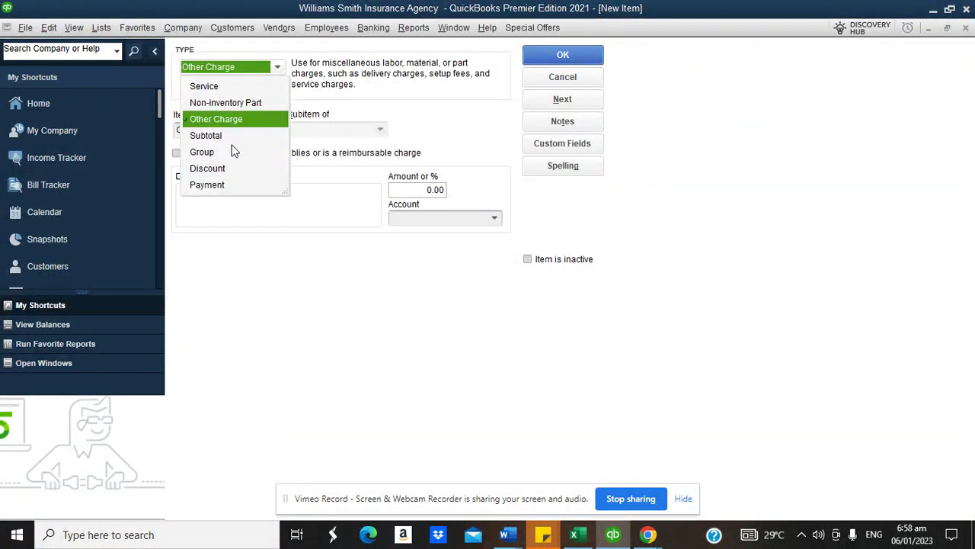
pyautogui.click(217, 169)
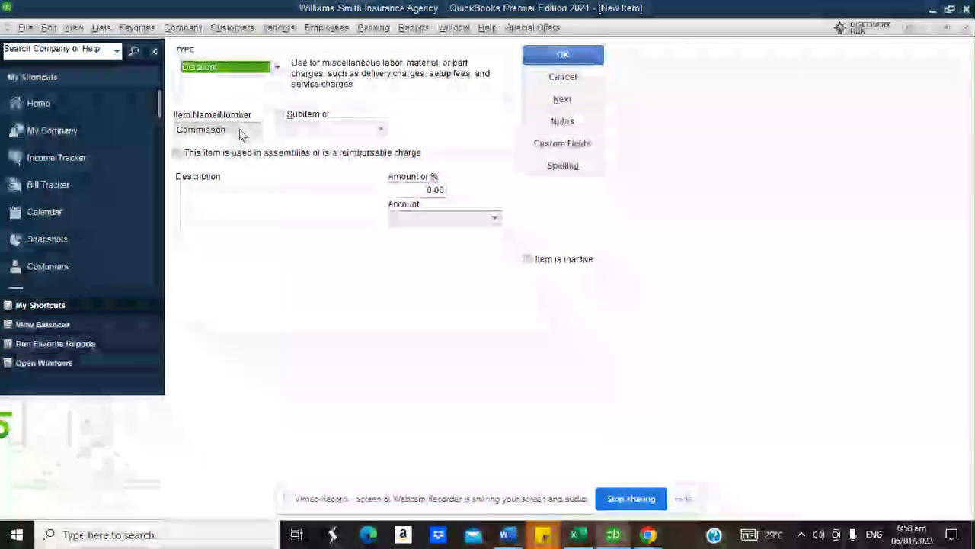
# - Complete the name as 'Commisson on Premium' and link it to the Commission on Premium account
pyautogui.moveTo(240, 129); pyautogui.dragTo(169, 129)
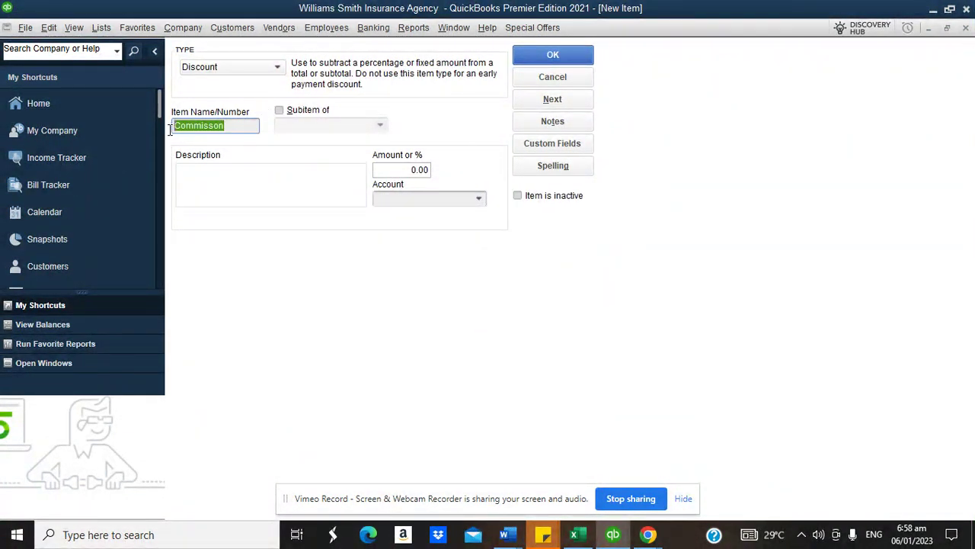
pyautogui.click(233, 125)
pyautogui.write('on Premium')
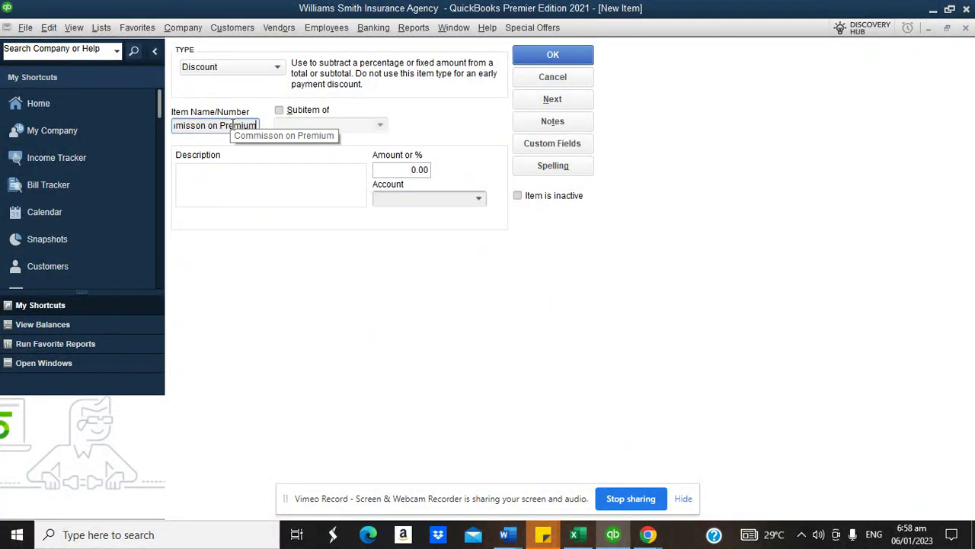
pyautogui.click(485, 199)
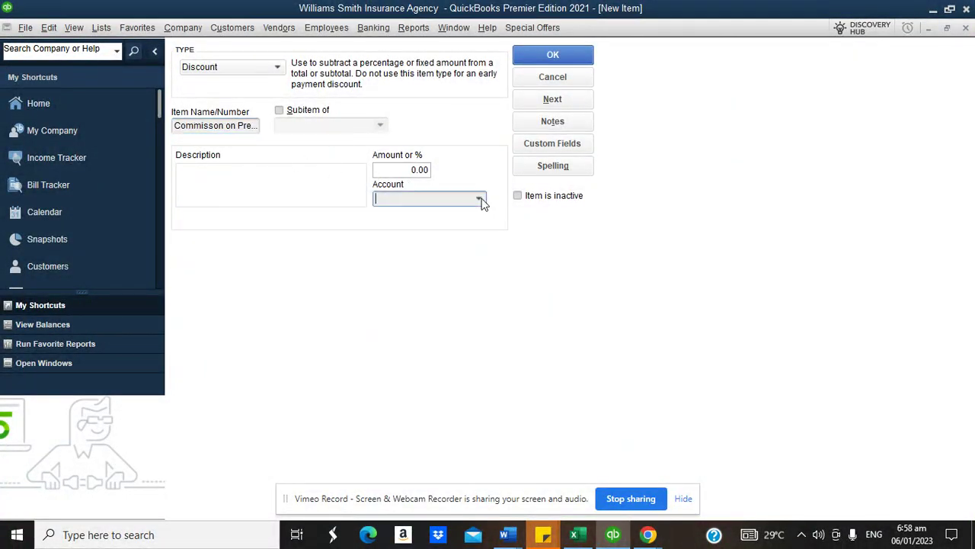
pyautogui.click(466, 221)
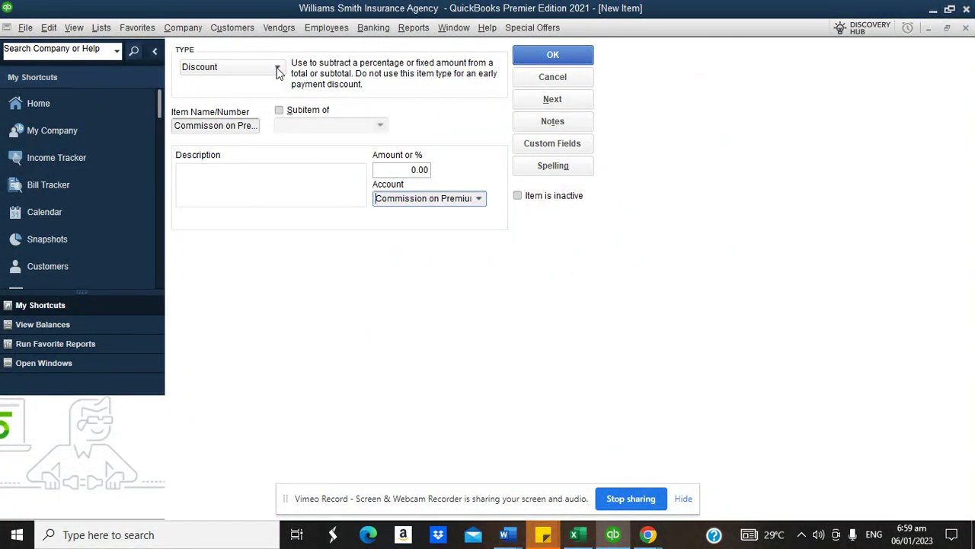
# - Enter a 5% commission rate, save the discount item, and close the Item List
pyautogui.click(408, 169)
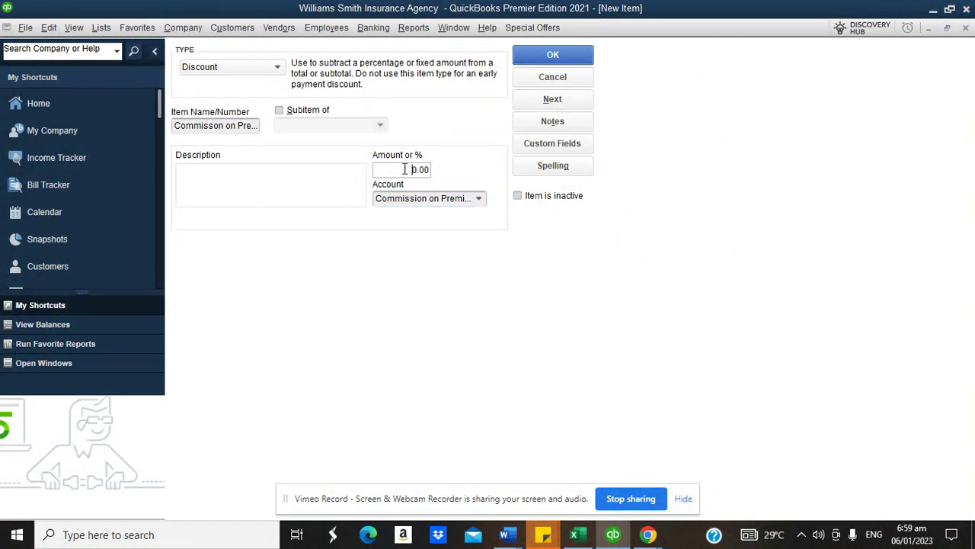
pyautogui.write('5')
pyautogui.click(561, 58)
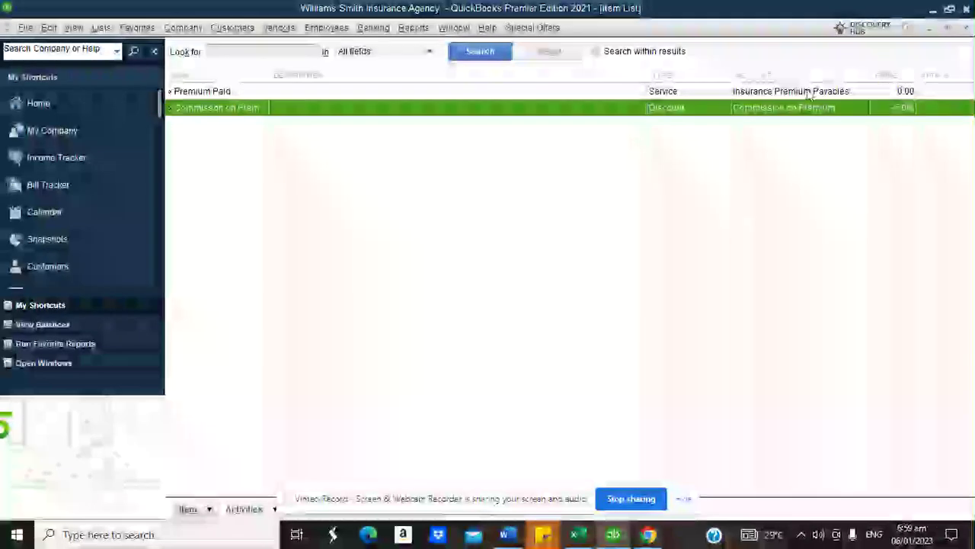
pyautogui.click(966, 28)
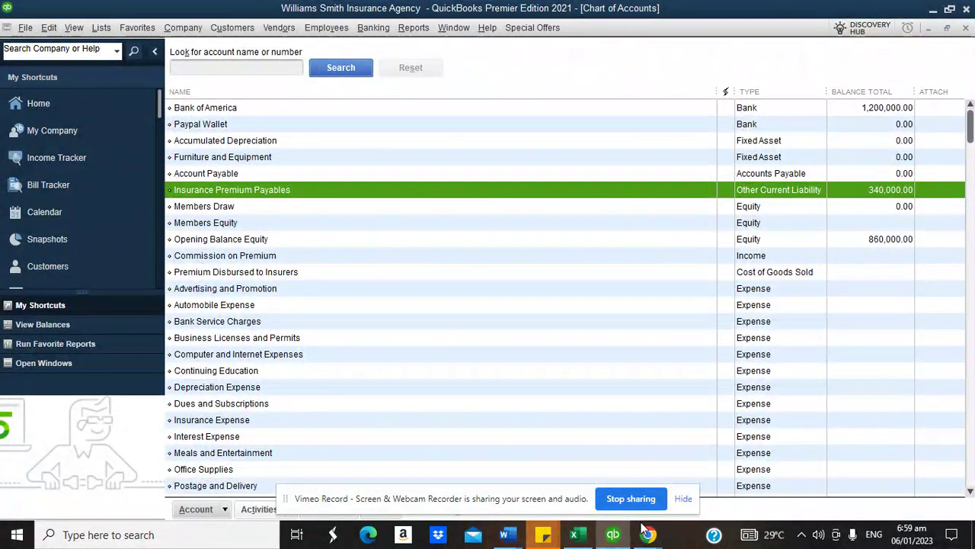
pyautogui.moveTo(649, 535)
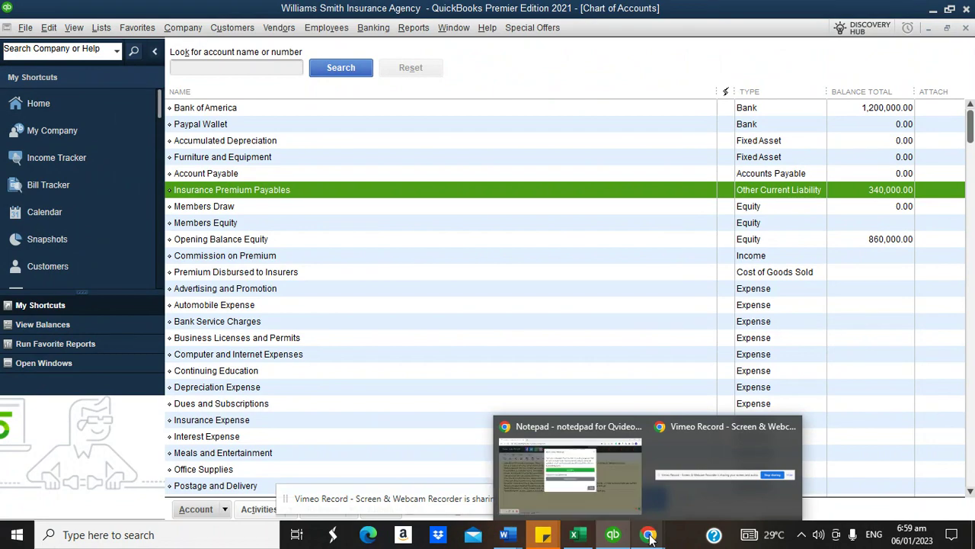
# - Bring the RapidTables Notepad outline forward and close the auto save backup prompt
pyautogui.click(578, 469)
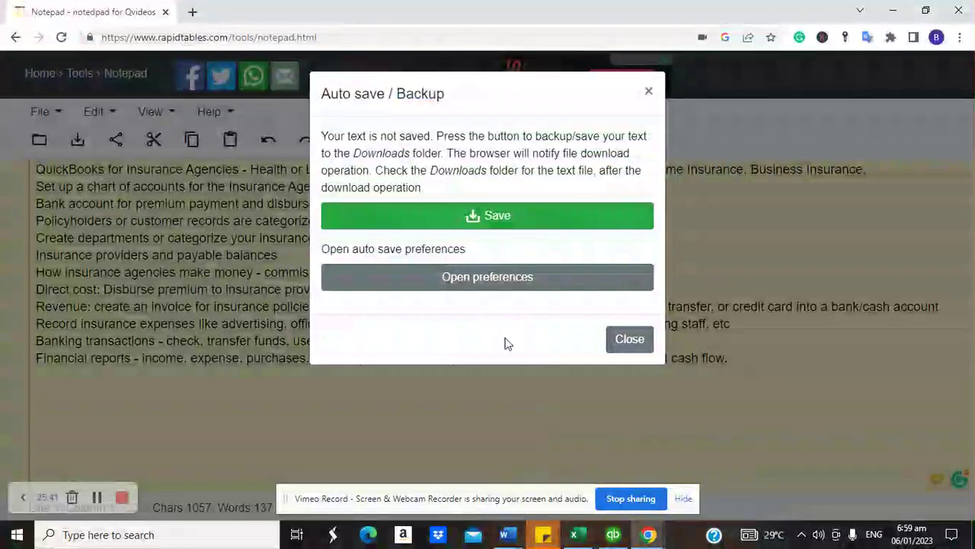
pyautogui.click(629, 340)
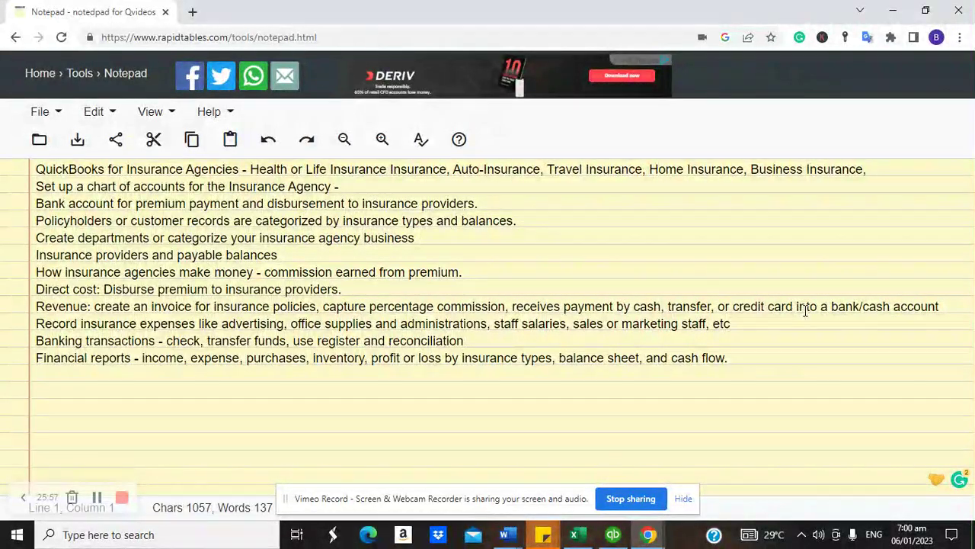
# - Turn off Use Undeposited Funds as the default deposit account in company Payments preferences
pyautogui.click(612, 534)
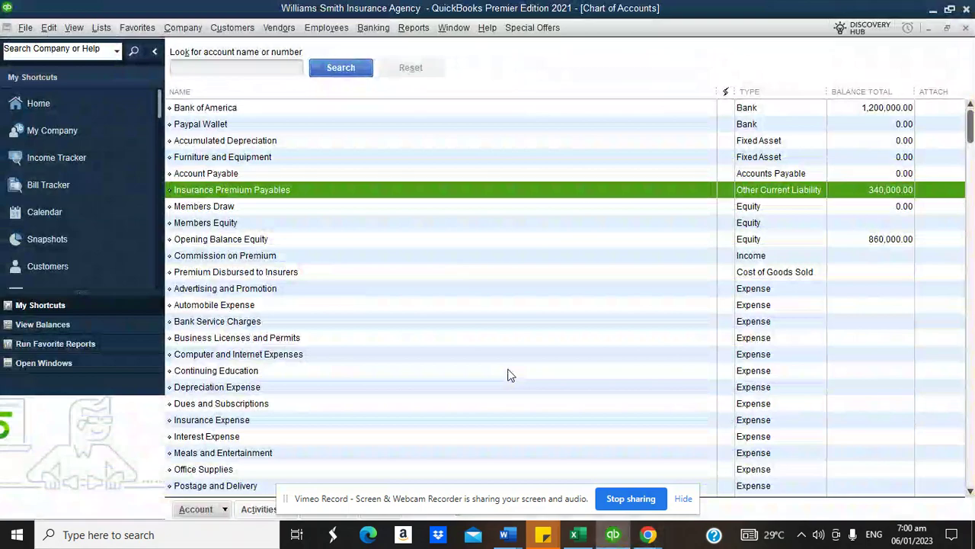
pyautogui.click(57, 108)
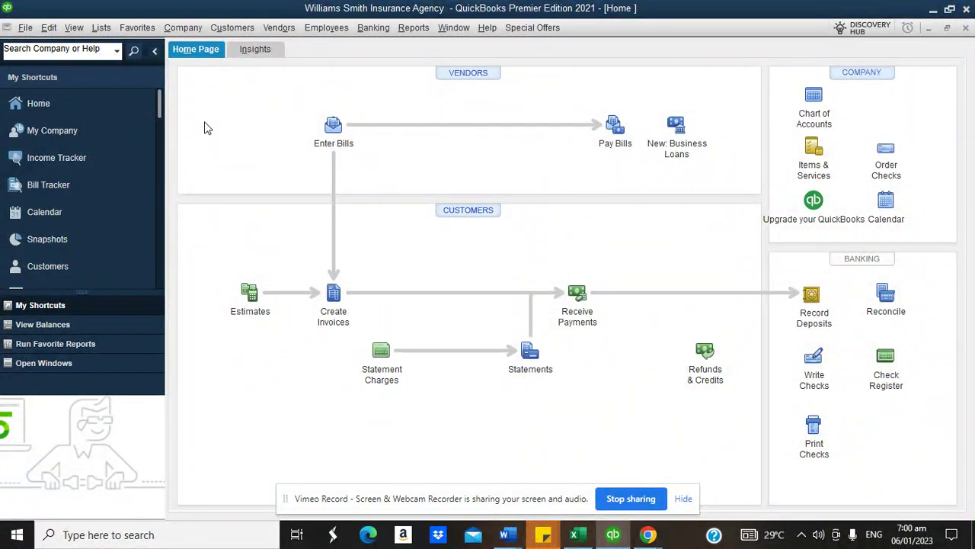
pyautogui.click(48, 27)
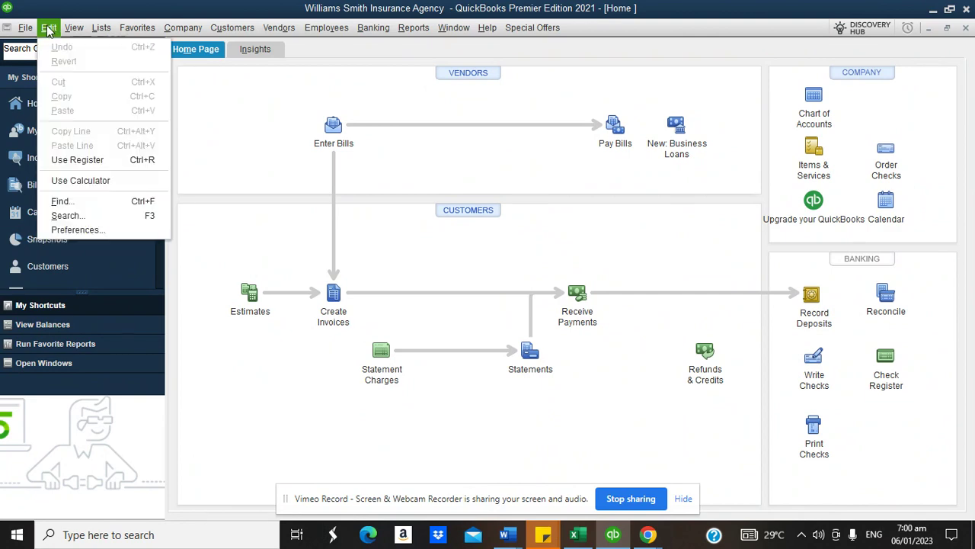
pyautogui.click(69, 229)
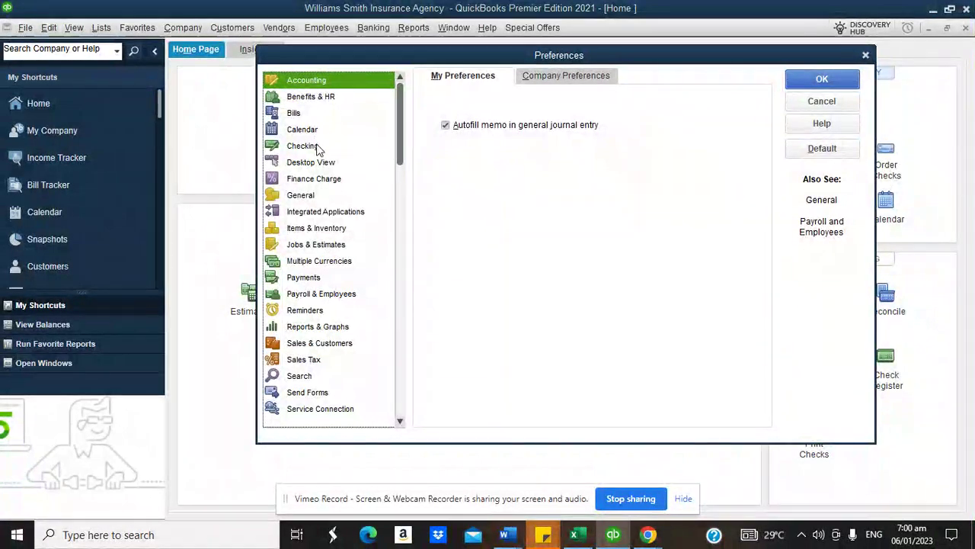
pyautogui.click(311, 279)
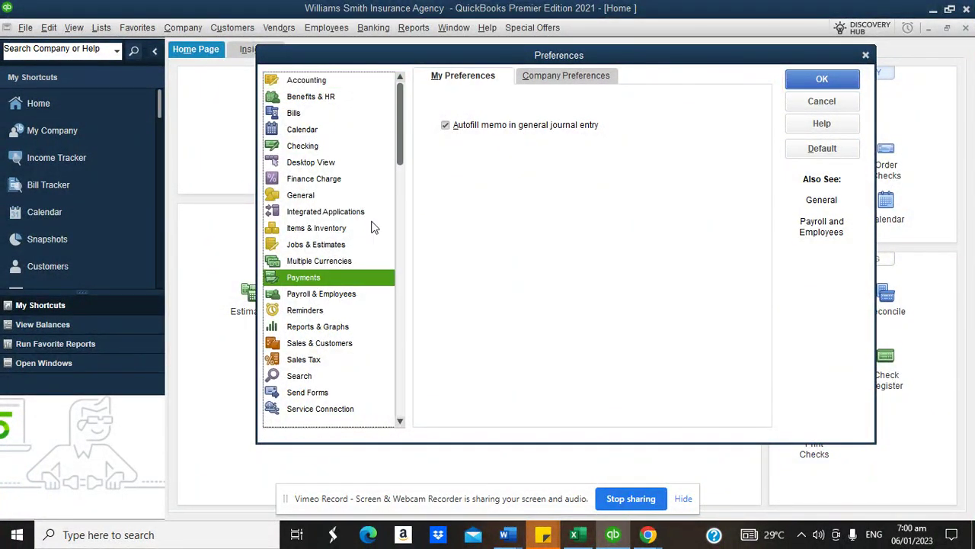
pyautogui.click(579, 79)
pyautogui.click(632, 131)
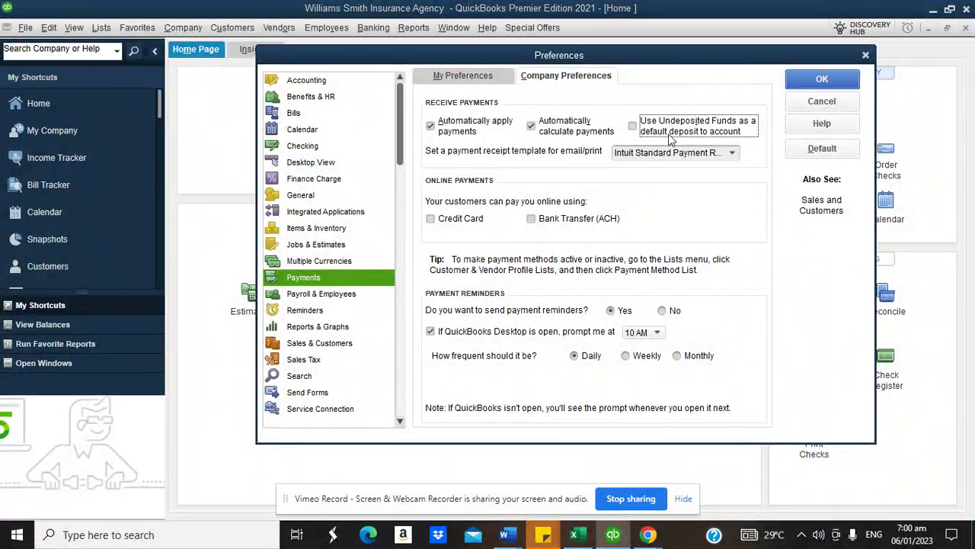
pyautogui.click(821, 82)
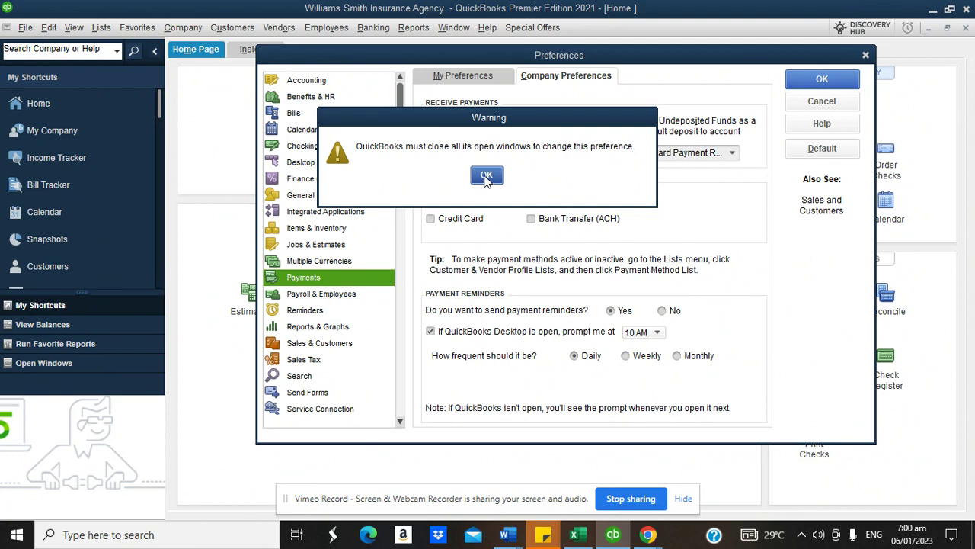
pyautogui.click(488, 178)
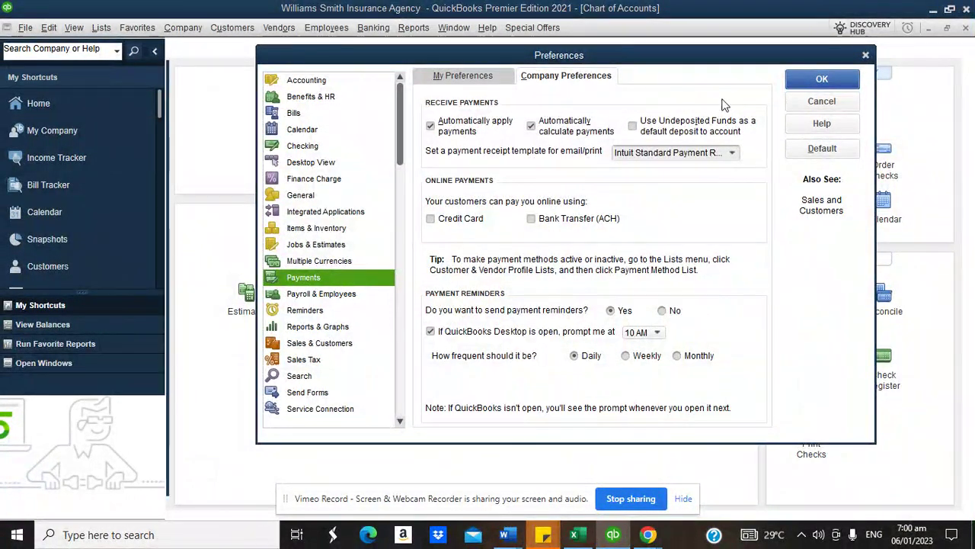
pyautogui.click(796, 101)
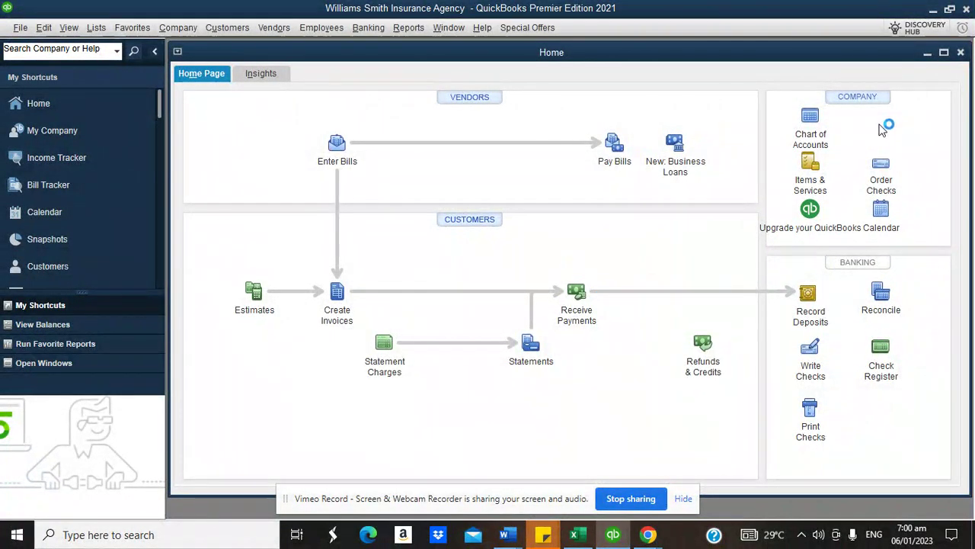
pyautogui.click(943, 52)
pyautogui.click(573, 297)
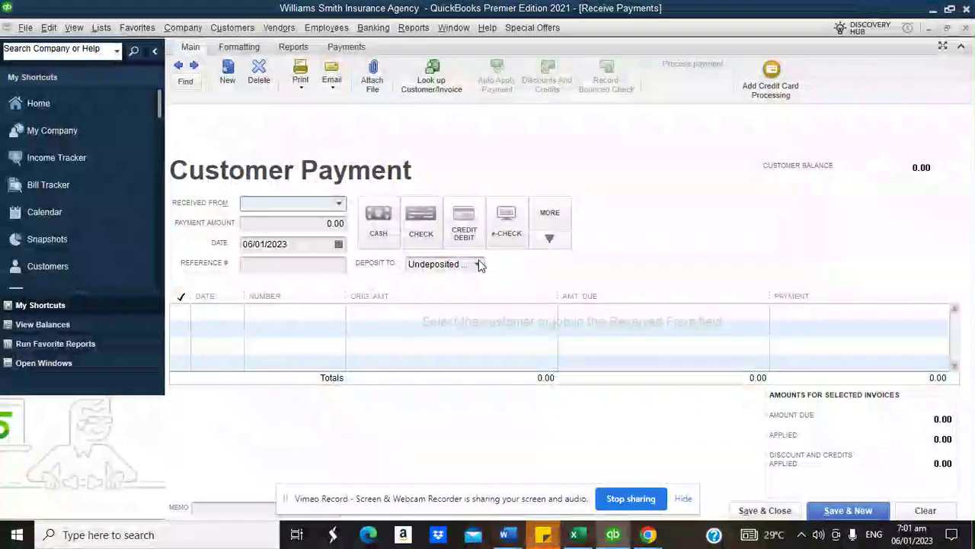
pyautogui.click(477, 264)
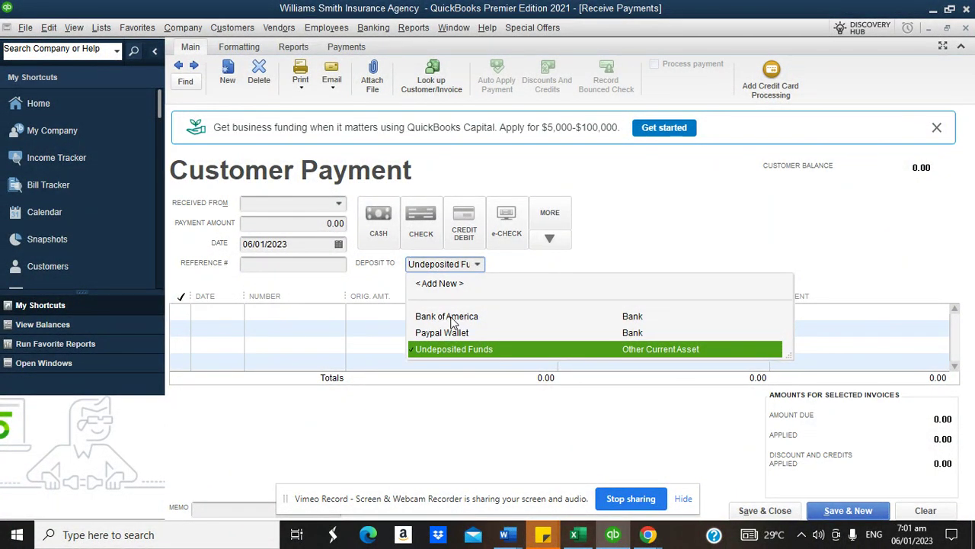
pyautogui.click(637, 241)
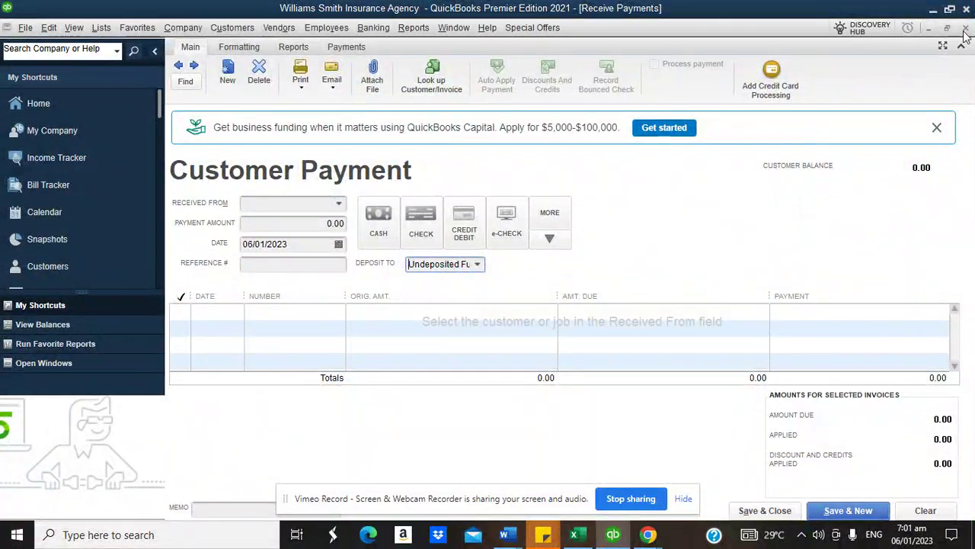
pyautogui.click(965, 29)
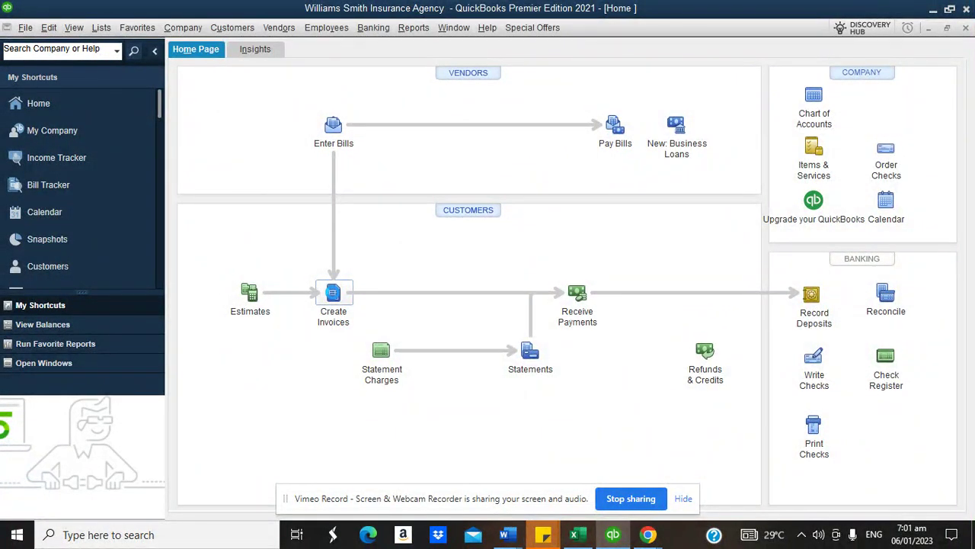
# - Start a new invoice for the Health Insurance customer job
pyautogui.click(333, 293)
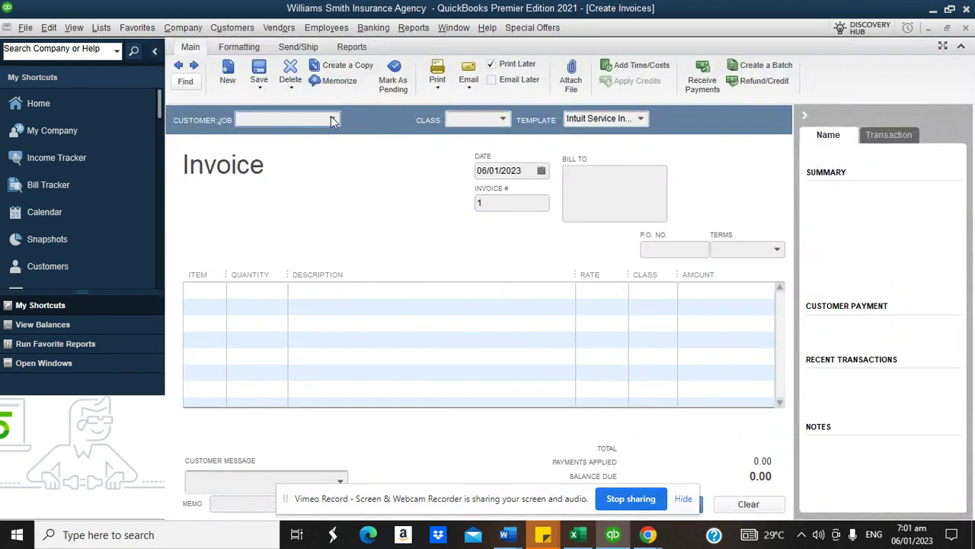
pyautogui.click(332, 119)
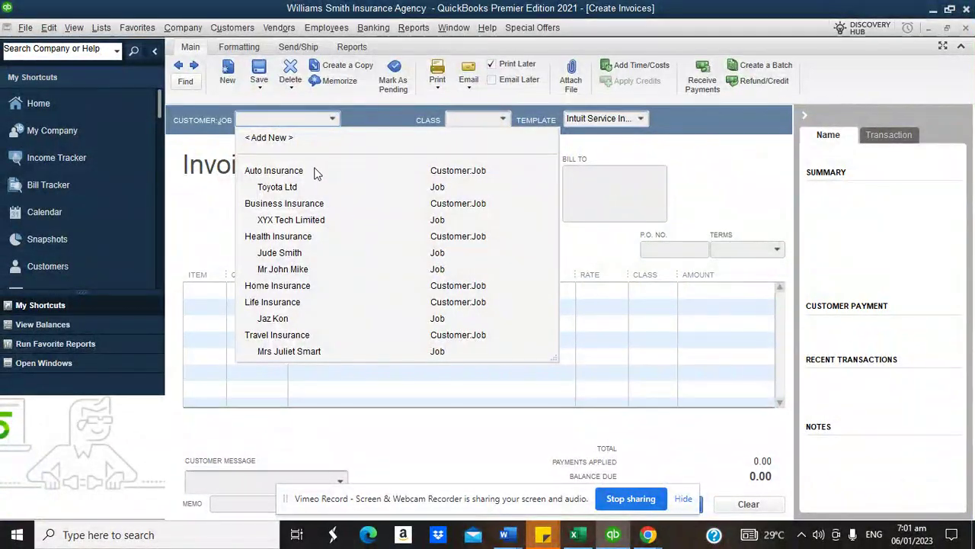
pyautogui.click(609, 148)
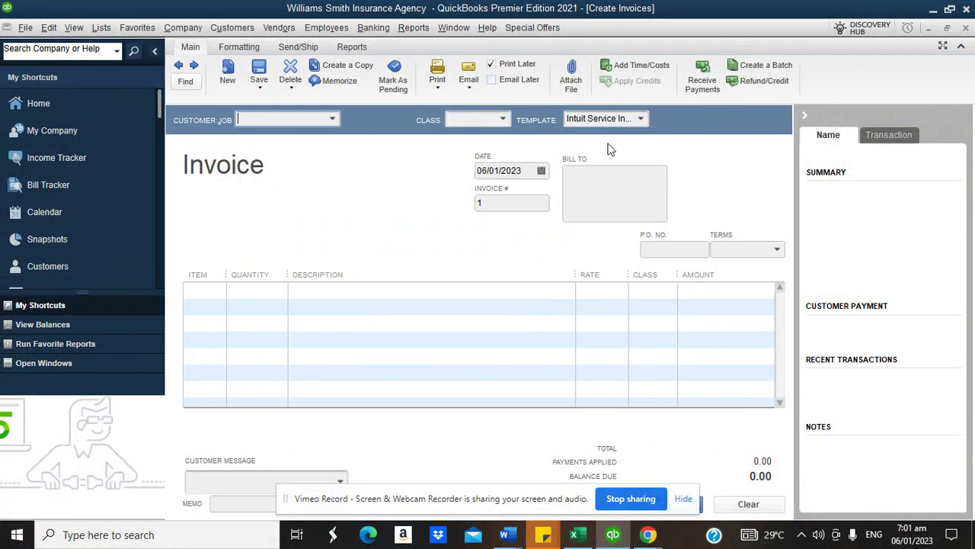
pyautogui.click(333, 120)
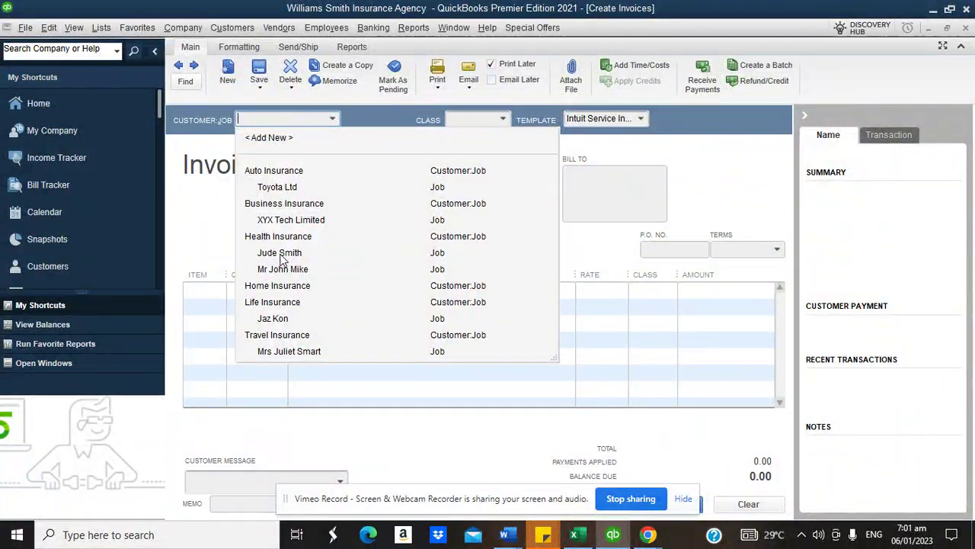
pyautogui.click(278, 254)
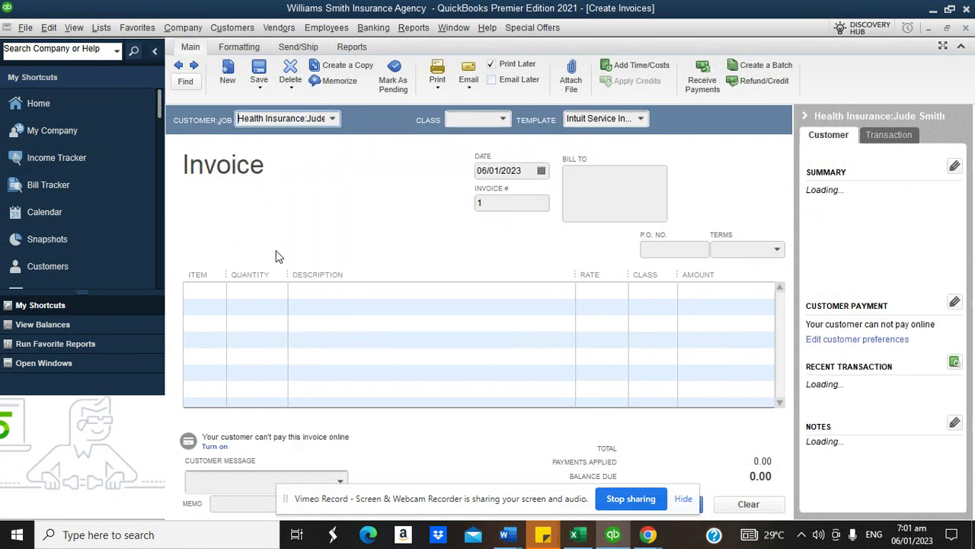
# - Add a Premium Paid line with quantity 12 to the invoice
pyautogui.click(220, 290)
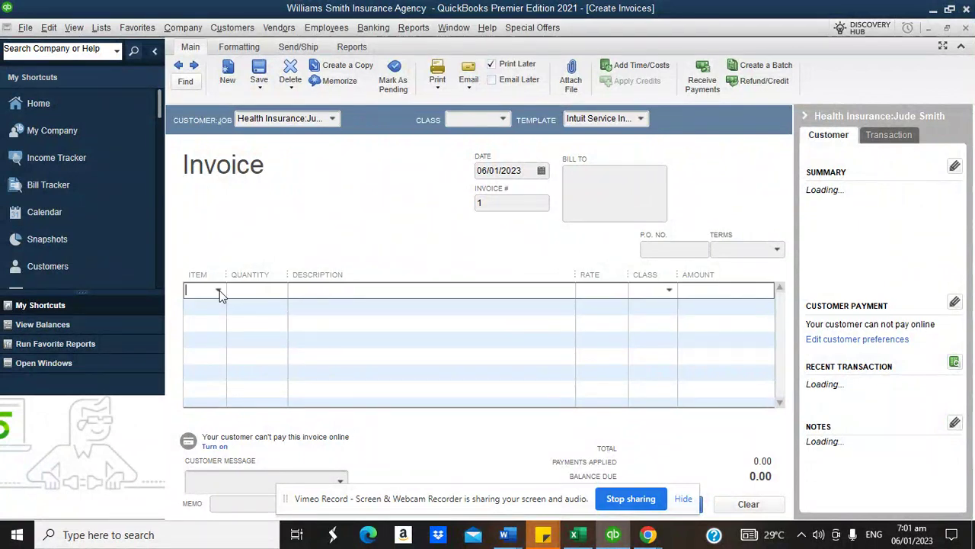
pyautogui.click(220, 290)
pyautogui.press('Tab')
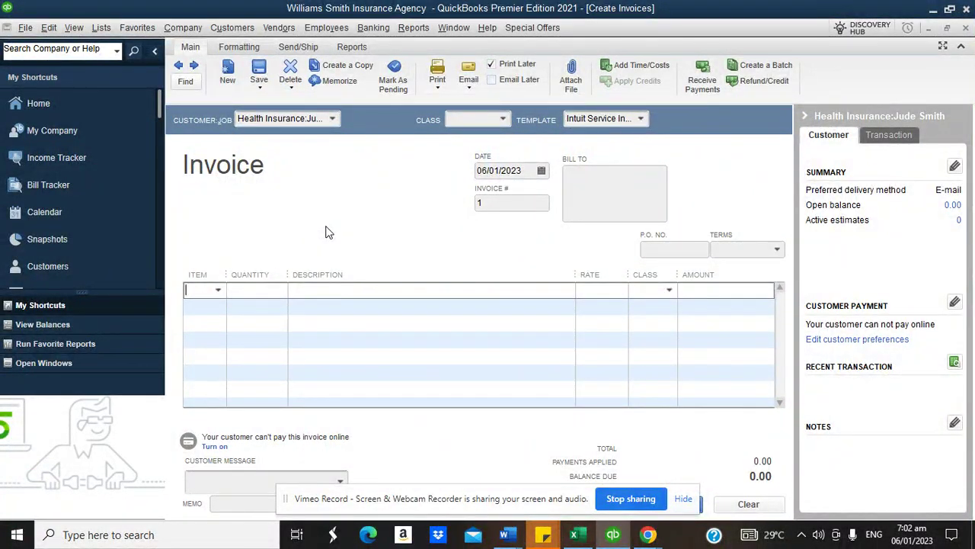
pyautogui.click(218, 291)
pyautogui.click(221, 343)
pyautogui.click(248, 293)
pyautogui.write('12')
pyautogui.click(235, 49)
# - Copy the invoice template and retitle its Quantity column as Month
pyautogui.click(316, 80)
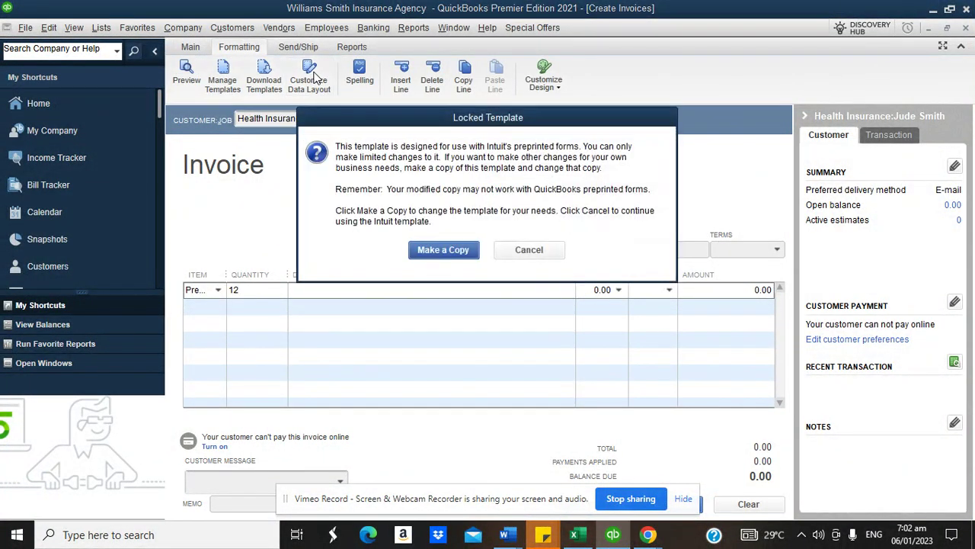
pyautogui.click(451, 251)
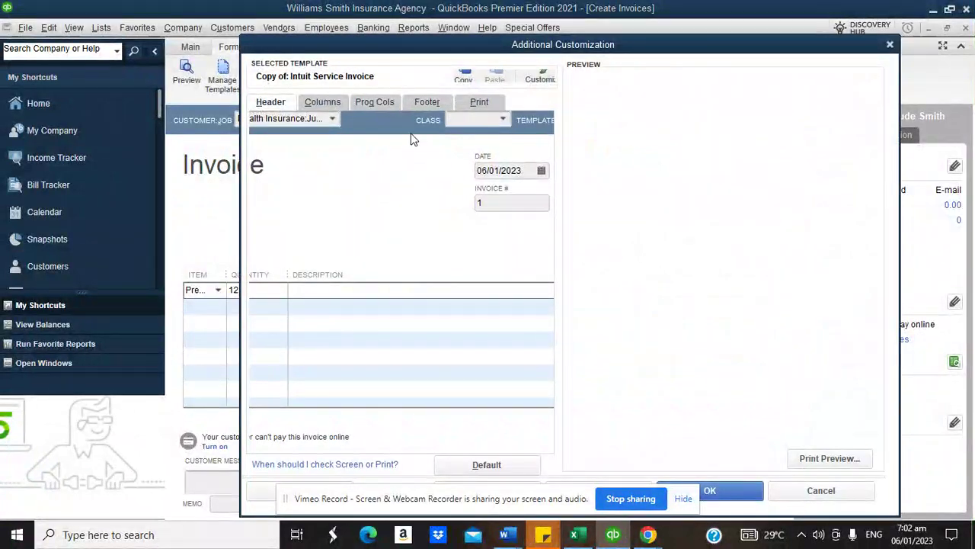
pyautogui.click(324, 106)
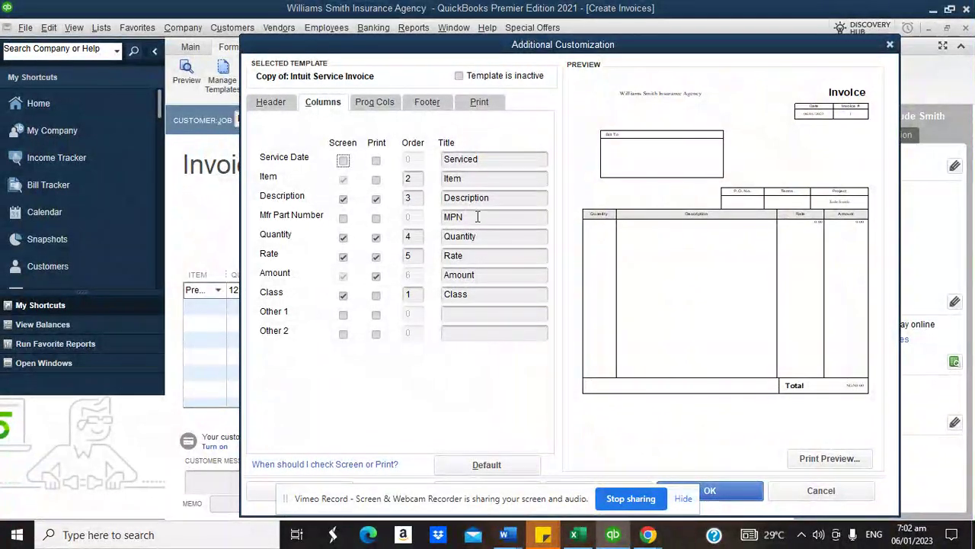
pyautogui.click(476, 236)
pyautogui.moveTo(479, 236); pyautogui.dragTo(441, 244)
pyautogui.write('Month')
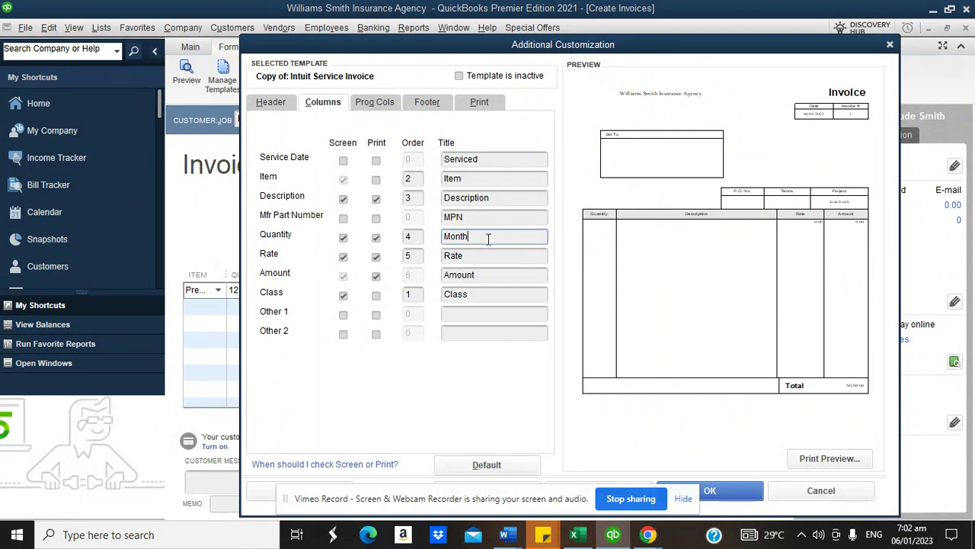
pyautogui.press('Tab')
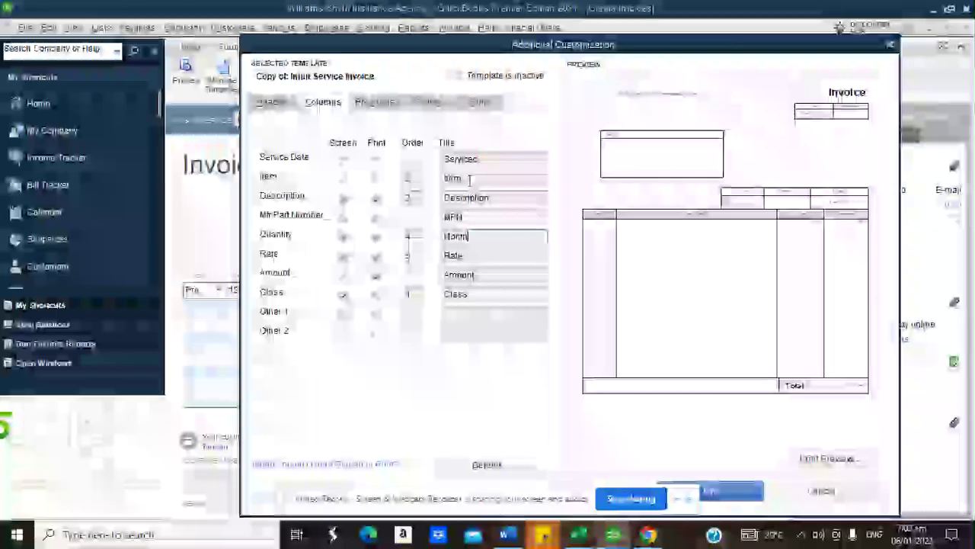
pyautogui.click(538, 238)
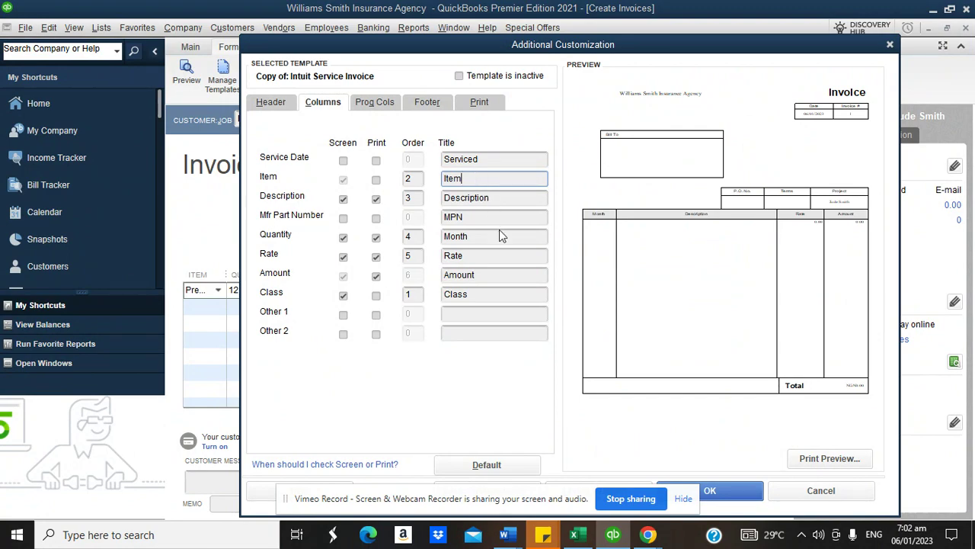
# - Retitle the Class column as Type and save the customized template
pyautogui.click(474, 294)
pyautogui.moveTo(471, 294); pyautogui.dragTo(444, 297)
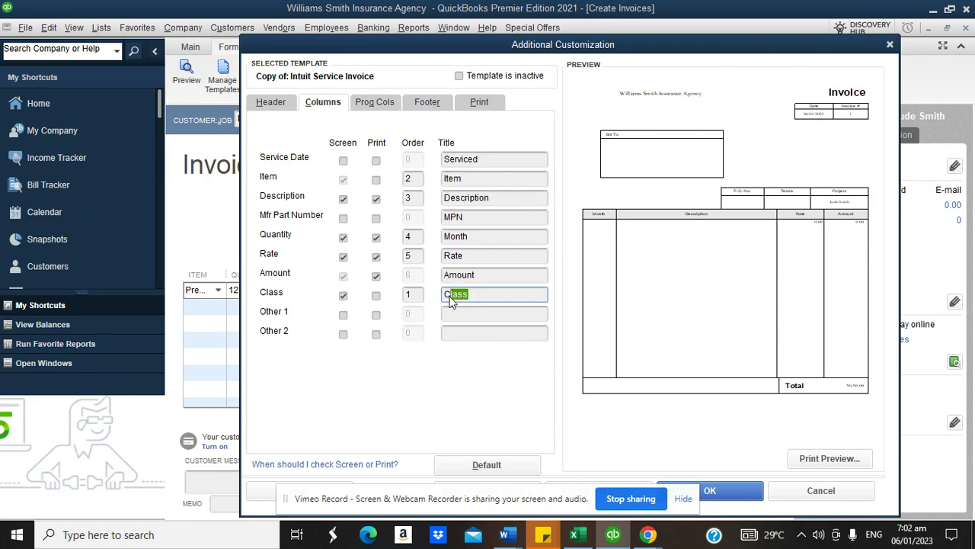
pyautogui.press('BackSpace')
pyautogui.write('Insurance')
pyautogui.press('BackSpace')
pyautogui.press('BackSpace')
pyautogui.press('BackSpace')
pyautogui.press('BackSpace')
pyautogui.write('ece')
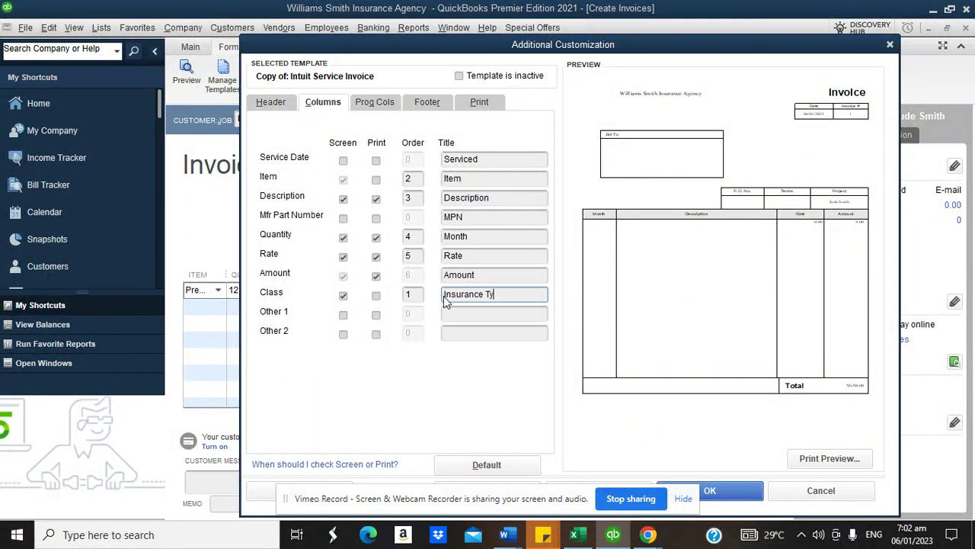
pyautogui.press('BackSpace')
pyautogui.press('BackSpace')
pyautogui.press('BackSpace')
pyautogui.press('BackSpace')
pyautogui.press('BackSpace')
pyautogui.press('BackSpace')
pyautogui.press('BackSpace')
pyautogui.press('BackSpace')
pyautogui.press('BackSpace')
pyautogui.press('BackSpace')
pyautogui.press('BackSpace')
pyautogui.press('BackSpace')
pyautogui.press('BackSpace')
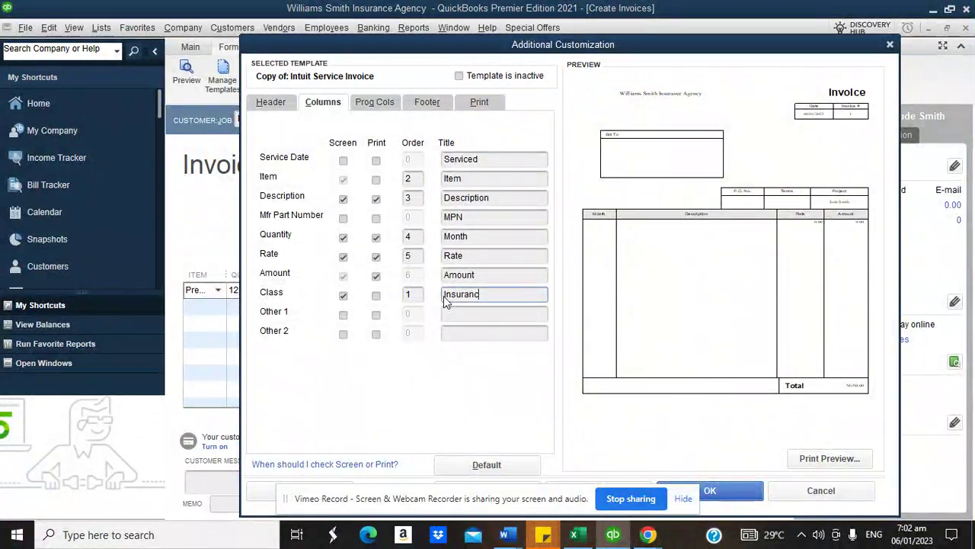
pyautogui.write('Type')
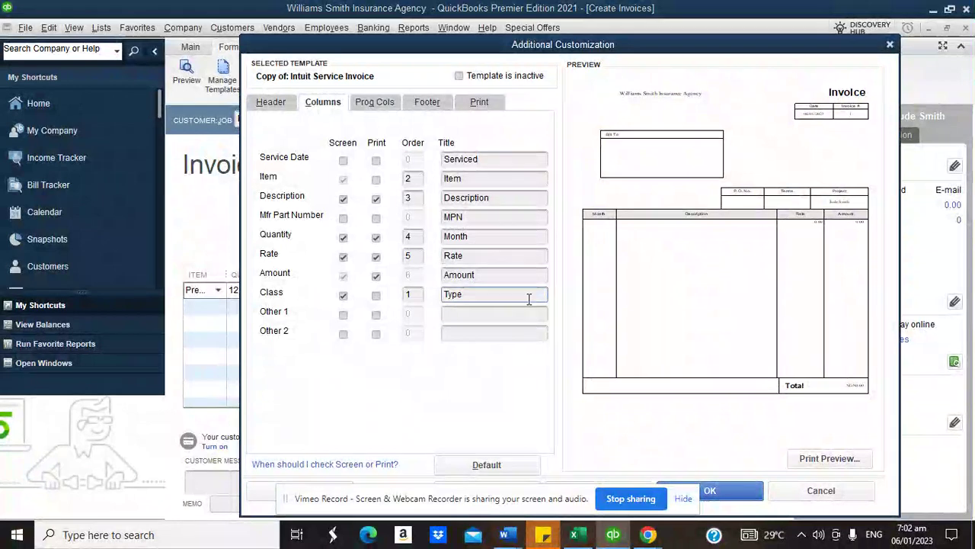
pyautogui.click(720, 490)
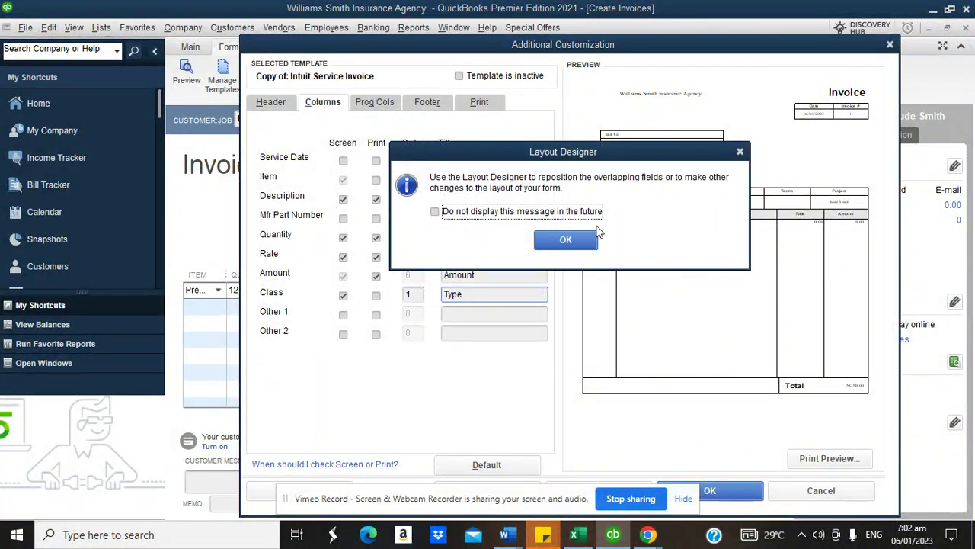
pyautogui.click(575, 239)
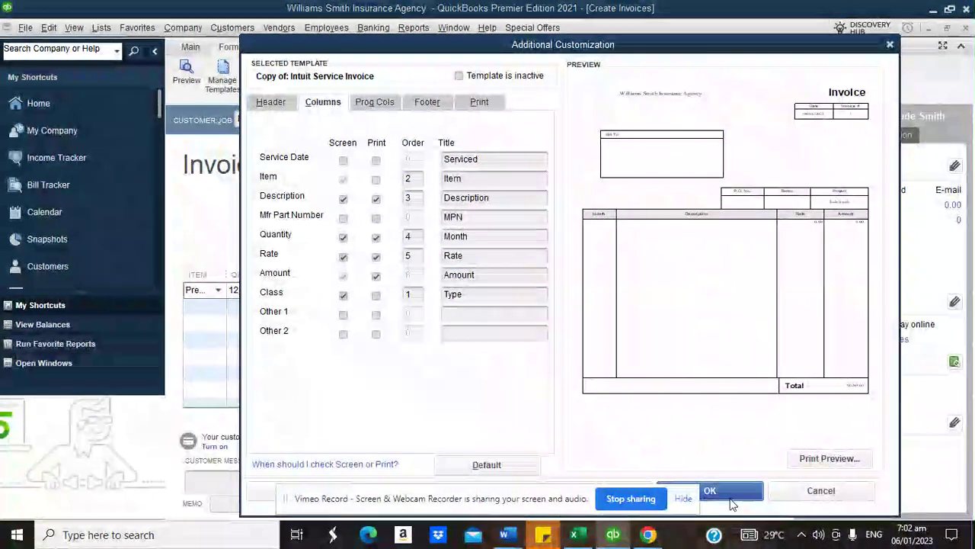
pyautogui.click(728, 495)
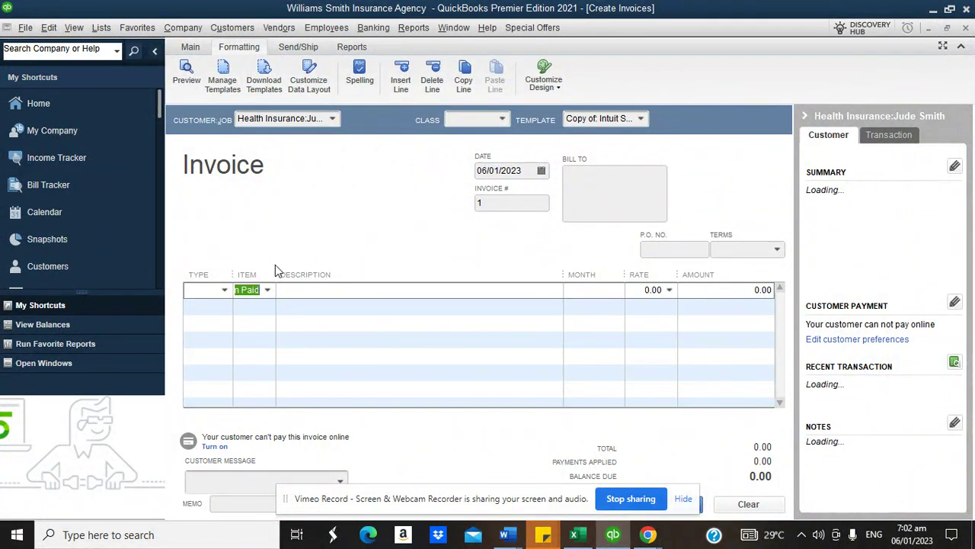
# - Widen the Item column and set the first line's Type to Health Insurance
pyautogui.moveTo(274, 273); pyautogui.dragTo(323, 273)
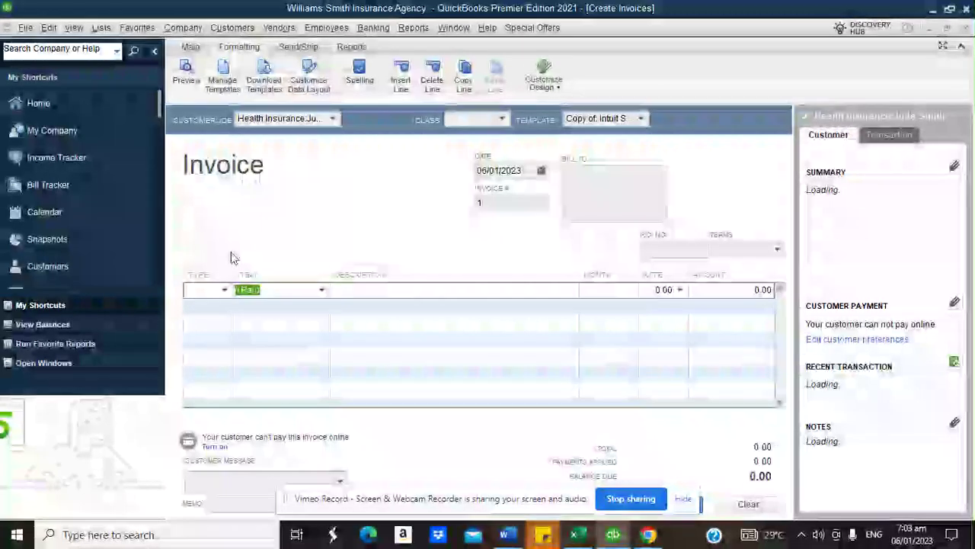
pyautogui.click(224, 289)
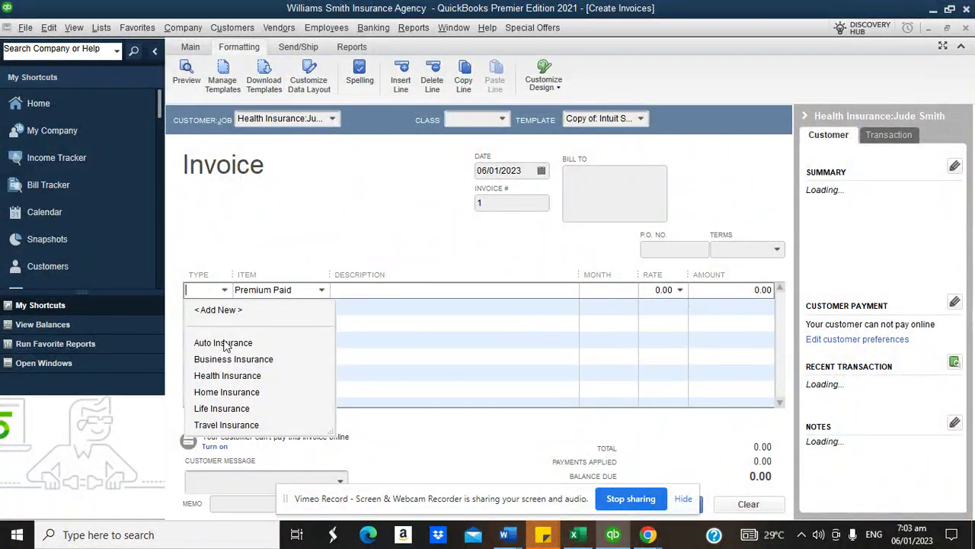
pyautogui.click(224, 375)
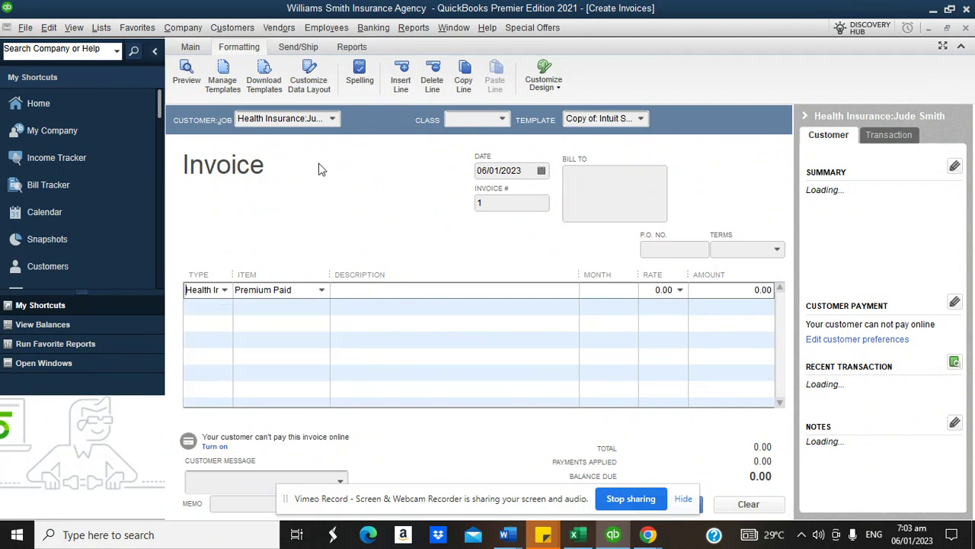
pyautogui.click(332, 119)
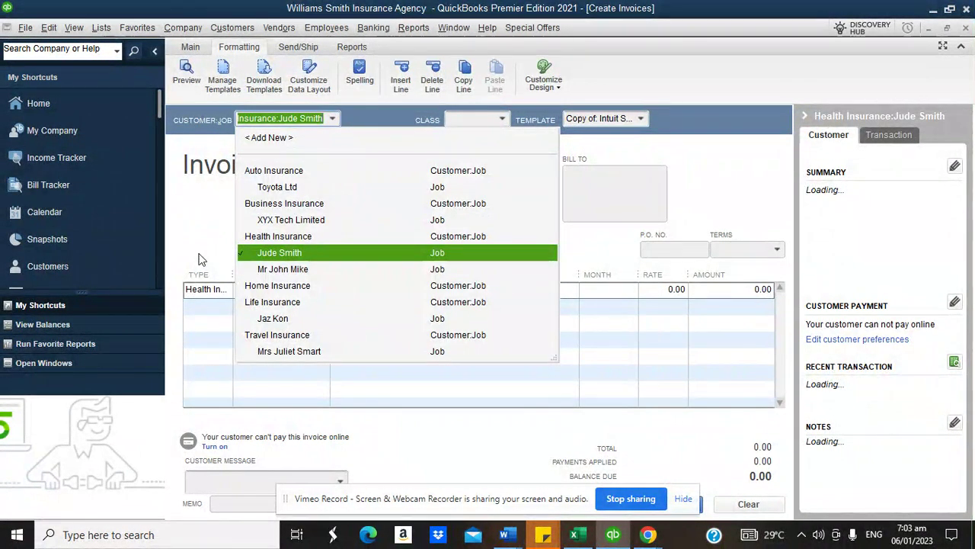
pyautogui.click(202, 260)
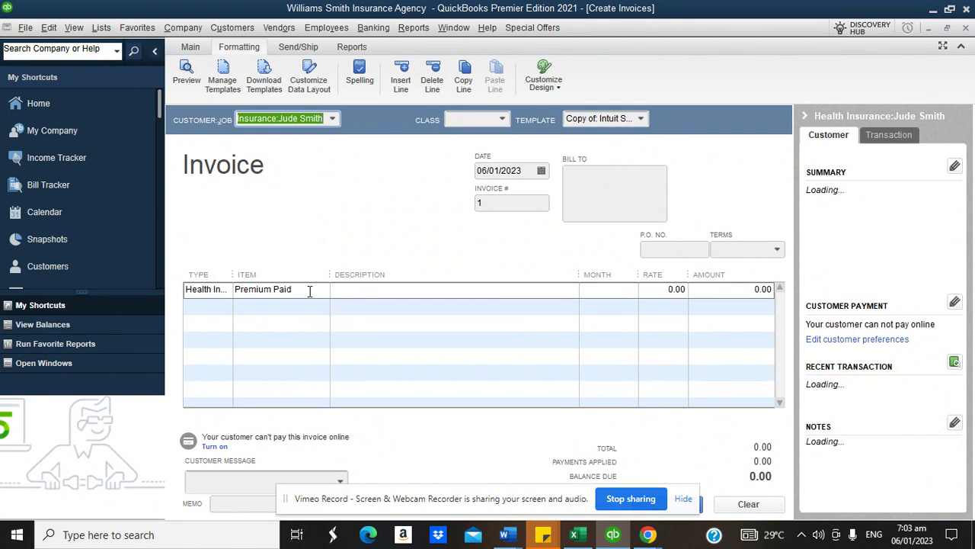
# - Enter 12 months and the description 'Being insurance premium paid for 12 months - Jan 2023 to Dec 2023'
pyautogui.click(360, 290)
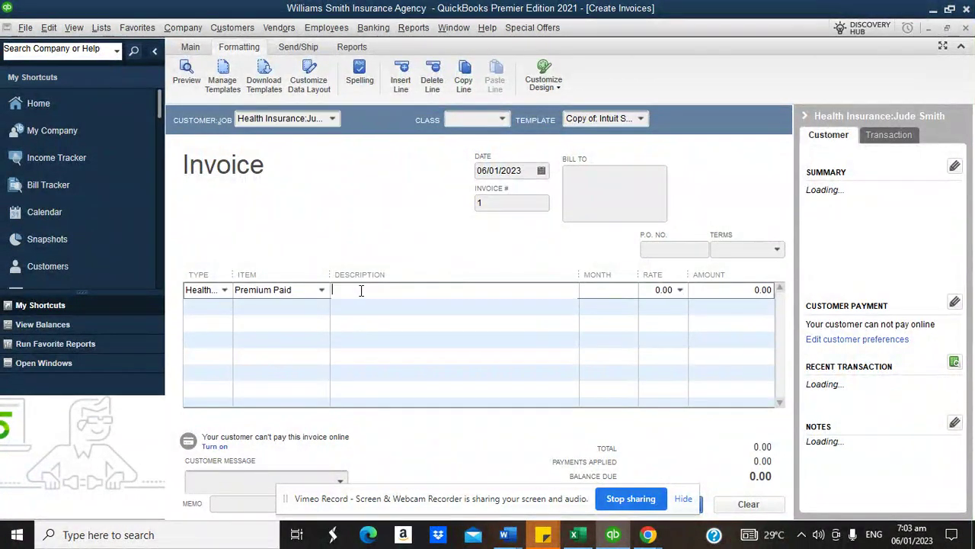
pyautogui.click(621, 292)
pyautogui.write('12')
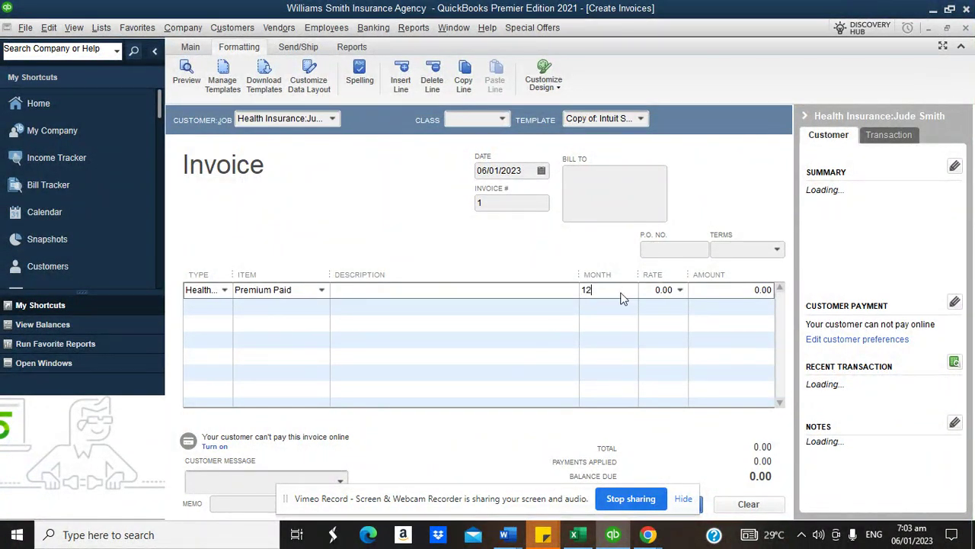
pyautogui.click(553, 293)
pyautogui.write('Being insurance')
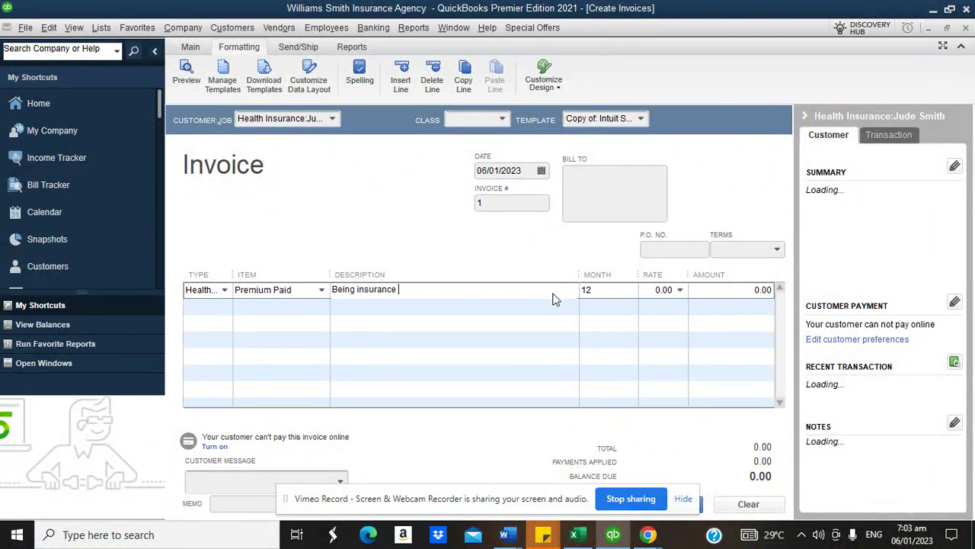
pyautogui.write(' premium paid f')
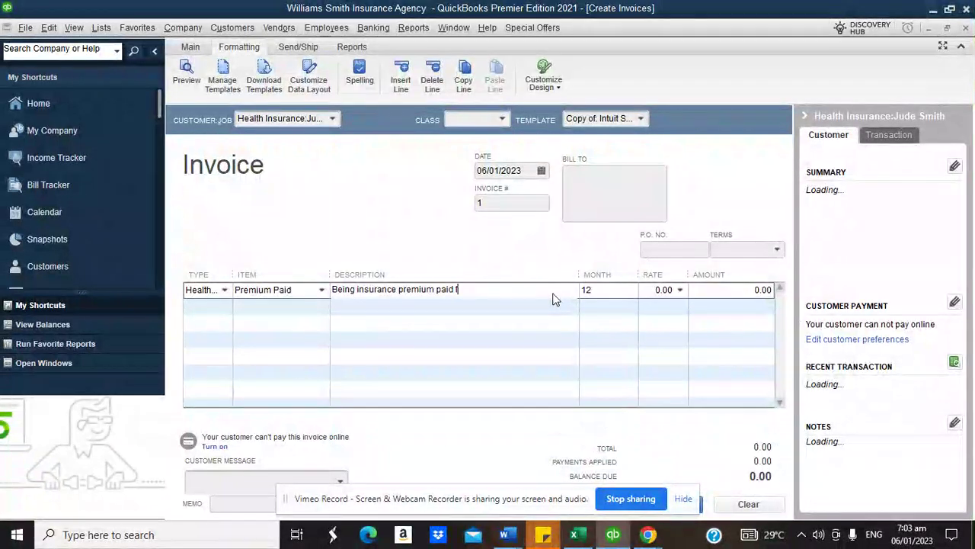
pyautogui.write('or 12')
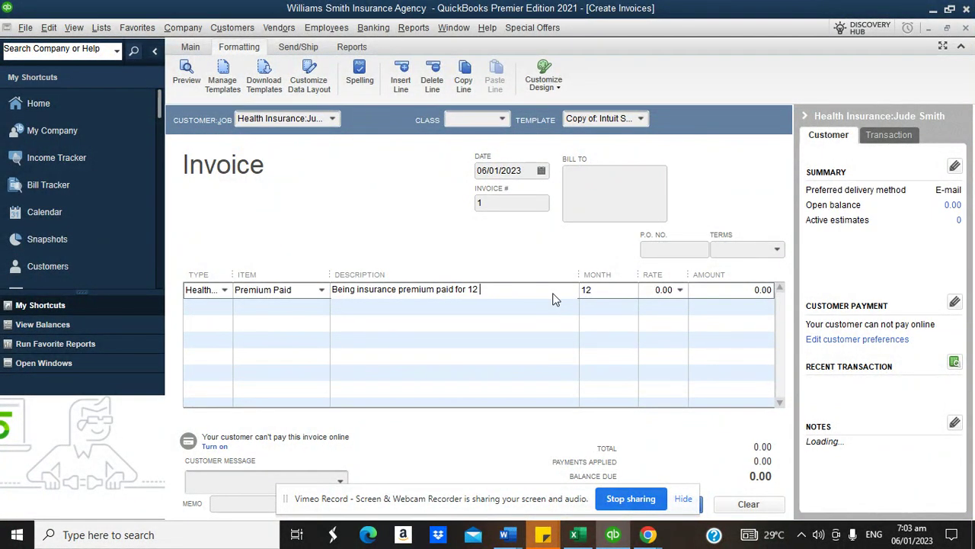
pyautogui.write(' months - Jan 20')
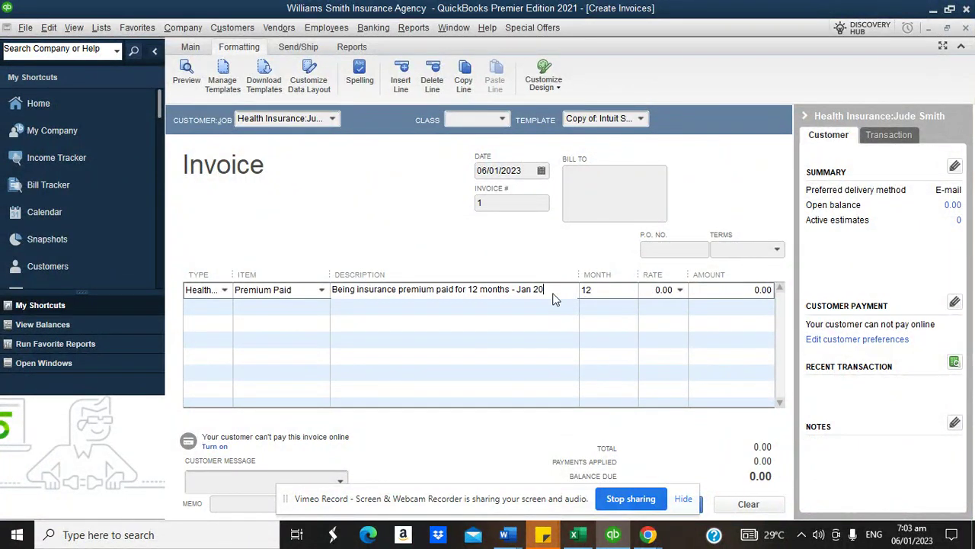
pyautogui.write('23 to Dec 2023')
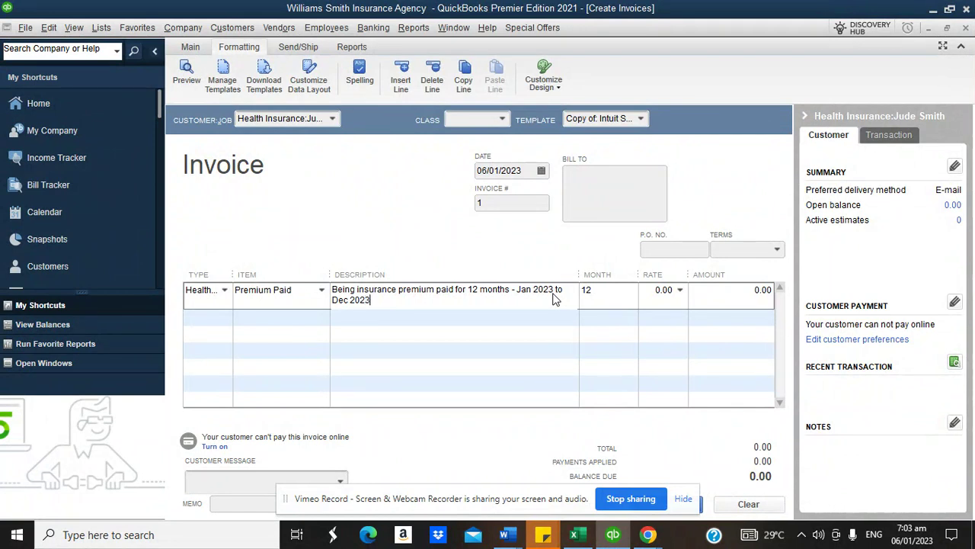
# - Set the rate to 20,000.00 for a 240,000.00 total and assign the Health Insurance class
pyautogui.click(644, 296)
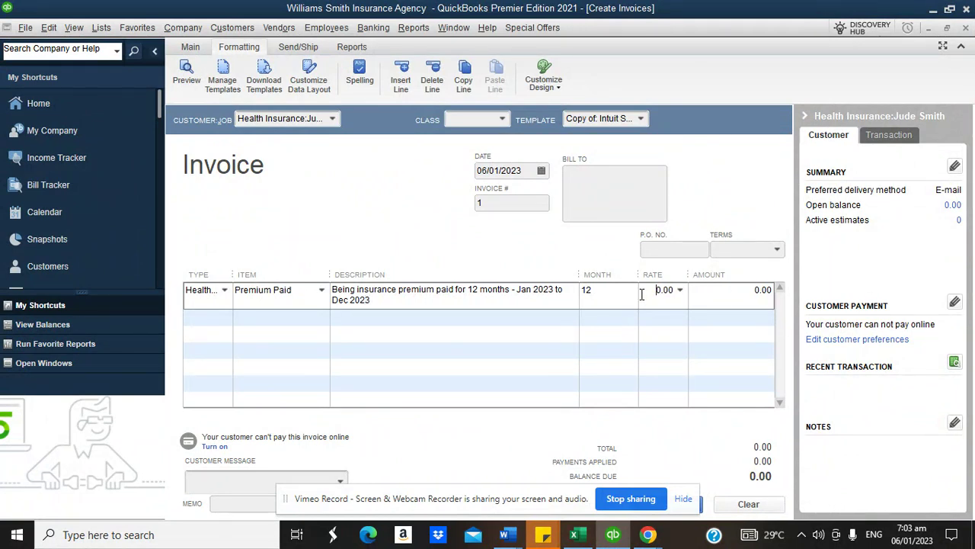
pyautogui.write('10000')
pyautogui.click(705, 291)
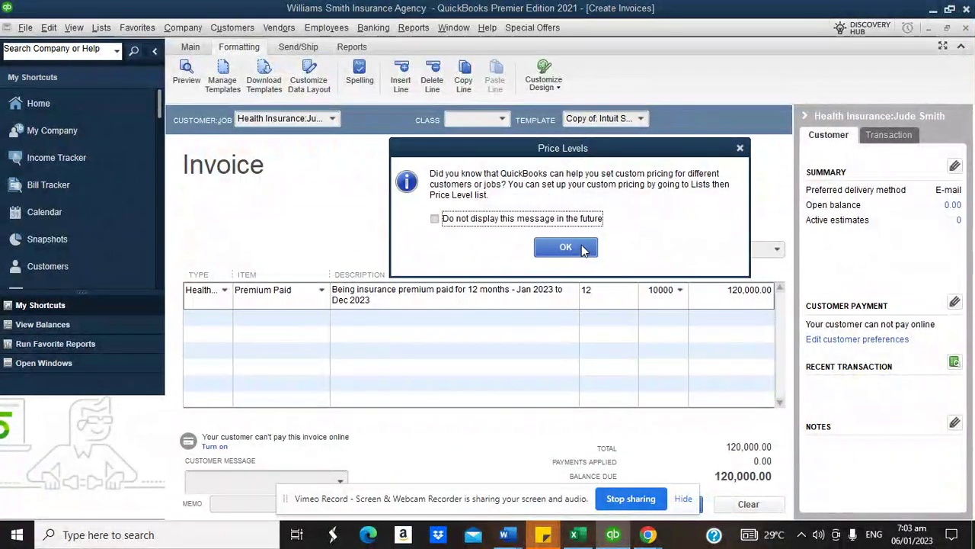
pyautogui.click(581, 247)
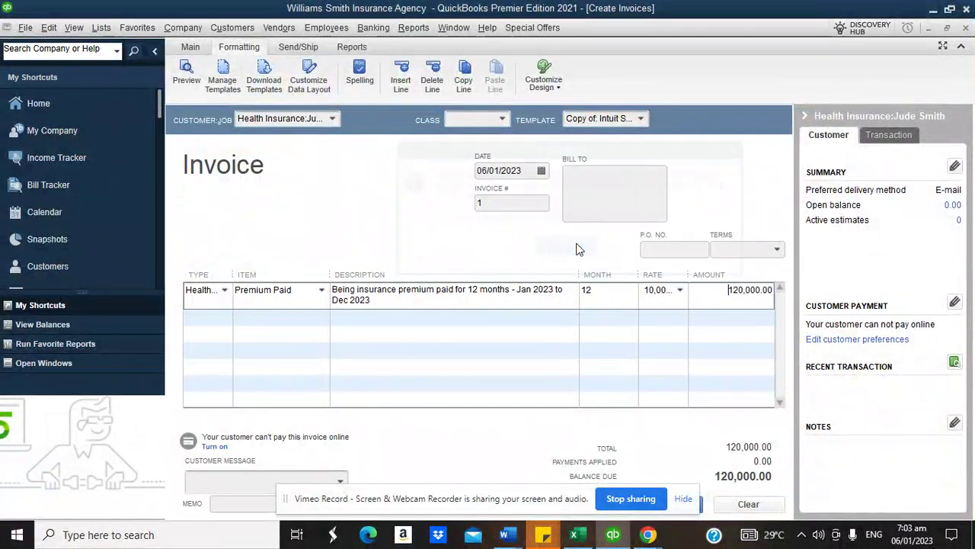
pyautogui.click(652, 290)
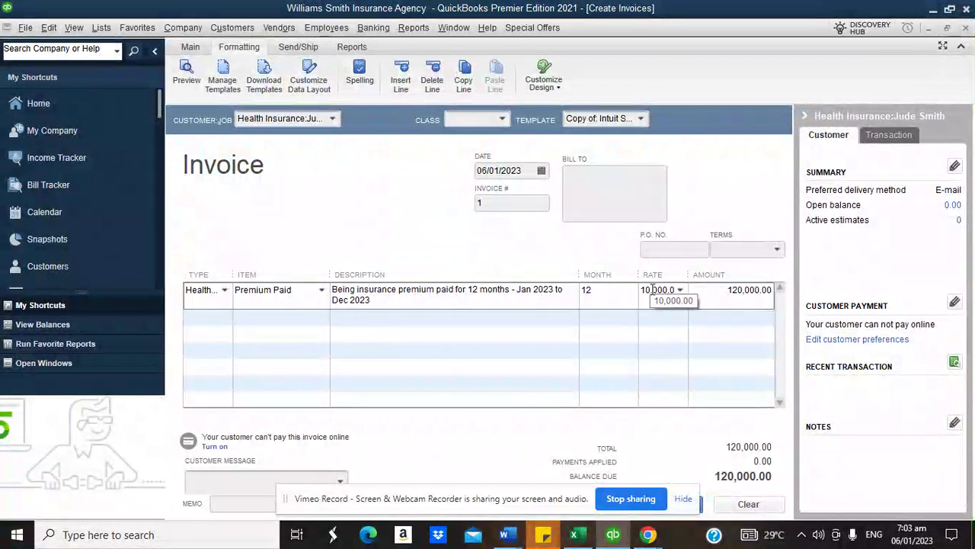
pyautogui.press('BackSpace')
pyautogui.write('2')
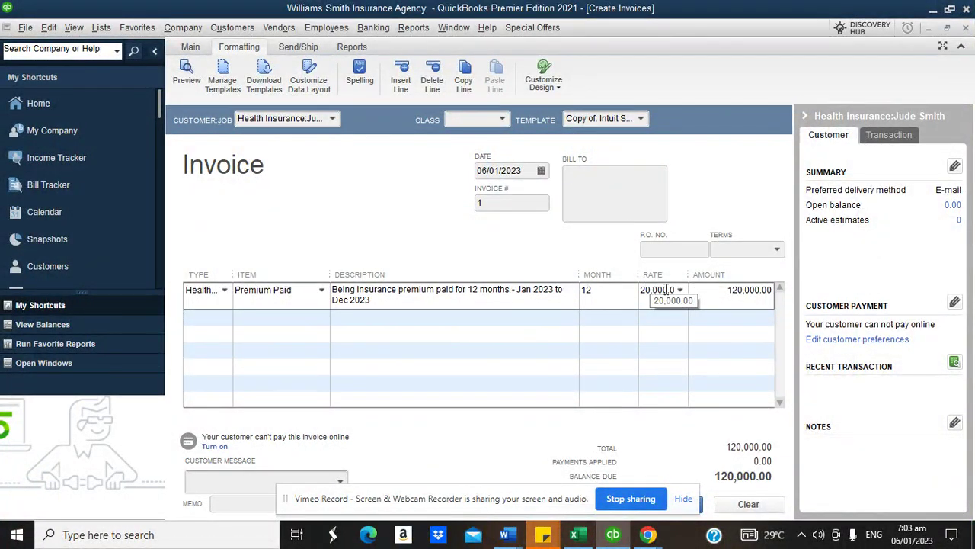
pyautogui.click(701, 290)
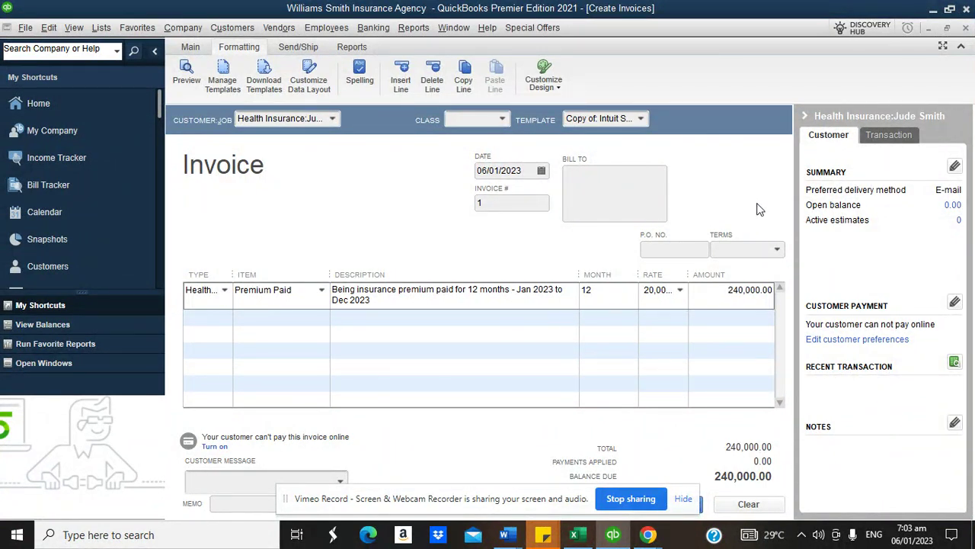
pyautogui.click(503, 119)
pyautogui.click(479, 201)
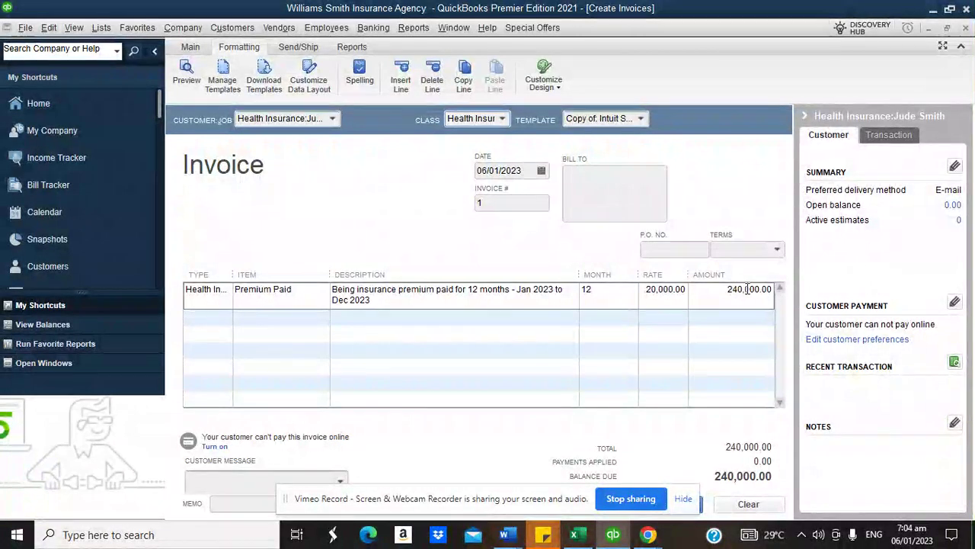
# - Add a second line with Type Health Insurance and the Commisson on Premium item
pyautogui.click(227, 320)
pyautogui.click(226, 322)
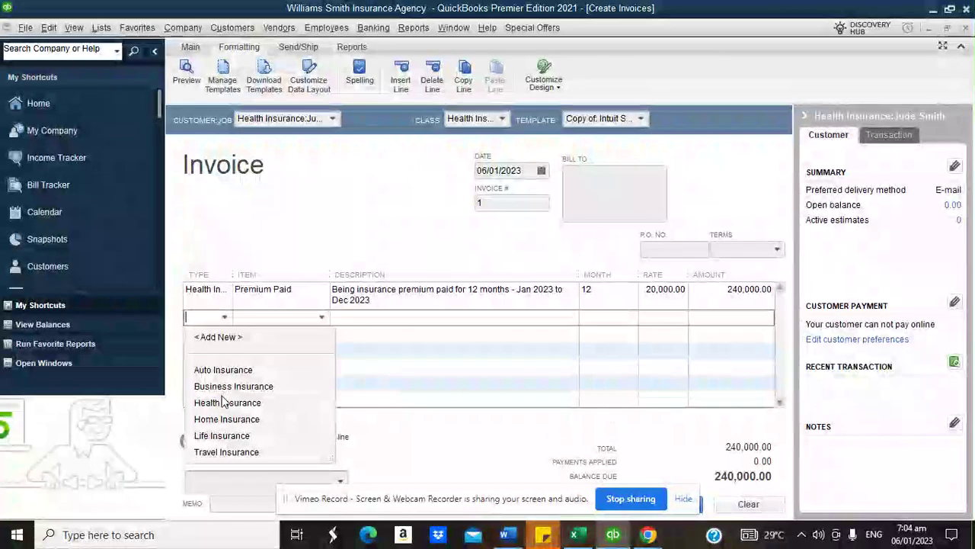
pyautogui.click(225, 404)
pyautogui.click(321, 318)
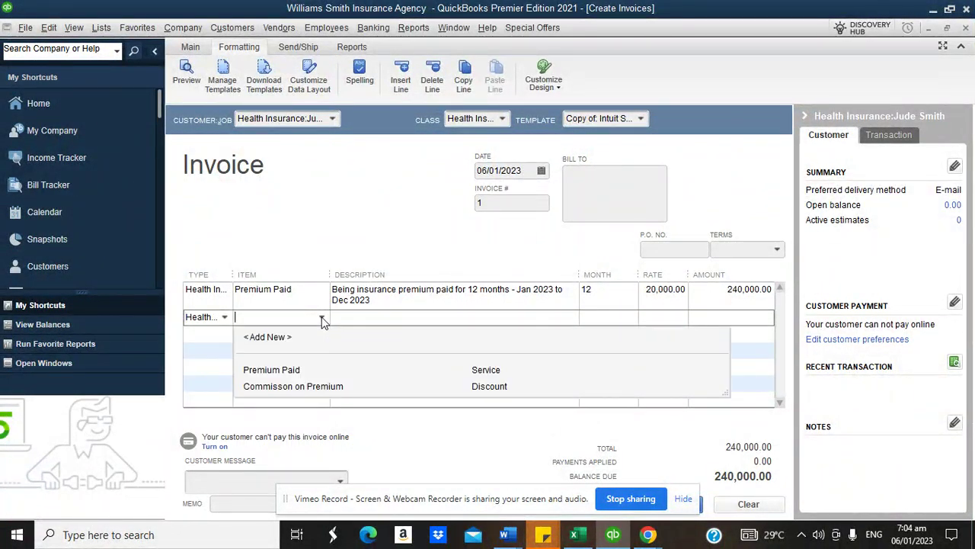
pyautogui.click(376, 268)
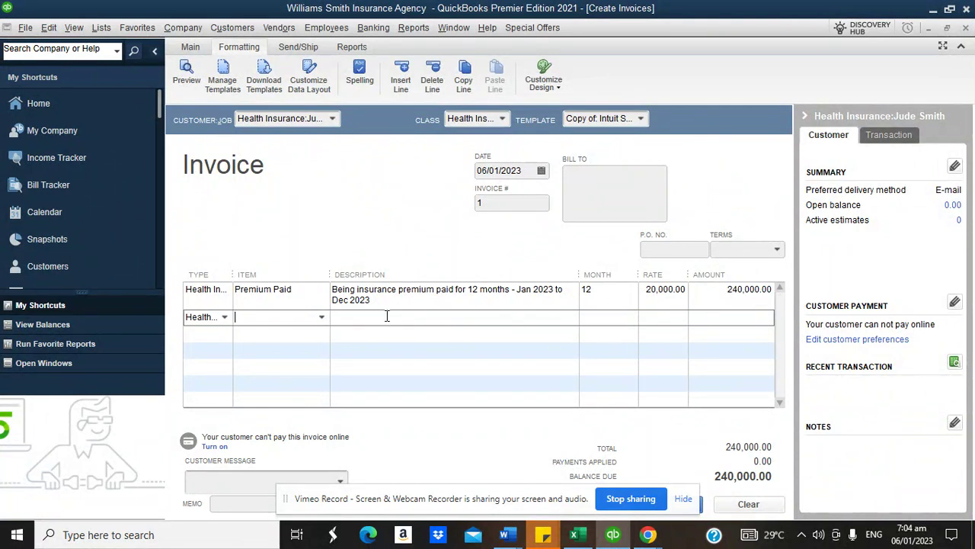
pyautogui.click(321, 318)
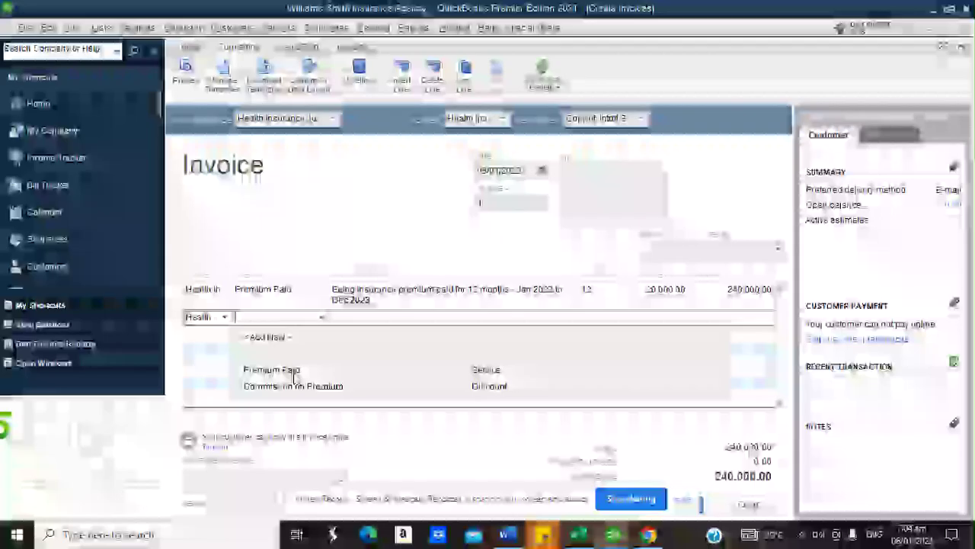
pyautogui.click(288, 388)
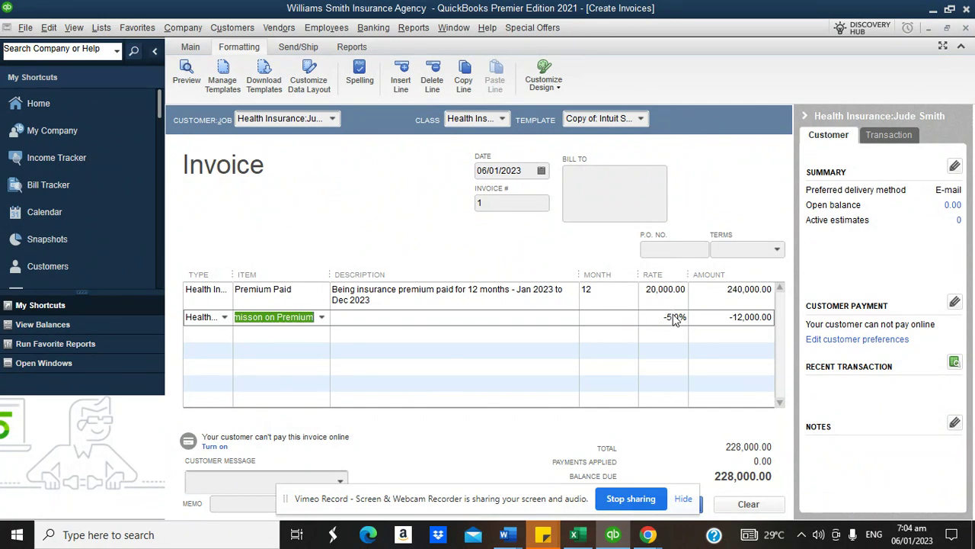
# - Describe it as 'Being commission earned on health insurance premium' and commit the -12,000.00 line
pyautogui.click(418, 316)
pyautogui.write('Bei')
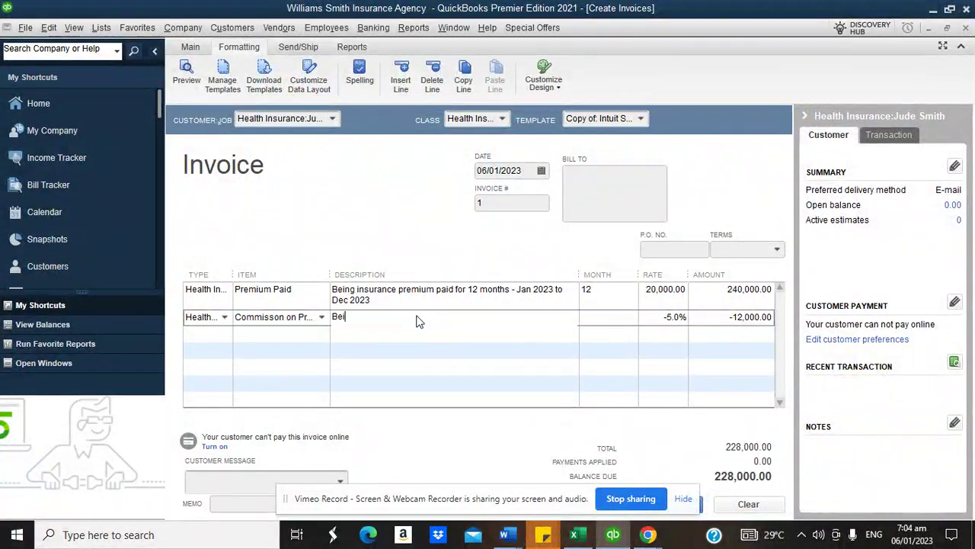
pyautogui.write('ng commission earned on health insuran')
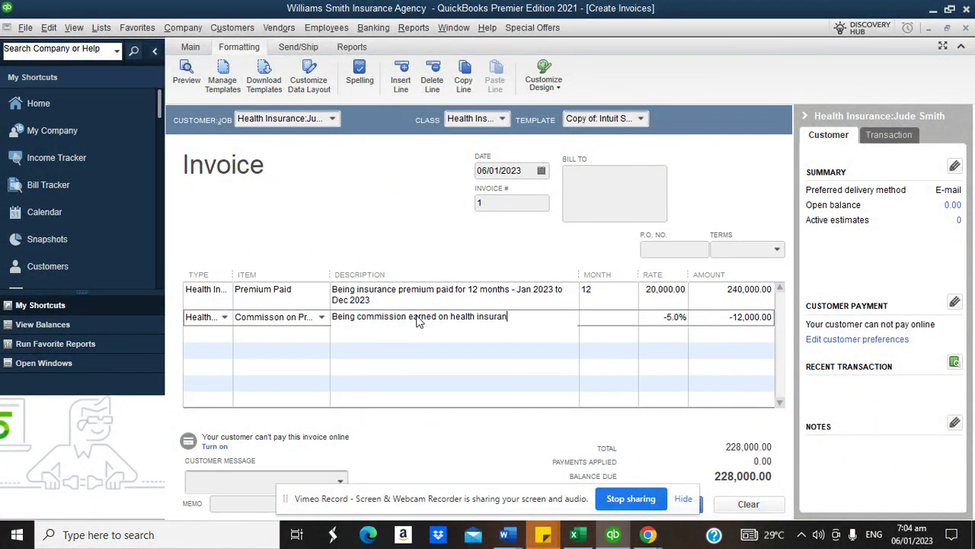
pyautogui.write('ce premium')
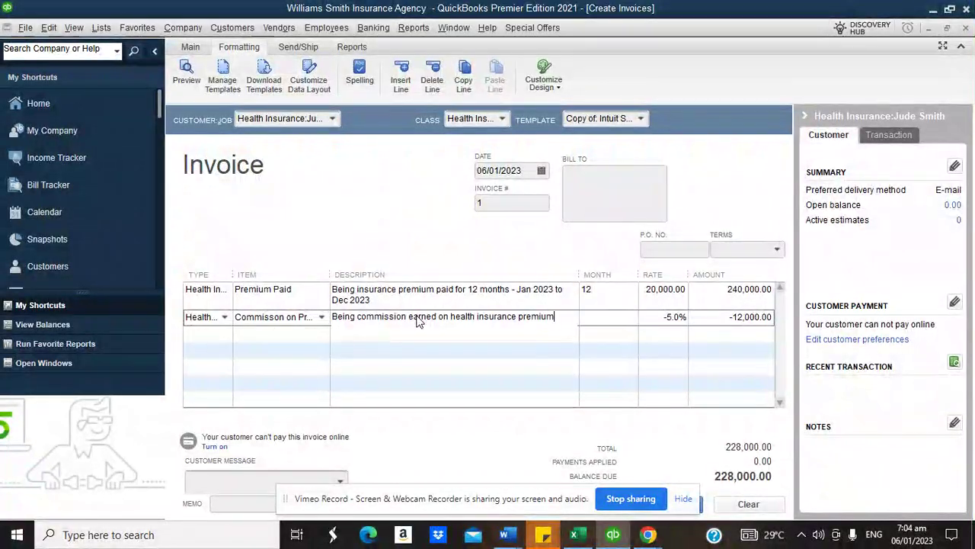
pyautogui.click(612, 213)
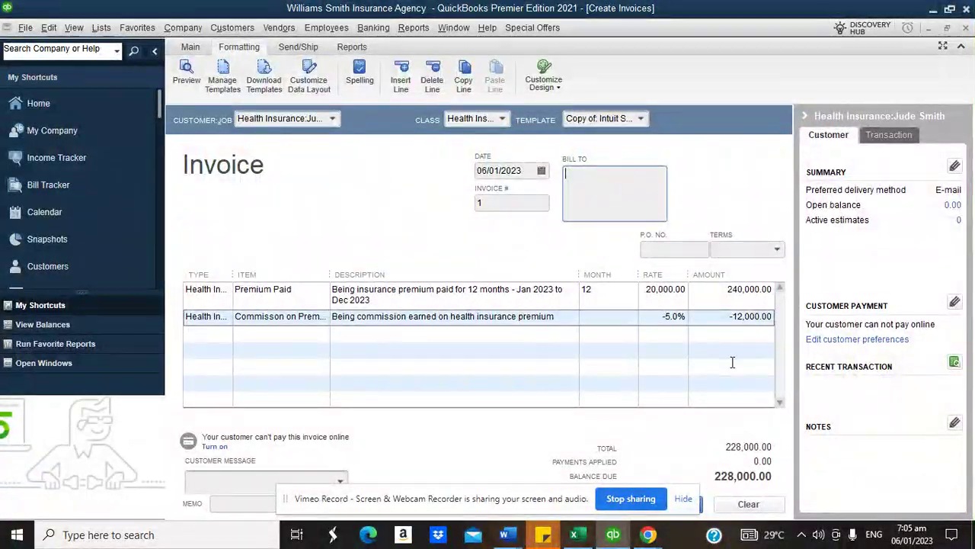
pyautogui.moveTo(296, 512); pyautogui.dragTo(87, 507)
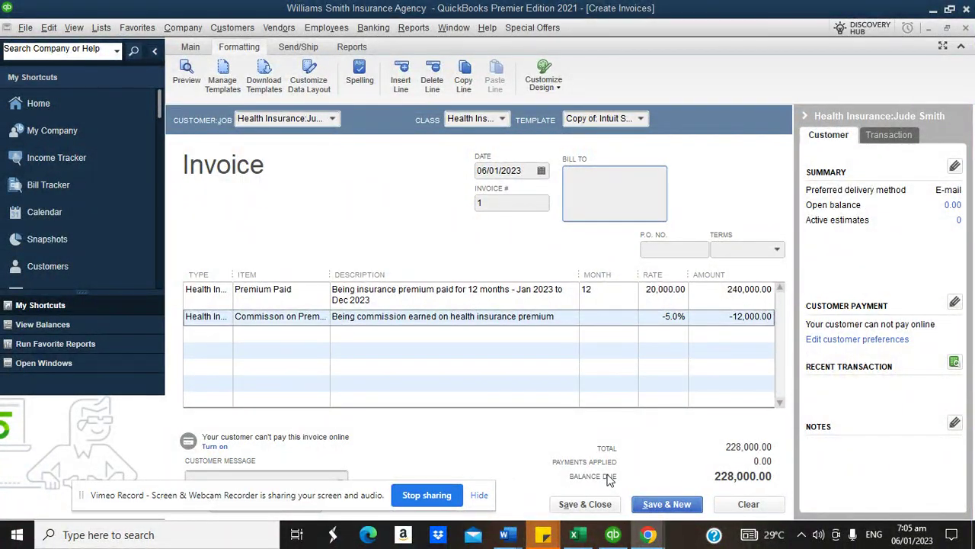
# - Save the invoice, ignoring the Dec spelling flag, and confirm Profit & Loss shows -12,000.00 commission
pyautogui.click(586, 503)
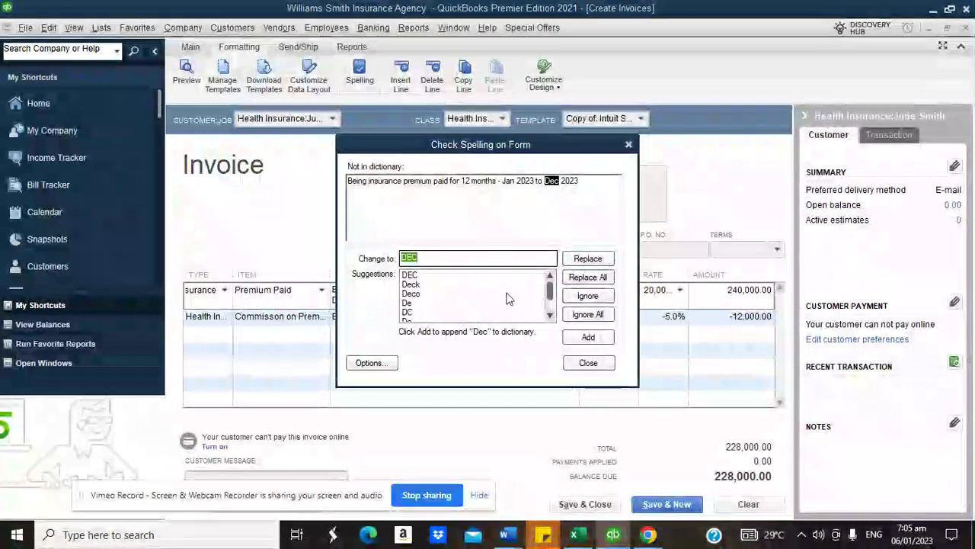
pyautogui.click(576, 314)
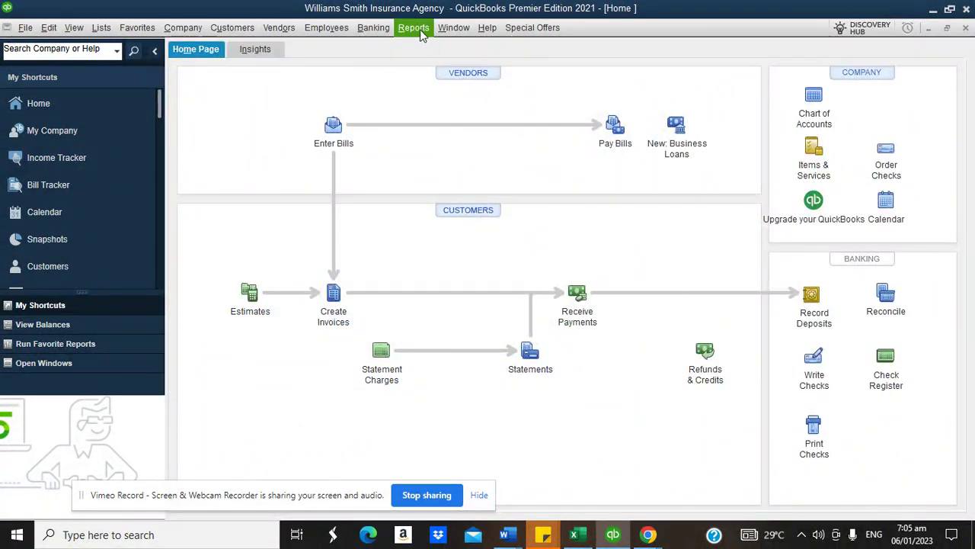
pyautogui.click(420, 29)
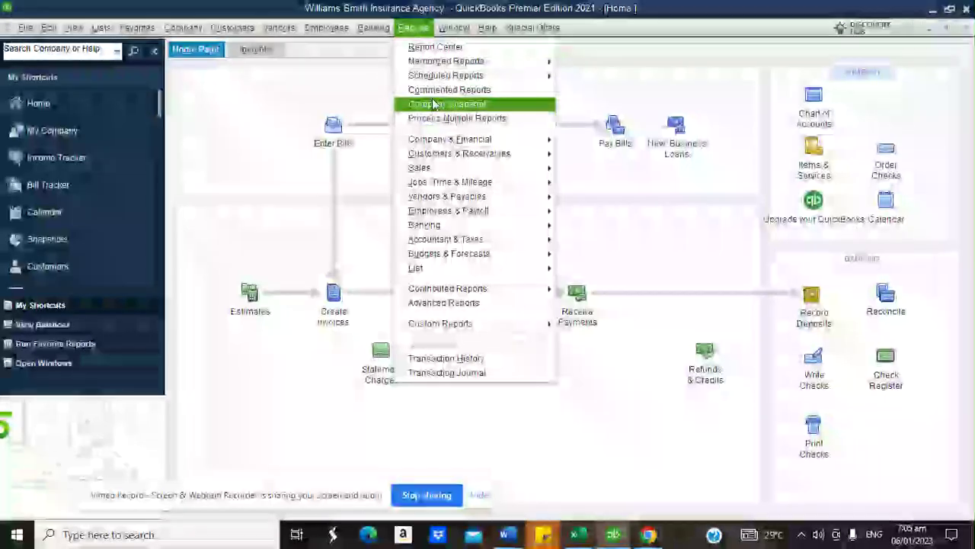
pyautogui.moveTo(436, 144)
pyautogui.click(577, 143)
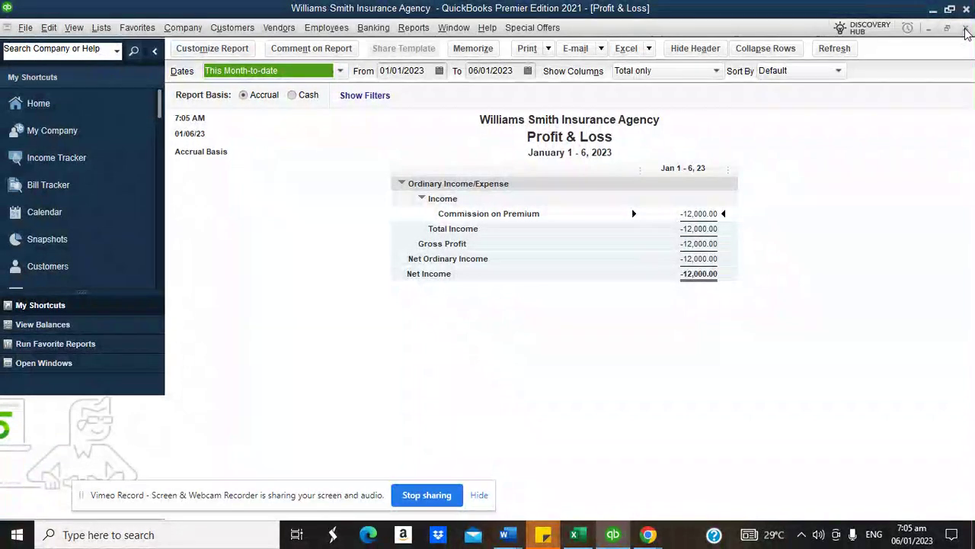
pyautogui.press('Escape')
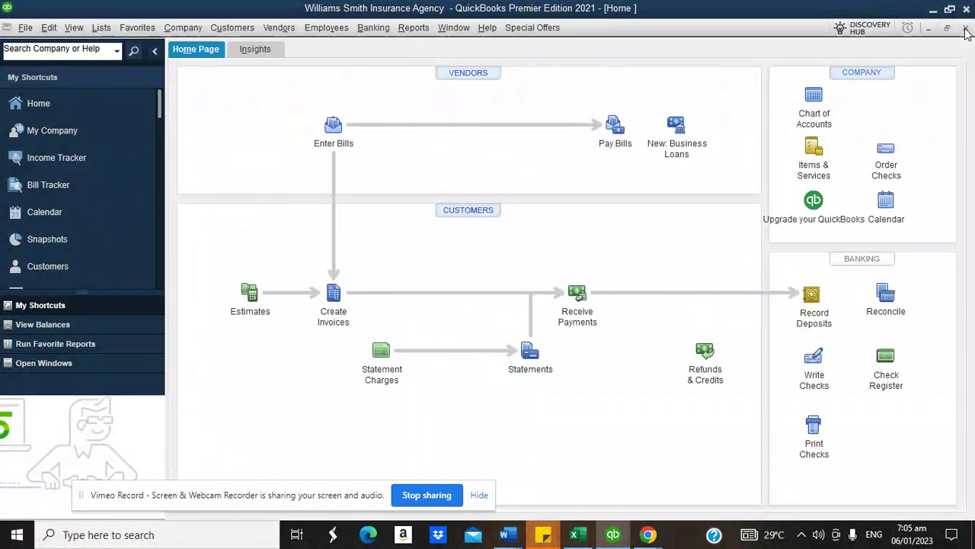
# - Review the commission item's 5.0% settings without changes, then start invoice number 2
pyautogui.click(406, 30)
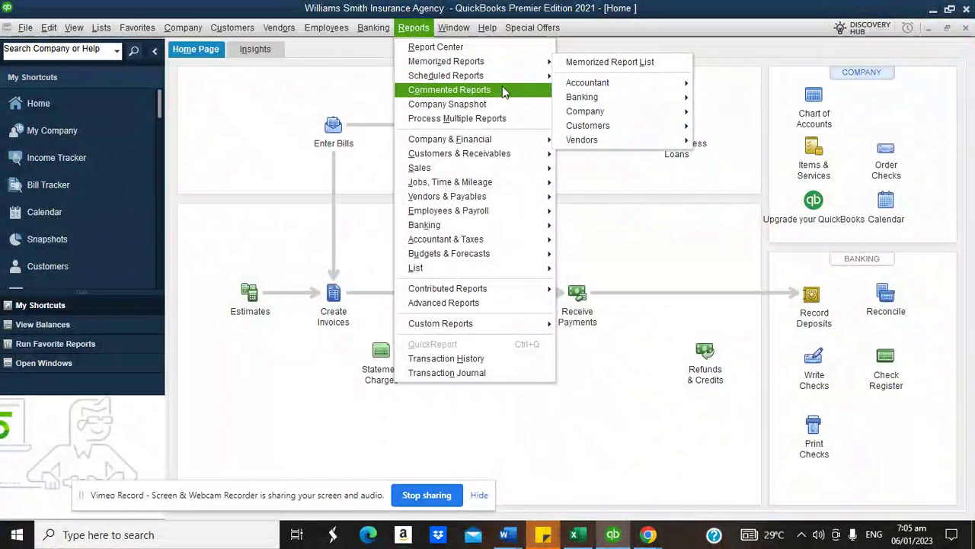
pyautogui.click(278, 117)
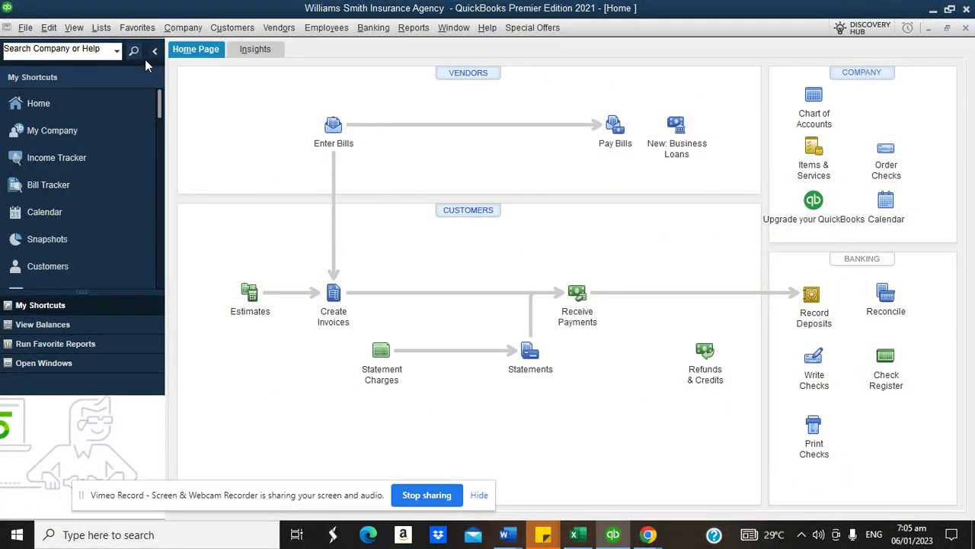
pyautogui.click(102, 28)
pyautogui.click(143, 63)
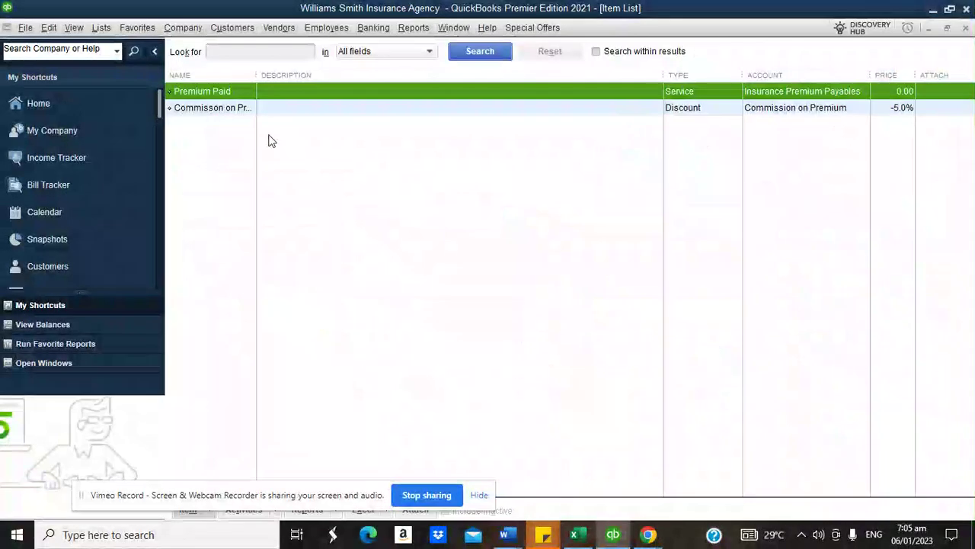
pyautogui.rightClick(221, 113)
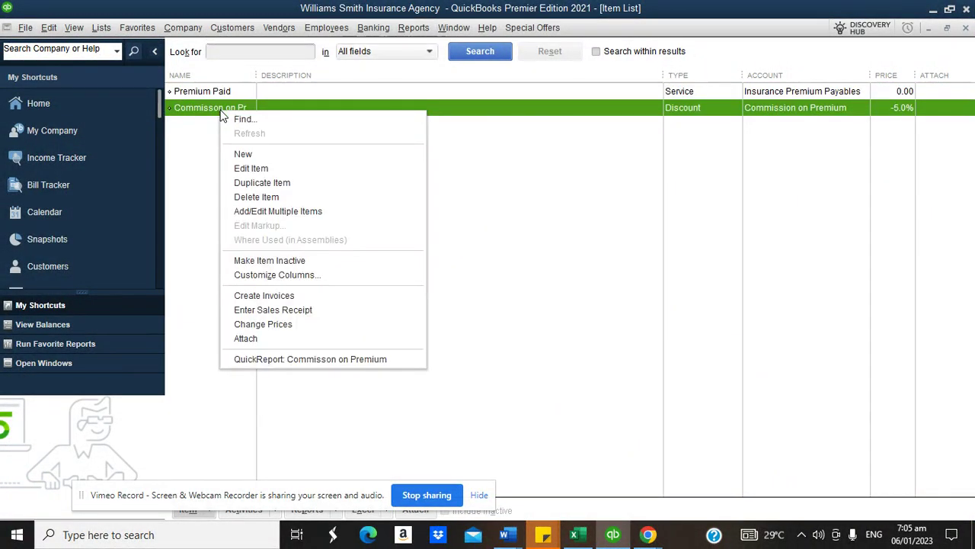
pyautogui.click(248, 166)
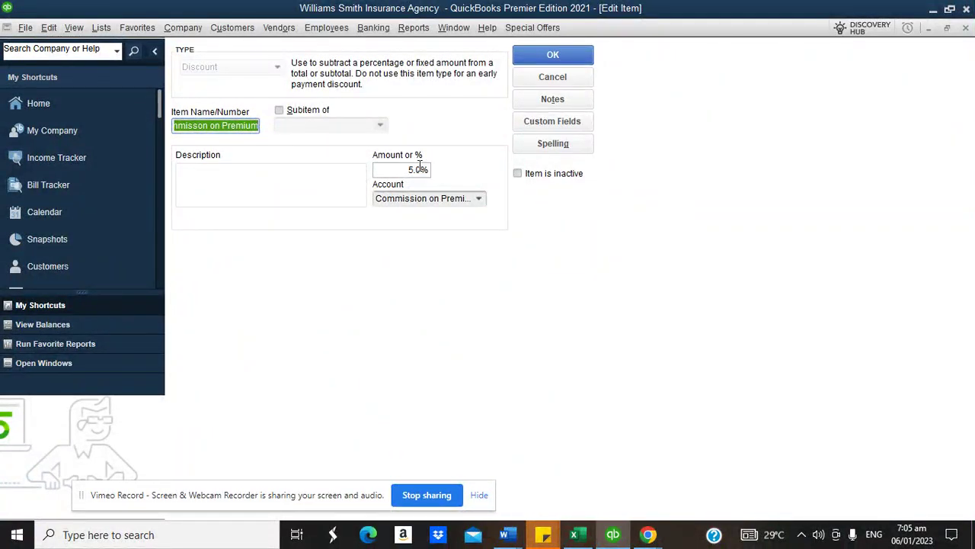
pyautogui.click(552, 77)
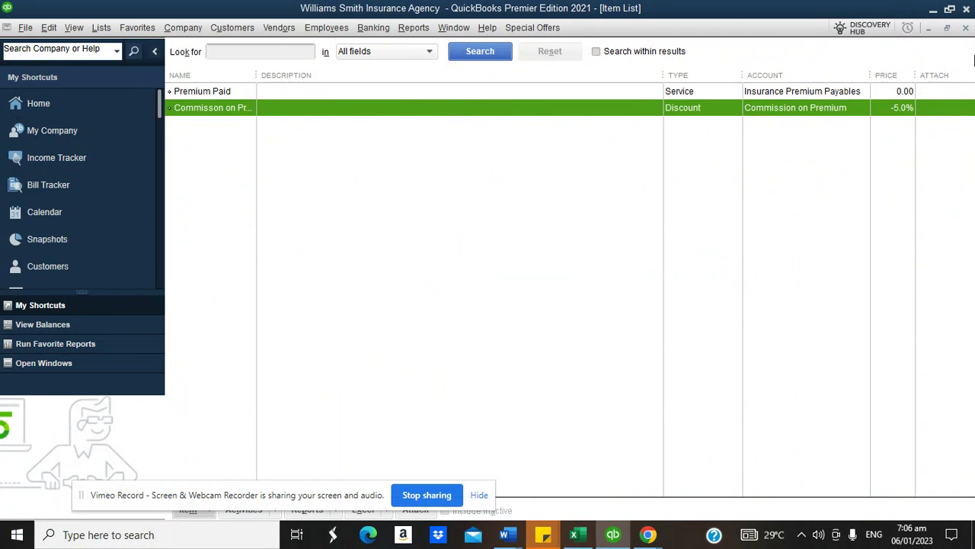
pyautogui.click(964, 29)
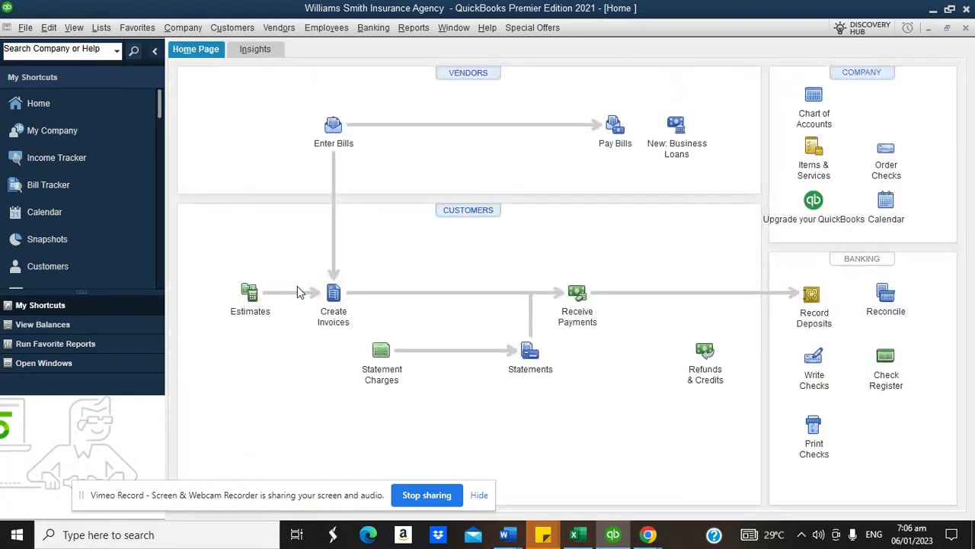
pyautogui.click(331, 292)
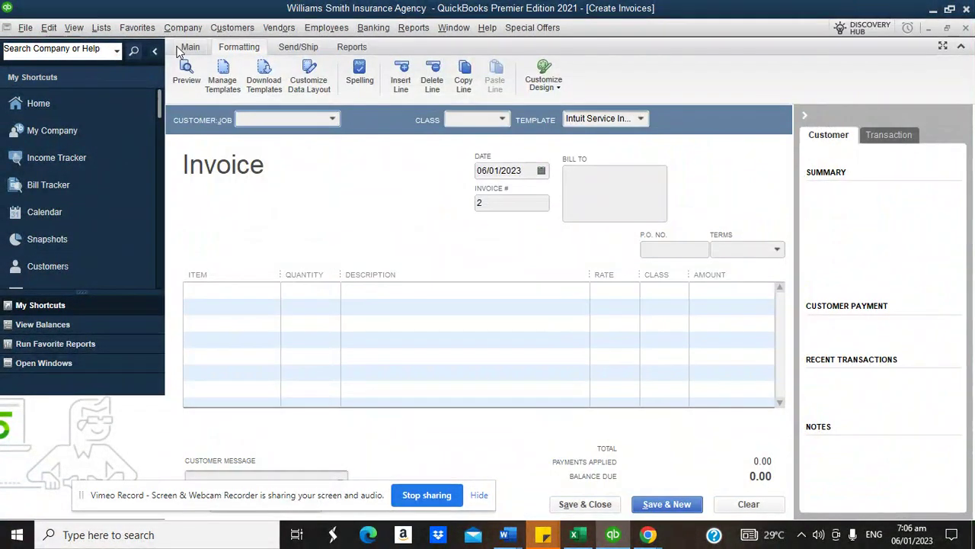
# - Go back to saved invoice 1 and delete it
pyautogui.click(190, 47)
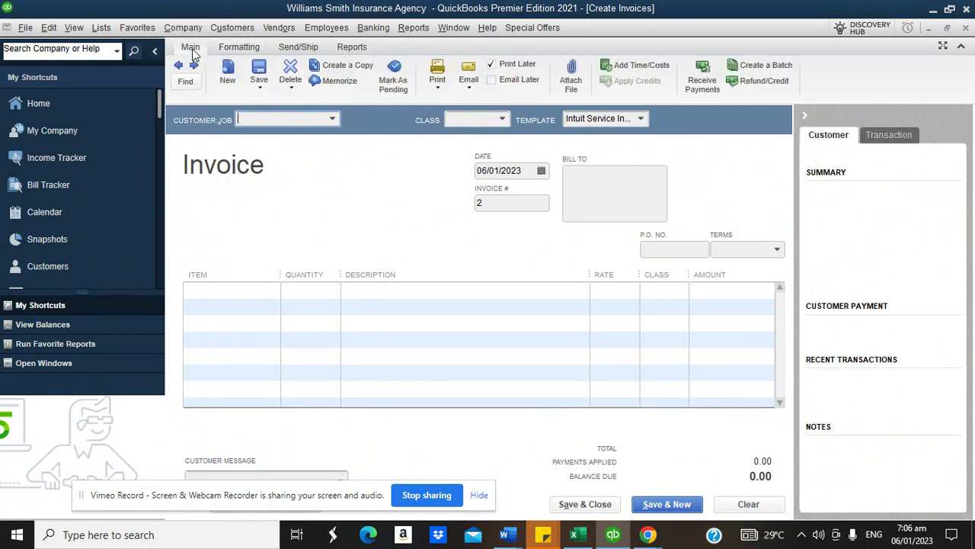
pyautogui.click(181, 66)
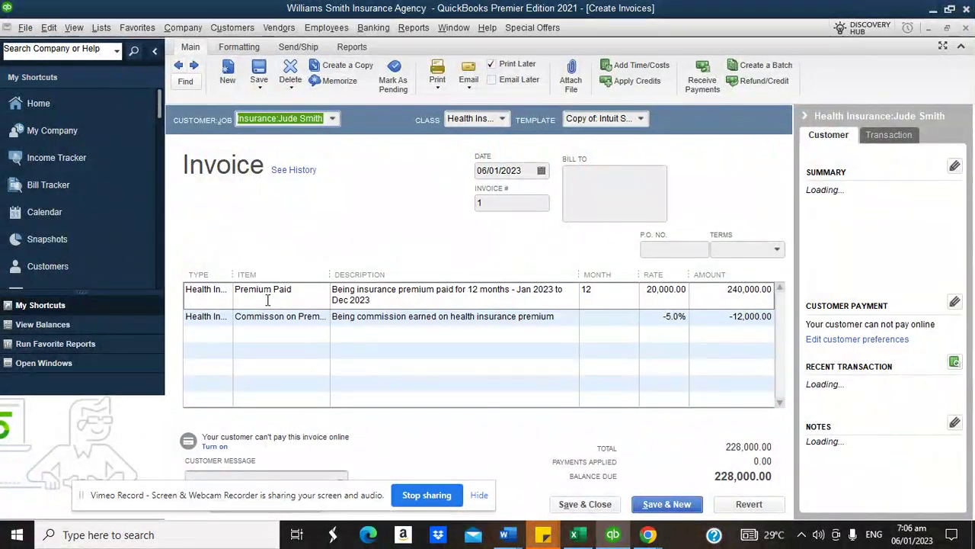
pyautogui.rightClick(363, 203)
pyautogui.click(405, 297)
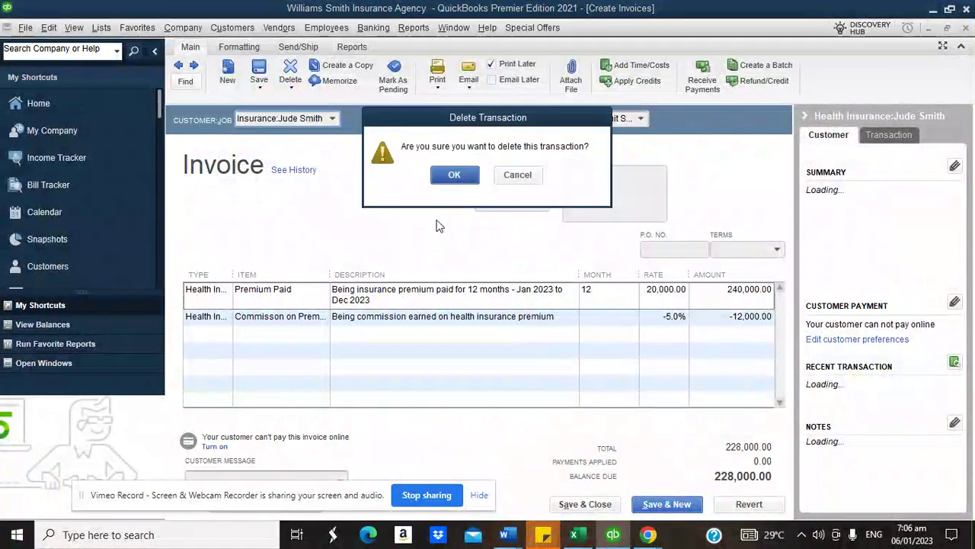
pyautogui.click(451, 175)
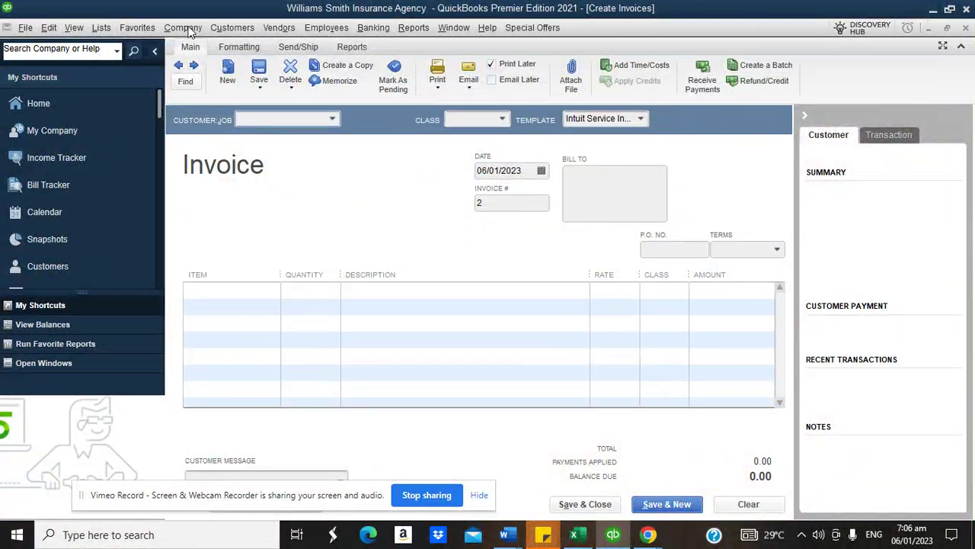
# - Delete the Commisson on Premium item from the Item List
pyautogui.click(103, 28)
pyautogui.click(110, 61)
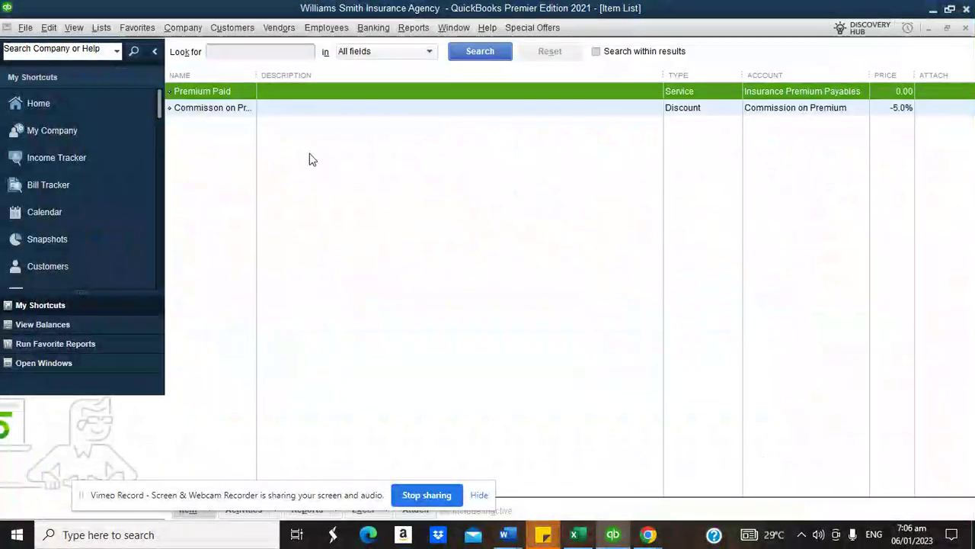
pyautogui.rightClick(233, 111)
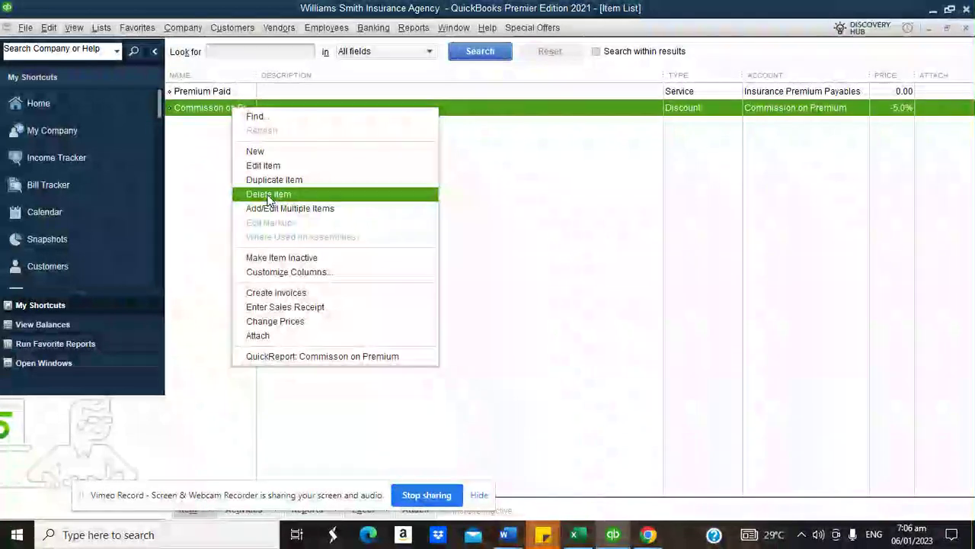
pyautogui.click(267, 193)
pyautogui.click(455, 175)
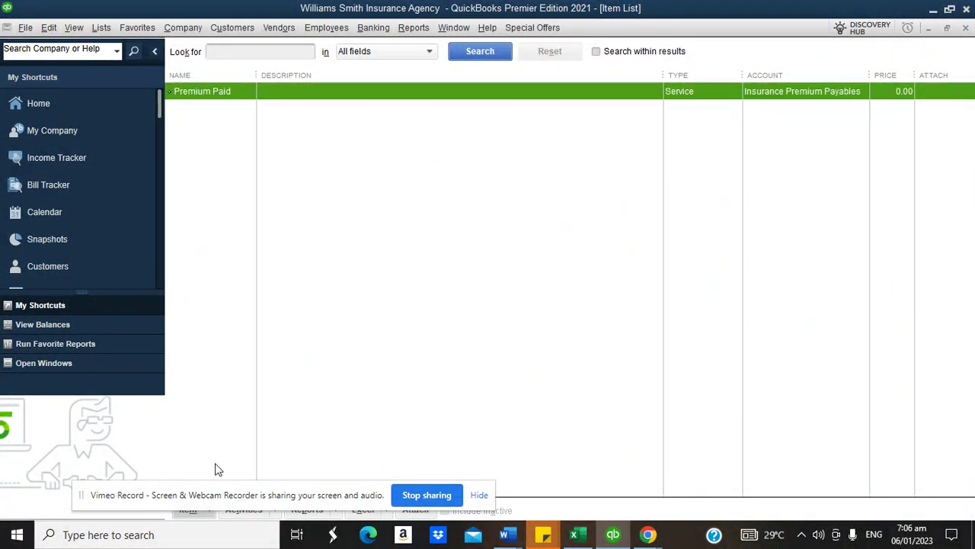
pyautogui.moveTo(84, 503); pyautogui.dragTo(442, 485)
# - Begin a new Other Charge item, cancel it, and close the Item List
pyautogui.click(188, 509)
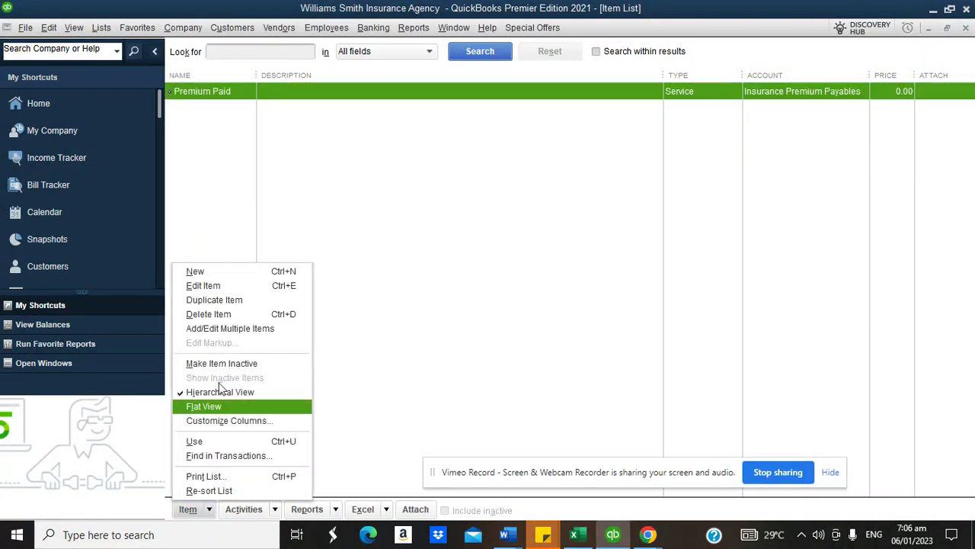
pyautogui.click(211, 271)
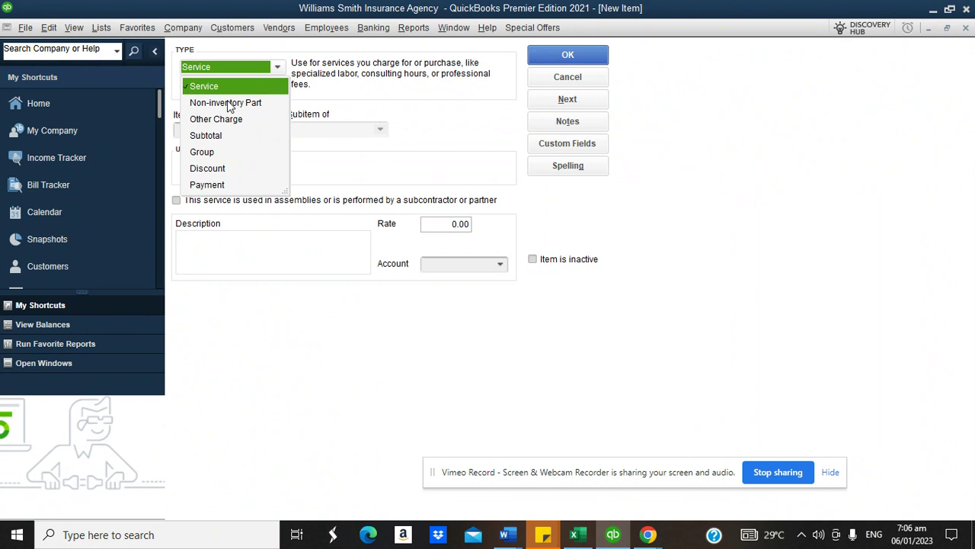
pyautogui.click(220, 120)
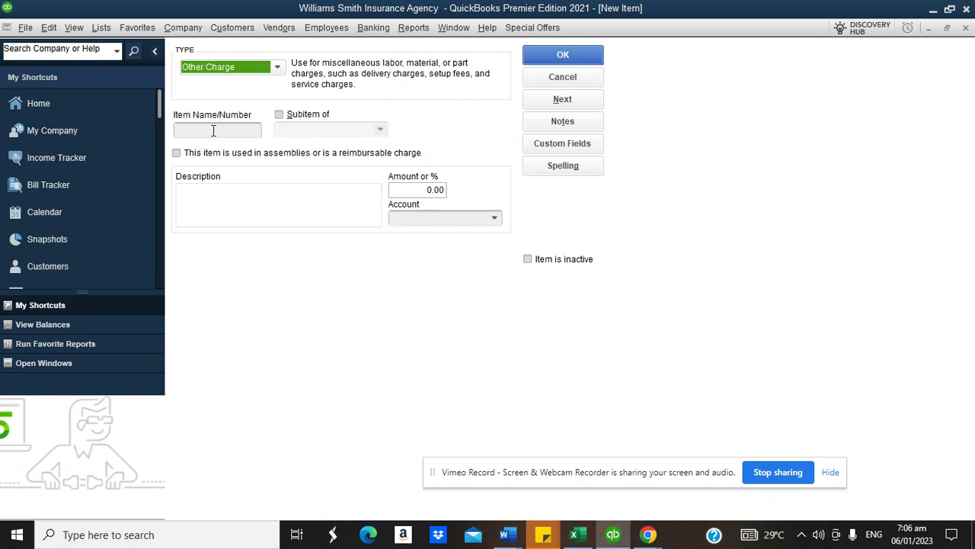
pyautogui.click(214, 131)
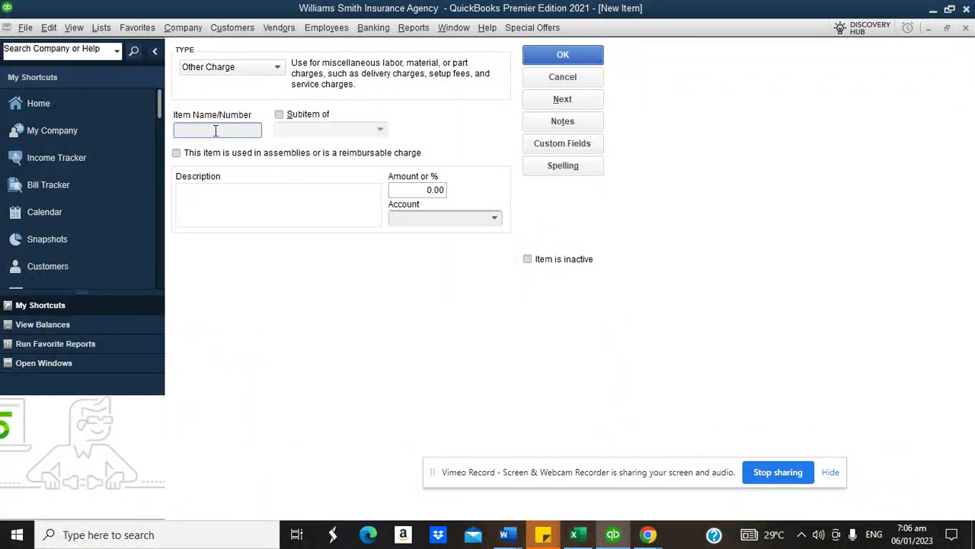
pyautogui.click(560, 78)
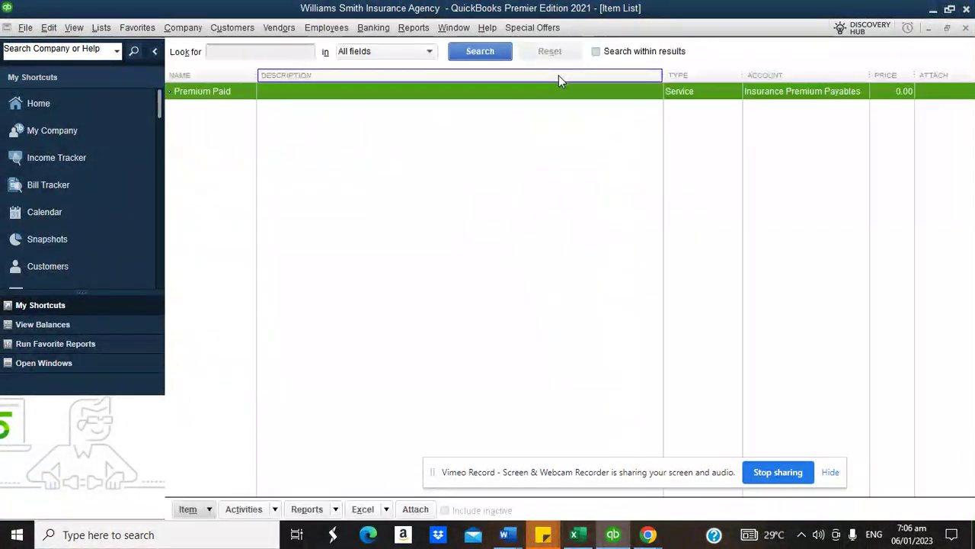
pyautogui.click(965, 28)
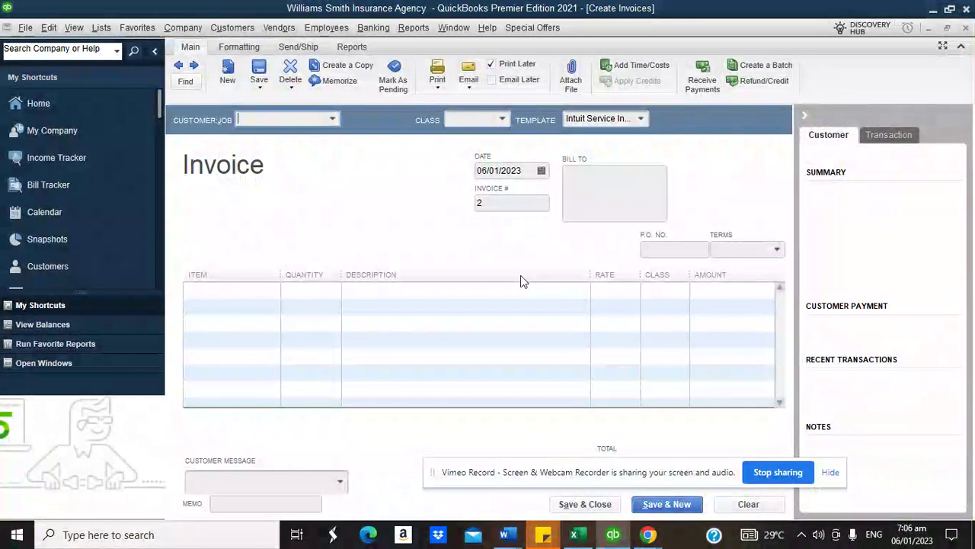
# - Bill the invoice to the Health Insurance job using the Copy of: Intuit Service Invoice template
pyautogui.click(332, 121)
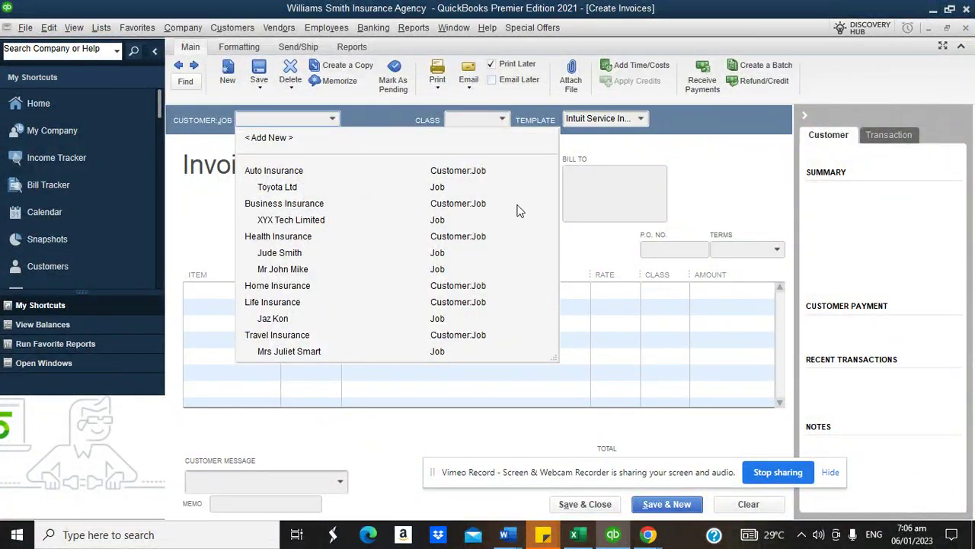
pyautogui.click(666, 176)
pyautogui.click(268, 295)
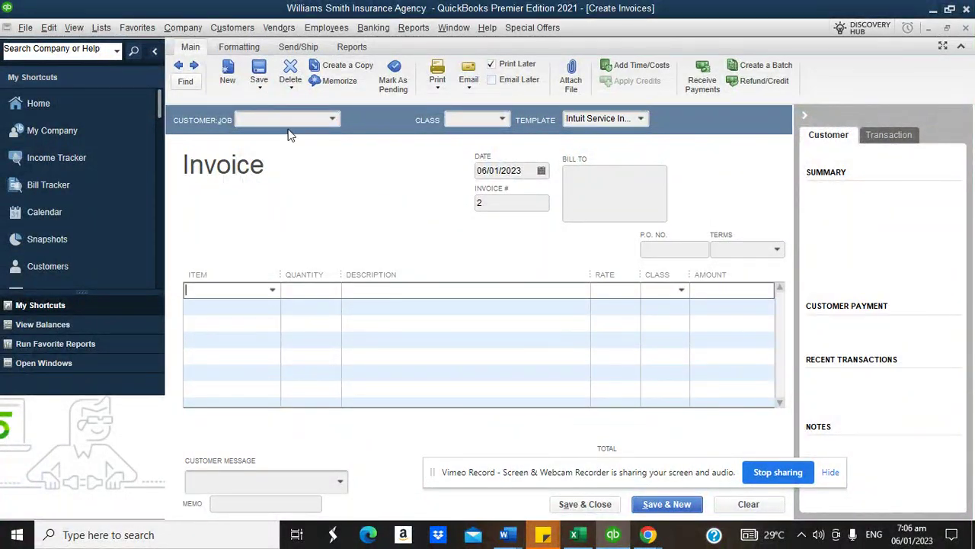
pyautogui.click(332, 120)
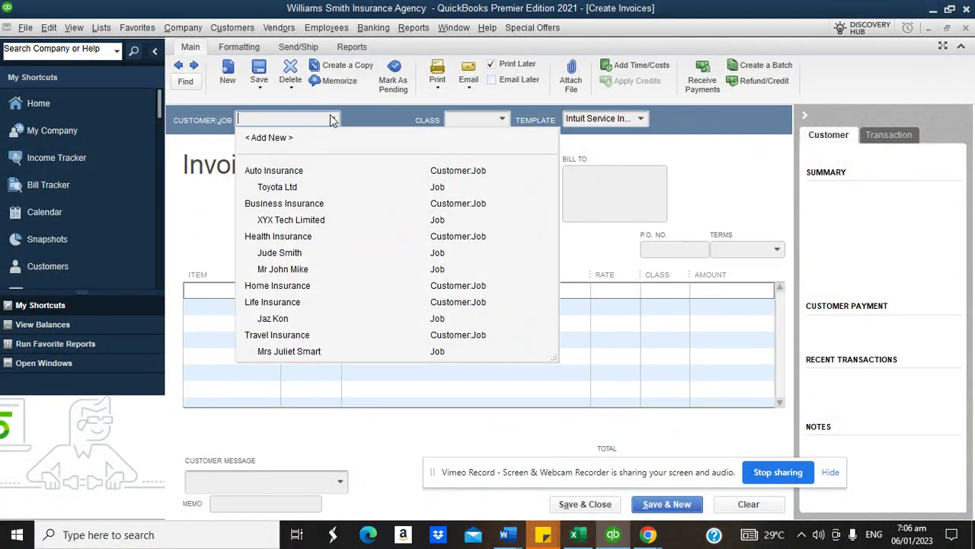
pyautogui.click(280, 252)
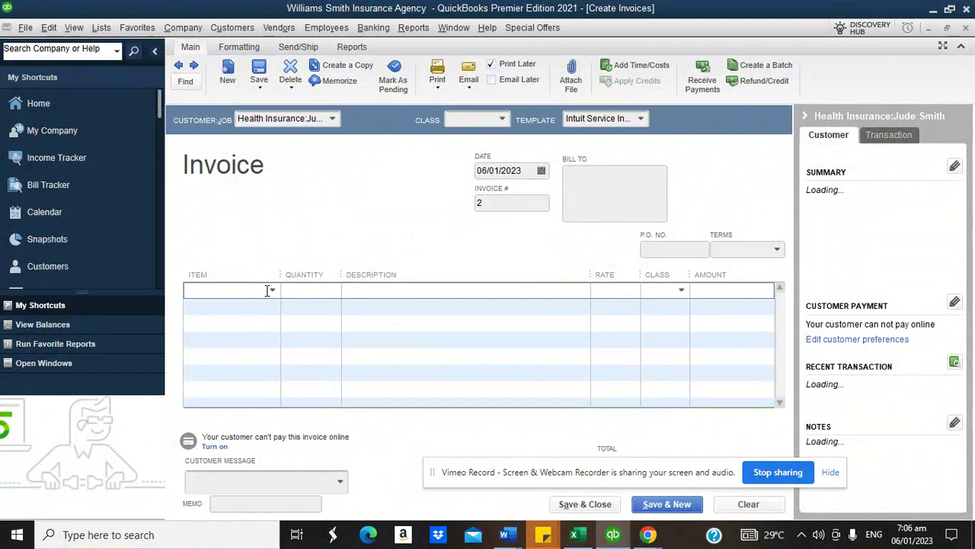
pyautogui.click(642, 120)
pyautogui.click(609, 138)
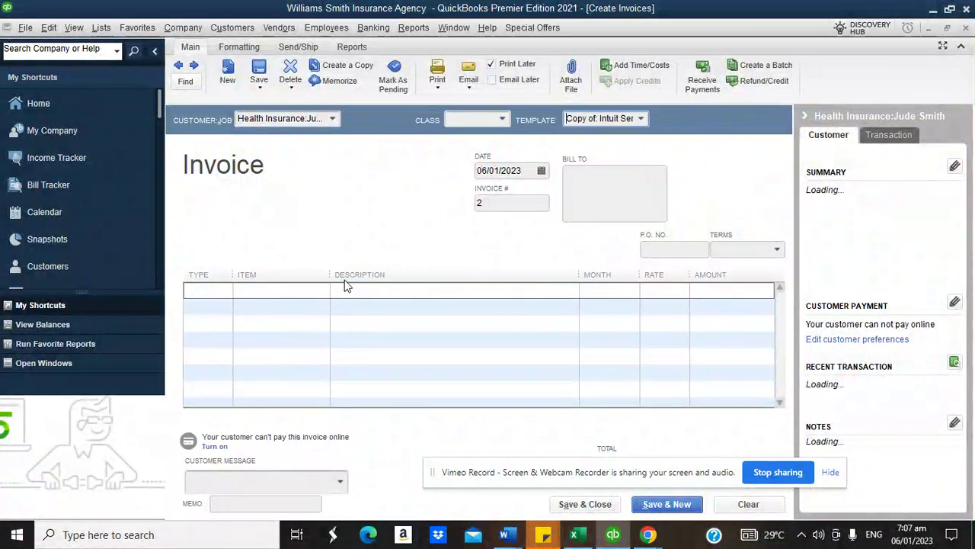
# - Add a Health Insurance Premium Paid line for 12 months at 20,000.00, totalling 240,000.00
pyautogui.click(217, 291)
pyautogui.click(227, 291)
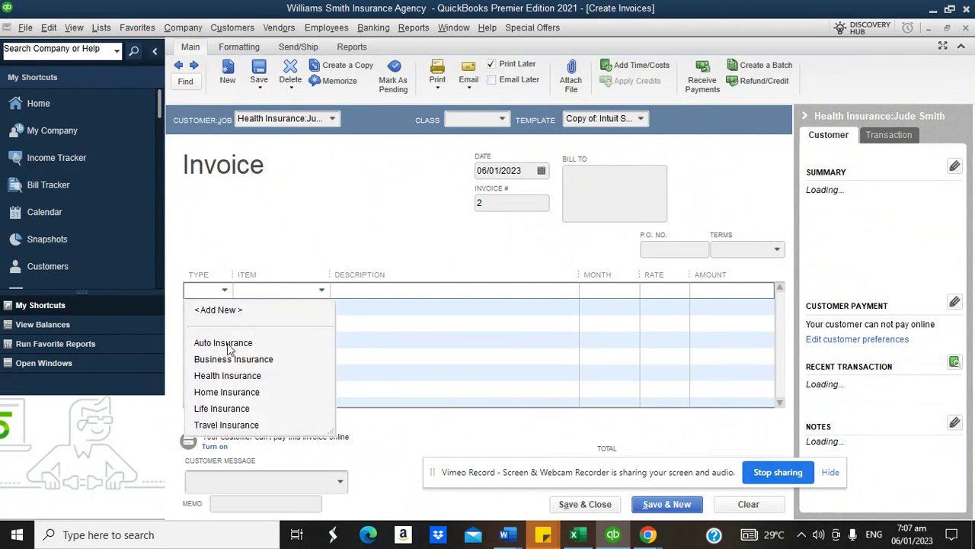
pyautogui.click(227, 374)
pyautogui.click(322, 290)
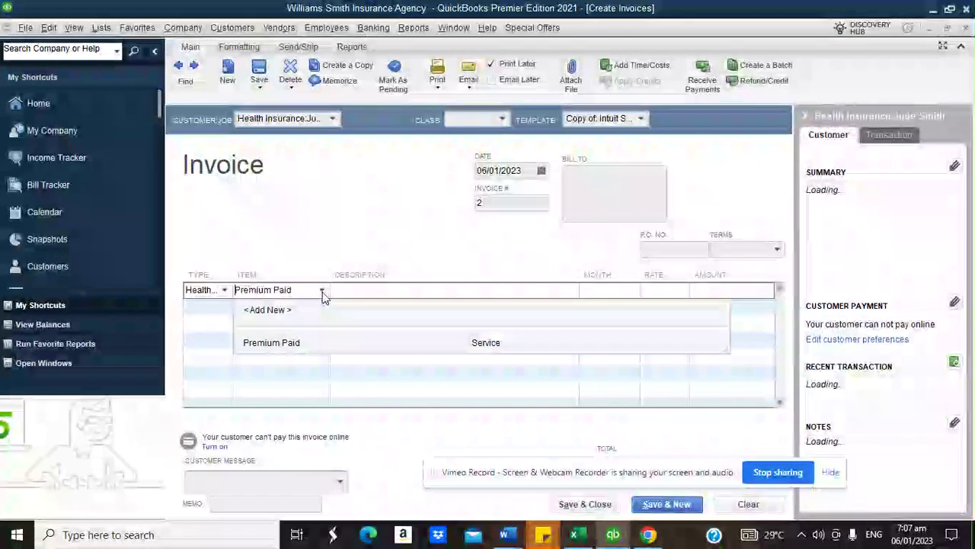
pyautogui.click(300, 342)
pyautogui.click(616, 290)
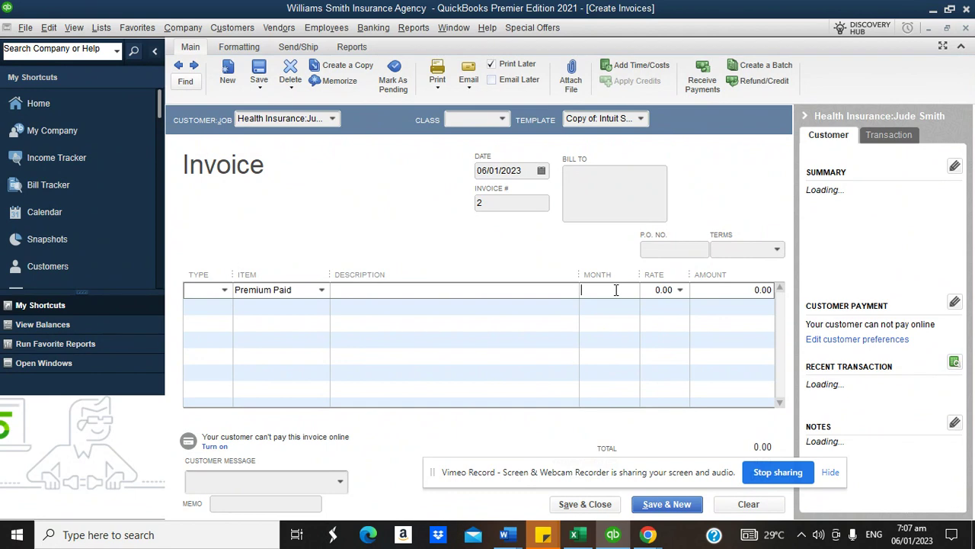
pyautogui.write('12')
pyautogui.press('Tab')
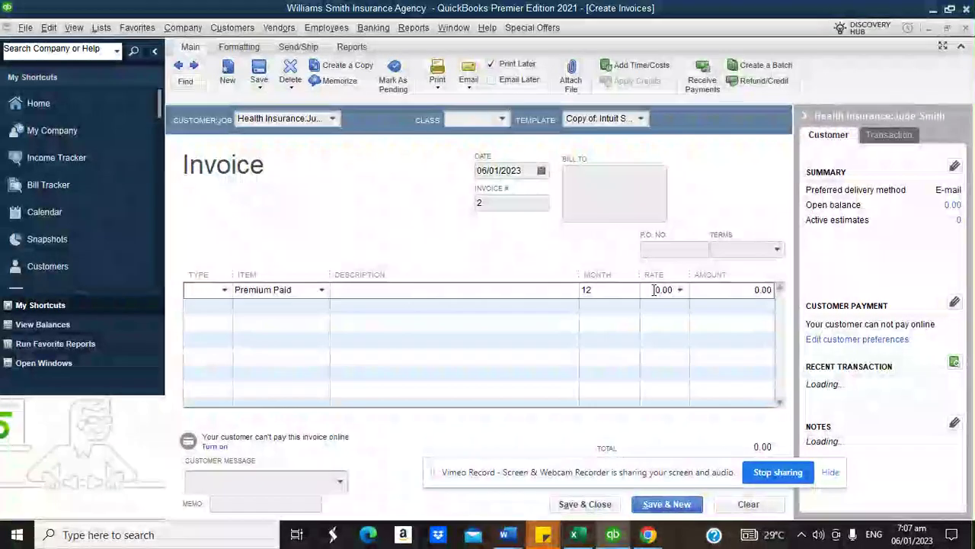
pyautogui.write('20000')
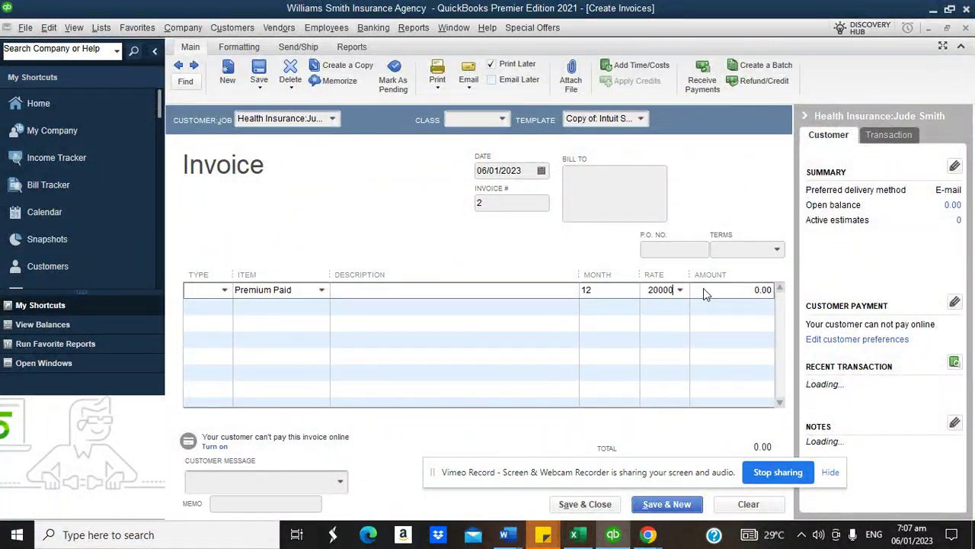
pyautogui.click(717, 289)
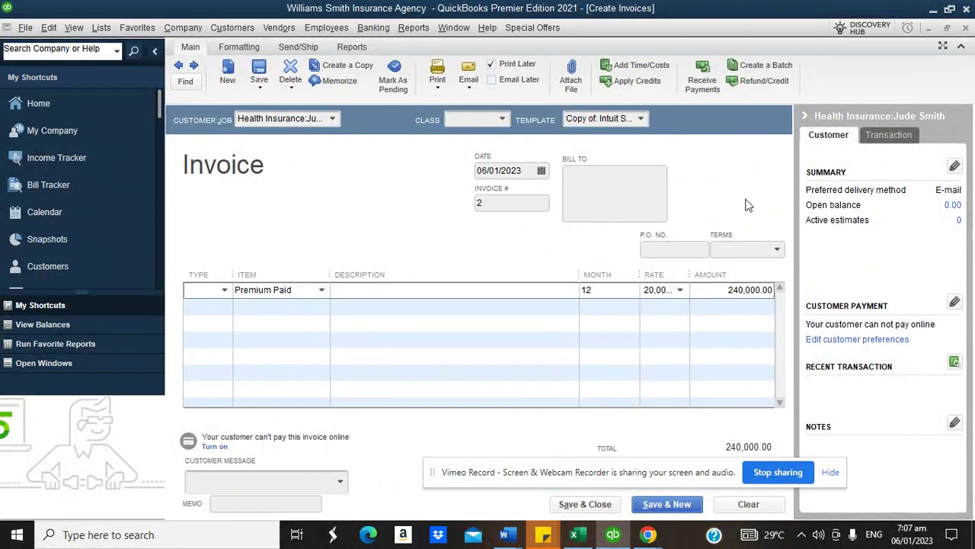
# - Confirm Health Insurance on line one and set the second line's type to Health Insurance
pyautogui.click(226, 293)
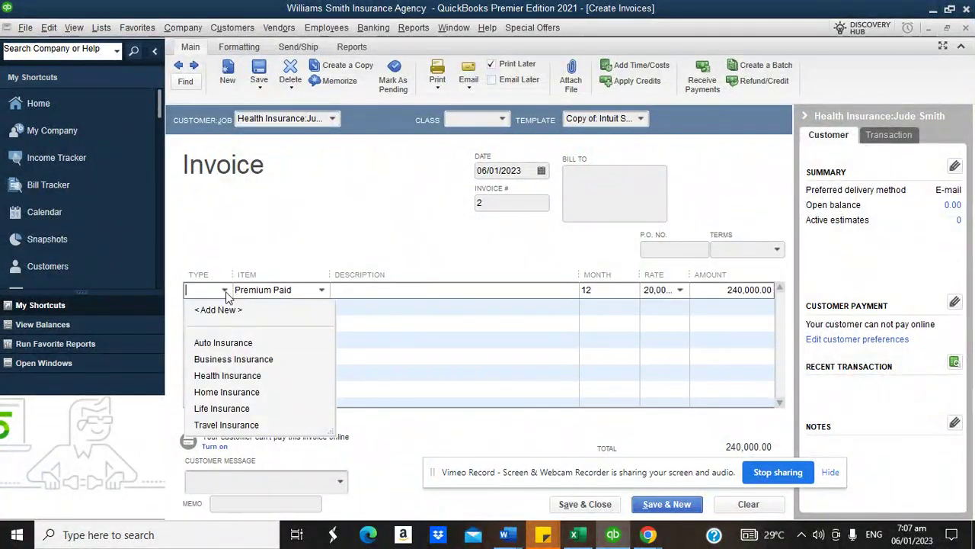
pyautogui.click(227, 374)
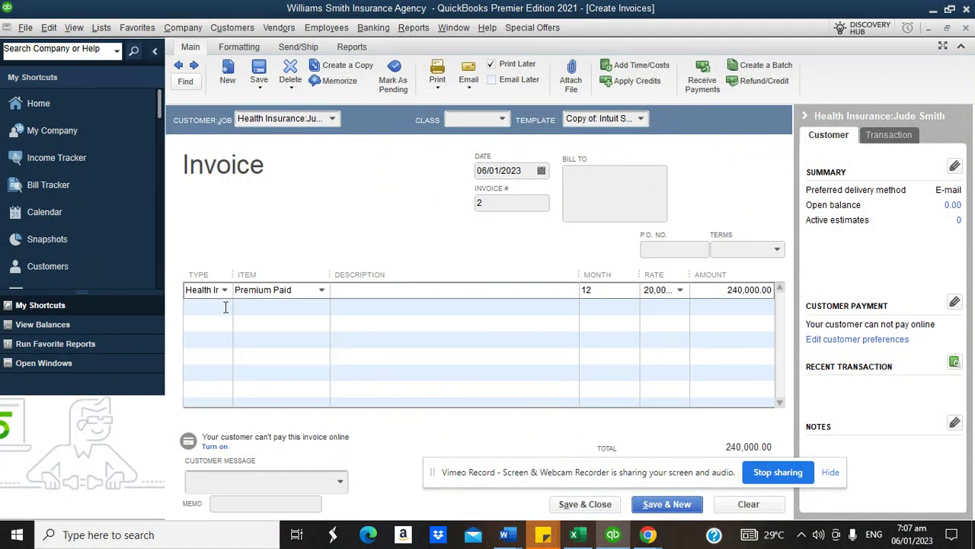
pyautogui.click(226, 307)
pyautogui.click(236, 391)
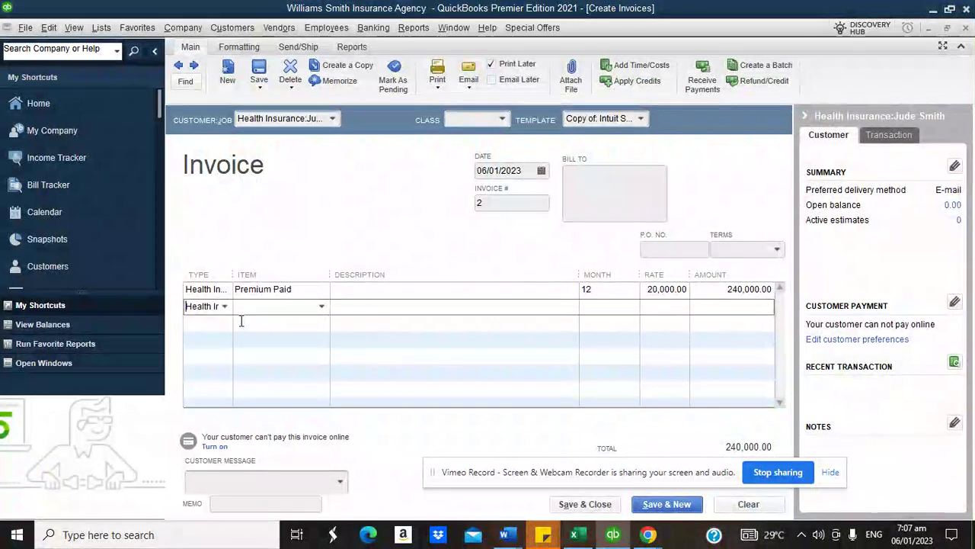
pyautogui.click(320, 308)
# - Create a new item named Commission linked to the Commission on Premium income account
pyautogui.click(286, 326)
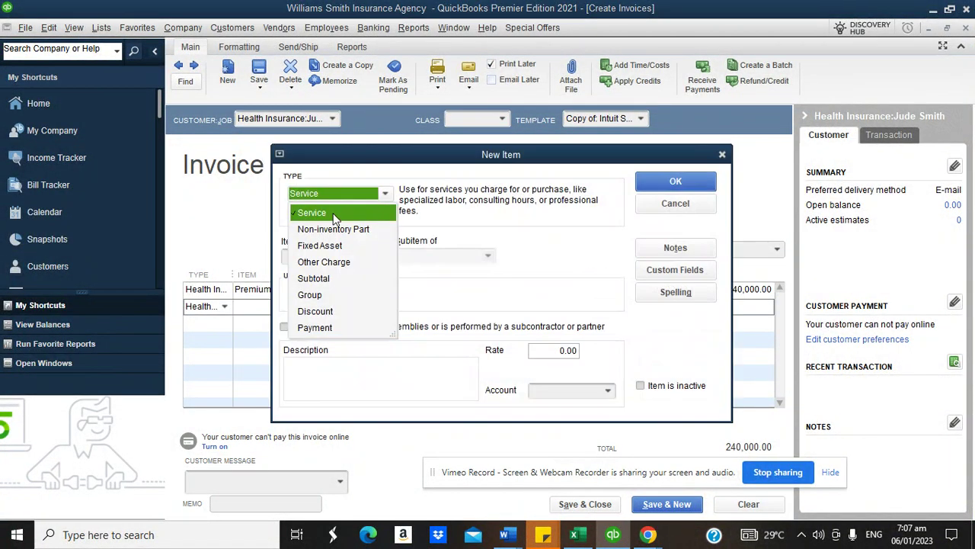
pyautogui.click(323, 214)
pyautogui.click(322, 256)
pyautogui.write('COmm')
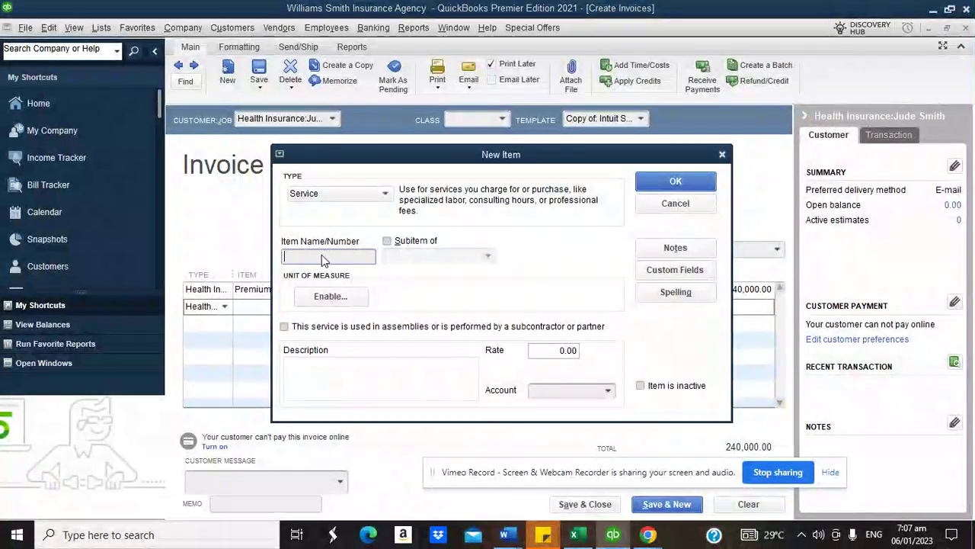
pyautogui.press('BackSpace')
pyautogui.press('BackSpace')
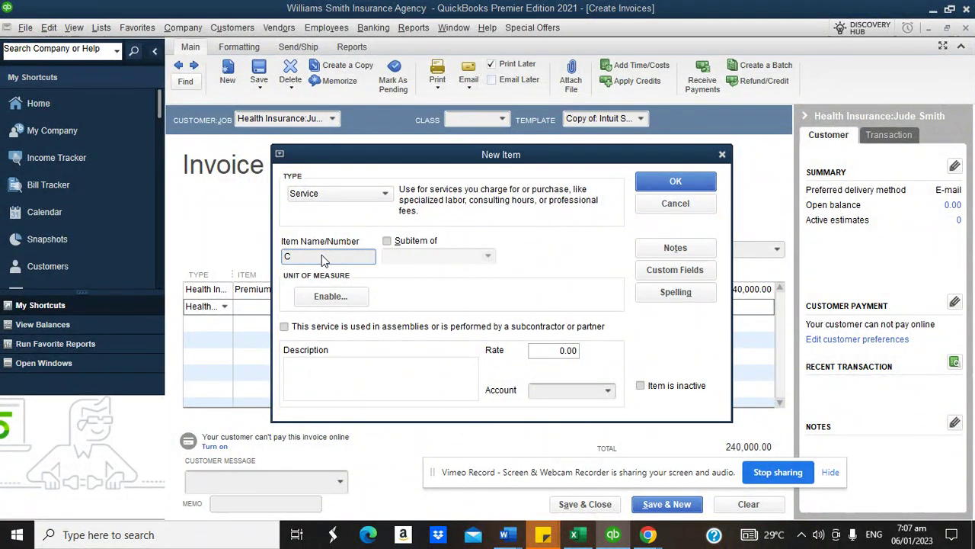
pyautogui.write('ommission')
pyautogui.click(604, 390)
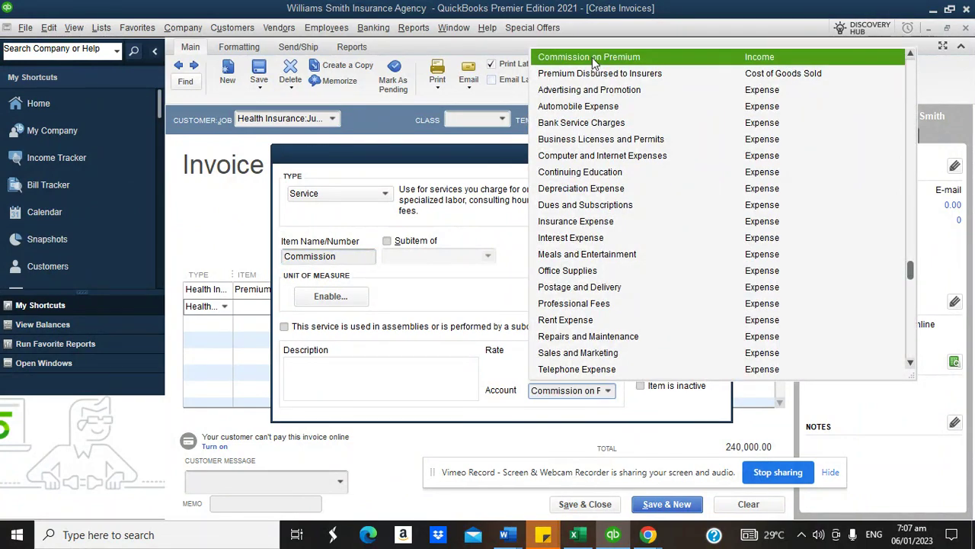
pyautogui.click(594, 61)
# - Make Commission an Other Charge at 5%, adding 12,000.00 on the second line
pyautogui.click(383, 194)
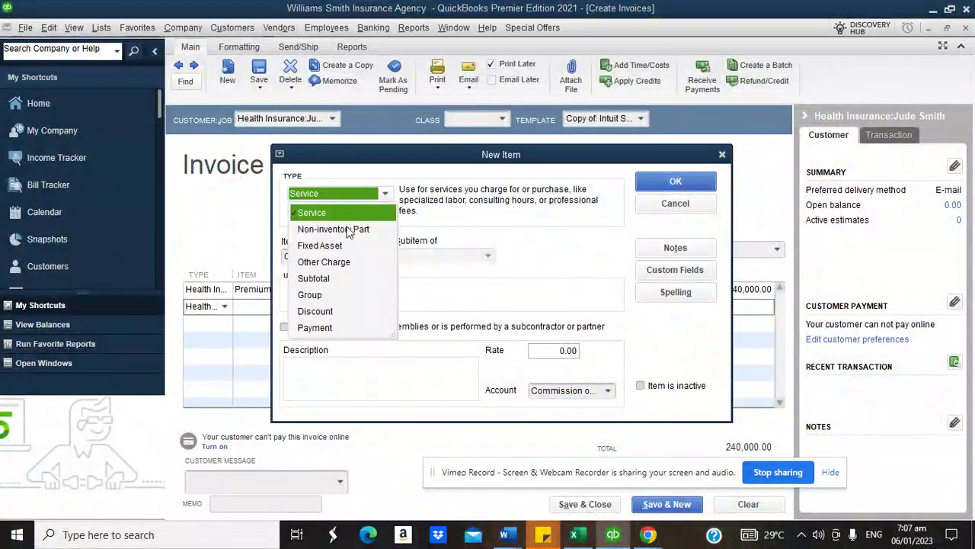
pyautogui.click(337, 262)
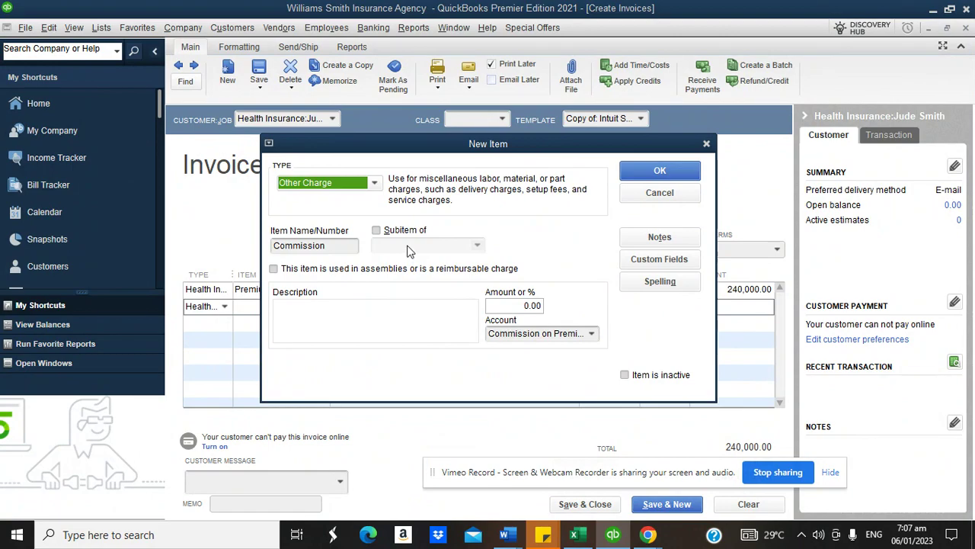
pyautogui.click(533, 305)
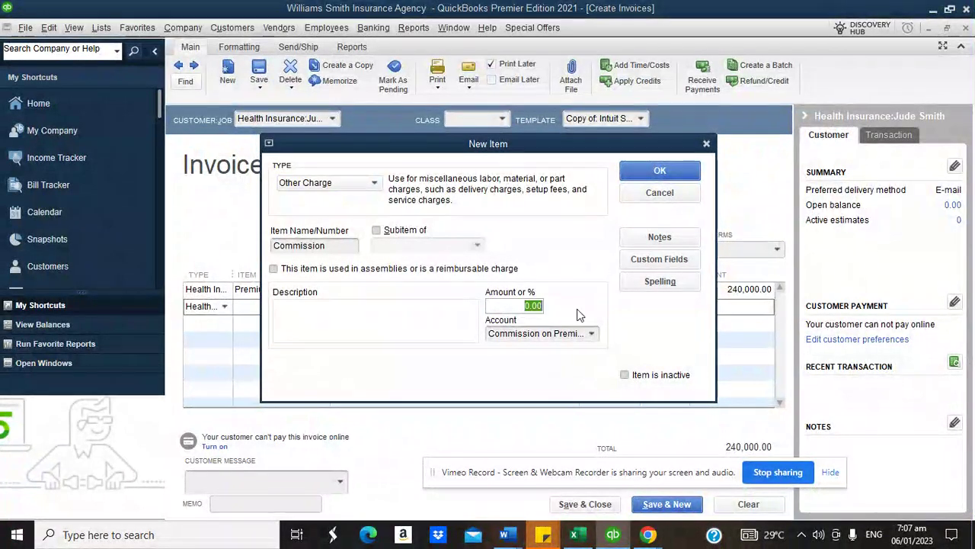
pyautogui.write('5')
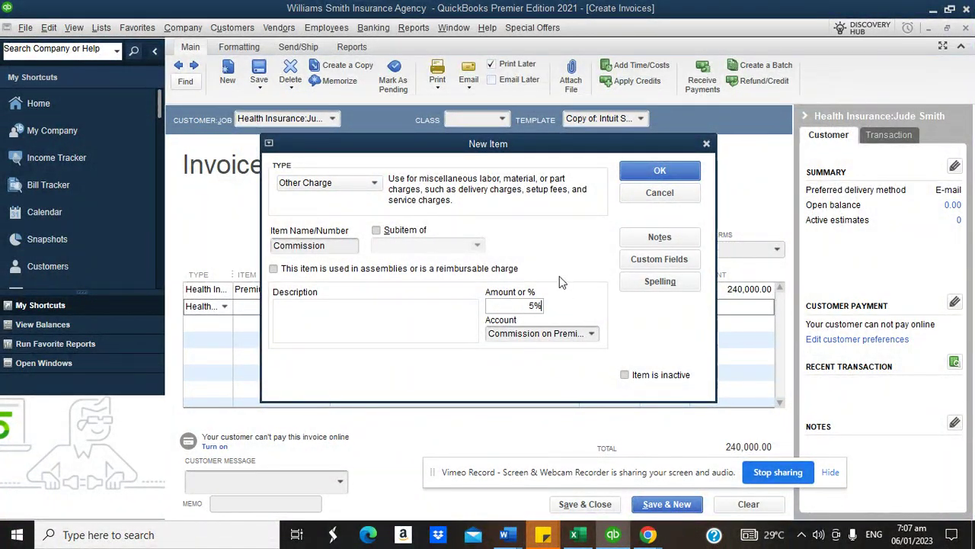
pyautogui.click(651, 172)
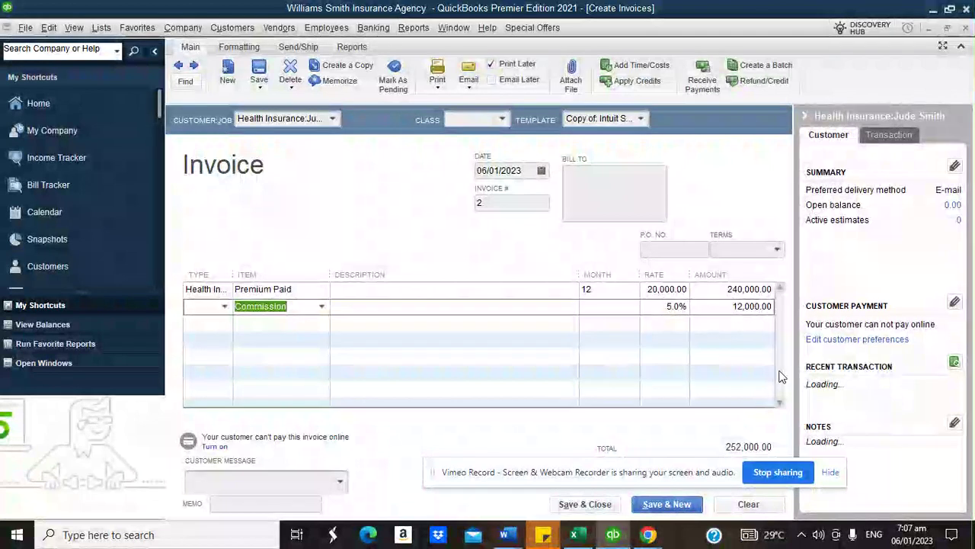
# - Set the Commission line to Health Insurance, delete that line, and save invoice 2 at 240,000.00
pyautogui.moveTo(445, 488); pyautogui.dragTo(115, 492)
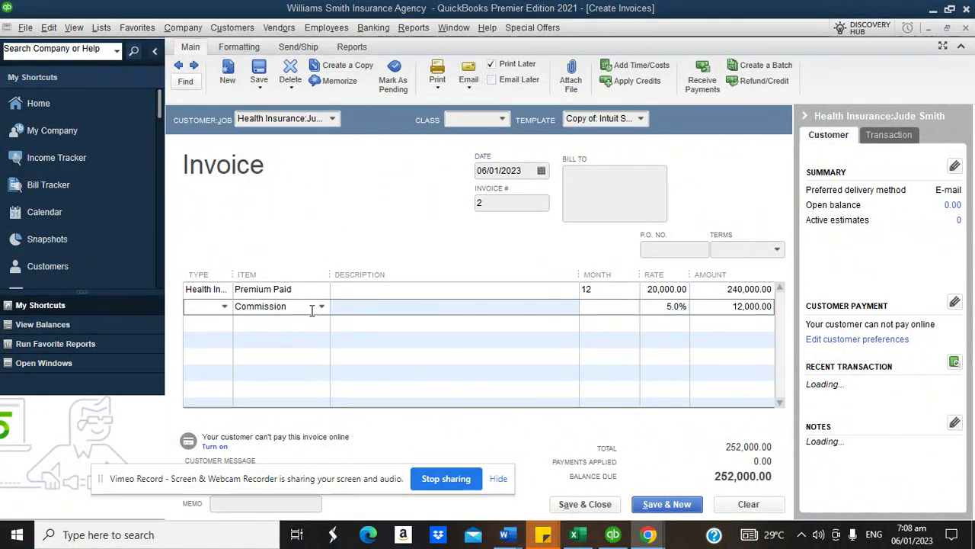
pyautogui.click(225, 307)
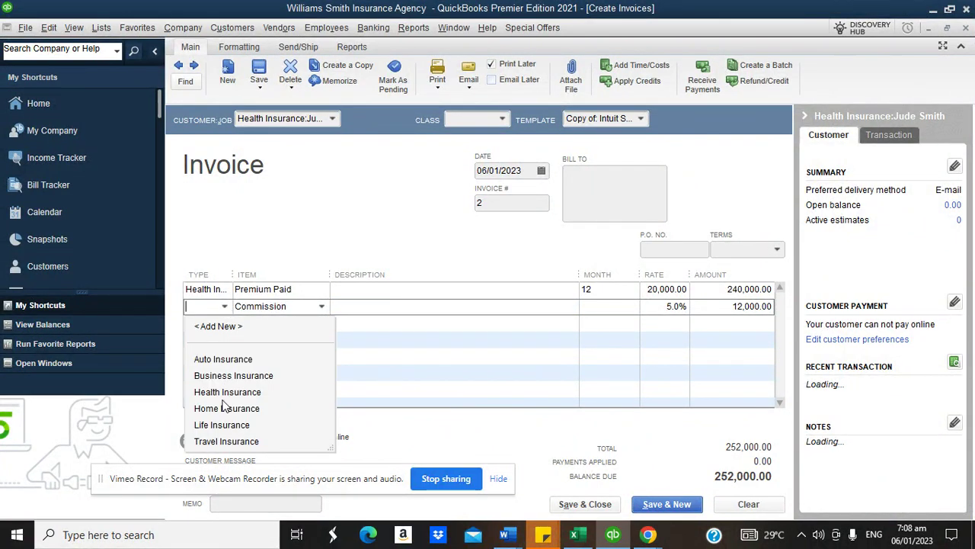
pyautogui.click(221, 391)
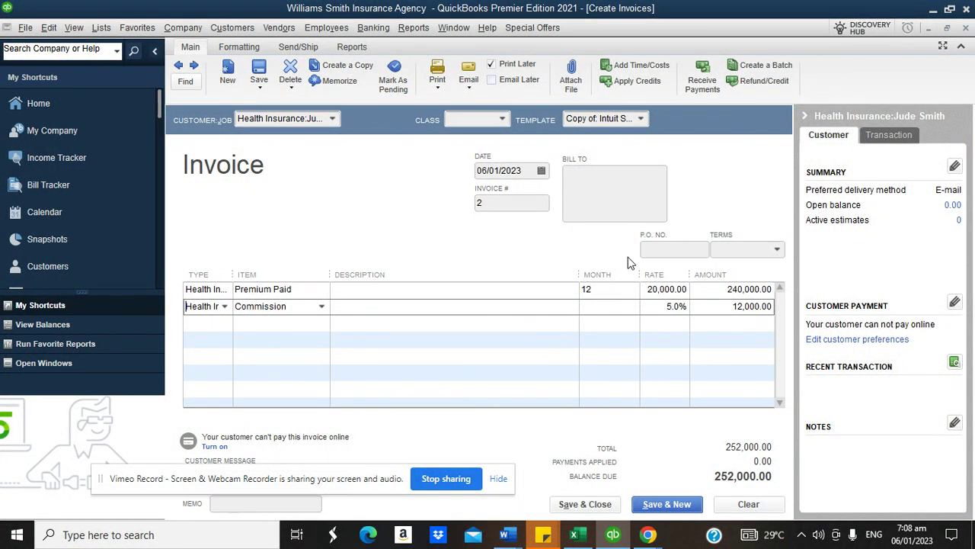
pyautogui.rightClick(261, 306)
pyautogui.click(291, 448)
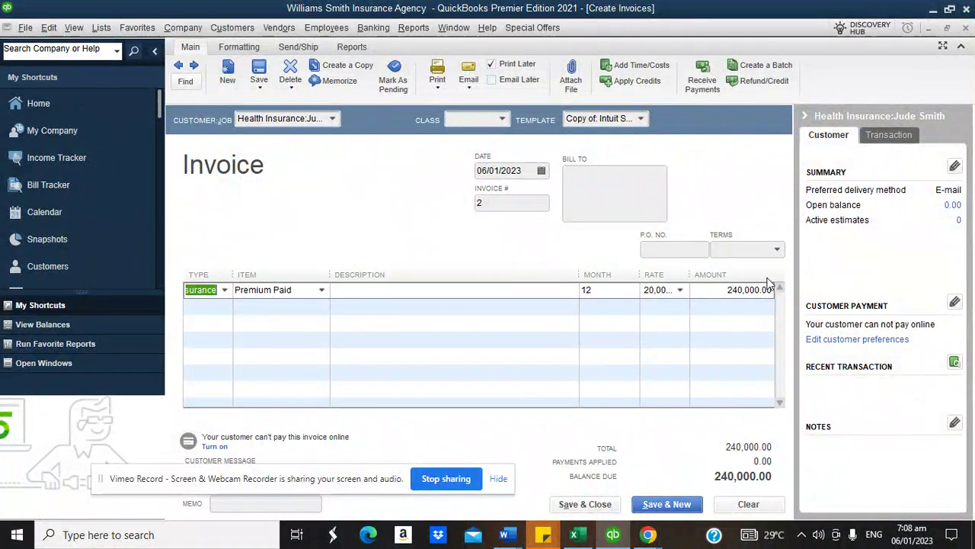
pyautogui.click(583, 505)
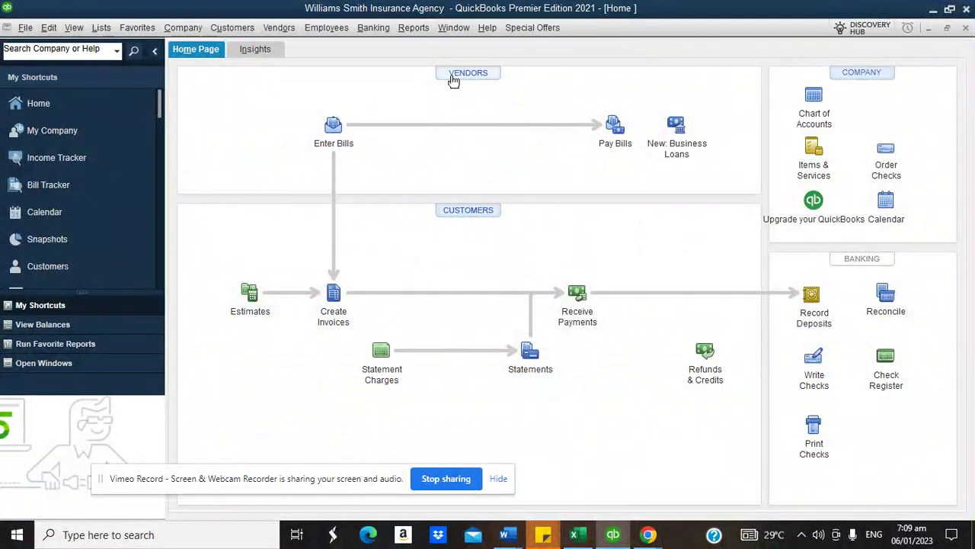
# - Run the Profit & Loss Standard report, showing Net Income at 0.00
pyautogui.click(413, 28)
pyautogui.moveTo(550, 76)
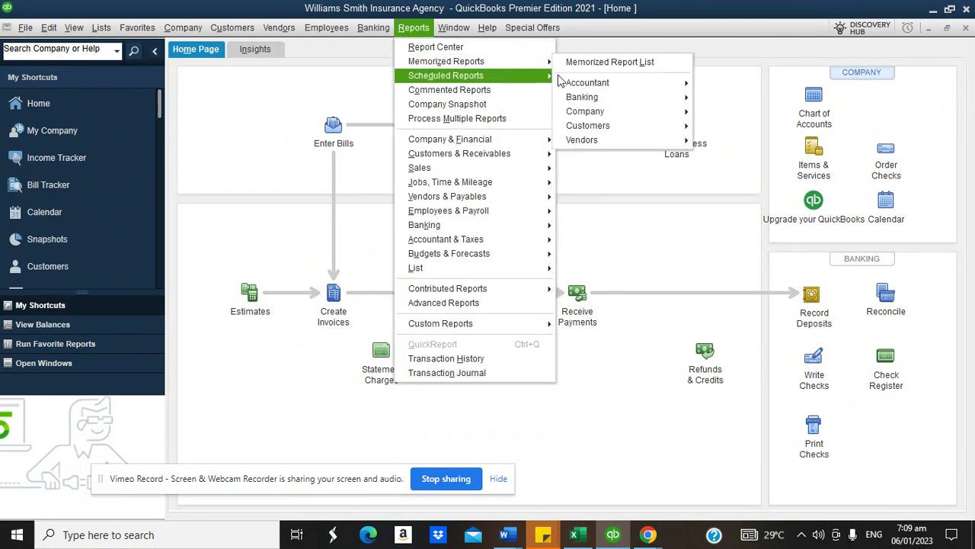
pyautogui.moveTo(518, 139)
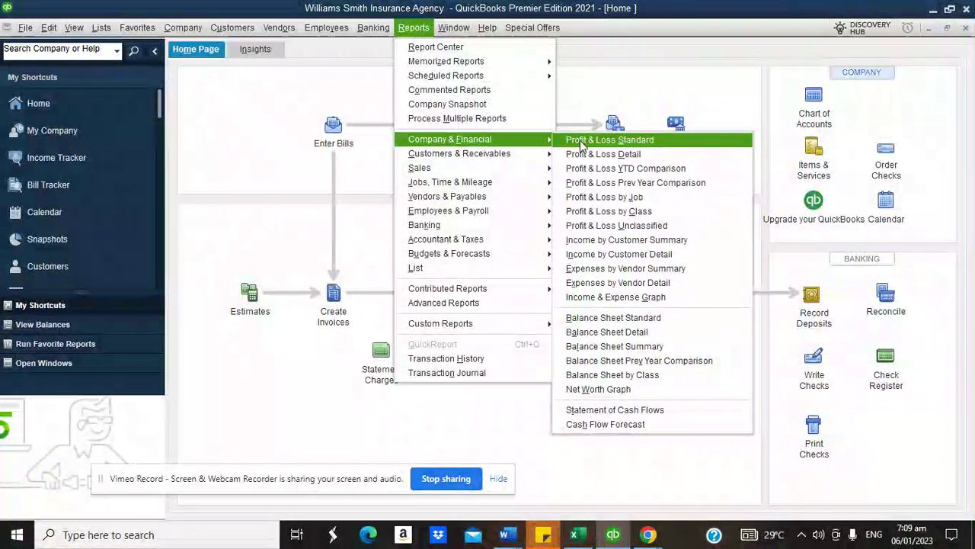
pyautogui.click(582, 142)
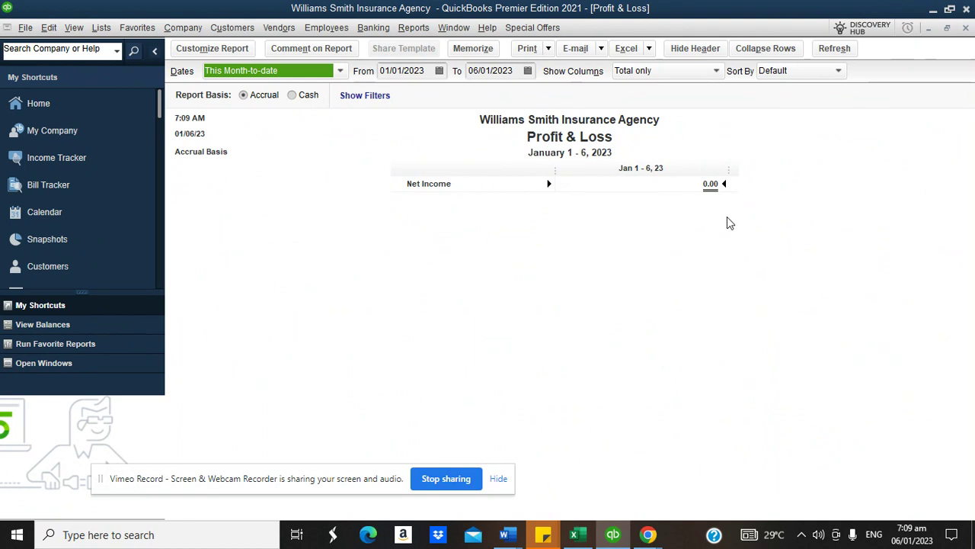
# - Delete the Commission item from the Item List and return to the Home page
pyautogui.click(102, 27)
pyautogui.click(115, 59)
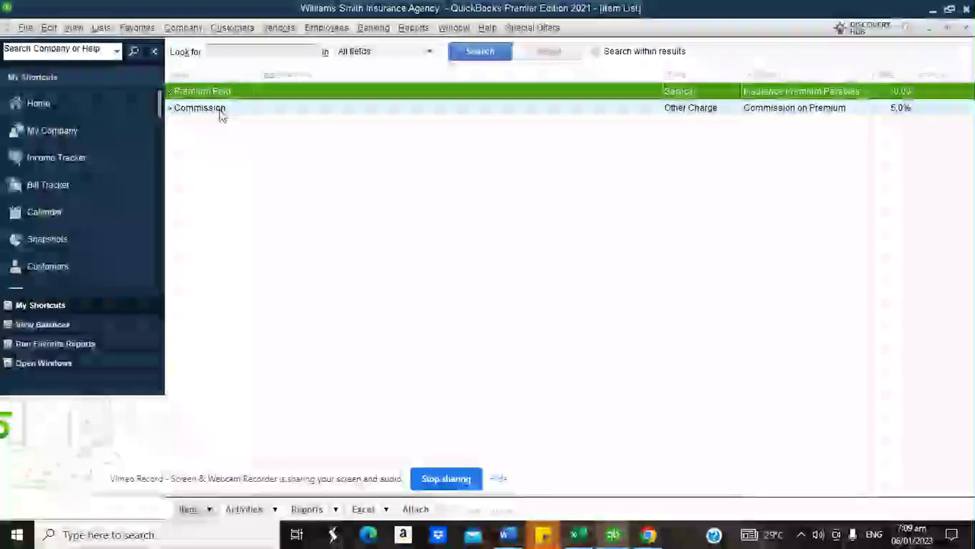
pyautogui.rightClick(223, 108)
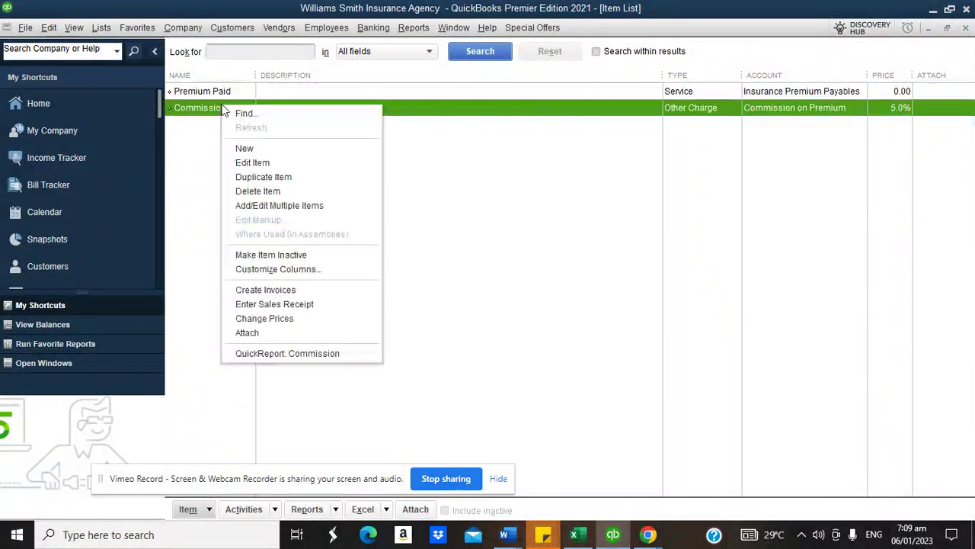
pyautogui.click(251, 191)
pyautogui.click(444, 185)
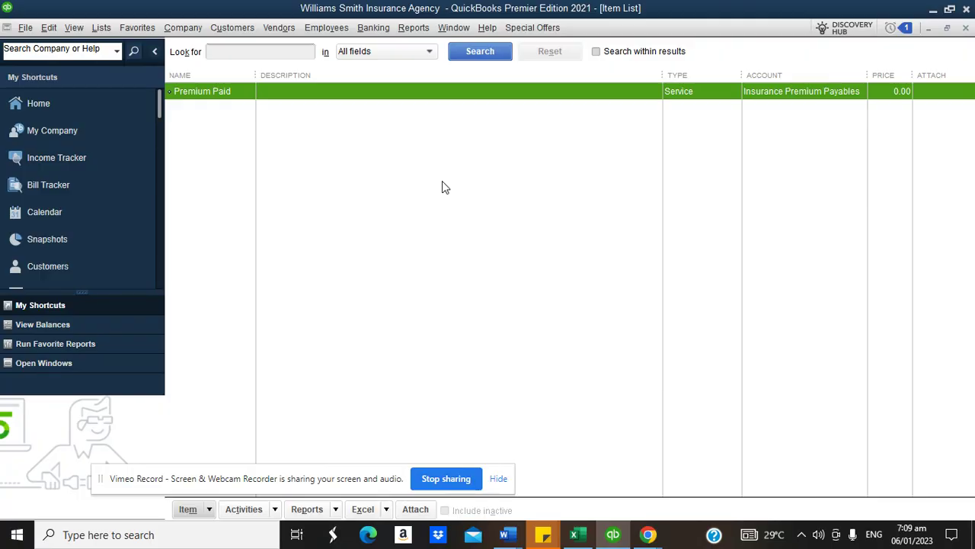
pyautogui.click(119, 108)
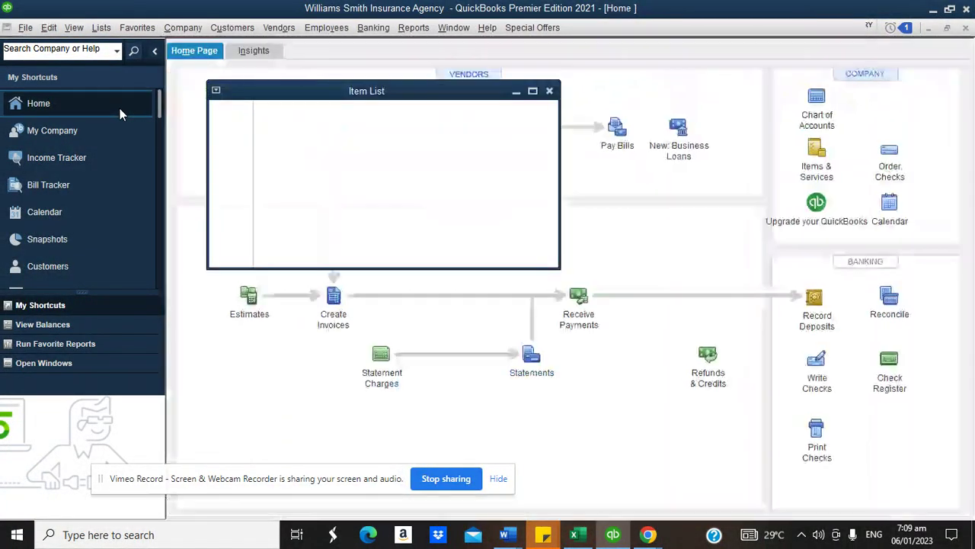
pyautogui.click(415, 27)
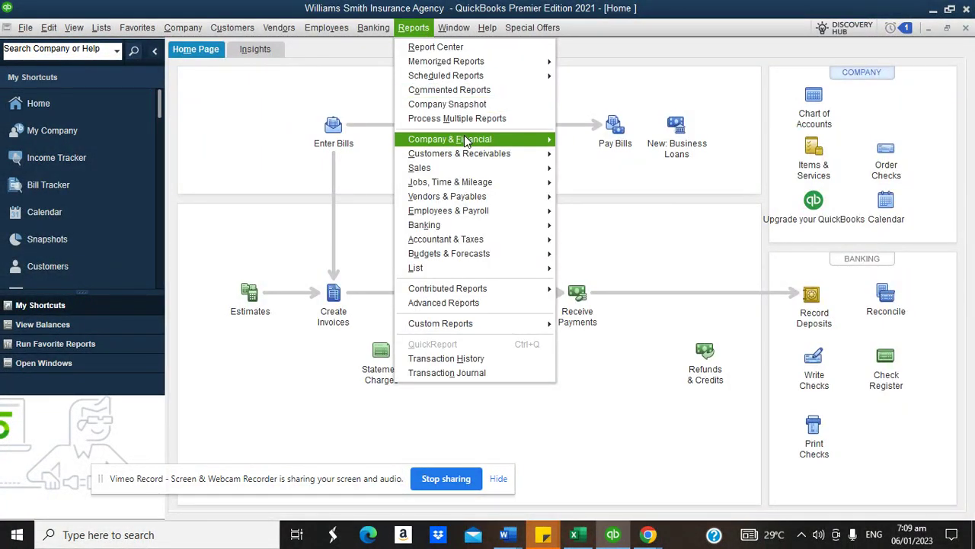
pyautogui.moveTo(466, 139)
pyautogui.click(605, 319)
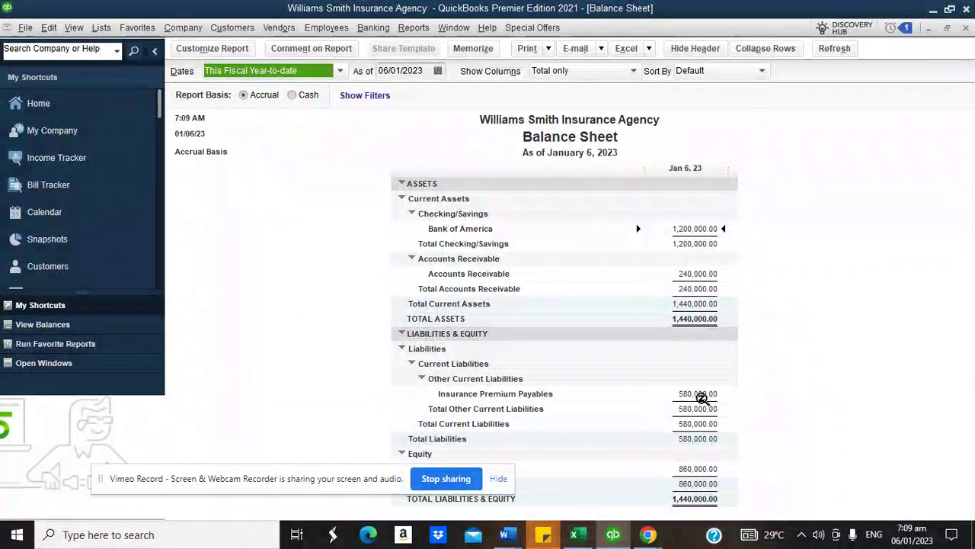
pyautogui.doubleClick(703, 393)
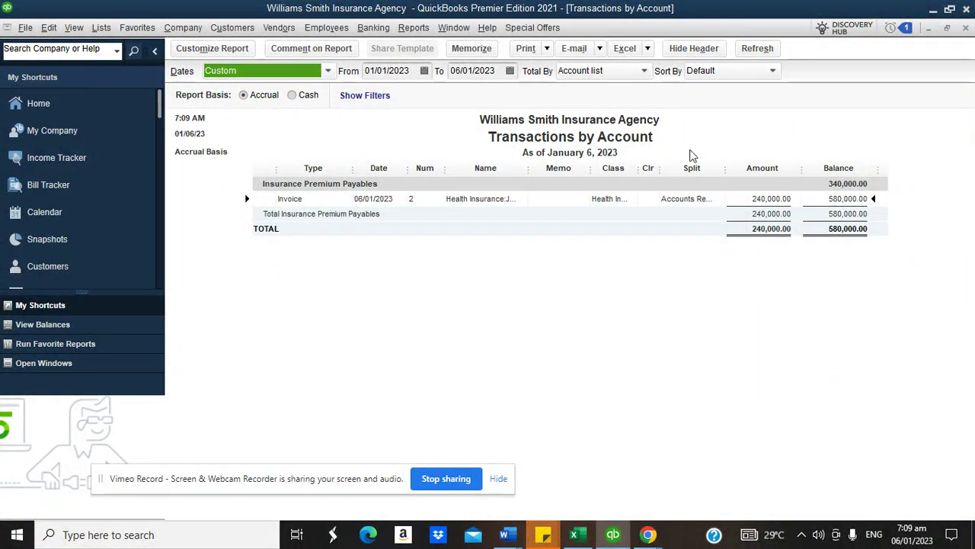
pyautogui.click(966, 29)
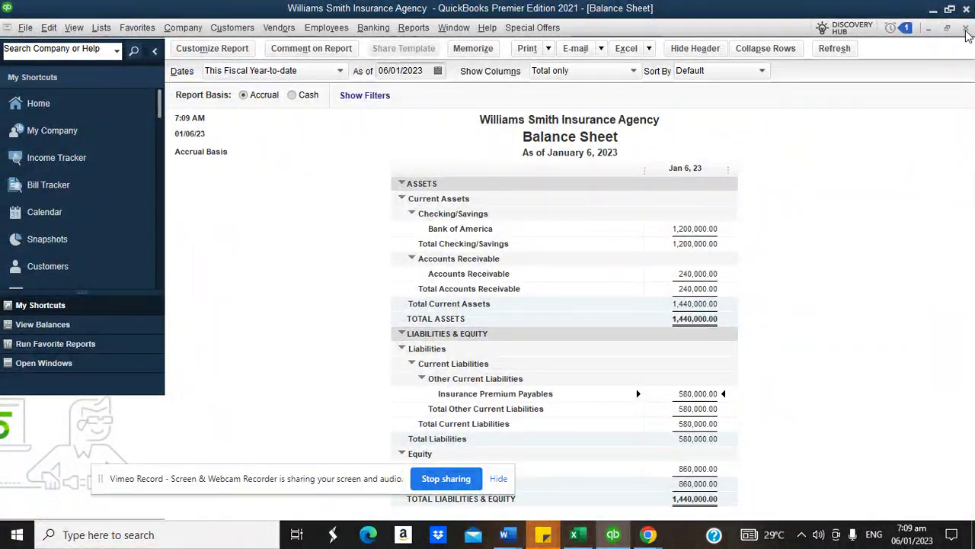
pyautogui.click(966, 28)
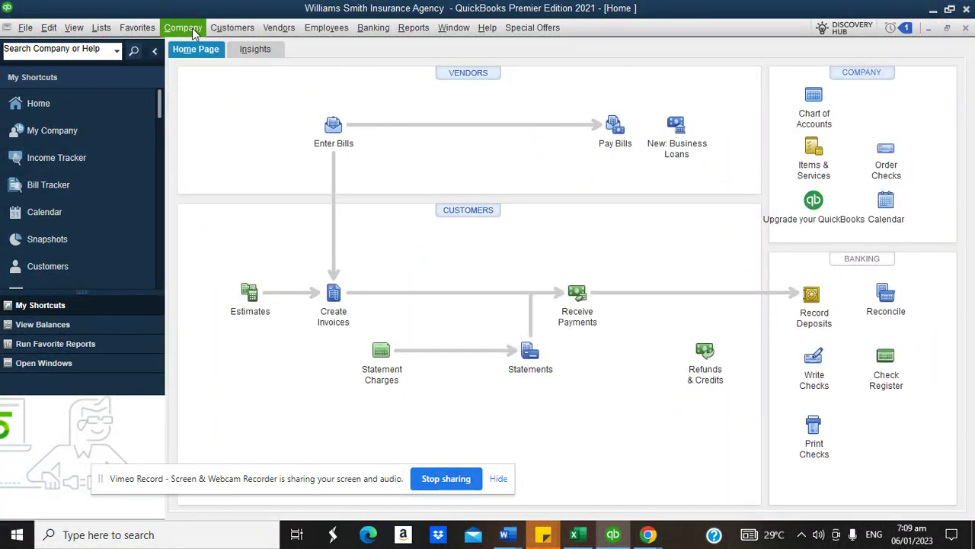
pyautogui.click(190, 29)
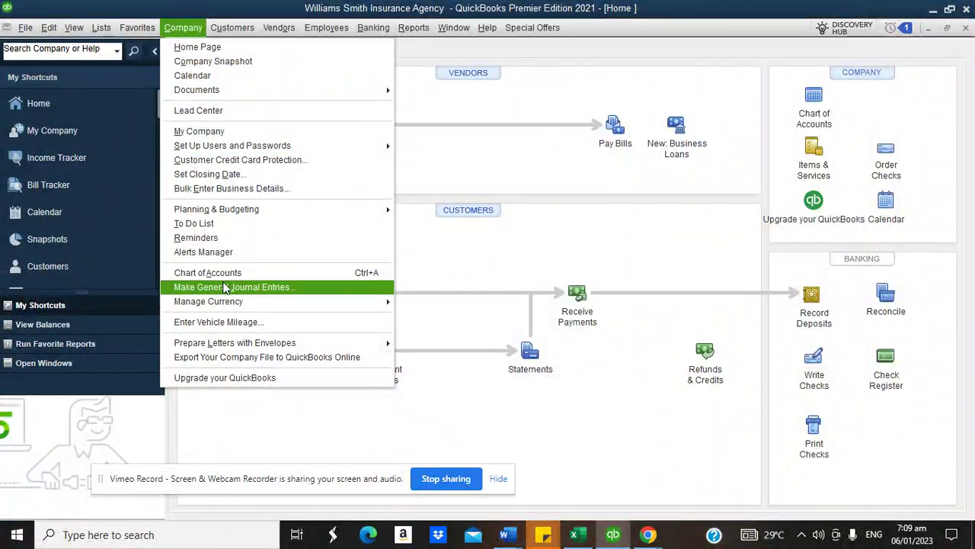
# - Record journal entry 2 debiting Insurance Premium Payables and crediting Commission on Premium 12,000.00
pyautogui.click(226, 288)
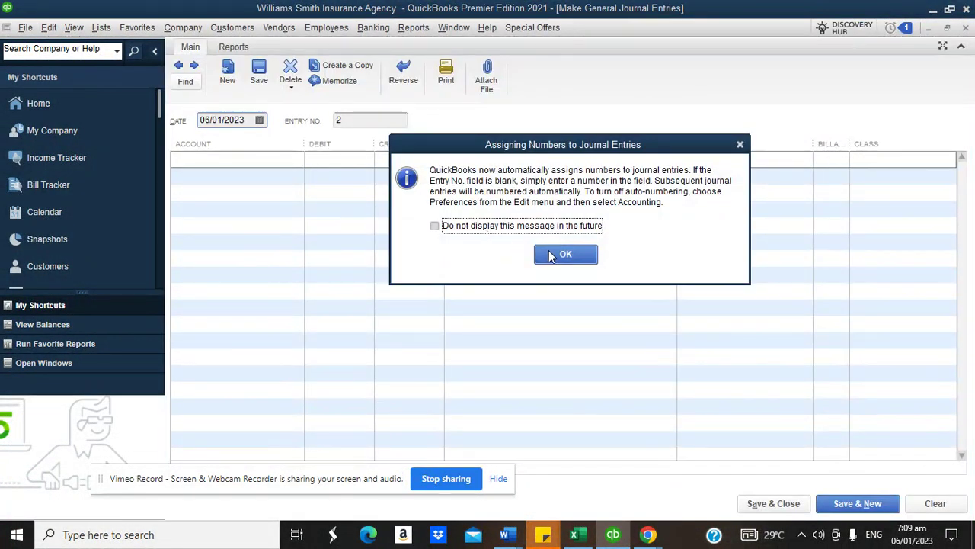
pyautogui.click(565, 254)
pyautogui.click(255, 161)
pyautogui.write('Insurance Expense')
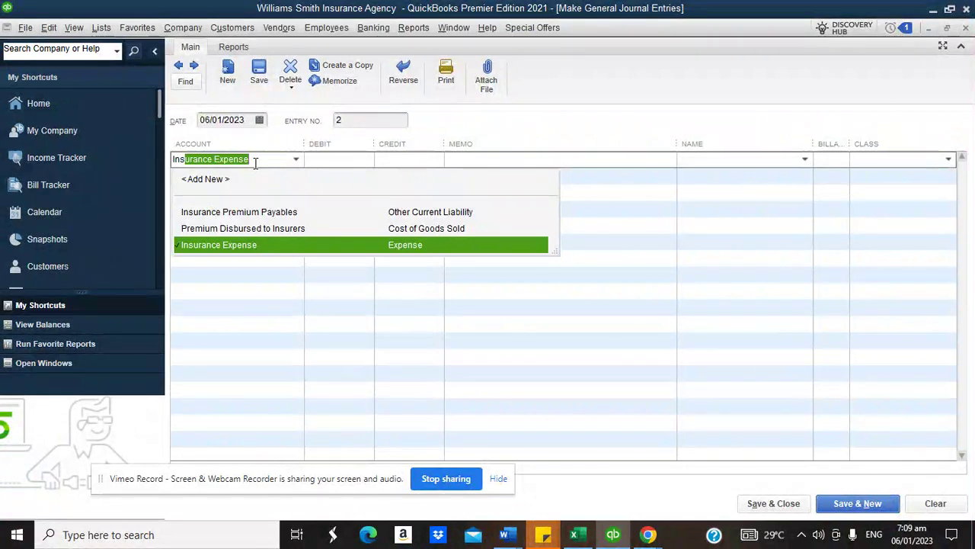
pyautogui.click(249, 216)
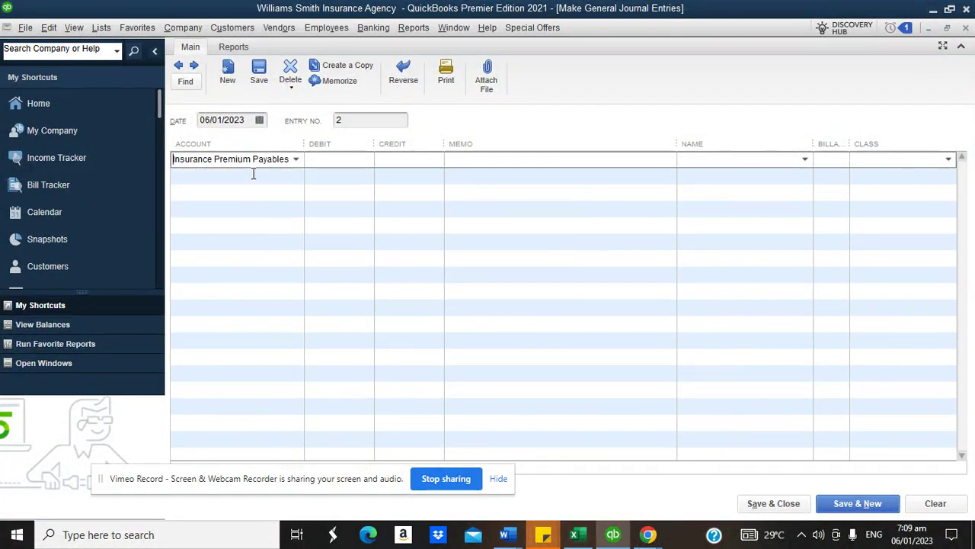
pyautogui.click(255, 175)
pyautogui.write('Commission on Premium')
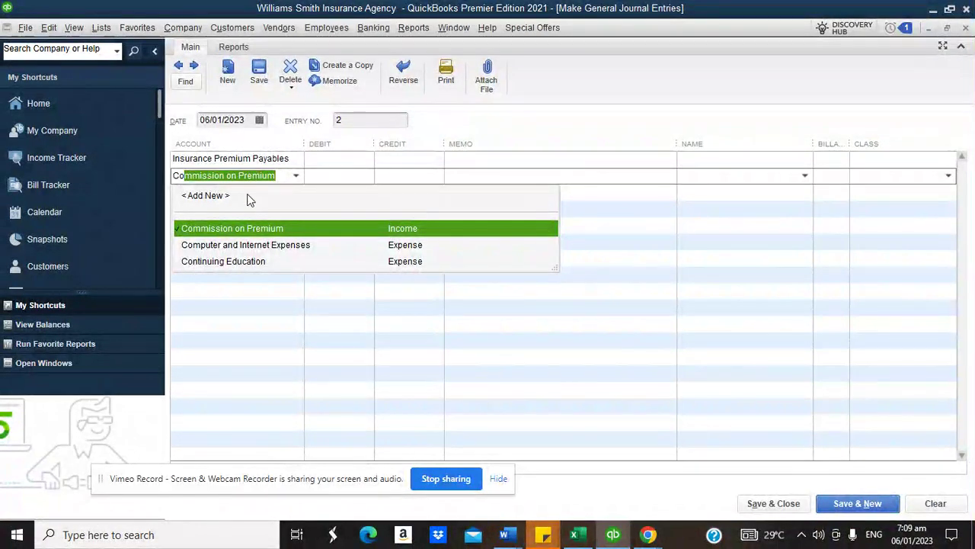
pyautogui.click(251, 228)
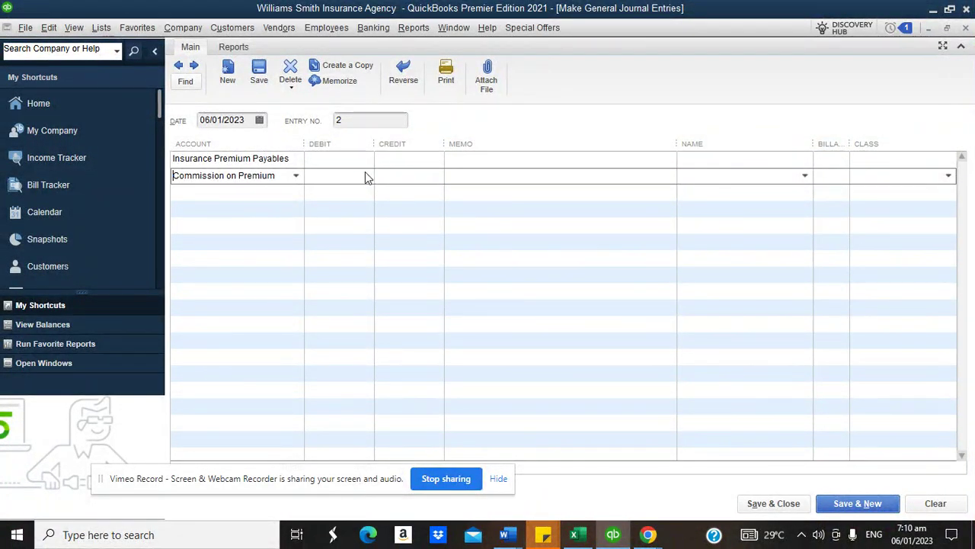
pyautogui.write('2000')
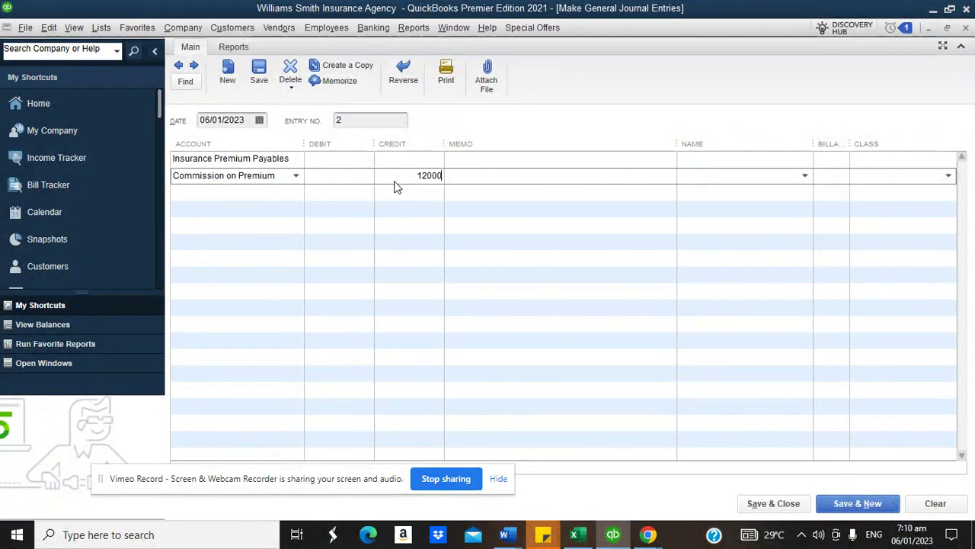
pyautogui.click(333, 160)
pyautogui.write('12000')
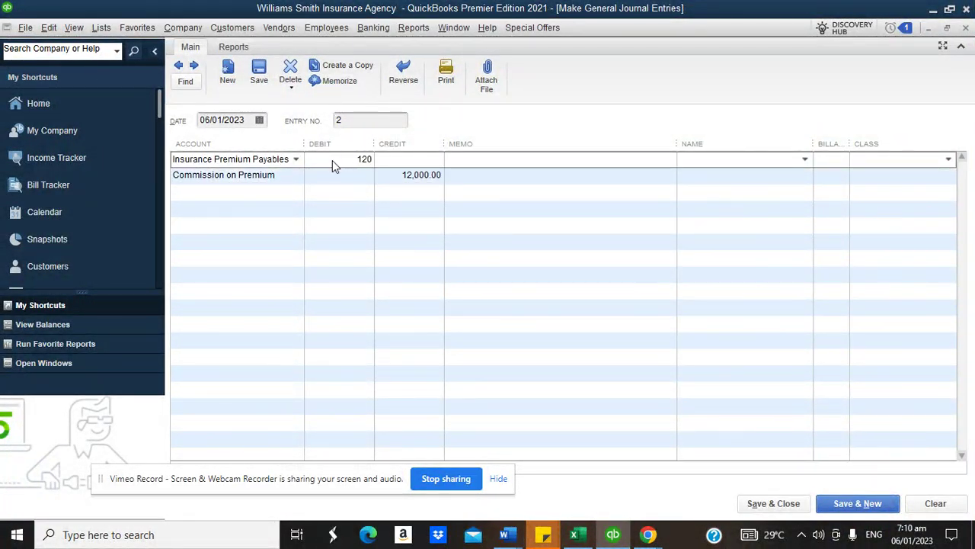
pyautogui.click(455, 158)
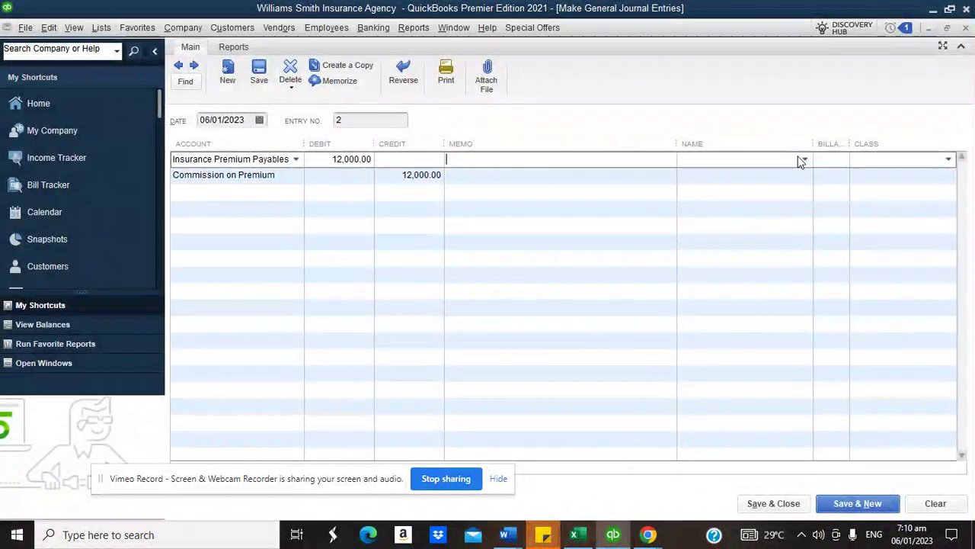
# - Tag the entry with the Health Insurance job and class, then save despite the class warning
pyautogui.click(805, 158)
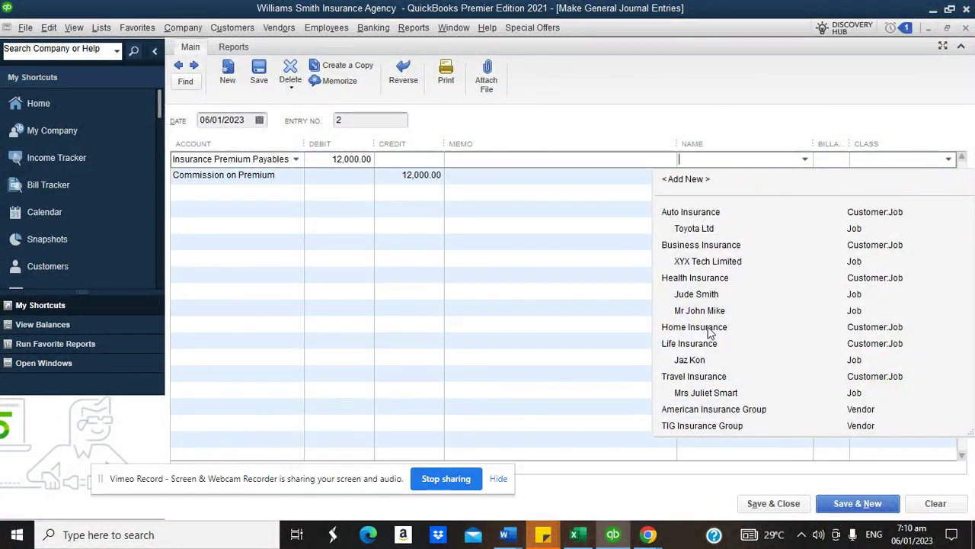
pyautogui.click(700, 295)
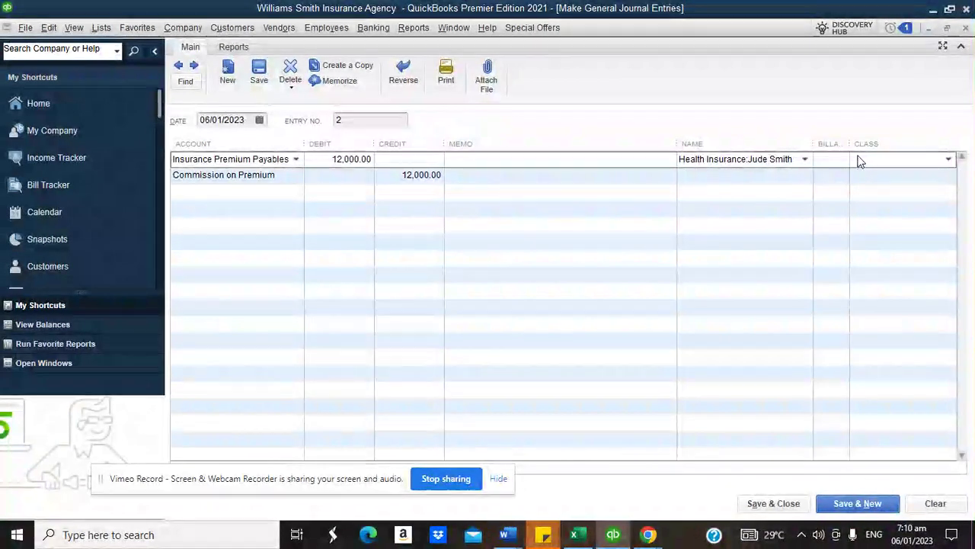
pyautogui.click(948, 160)
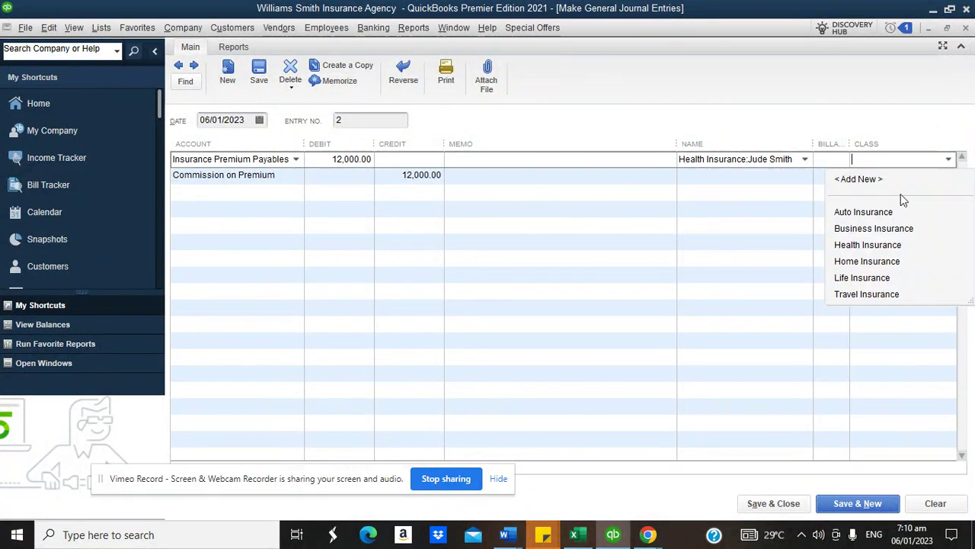
pyautogui.click(865, 242)
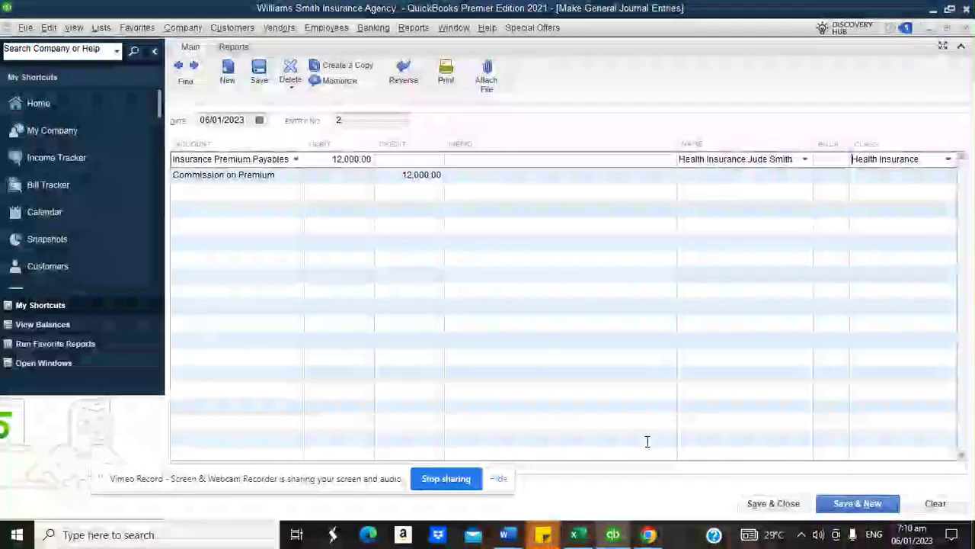
pyautogui.click(762, 505)
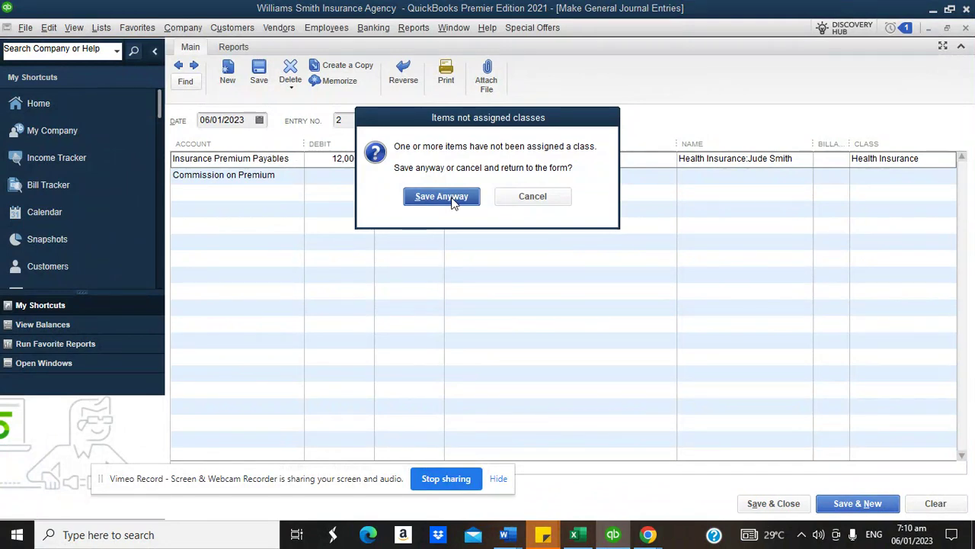
pyautogui.click(450, 198)
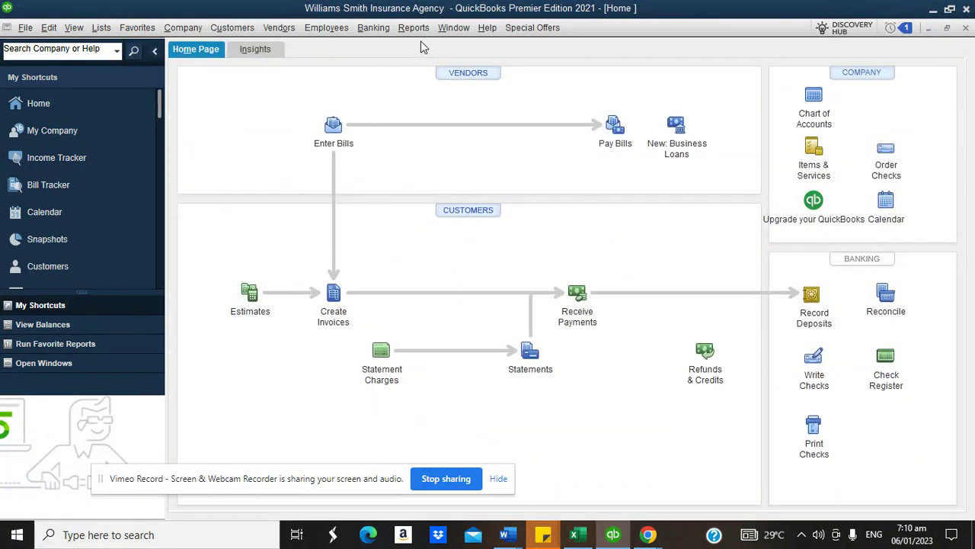
pyautogui.click(413, 28)
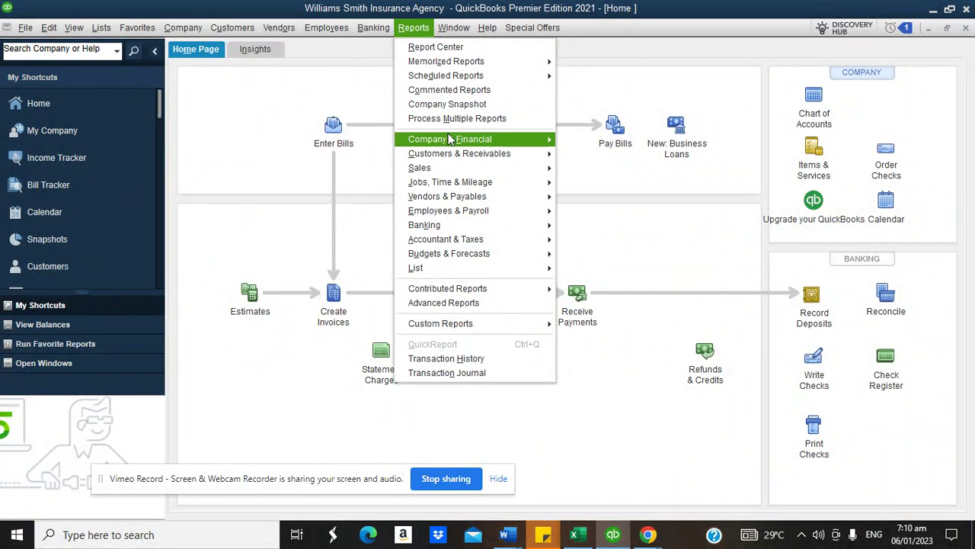
pyautogui.moveTo(450, 139)
pyautogui.click(586, 140)
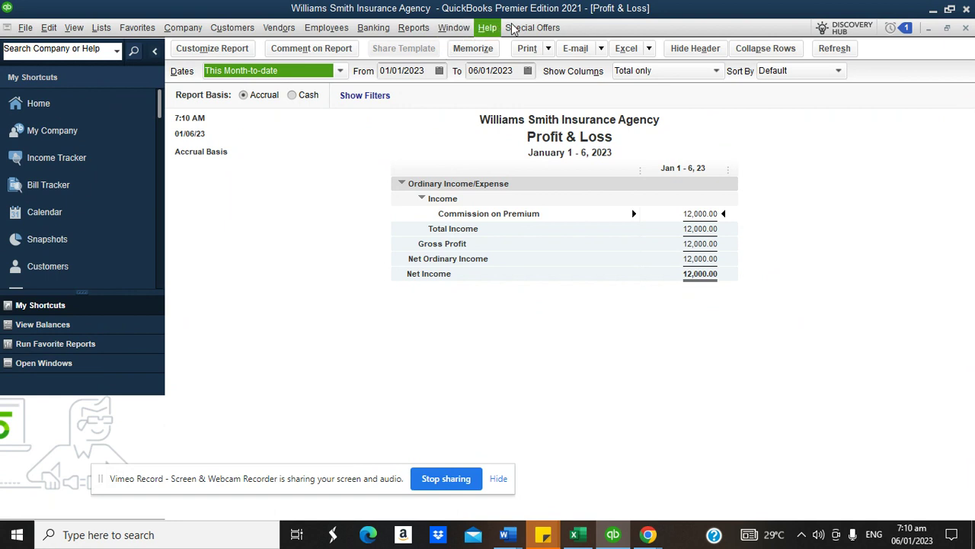
pyautogui.click(414, 28)
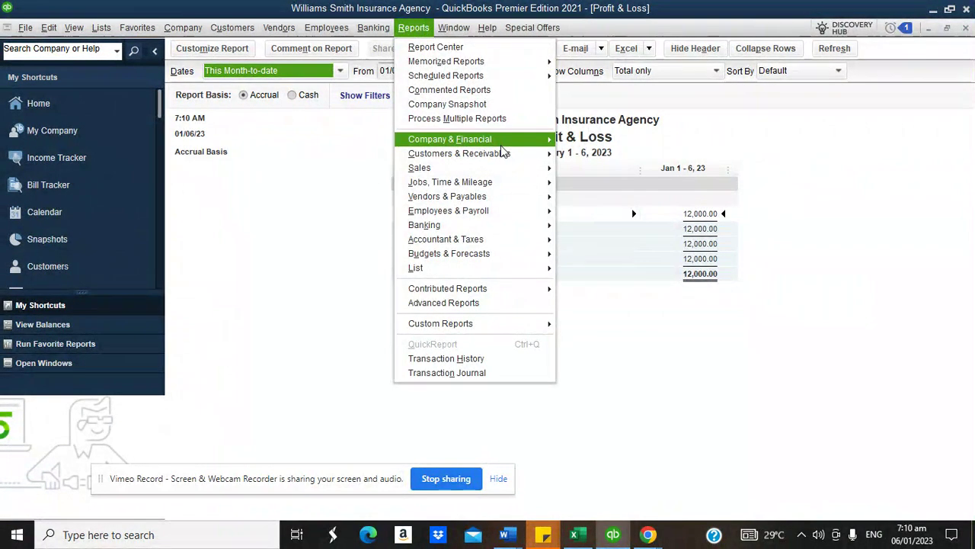
pyautogui.moveTo(502, 150)
pyautogui.click(617, 318)
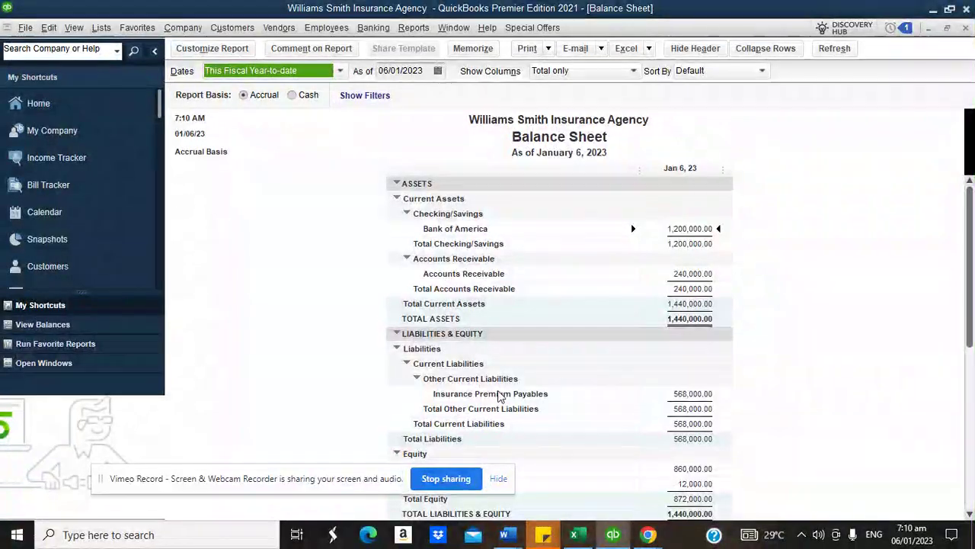
pyautogui.doubleClick(692, 393)
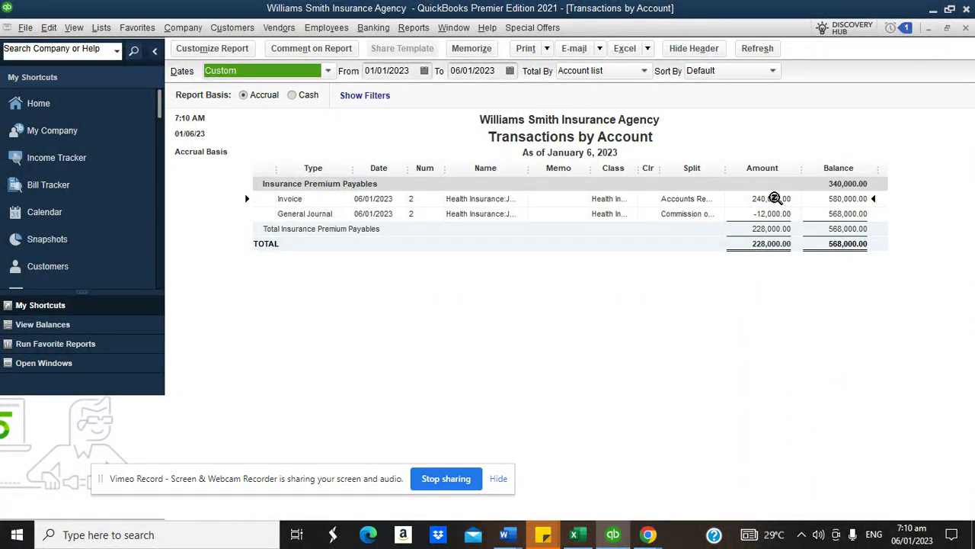
pyautogui.press('Escape')
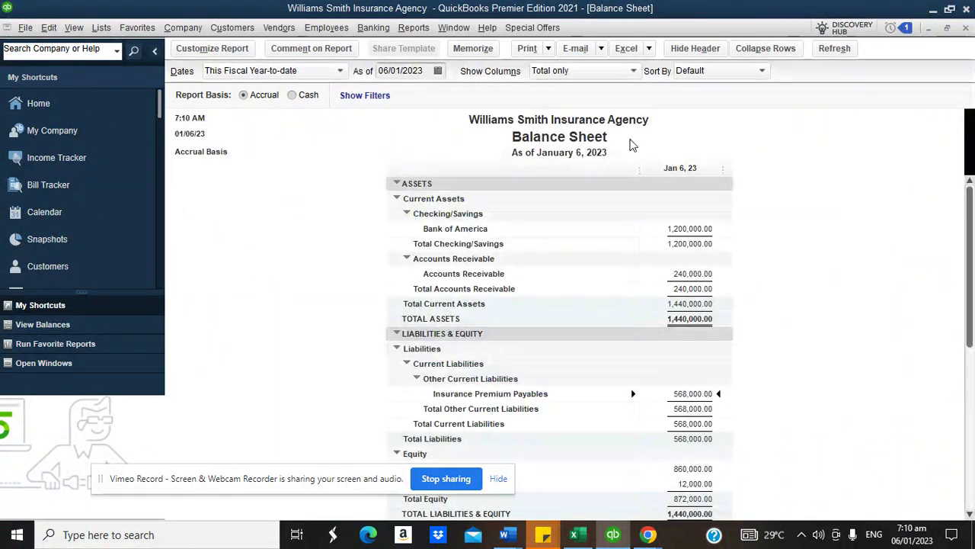
pyautogui.click(966, 29)
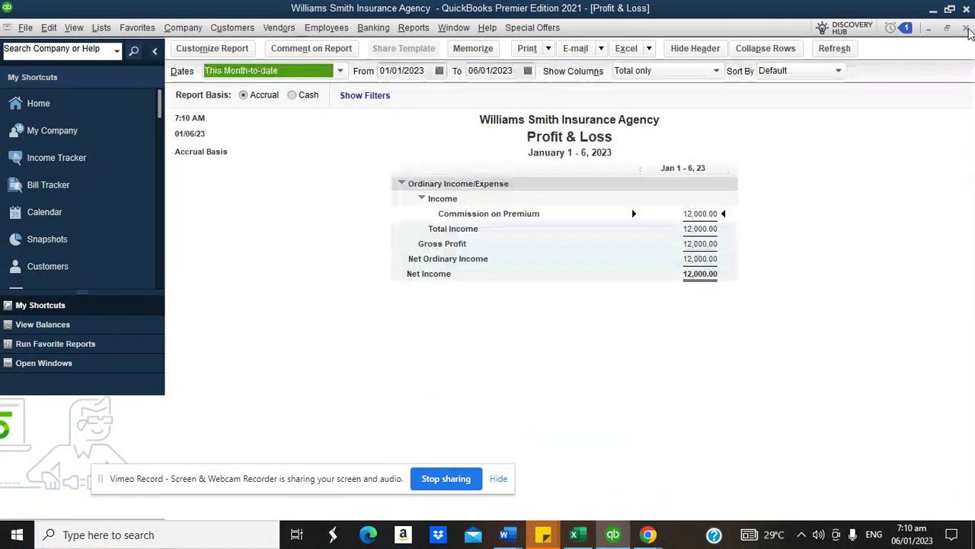
pyautogui.click(38, 104)
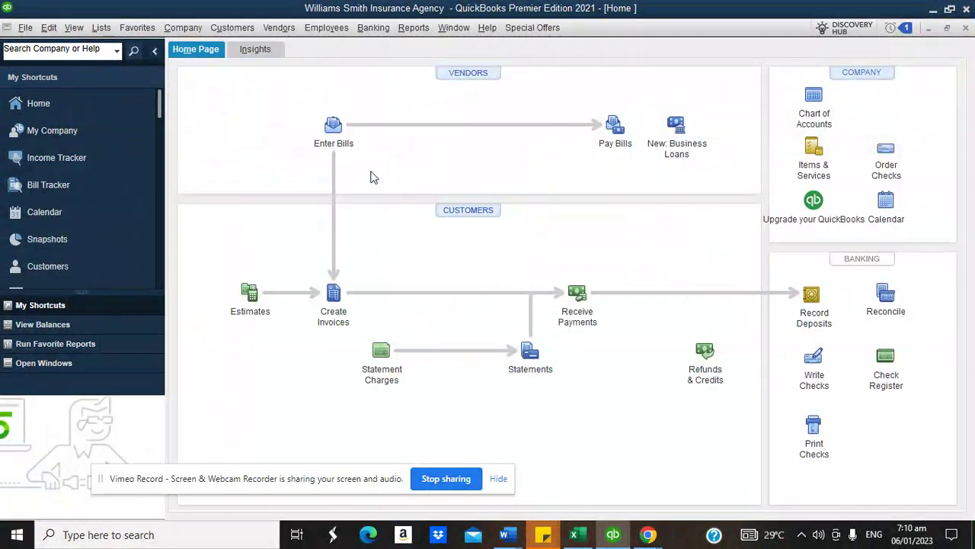
# - Start a new invoice for Toyota Ltd with the Auto Insurance class
pyautogui.click(333, 295)
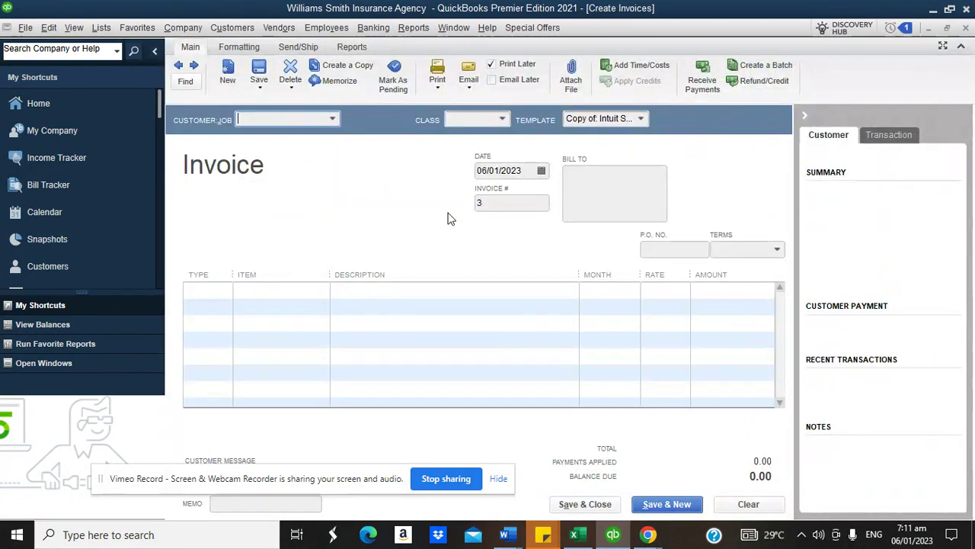
pyautogui.click(332, 119)
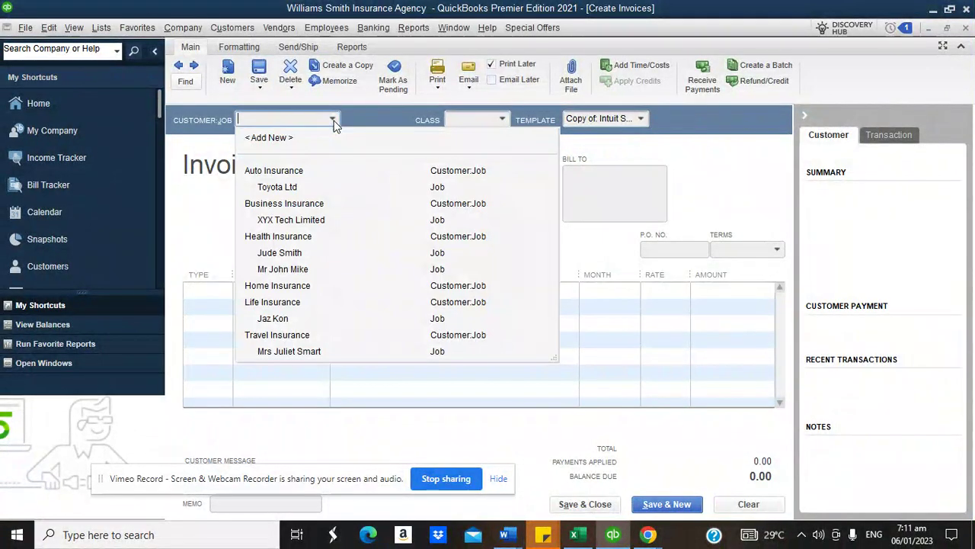
pyautogui.click(295, 188)
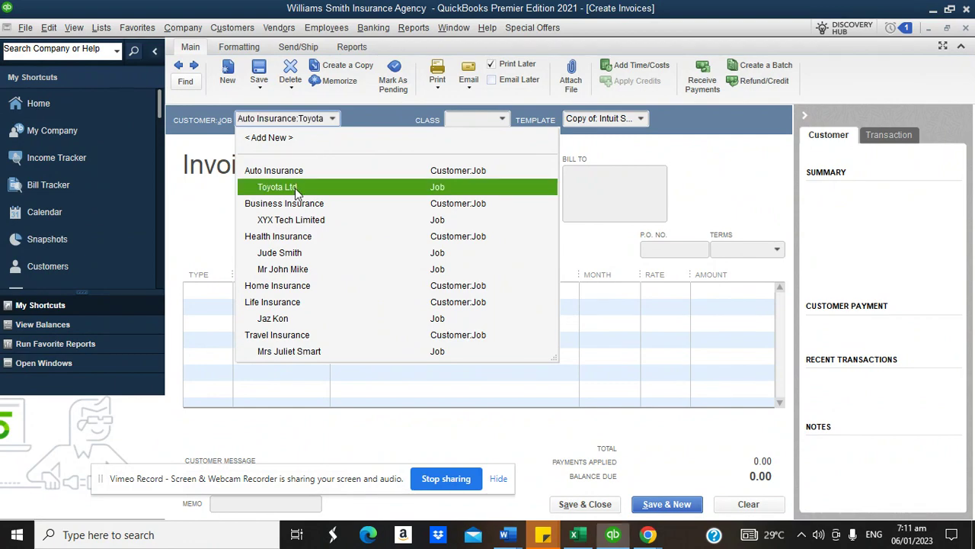
pyautogui.click(500, 121)
pyautogui.click(482, 169)
# - Add an Auto Insurance Premium Paid line, 'Being premium paid for auto insurance', 24 months at 30,000, and save
pyautogui.click(227, 293)
pyautogui.click(224, 290)
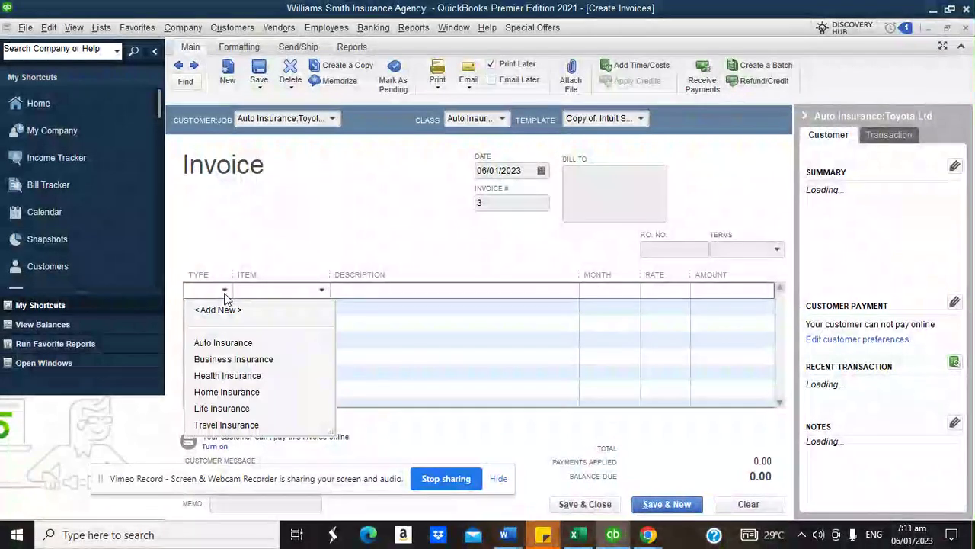
pyautogui.click(224, 347)
pyautogui.click(321, 290)
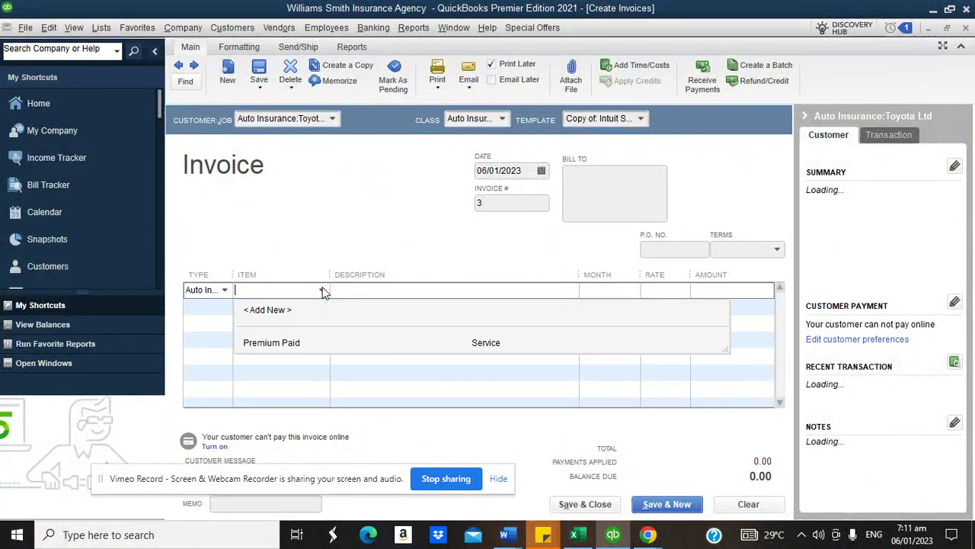
pyautogui.click(288, 345)
pyautogui.click(387, 287)
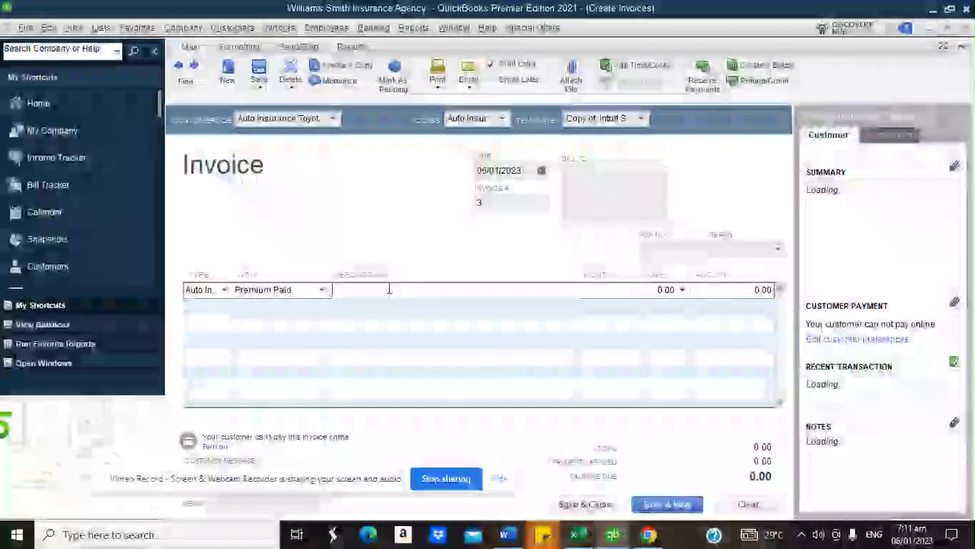
pyautogui.write('Being premium paid for au')
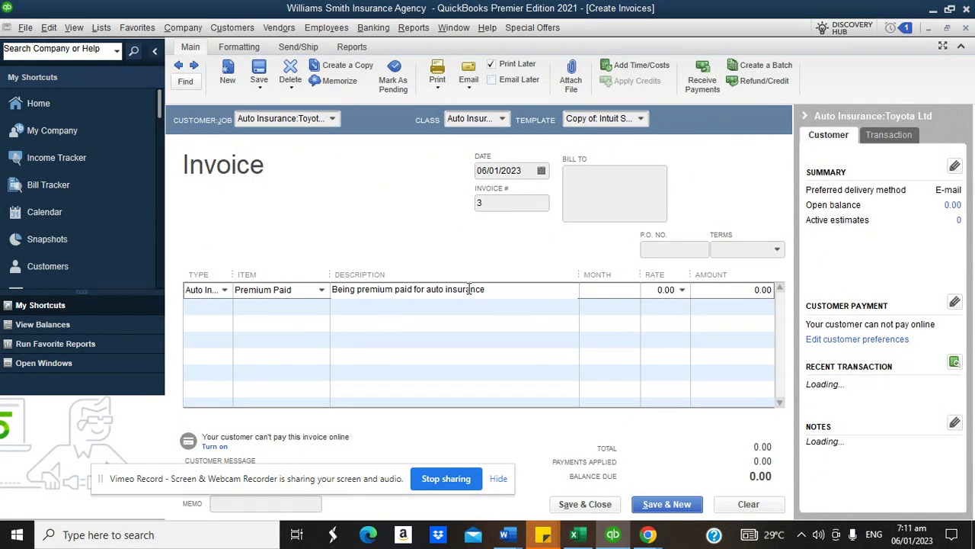
pyautogui.write('to insurance')
pyautogui.click(606, 289)
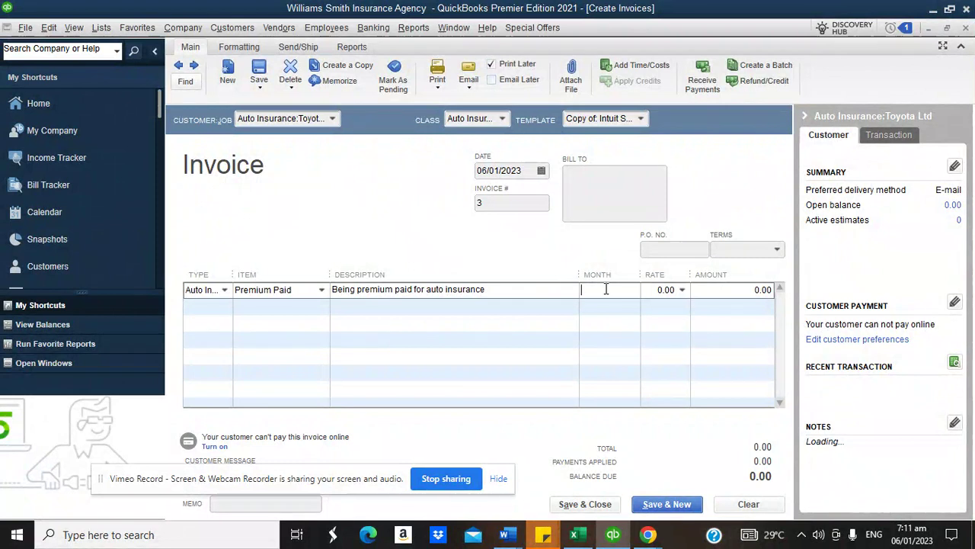
pyautogui.press('Tab')
pyautogui.write('30000')
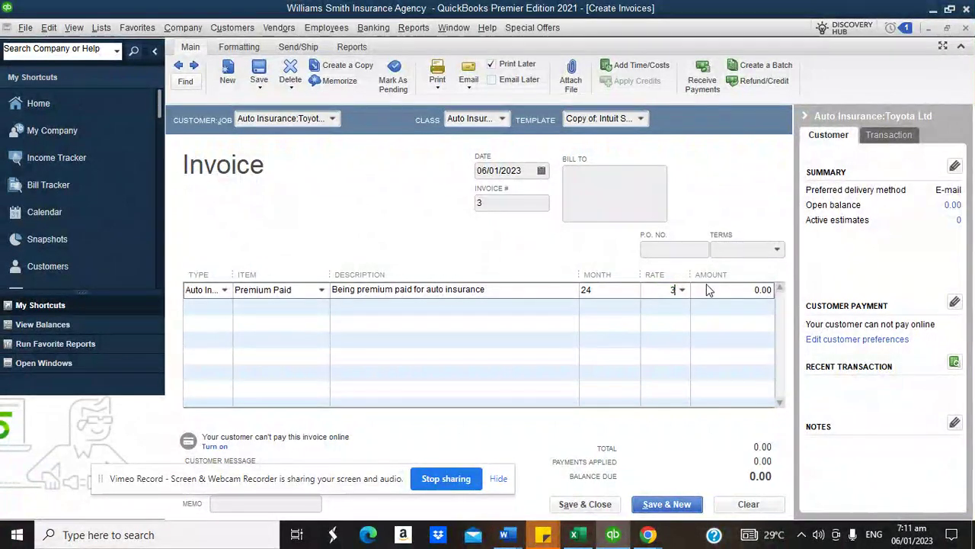
pyautogui.click(707, 286)
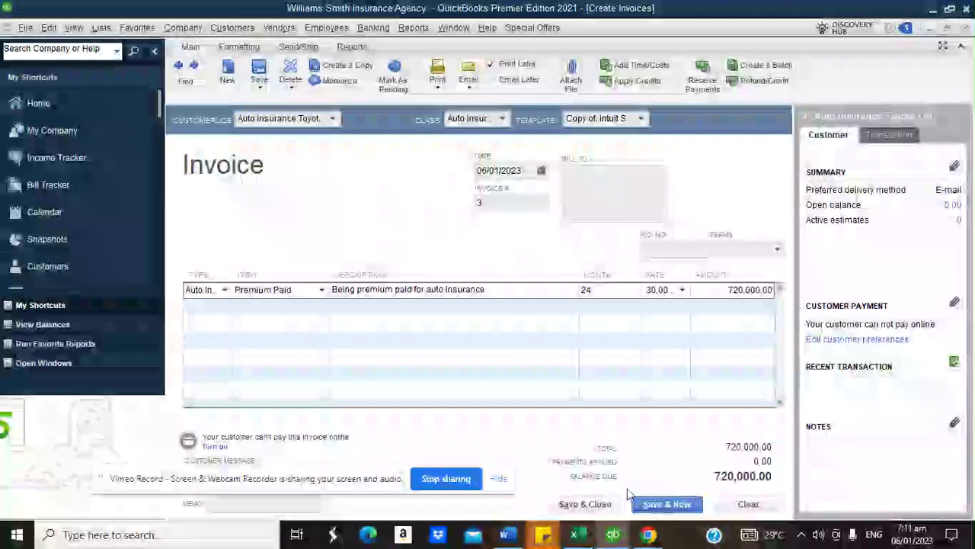
pyautogui.click(573, 504)
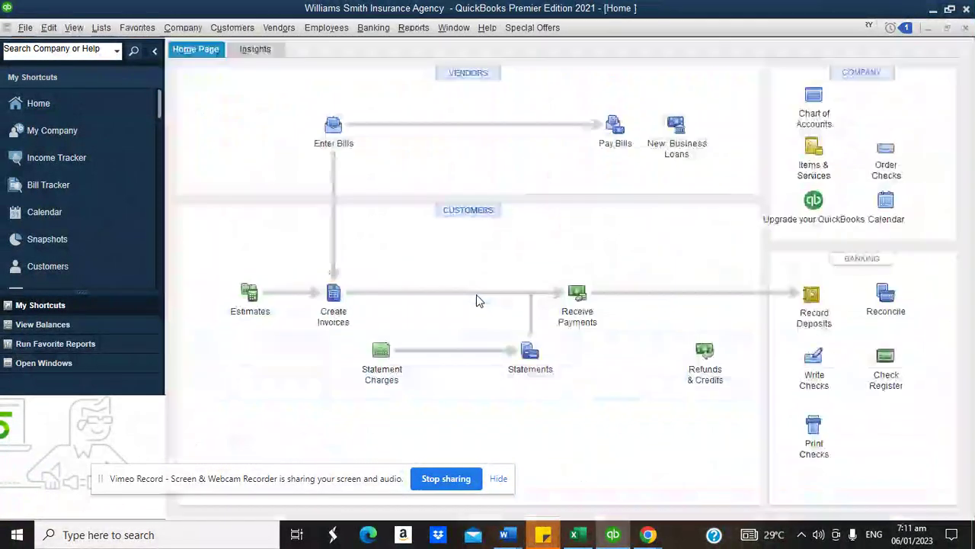
pyautogui.click(413, 27)
pyautogui.moveTo(453, 139)
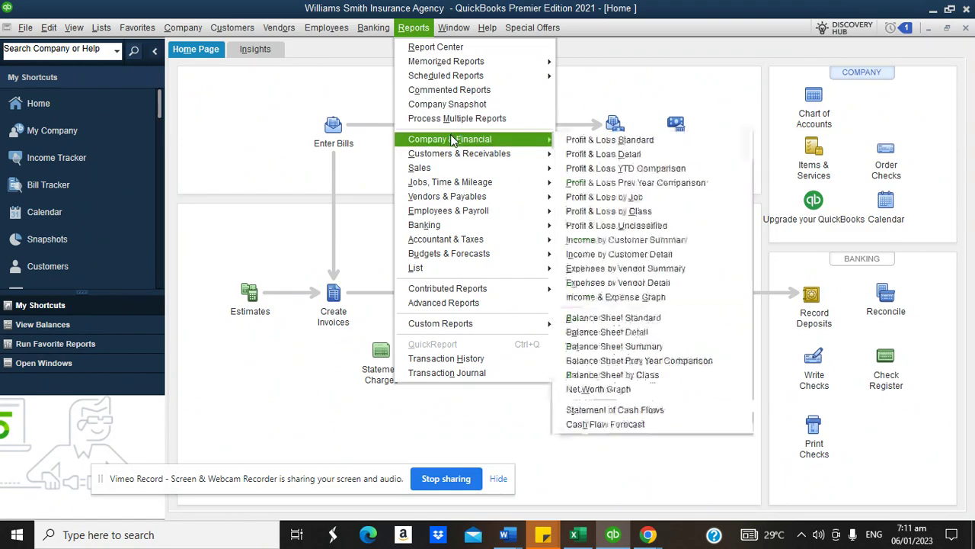
pyautogui.click(608, 317)
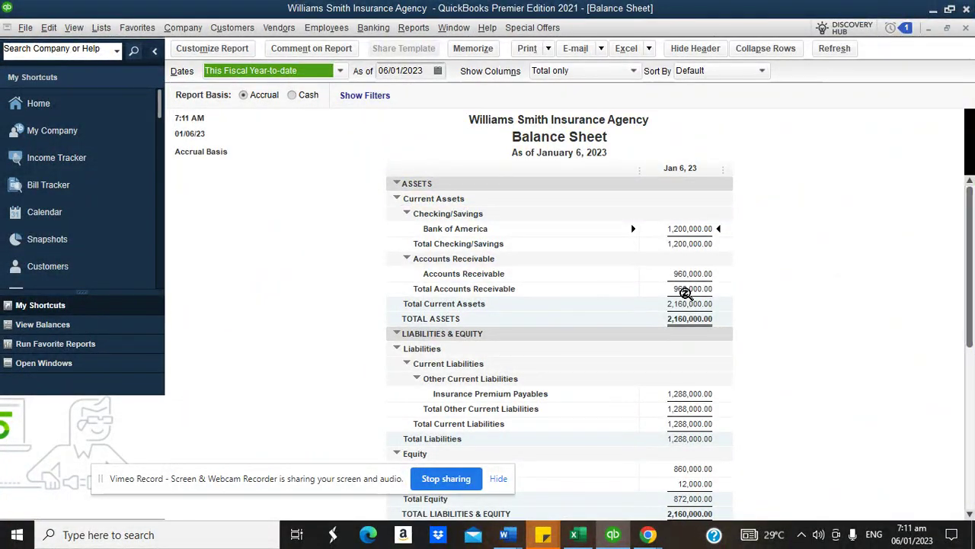
pyautogui.doubleClick(688, 393)
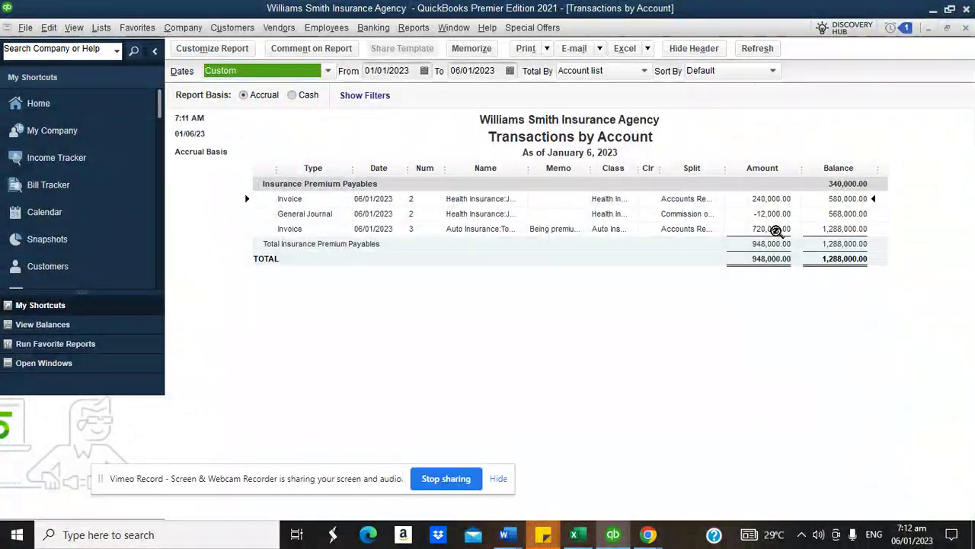
pyautogui.click(61, 96)
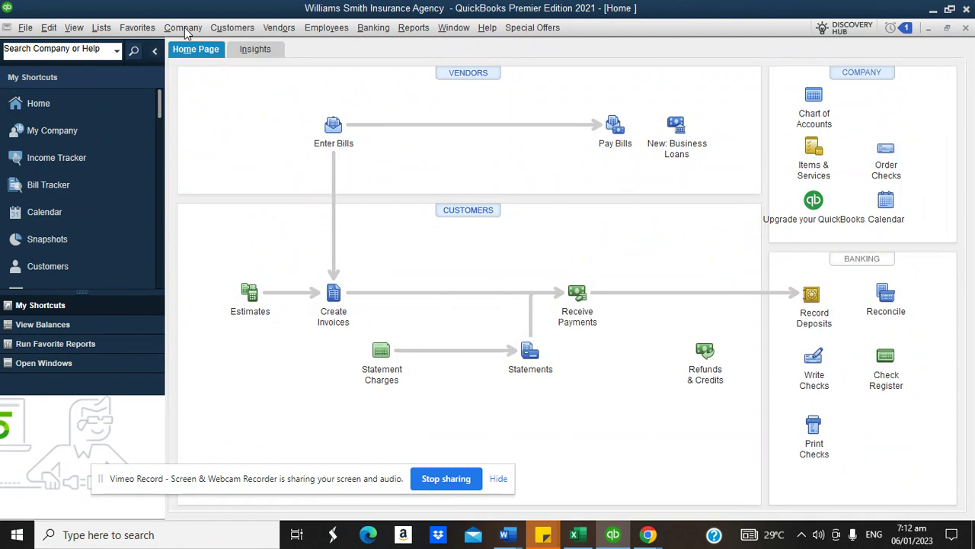
# - Debit Insurance Premium Payables and credit Commission on Premium 36,000 with a Toyota commission memo
pyautogui.click(183, 27)
pyautogui.click(252, 286)
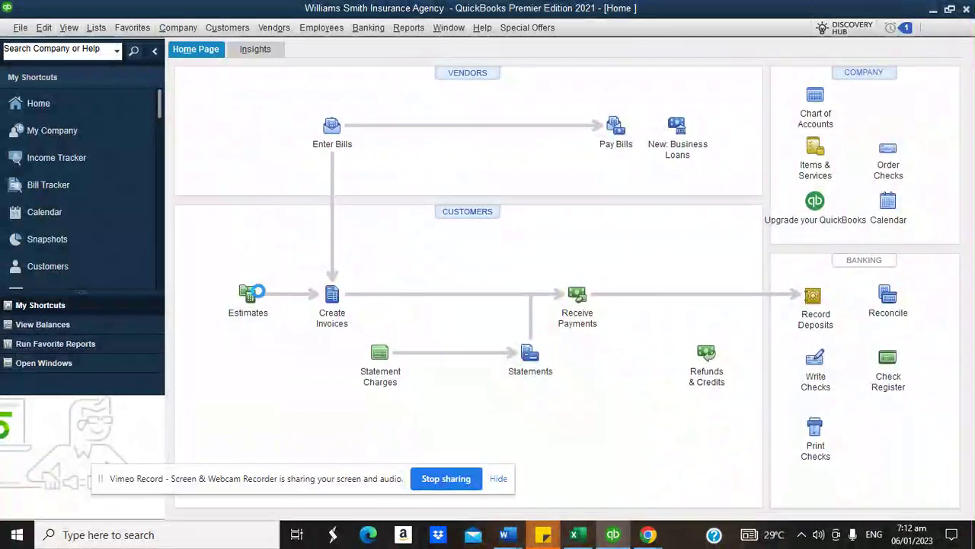
pyautogui.click(567, 253)
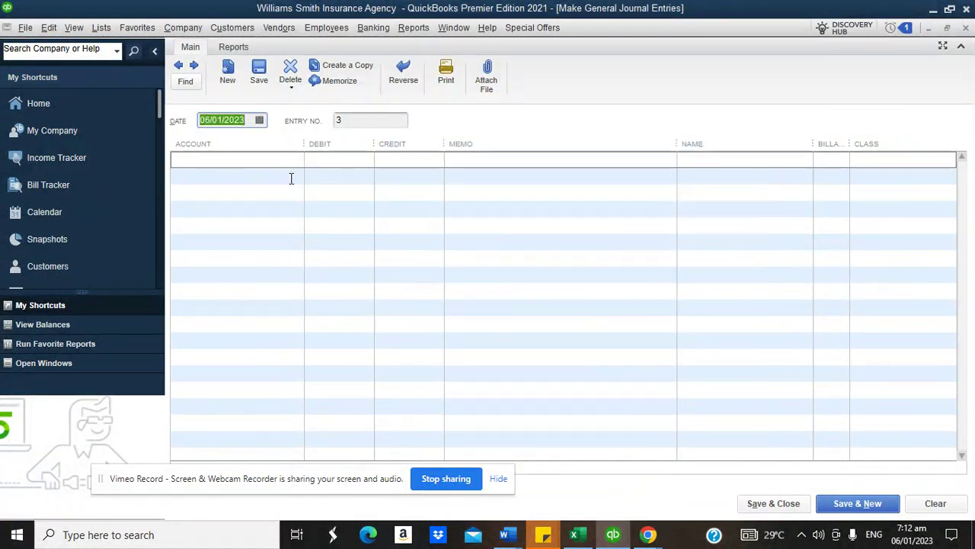
pyautogui.click(228, 163)
pyautogui.write('Insurance Expense')
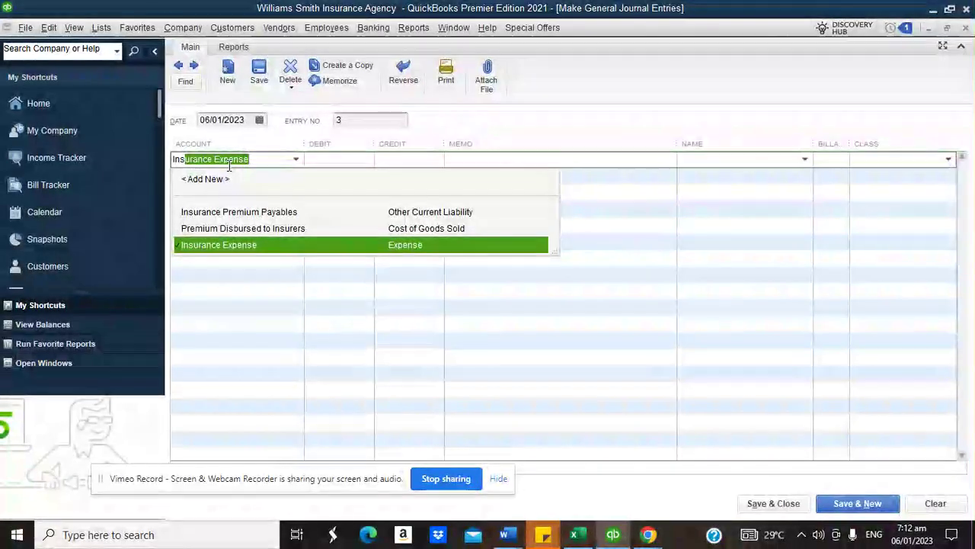
pyautogui.click(234, 211)
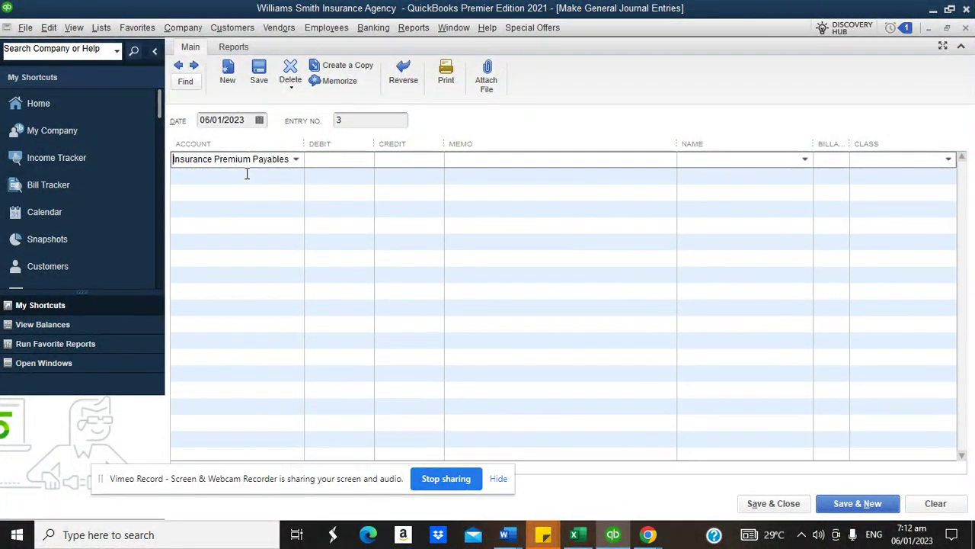
pyautogui.click(246, 175)
pyautogui.write('Commission on Premium')
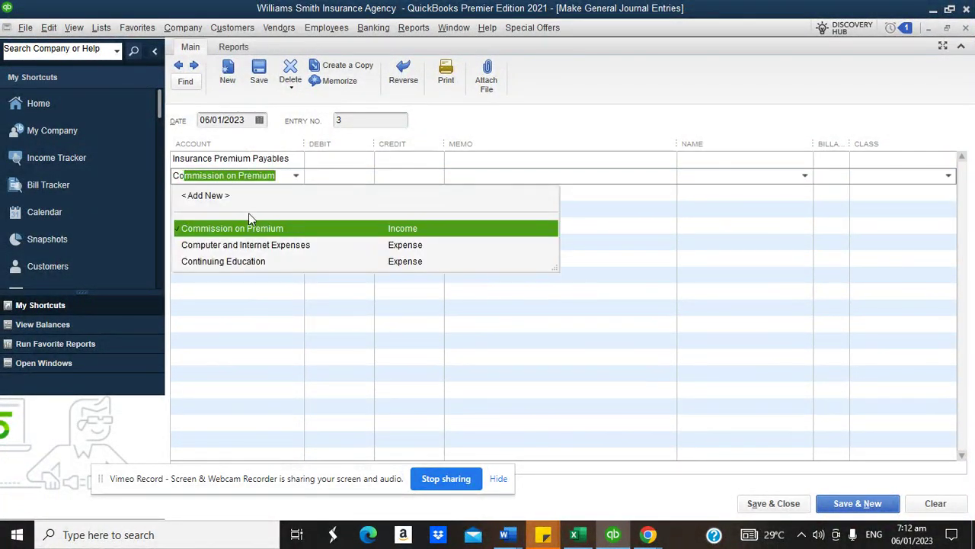
pyautogui.click(250, 228)
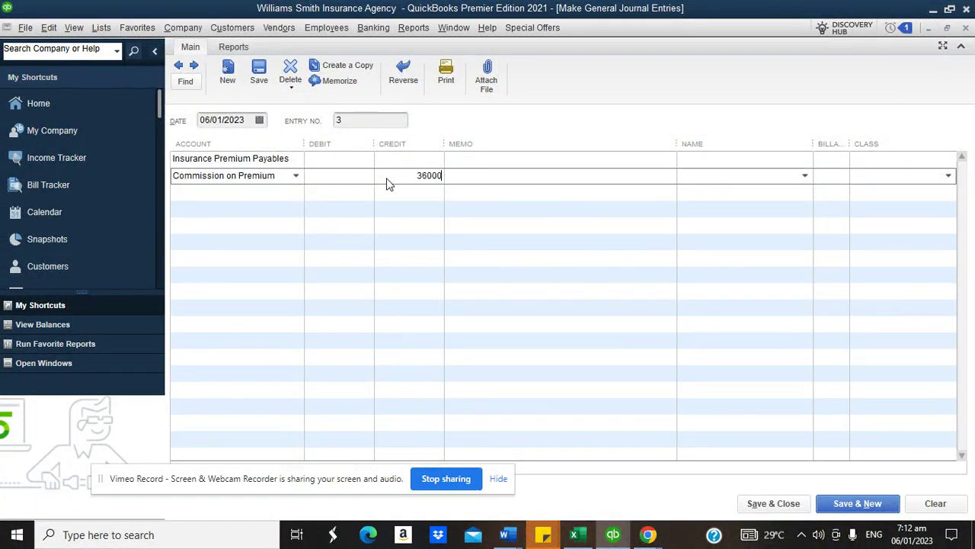
pyautogui.click(339, 159)
pyautogui.write('36000')
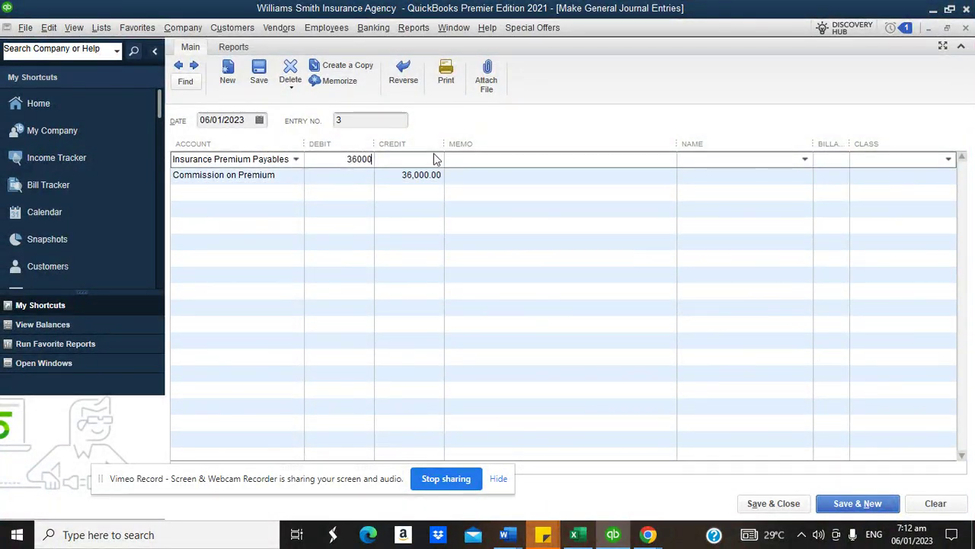
pyautogui.write('Being')
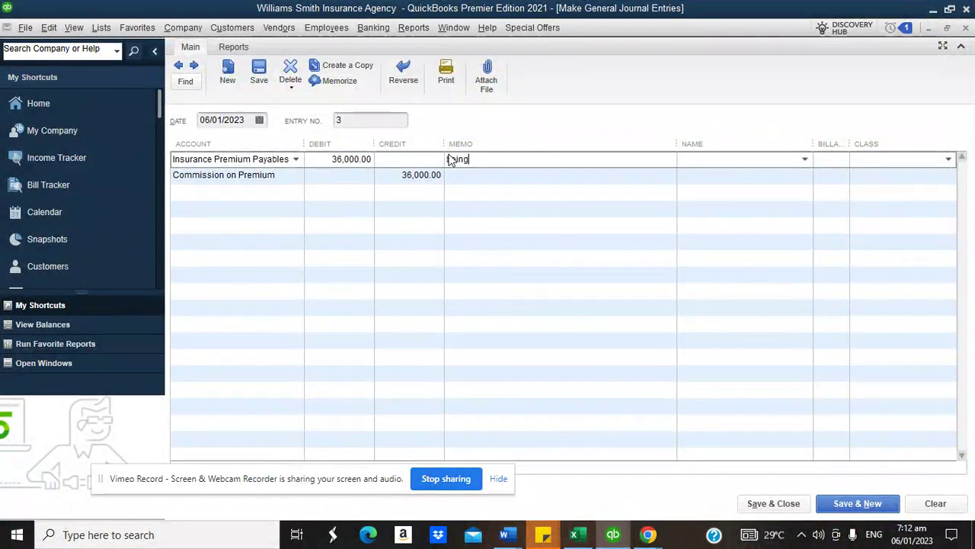
pyautogui.write(' commissio')
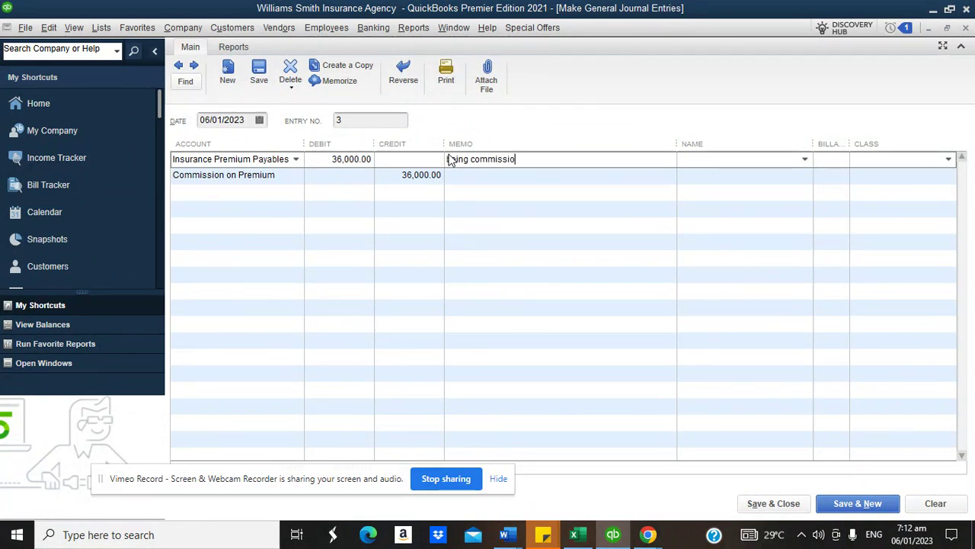
pyautogui.write('n on premiu')
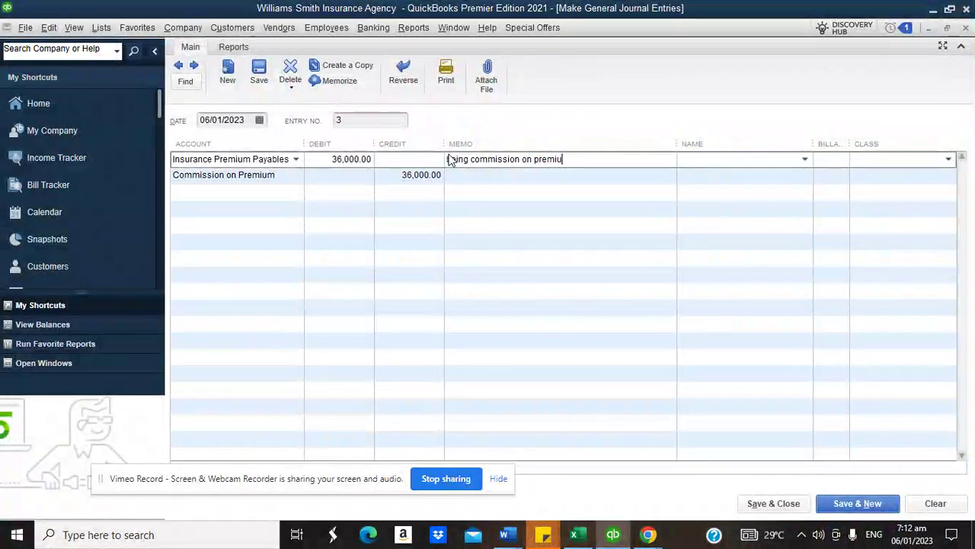
pyautogui.write('m paid by ')
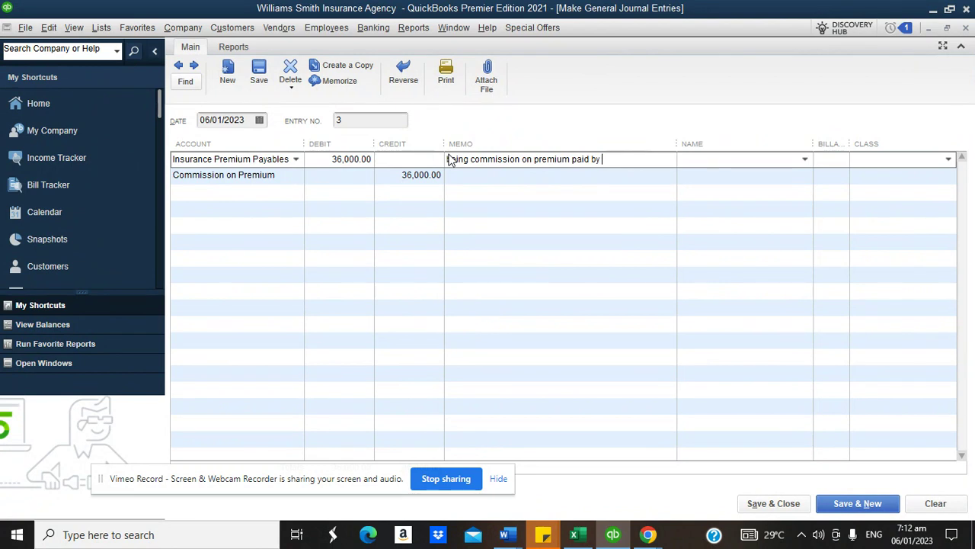
pyautogui.write('toyota')
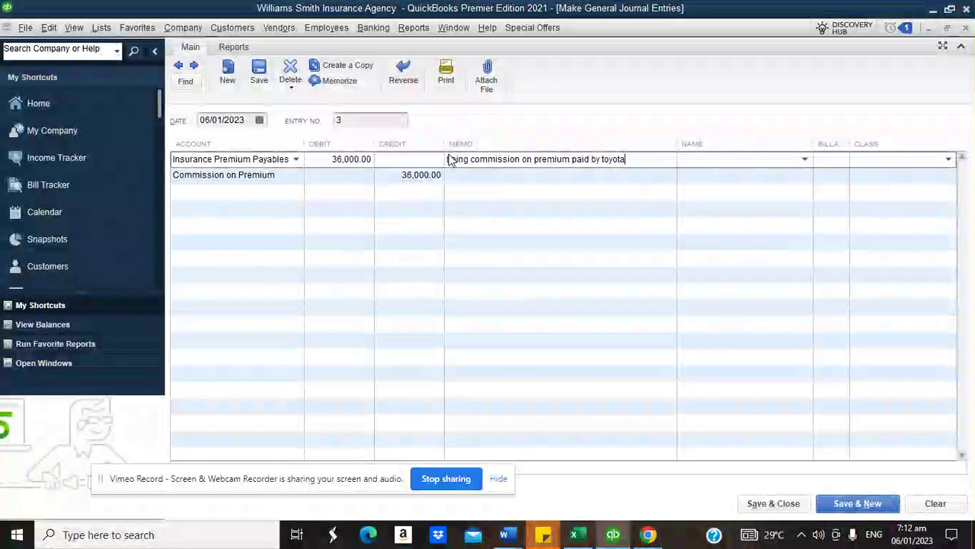
# - Assign Toyota Ltd and the Auto Insurance class to the entry, then save it
pyautogui.click(806, 160)
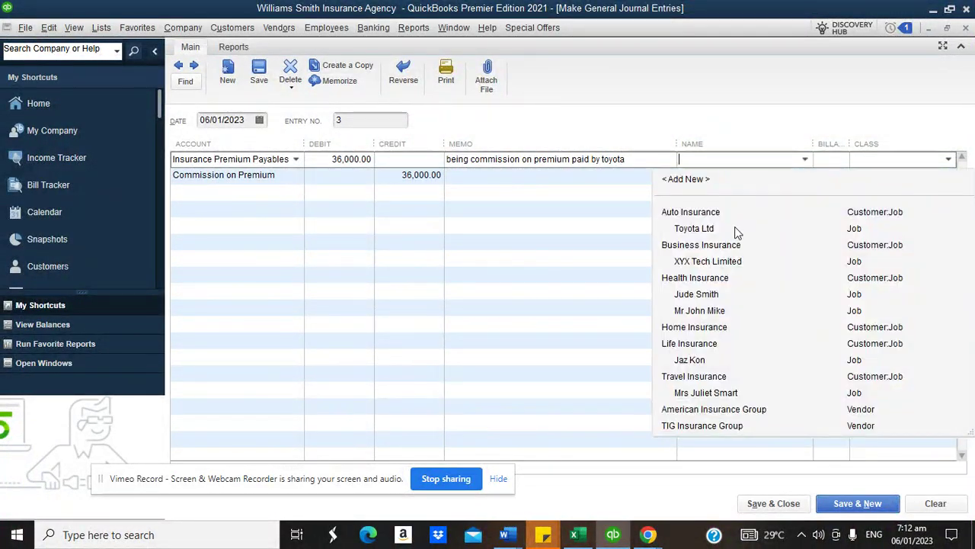
pyautogui.click(727, 228)
pyautogui.click(948, 160)
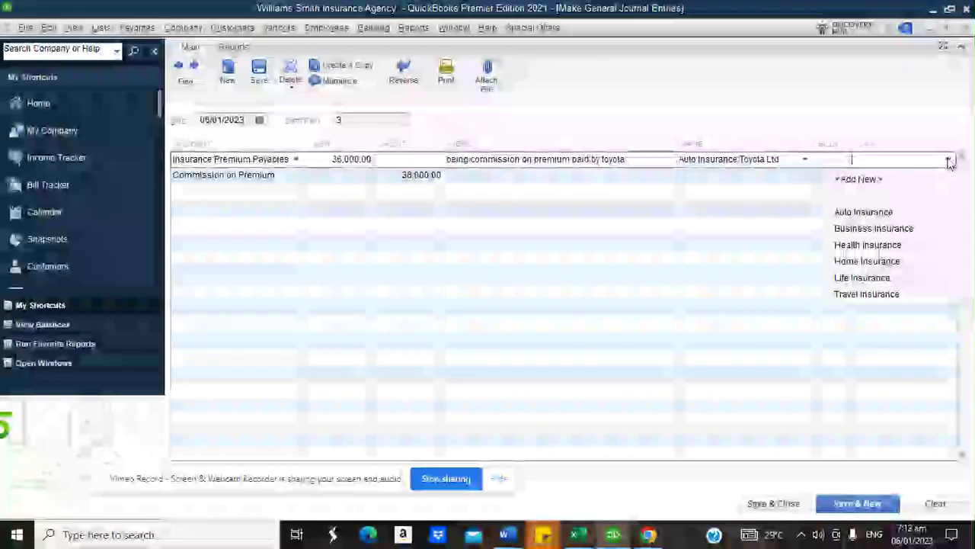
pyautogui.click(888, 211)
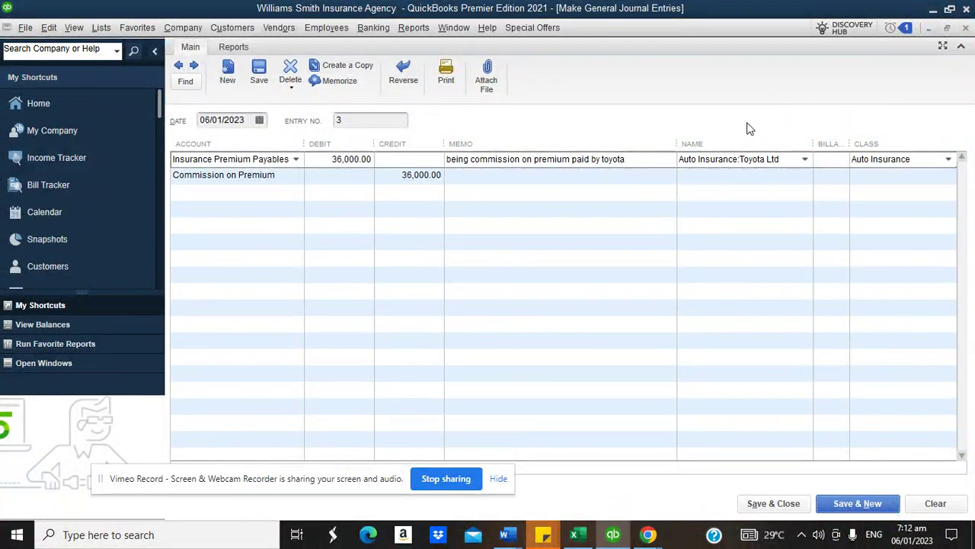
pyautogui.click(773, 503)
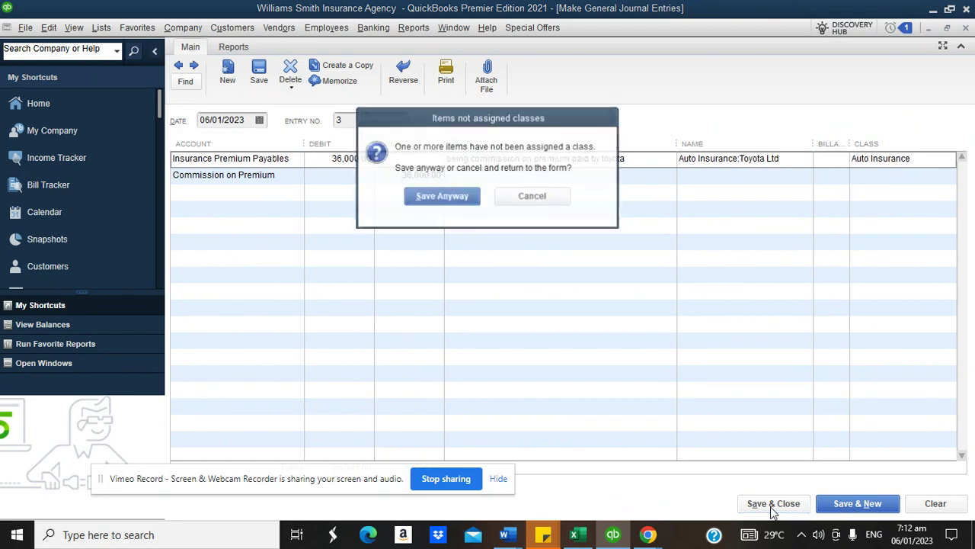
# - Save journal entry 3 and drill into Commission on Premium's 48,000.00 on Profit & Loss Standard
pyautogui.click(442, 197)
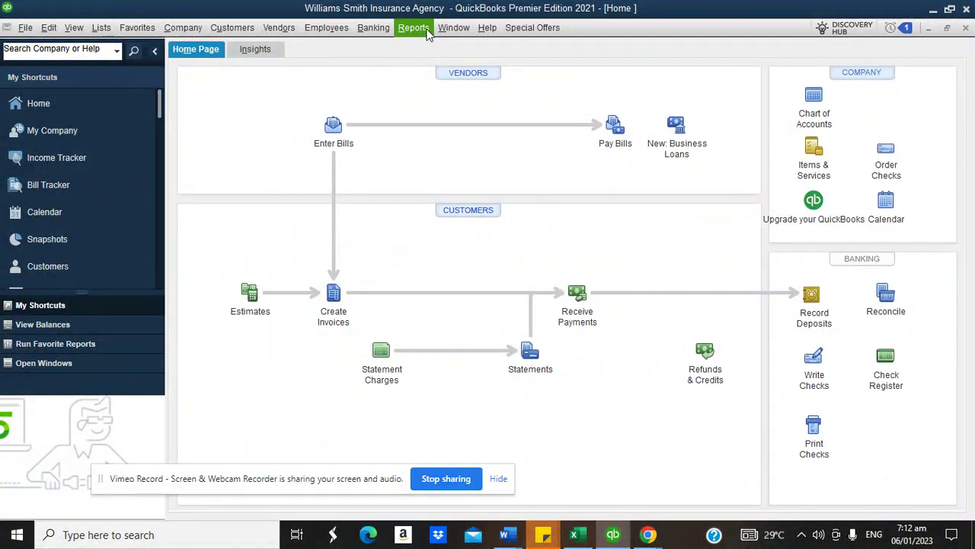
pyautogui.click(414, 27)
pyautogui.moveTo(468, 150)
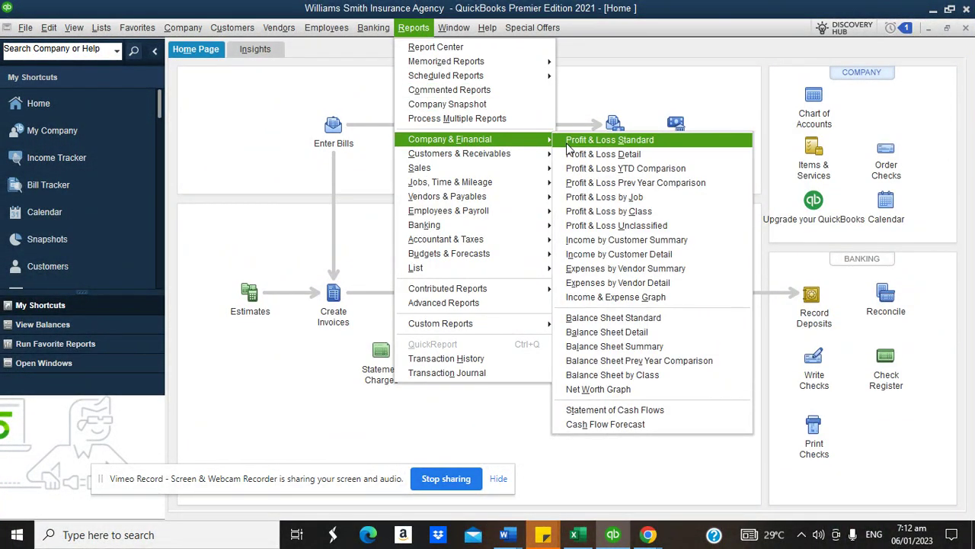
pyautogui.click(570, 142)
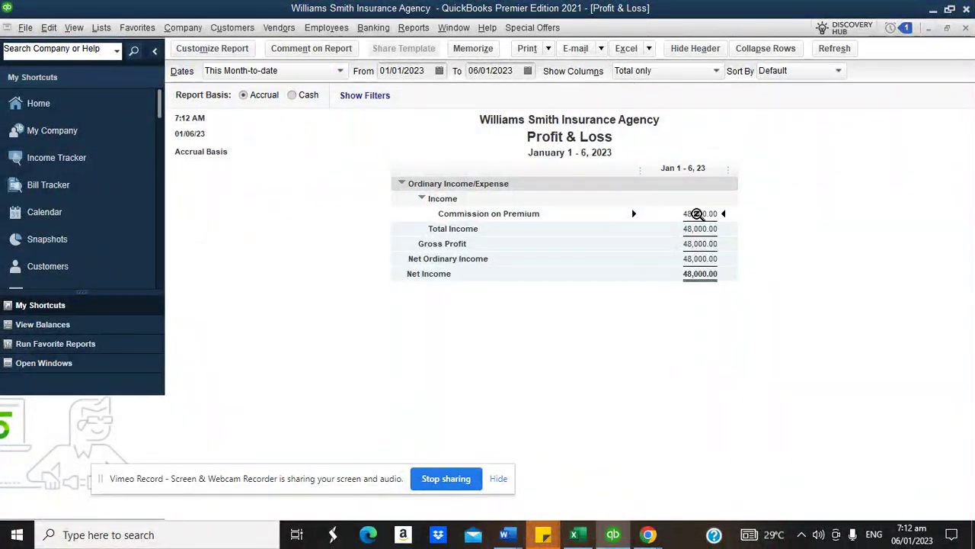
pyautogui.doubleClick(698, 213)
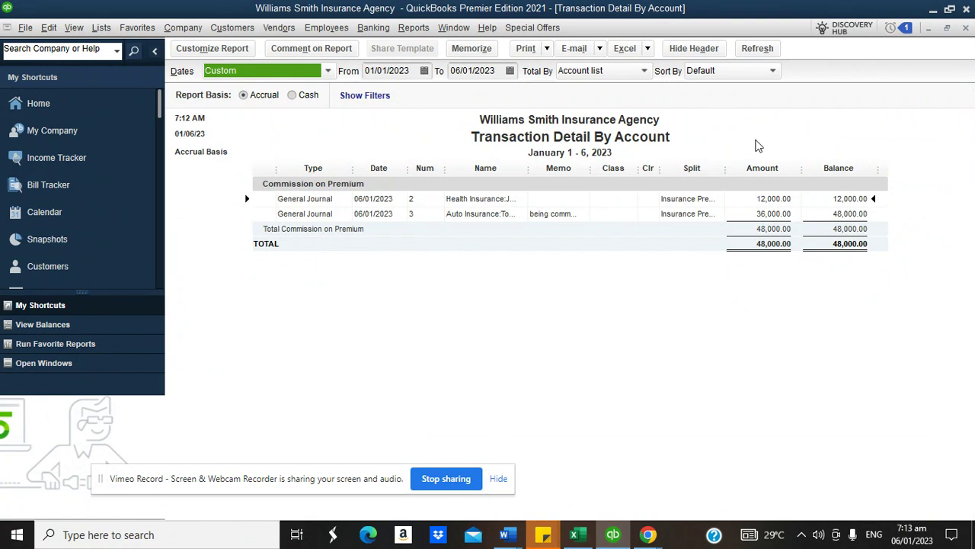
pyautogui.click(75, 102)
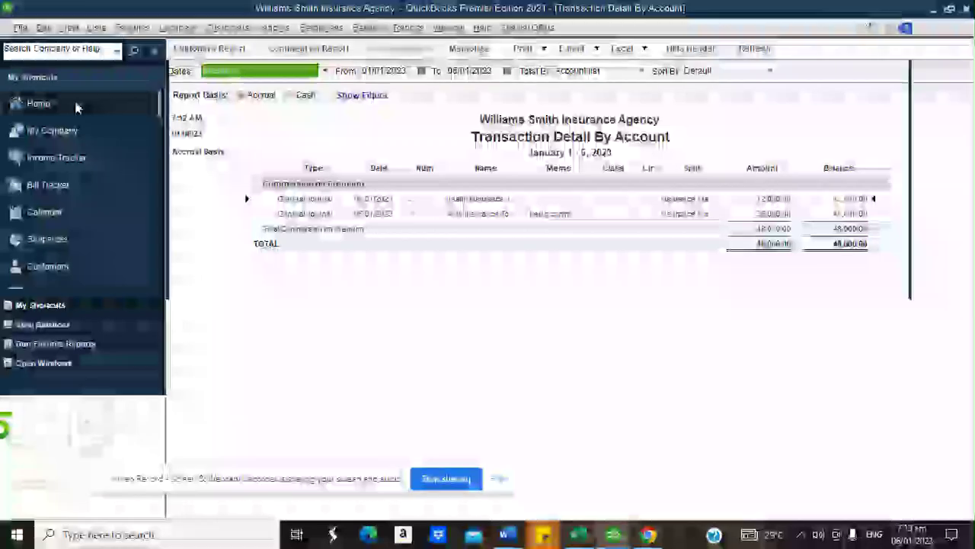
# - Start invoice 4, dated 06/01/2023, for the Travel Insurance customer job
pyautogui.click(335, 292)
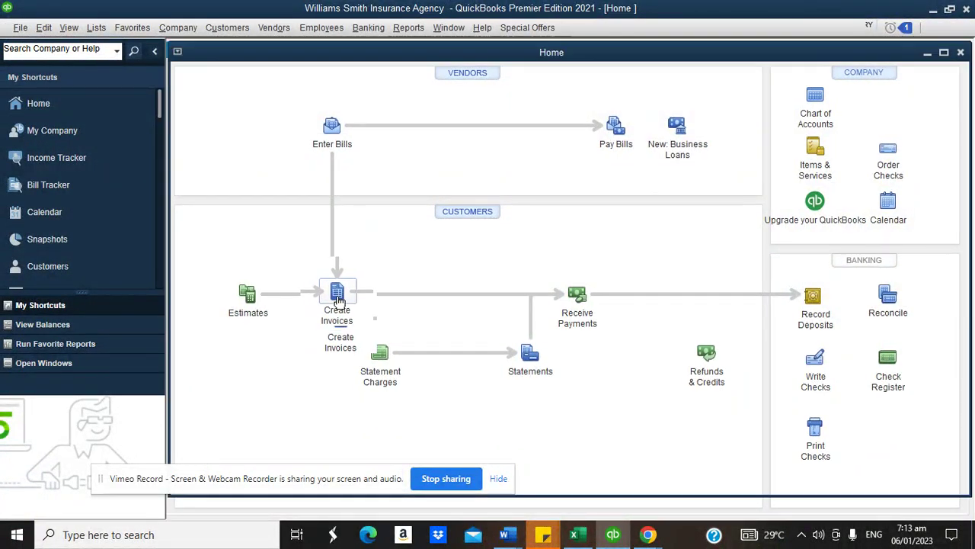
pyautogui.click(227, 312)
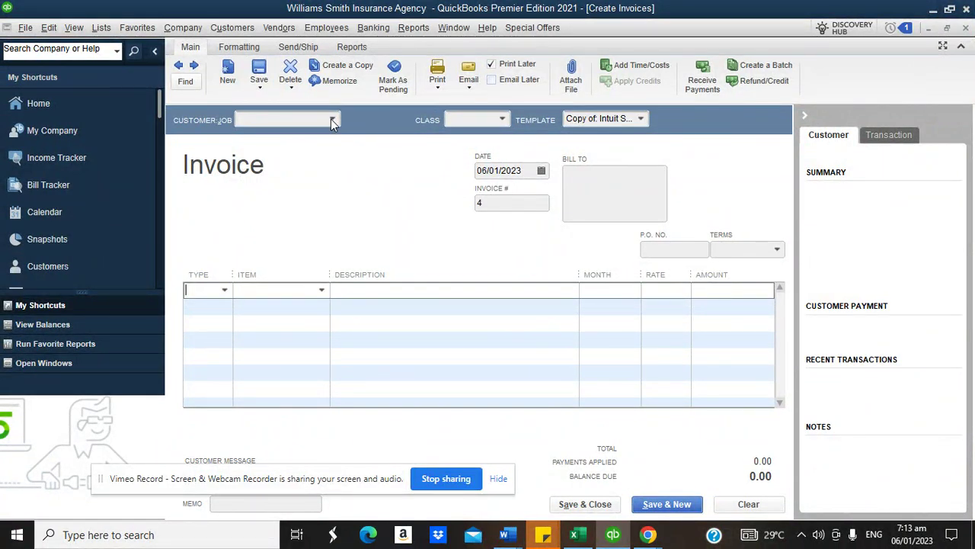
pyautogui.click(331, 120)
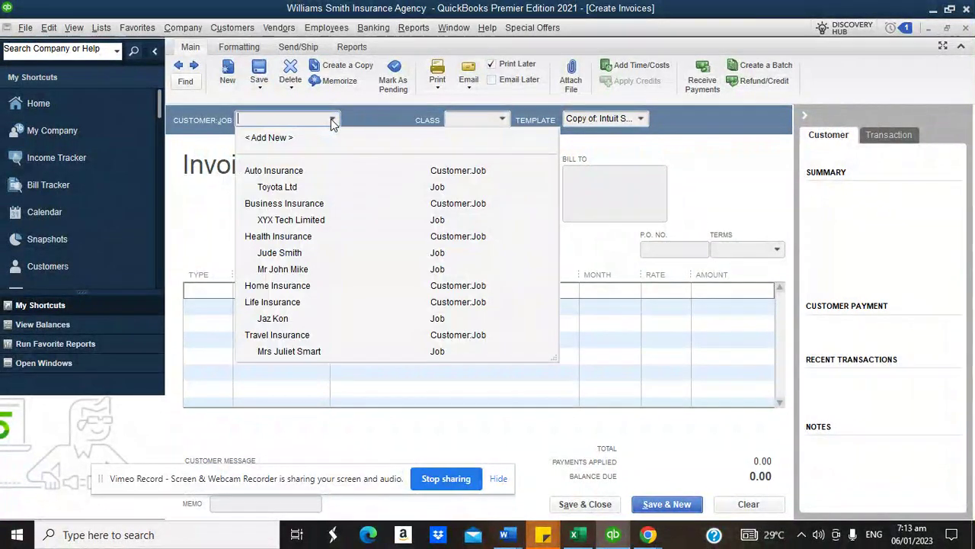
pyautogui.click(192, 214)
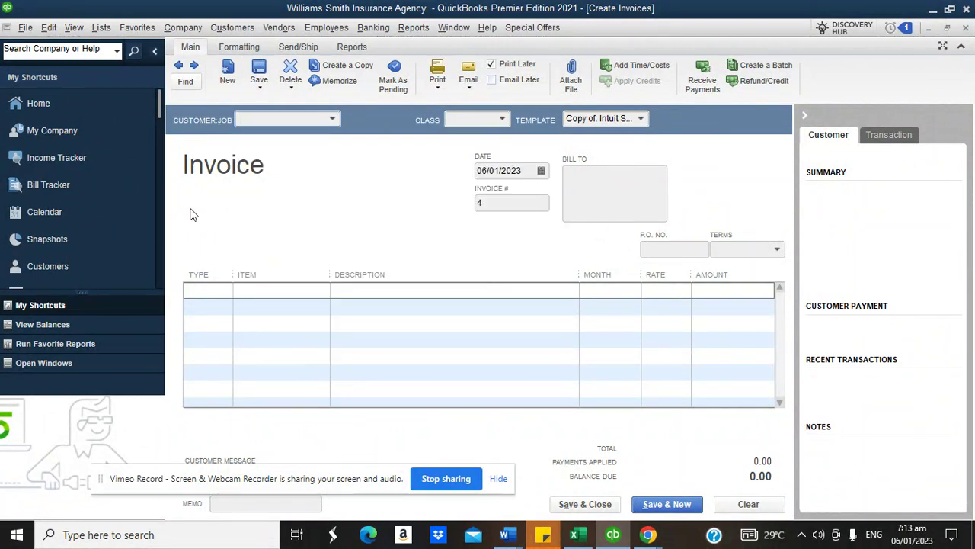
pyautogui.click(332, 118)
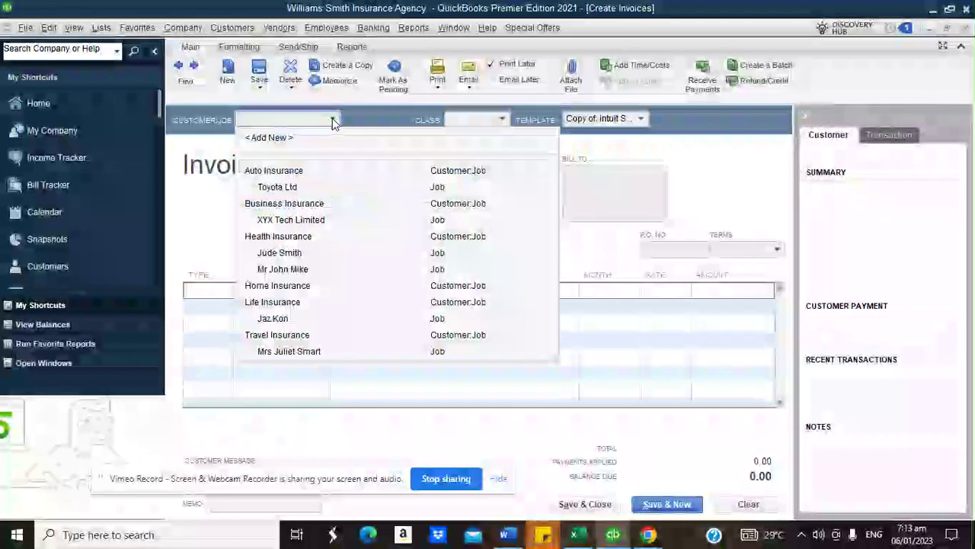
pyautogui.click(294, 352)
pyautogui.click(227, 293)
pyautogui.click(224, 290)
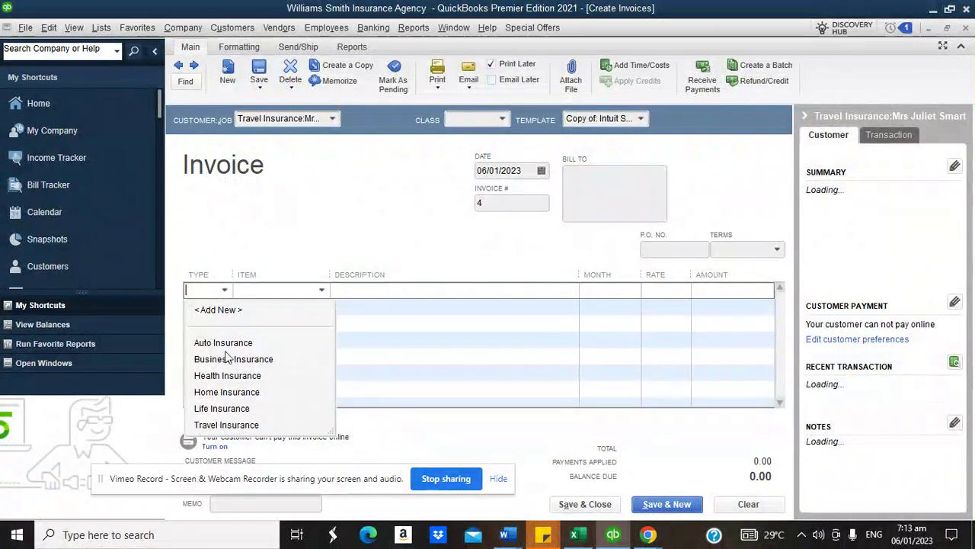
# - Put a Travel Insurance Premium Paid item on the first line for the travel insurance customer
pyautogui.click(333, 119)
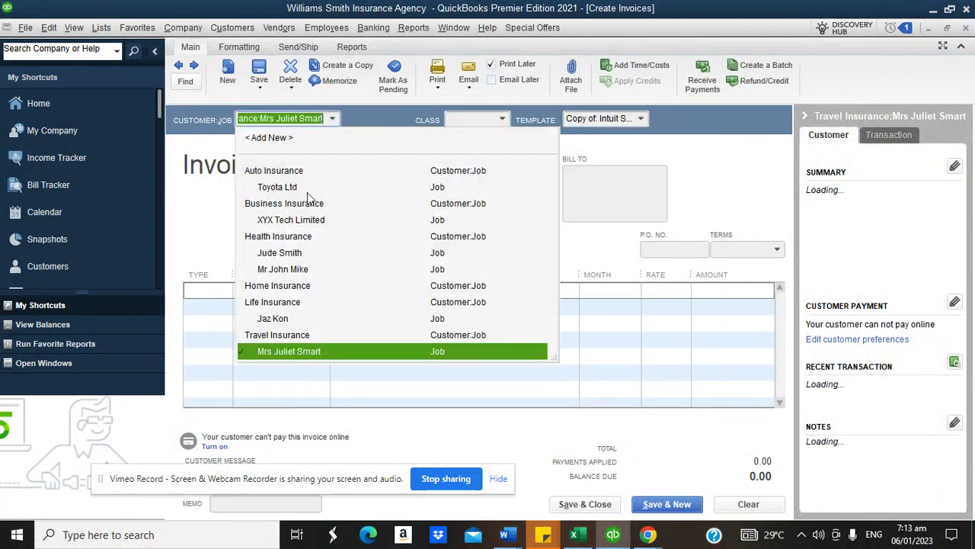
pyautogui.click(276, 351)
pyautogui.click(227, 291)
pyautogui.click(224, 290)
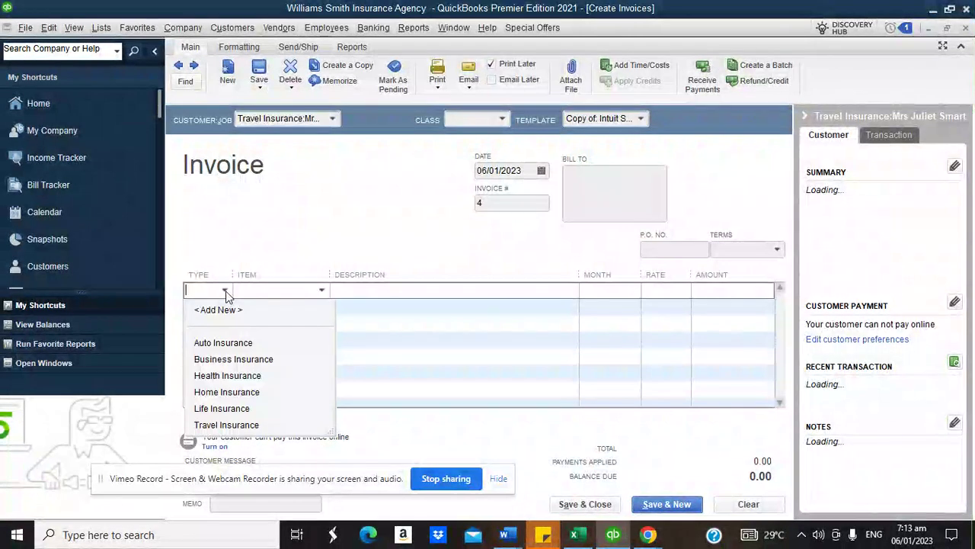
pyautogui.click(226, 423)
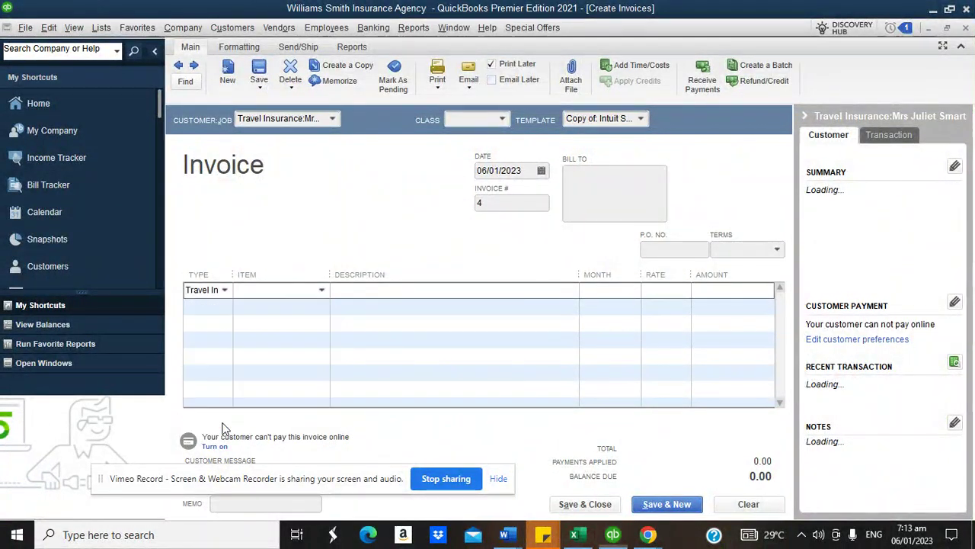
pyautogui.click(323, 291)
pyautogui.click(294, 343)
# - Describe the line as premium paid on travel insurance and bill 12 months at 5,000.00 (60,000.00)
pyautogui.click(406, 294)
pyautogui.write('Being com')
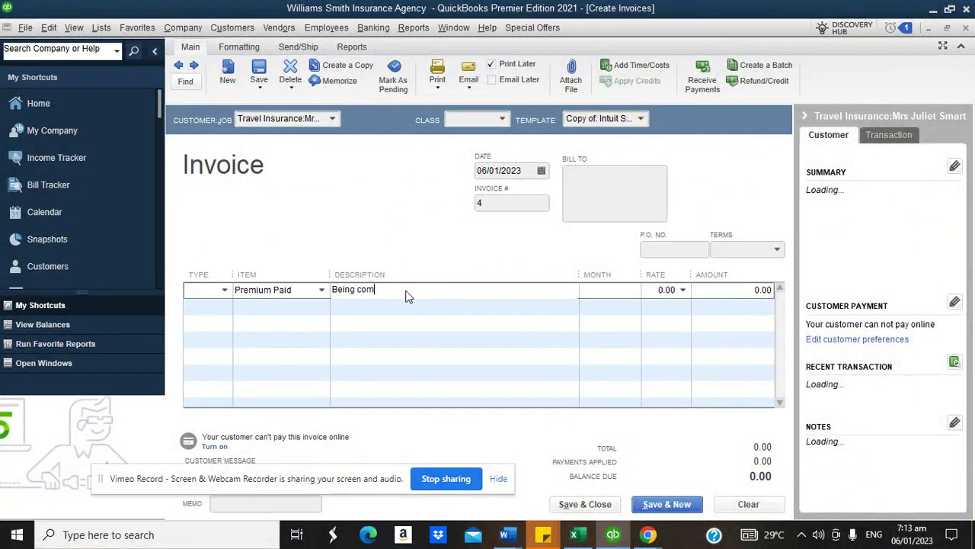
pyautogui.write('mission on travel ins')
pyautogui.press('BackSpace')
pyautogui.press('BackSpace')
pyautogui.write('premium paid on travel insurance')
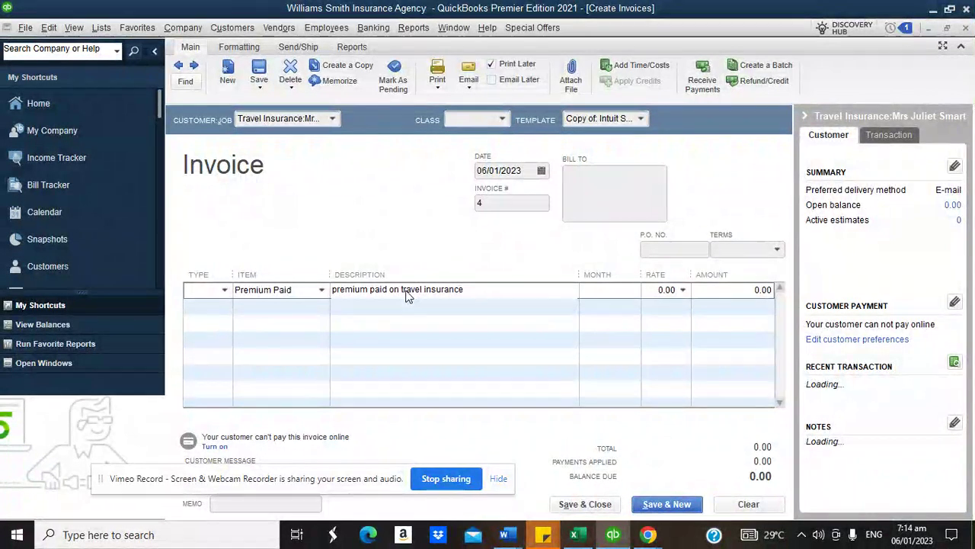
pyautogui.click(219, 291)
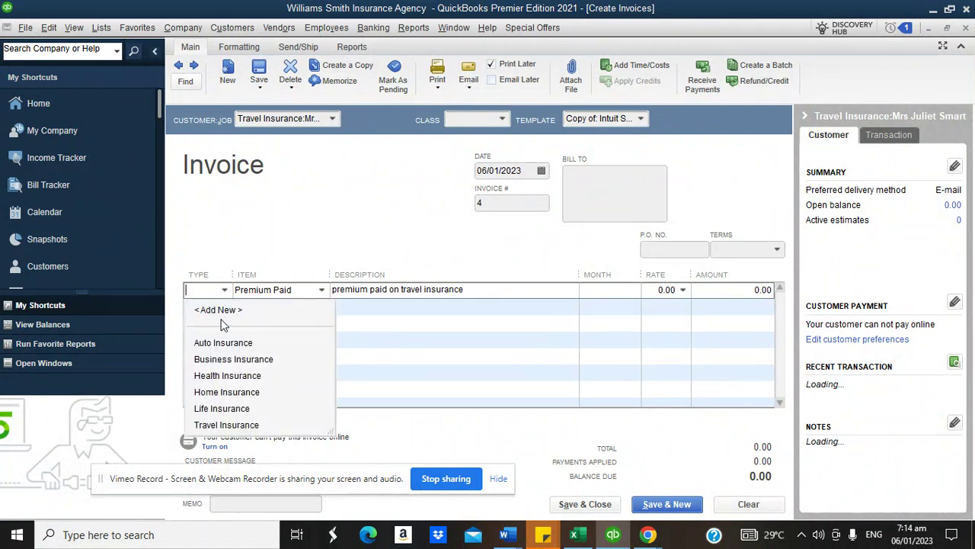
pyautogui.click(224, 425)
pyautogui.click(616, 296)
pyautogui.write('12')
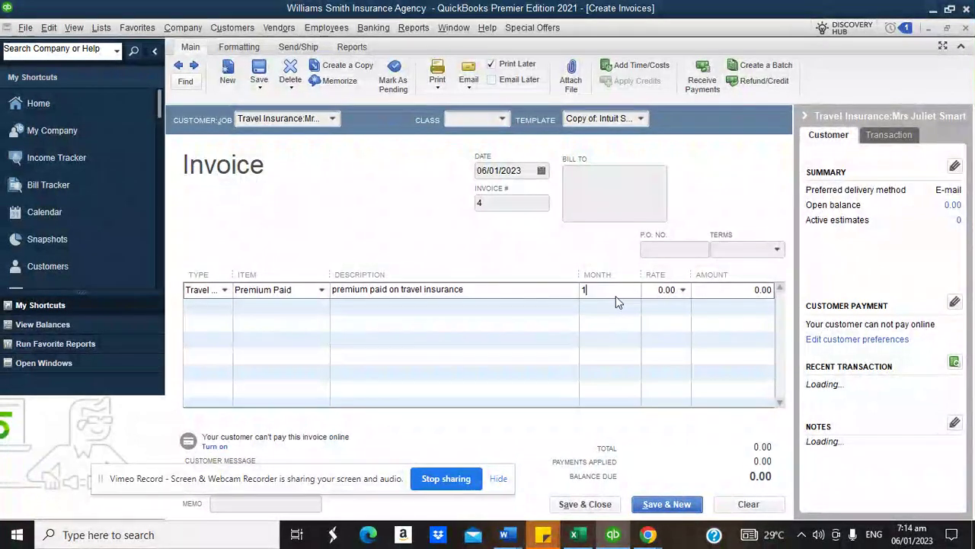
pyautogui.click(651, 293)
pyautogui.write('5000')
pyautogui.click(714, 288)
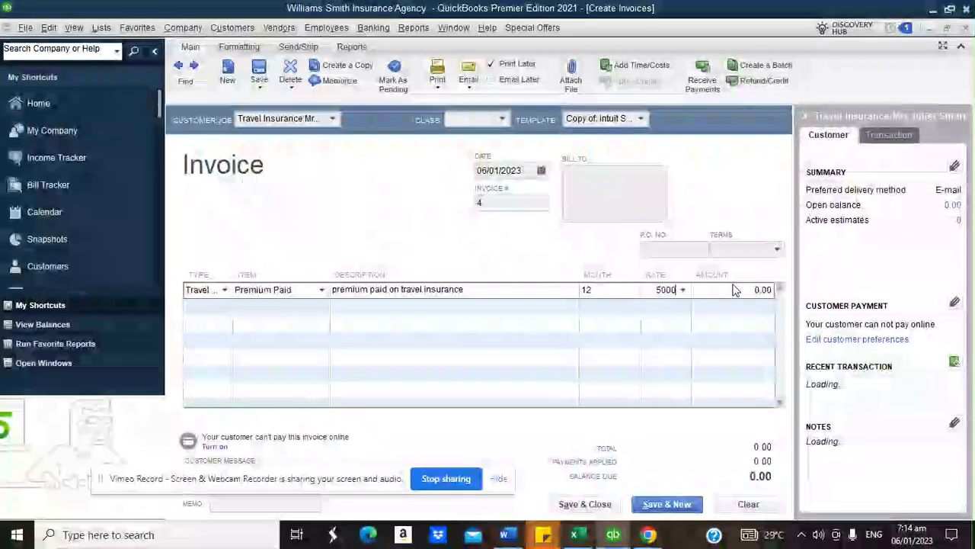
pyautogui.click(613, 171)
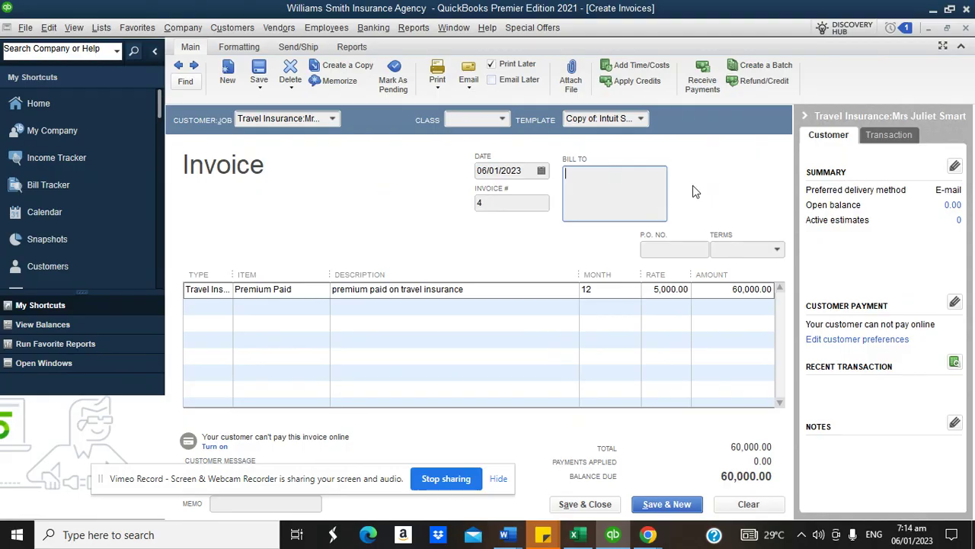
# - Start the invoice's second line, cancelling an unintended new insurance-type class
pyautogui.click(210, 305)
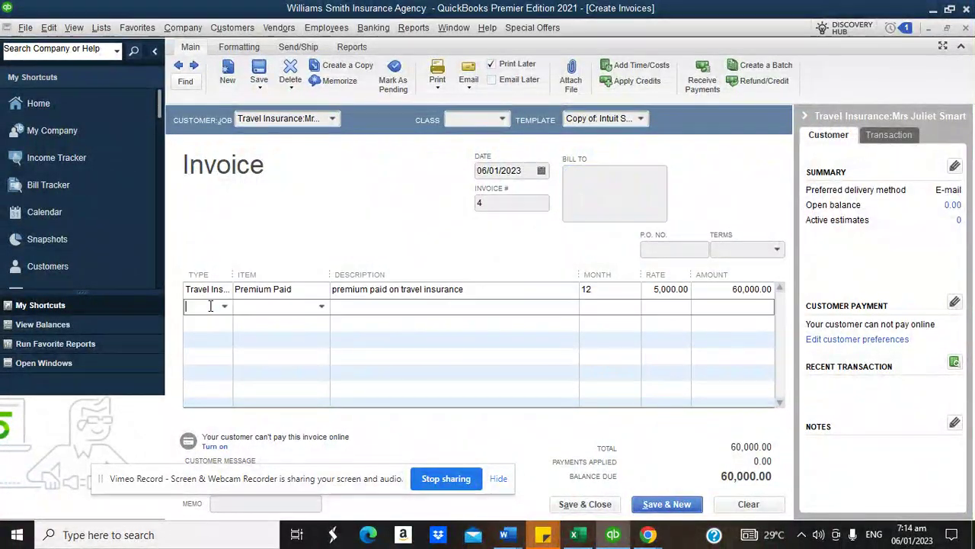
pyautogui.click(226, 307)
pyautogui.click(224, 328)
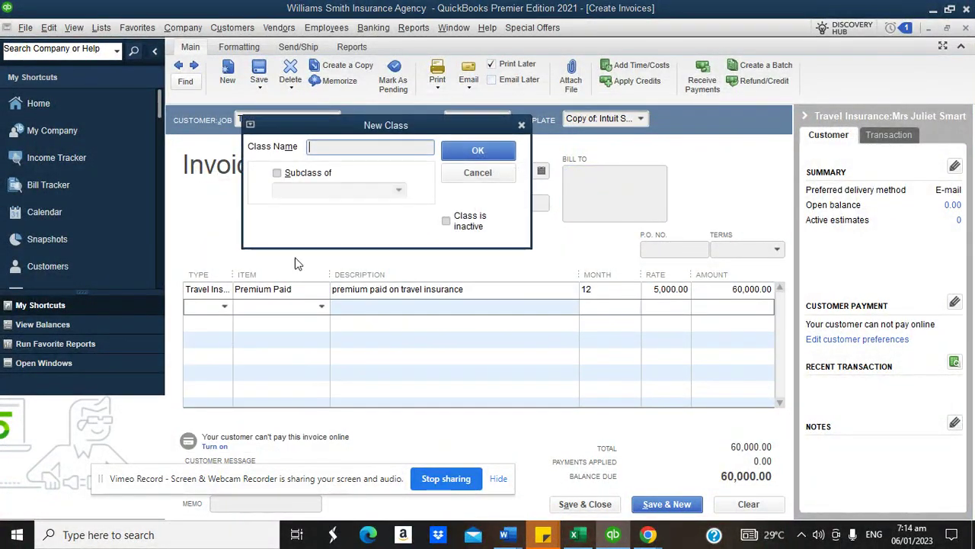
pyautogui.click(478, 172)
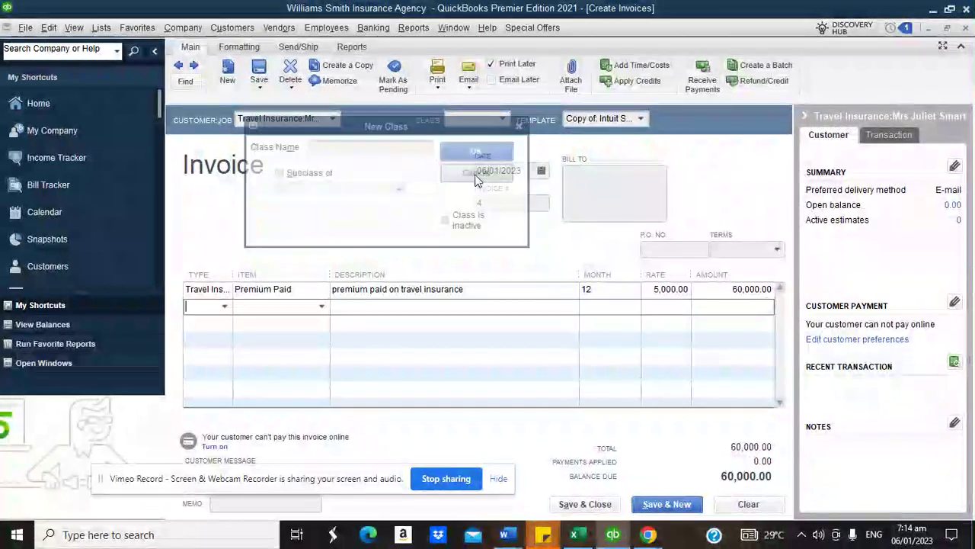
# - Create Other Charge item 'Commission earned' at 5%, posting to Commission on Premium
pyautogui.click(320, 308)
pyautogui.click(290, 326)
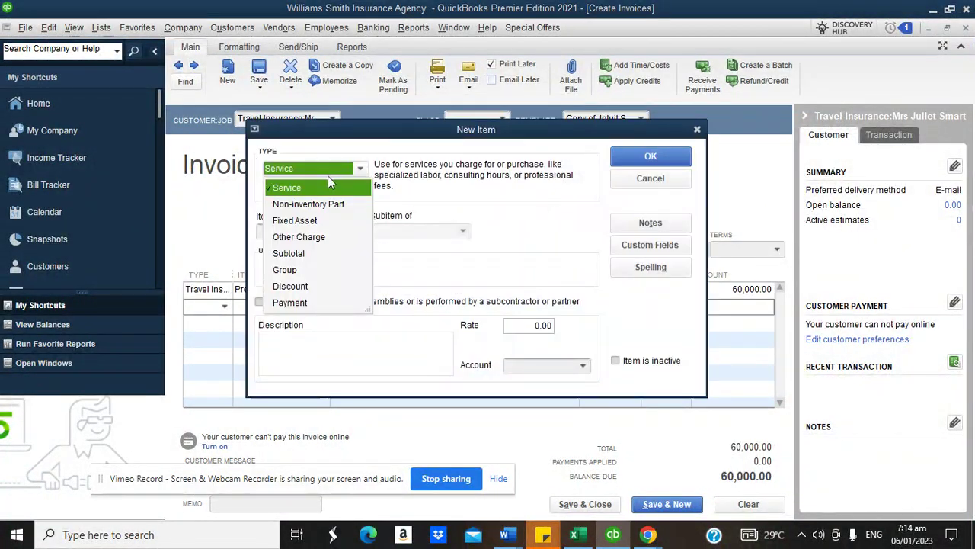
pyautogui.click(302, 236)
pyautogui.click(292, 222)
pyautogui.write('Commissi')
pyautogui.write('on E')
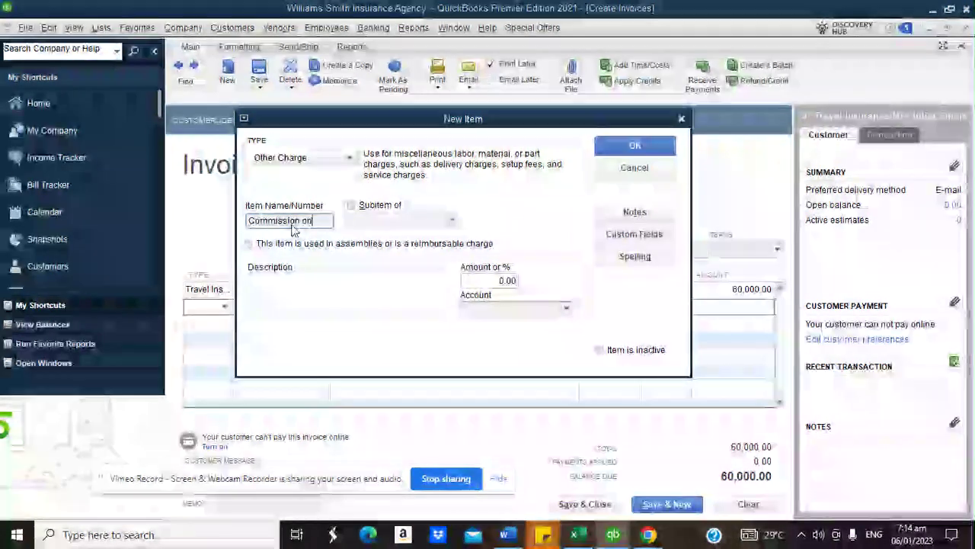
pyautogui.press('BackSpace')
pyautogui.press('BackSpace')
pyautogui.write('earned')
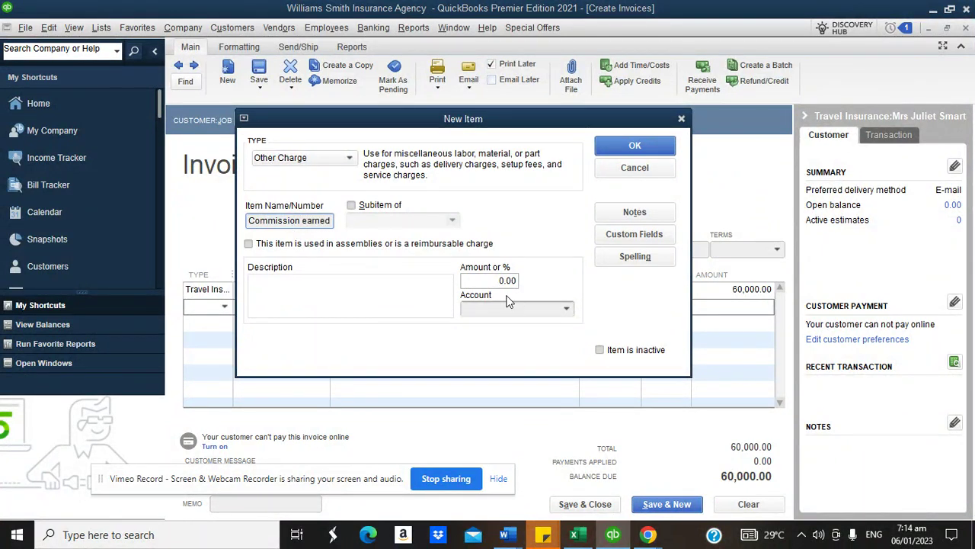
pyautogui.click(502, 282)
pyautogui.write('5')
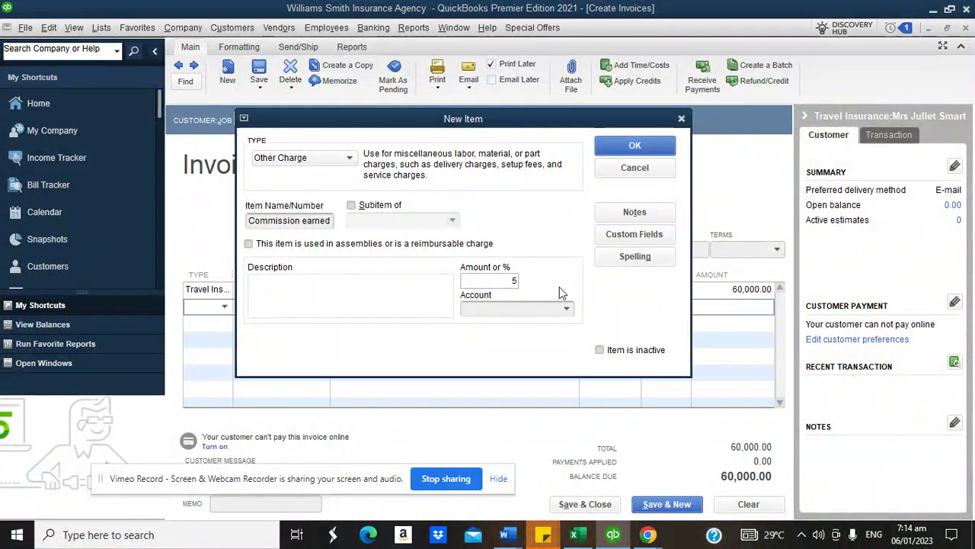
pyautogui.click(566, 308)
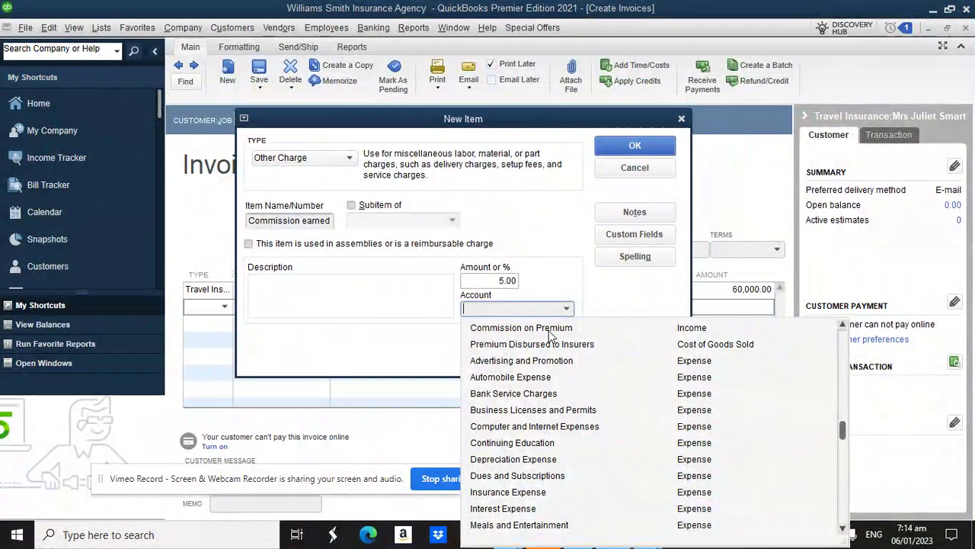
pyautogui.click(550, 329)
pyautogui.click(633, 148)
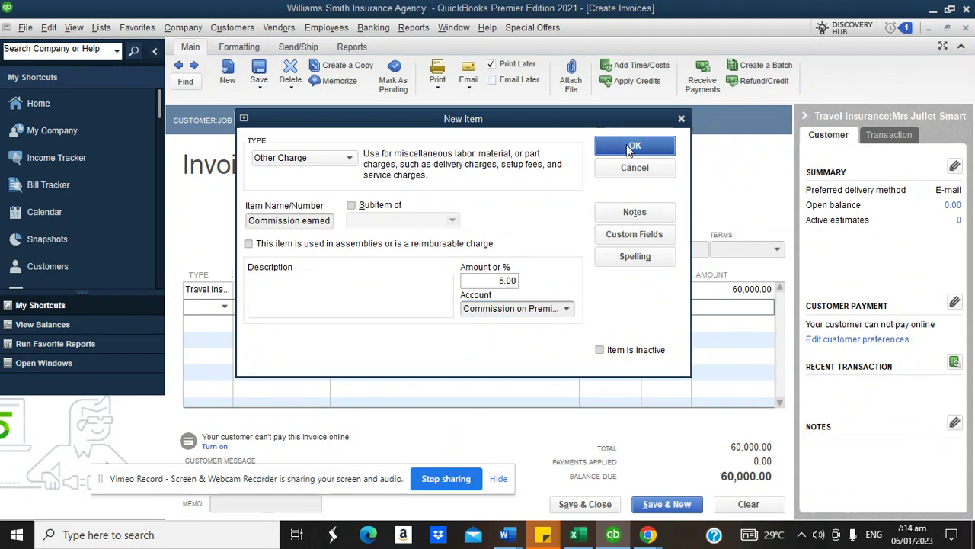
# - Set line 2's rate to 5% and its type to Travel Insurance
pyautogui.click(664, 306)
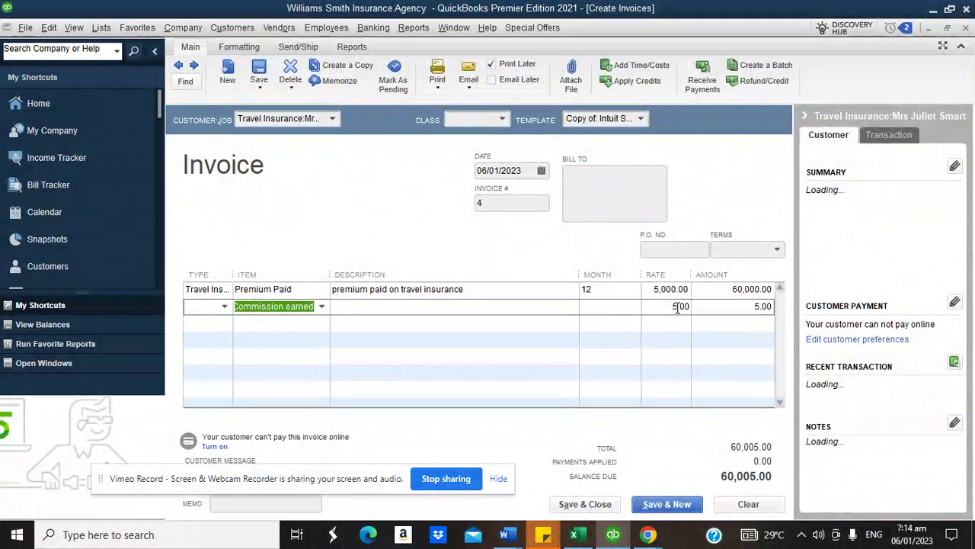
pyautogui.write('5')
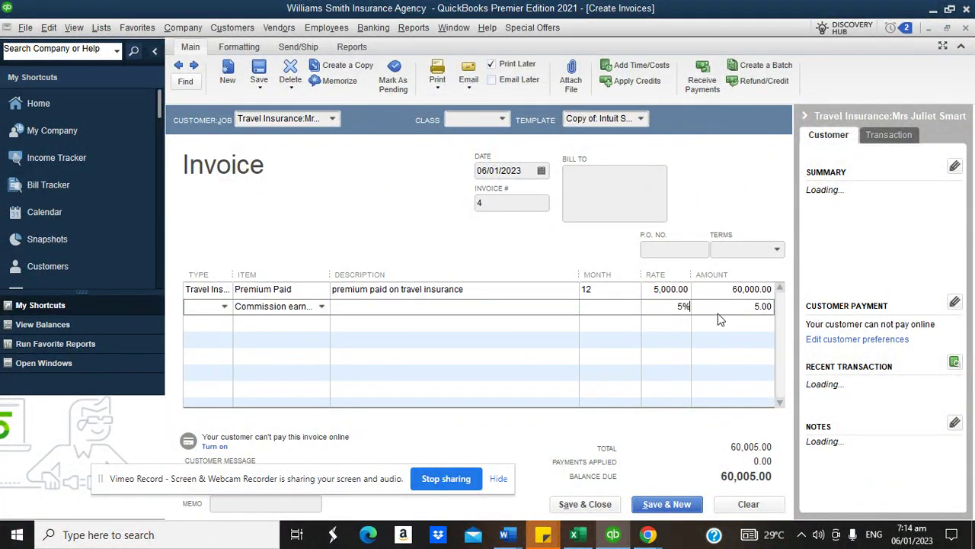
pyautogui.click(553, 303)
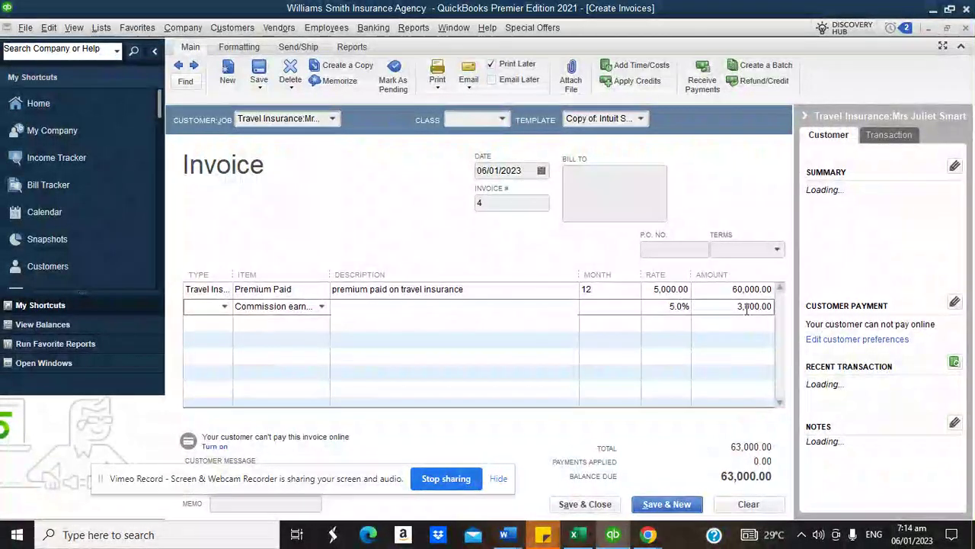
pyautogui.click(224, 306)
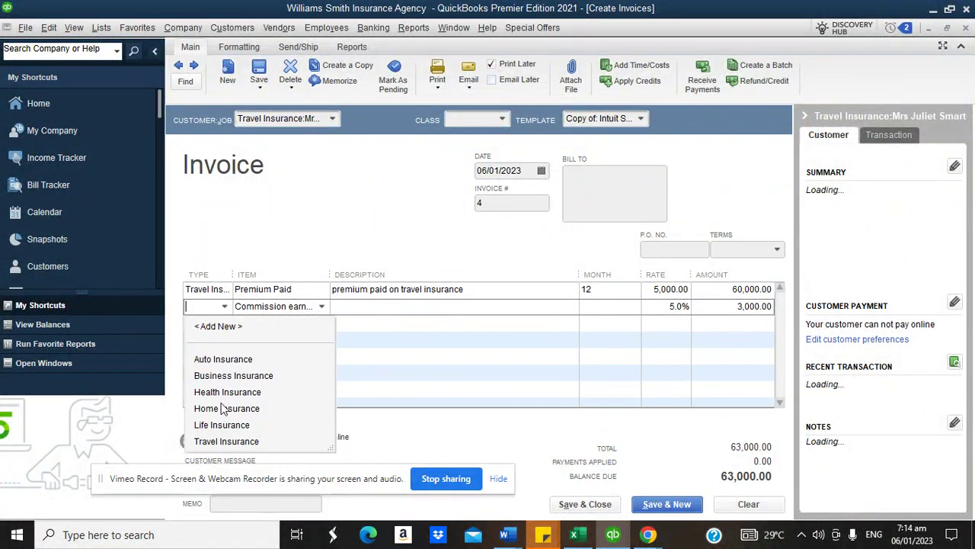
pyautogui.click(223, 442)
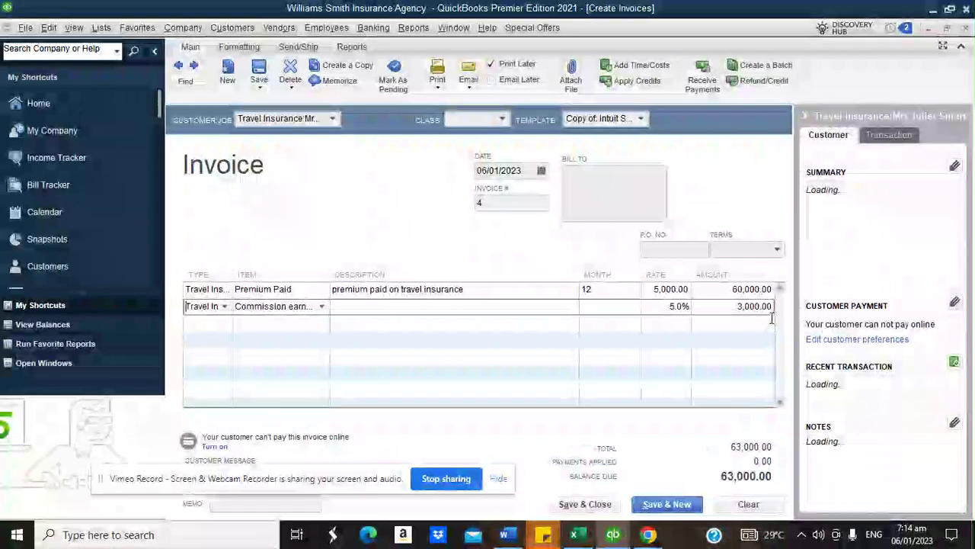
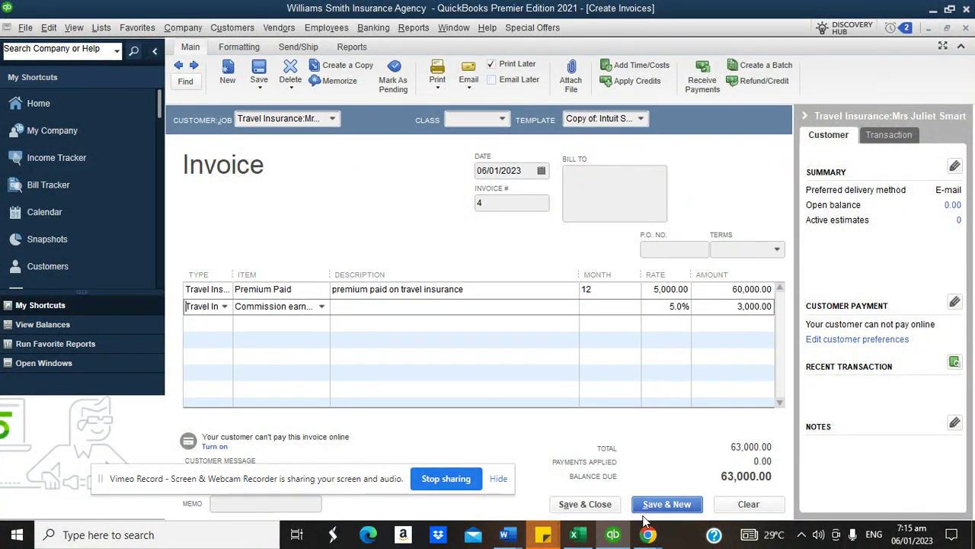
# - Check the browser notes, then clear the unsaved travel insurance invoice and go back to the Home page
pyautogui.moveTo(648, 533)
pyautogui.click(579, 484)
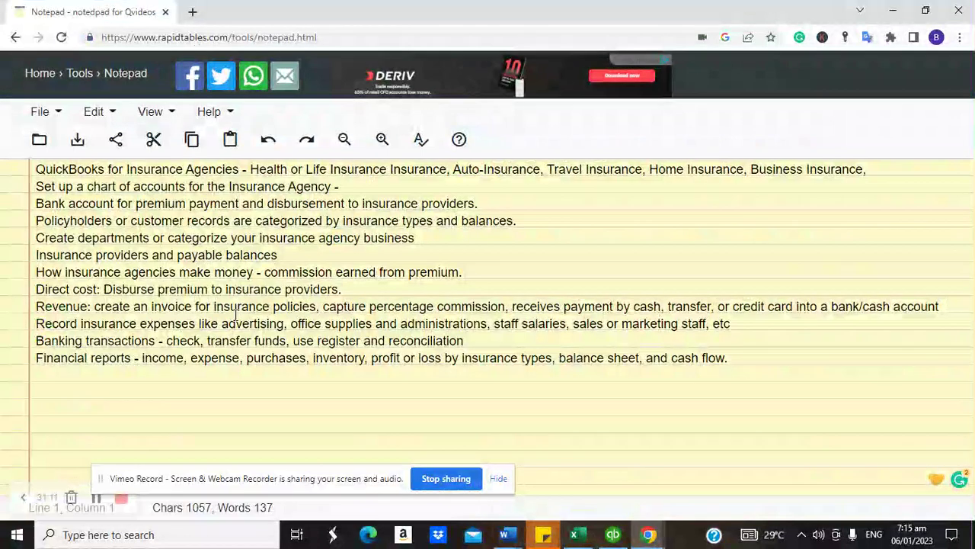
pyautogui.click(613, 534)
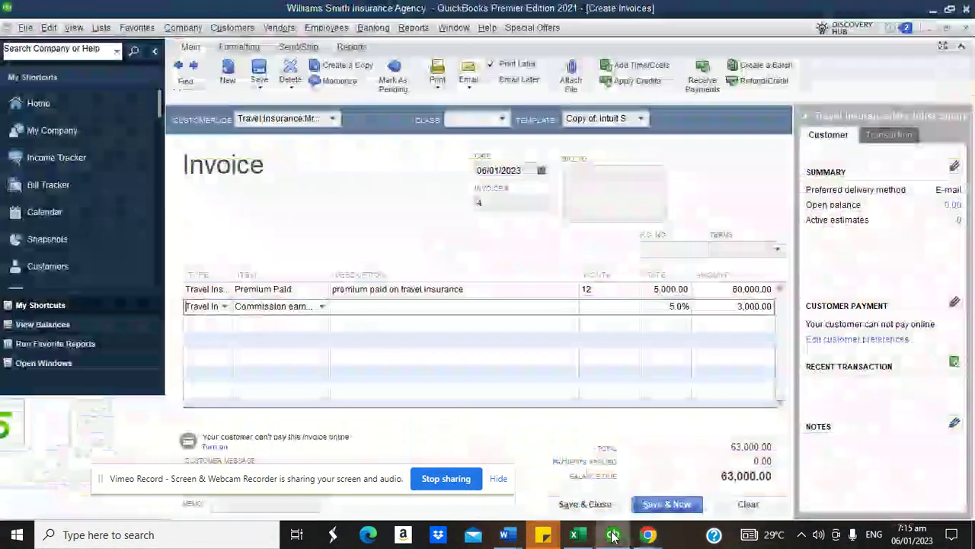
pyautogui.click(745, 503)
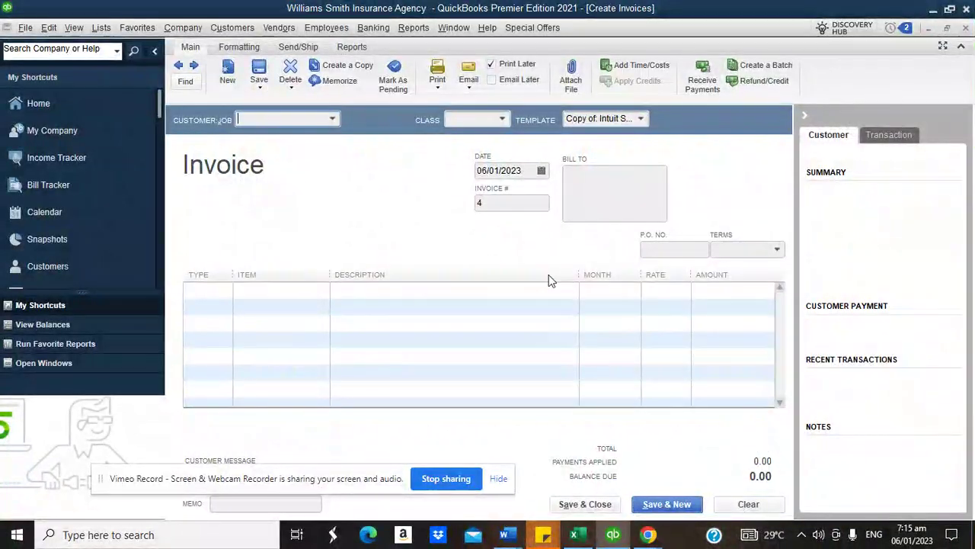
pyautogui.click(66, 106)
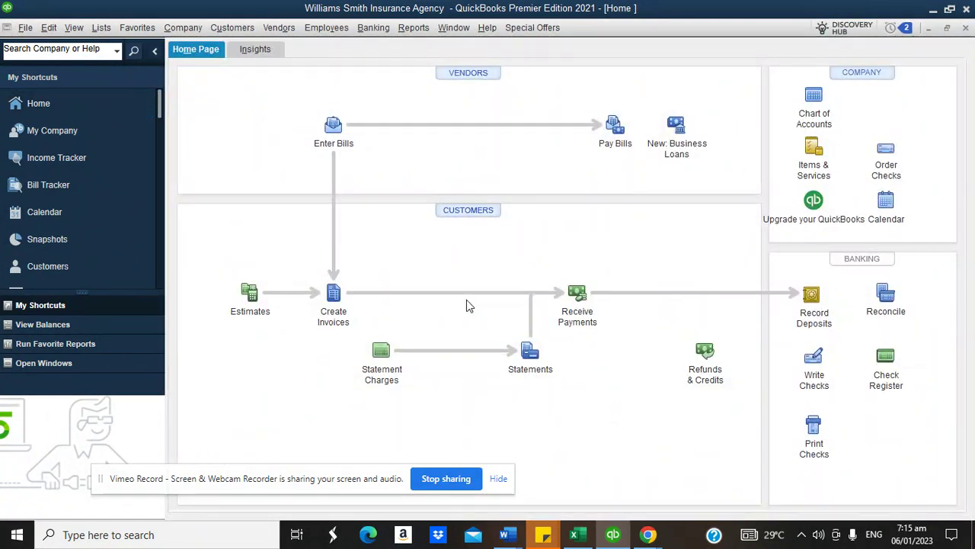
# - Record Toyota Ltd's 720,000.00 payment deposited to Bank of America
pyautogui.click(577, 293)
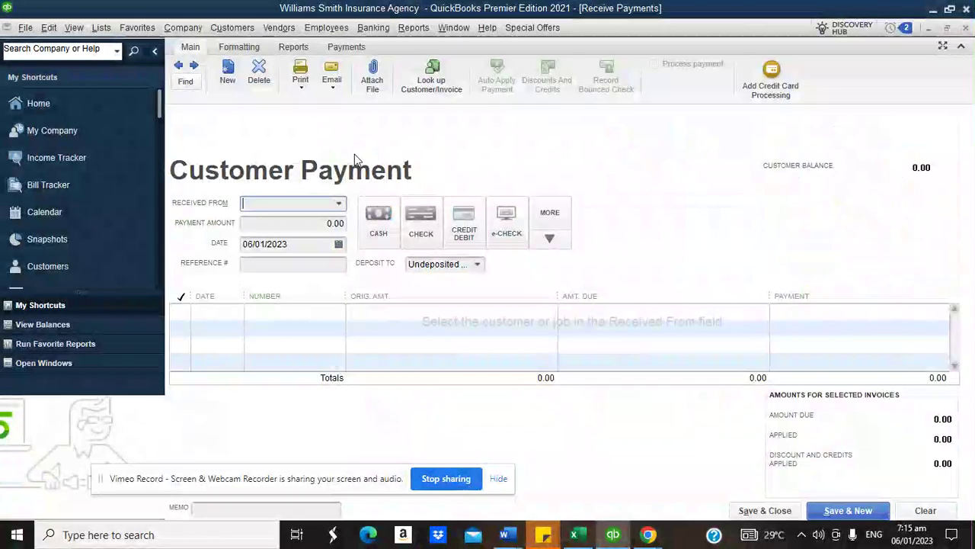
pyautogui.click(340, 204)
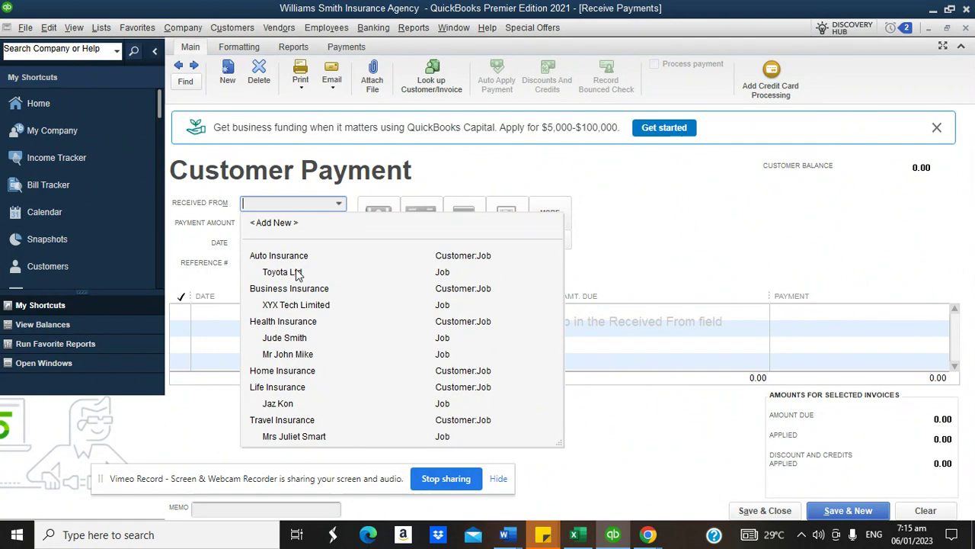
pyautogui.click(297, 272)
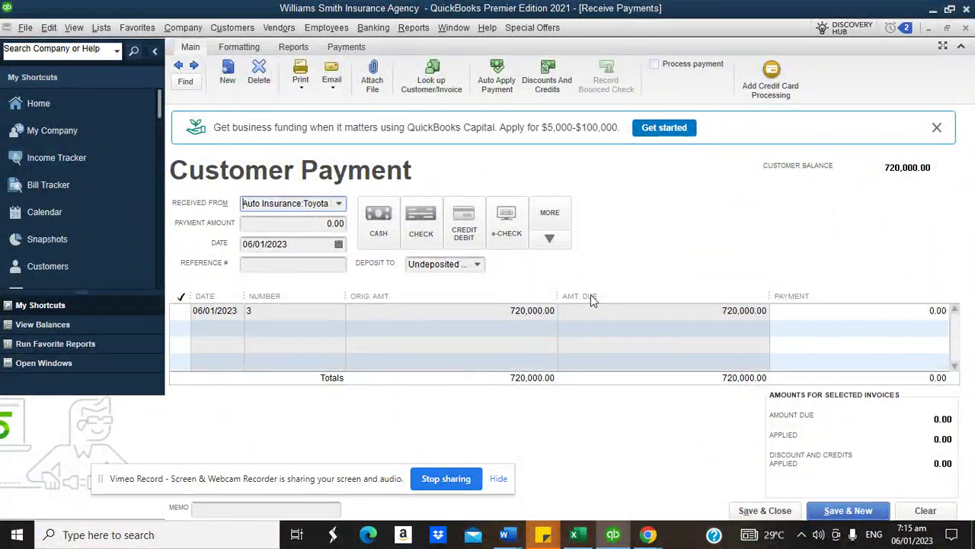
pyautogui.click(301, 222)
pyautogui.write('7200')
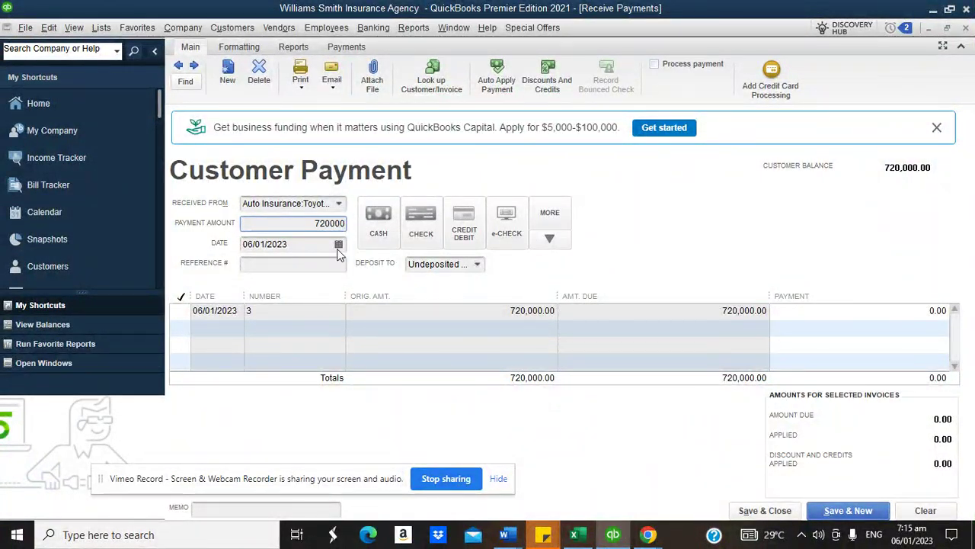
pyautogui.click(316, 263)
pyautogui.click(475, 264)
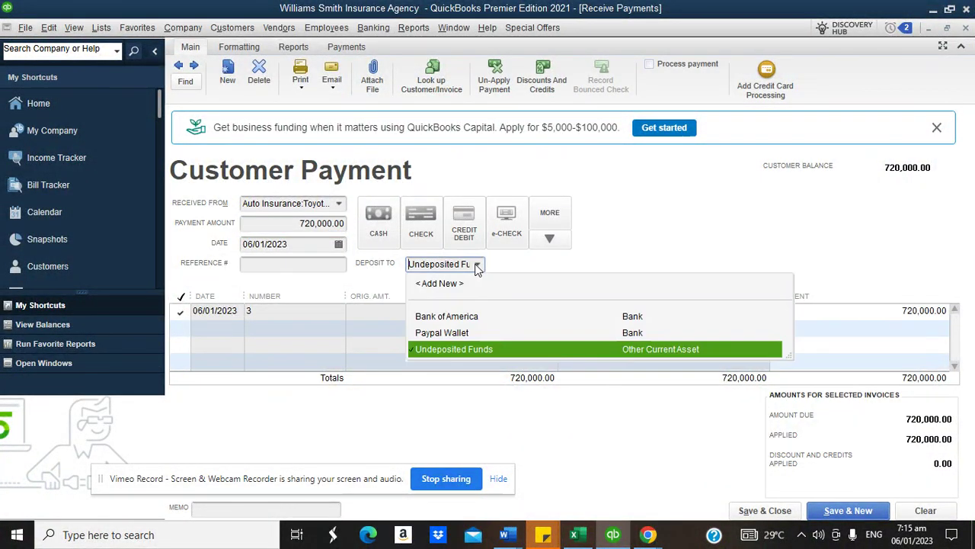
pyautogui.click(622, 309)
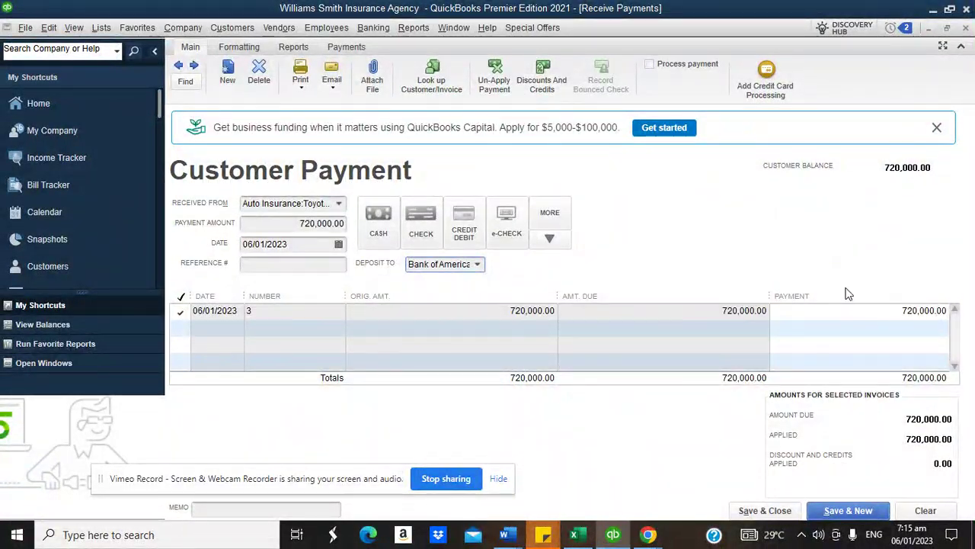
pyautogui.click(760, 516)
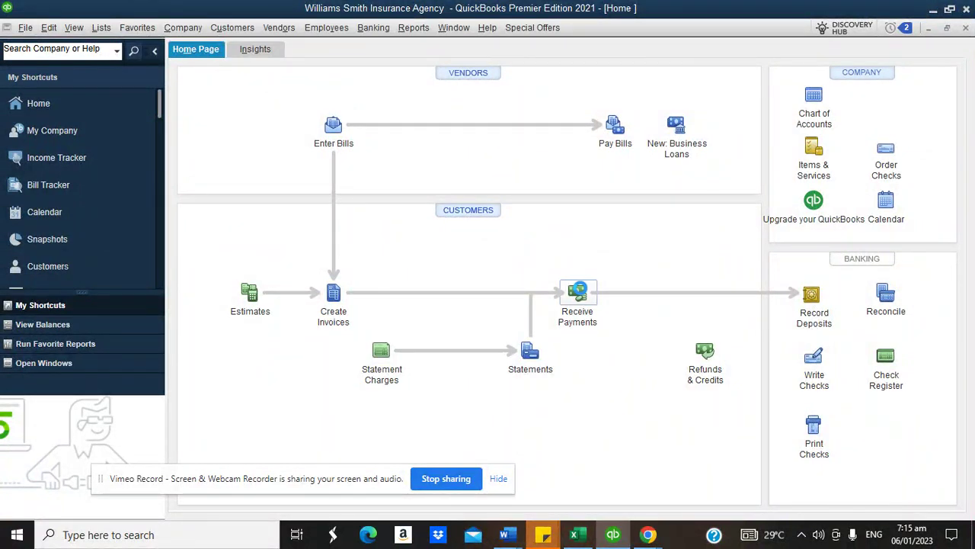
# - Apply the health insurance customer's 240,000.00 payment to invoice 2, deposited to Paypal Wallet
pyautogui.click(578, 290)
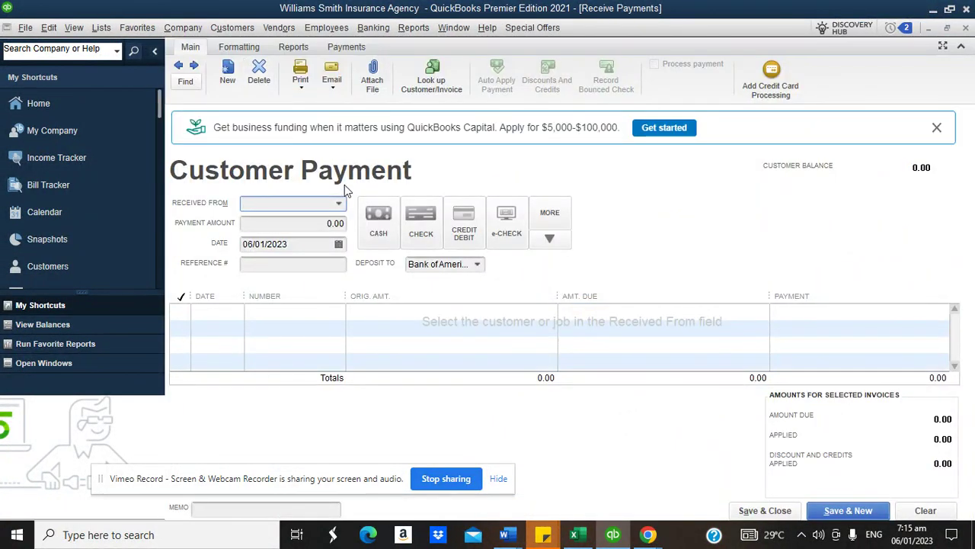
pyautogui.click(339, 203)
pyautogui.click(319, 373)
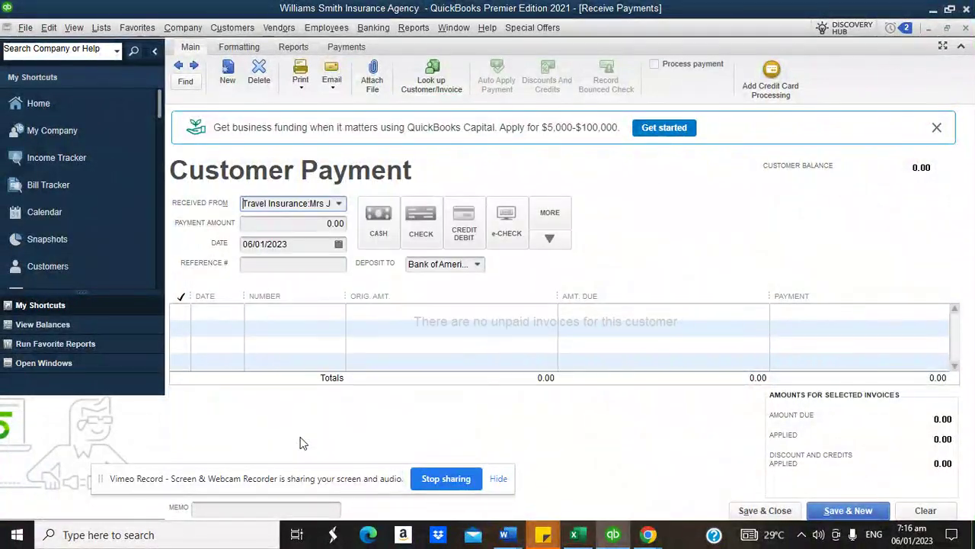
pyautogui.click(339, 204)
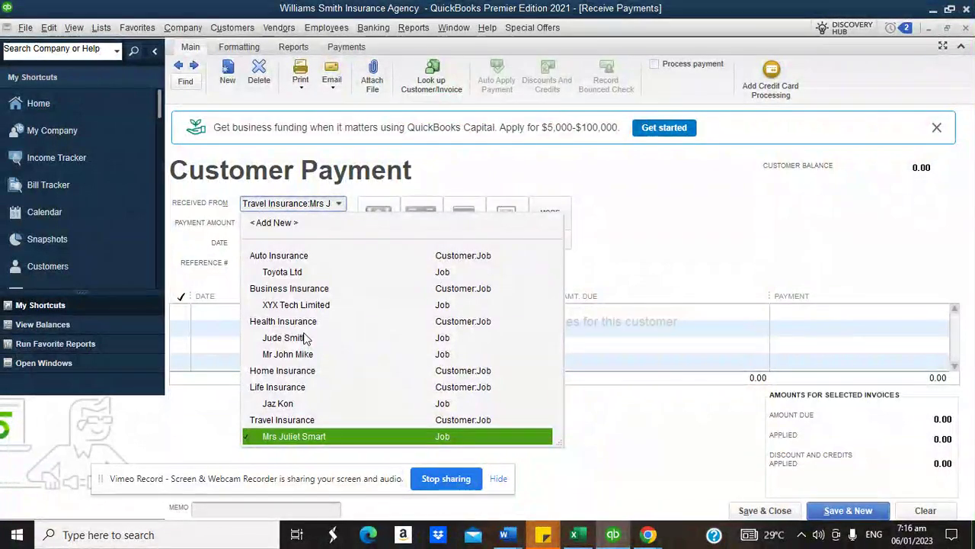
pyautogui.click(305, 337)
pyautogui.click(181, 310)
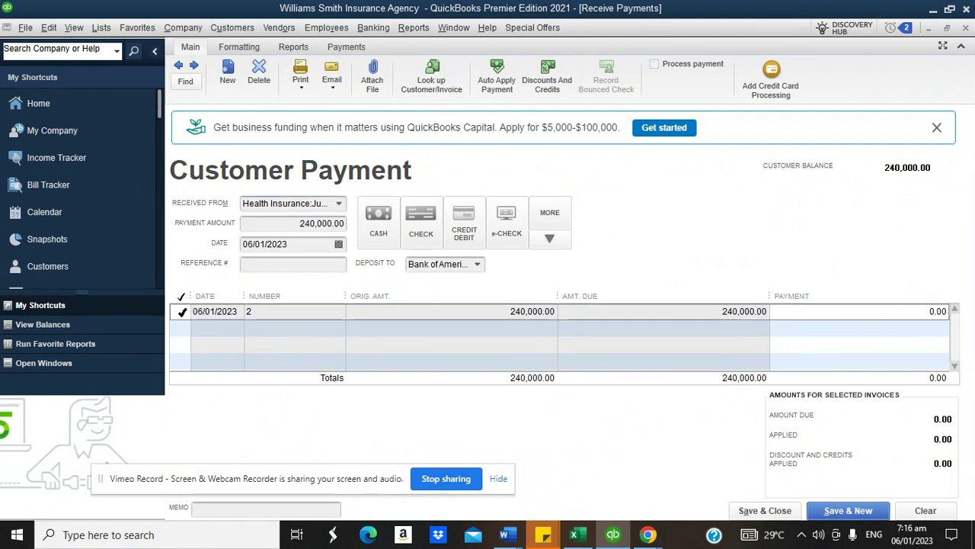
pyautogui.click(528, 260)
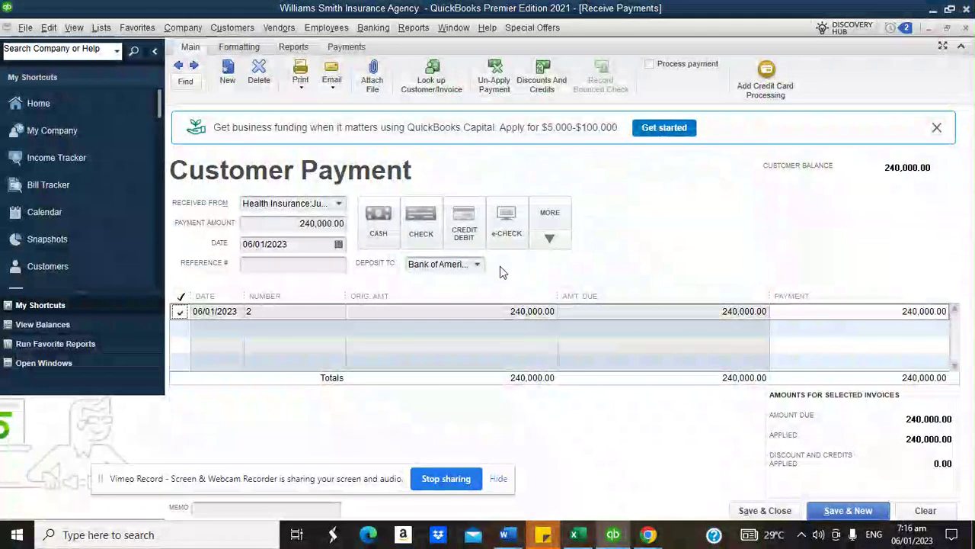
pyautogui.click(477, 265)
pyautogui.click(470, 332)
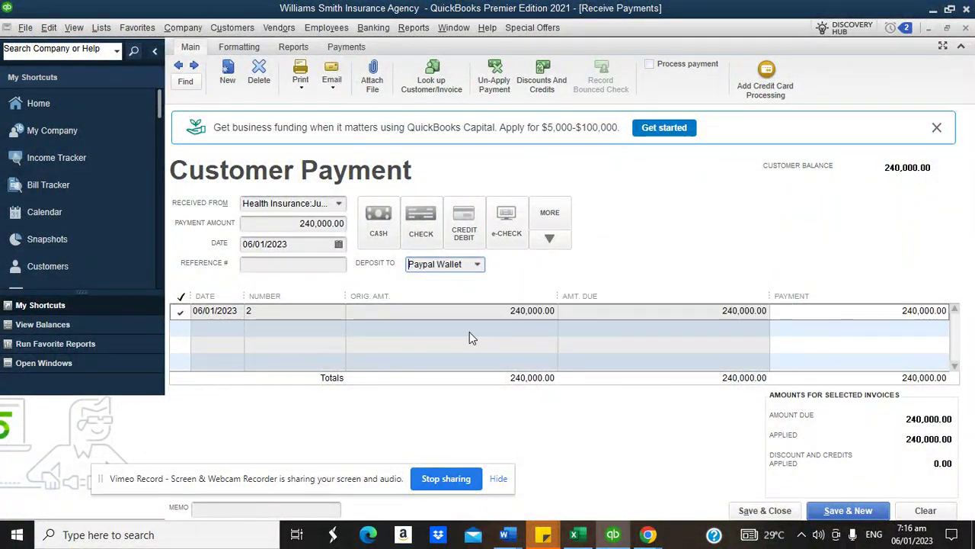
pyautogui.click(770, 511)
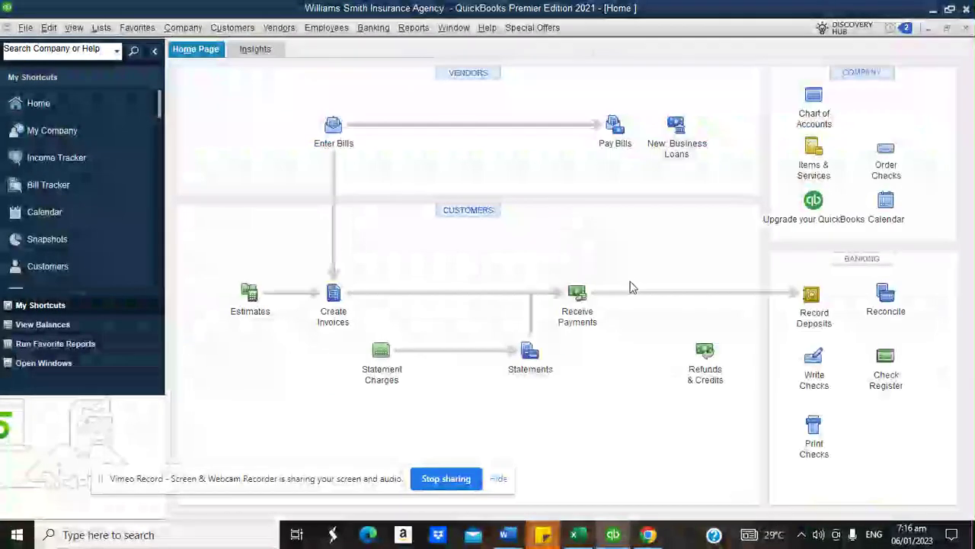
pyautogui.click(373, 28)
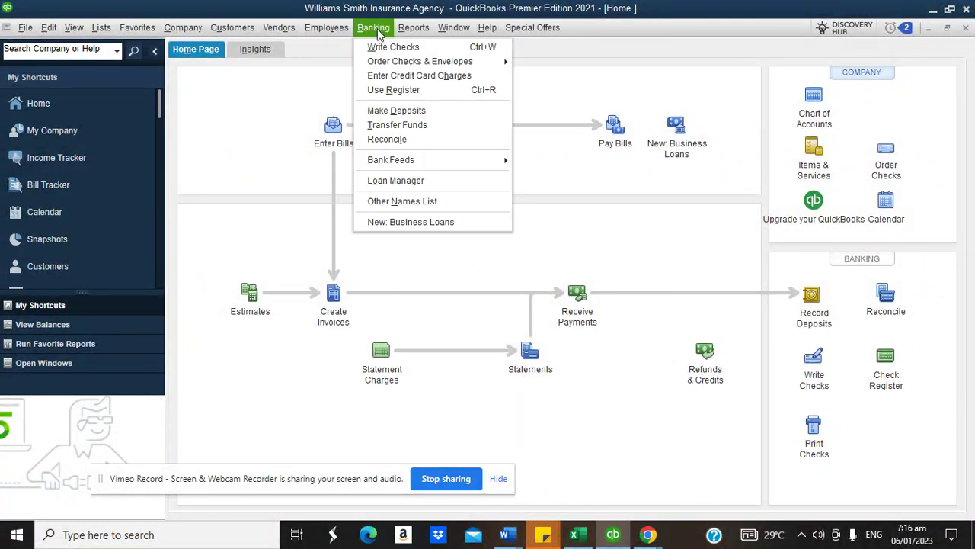
pyautogui.click(385, 92)
pyautogui.press('Return')
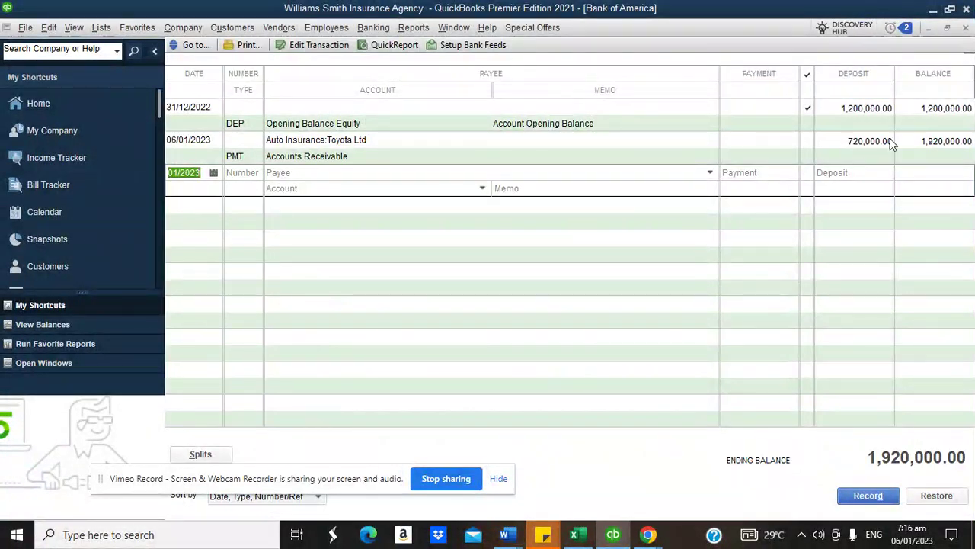
pyautogui.click(966, 28)
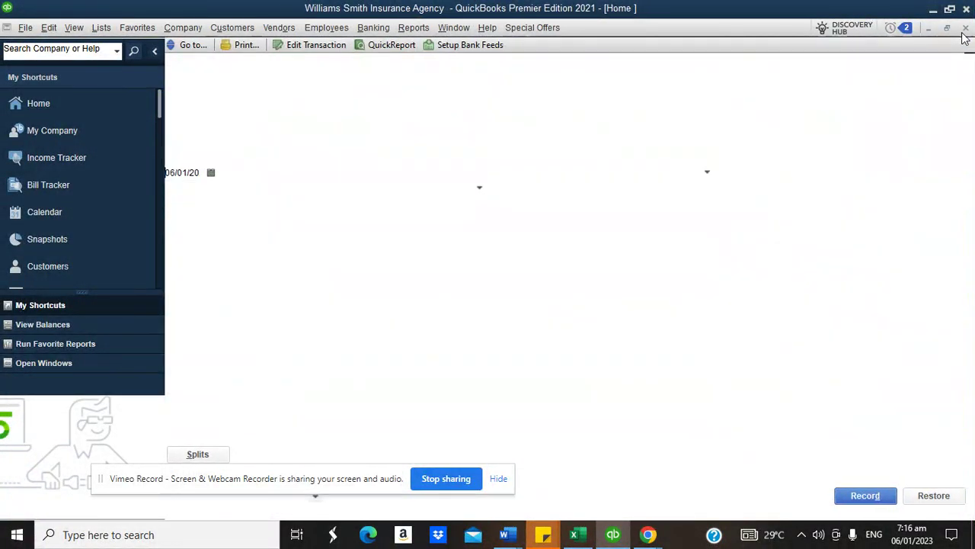
pyautogui.click(373, 28)
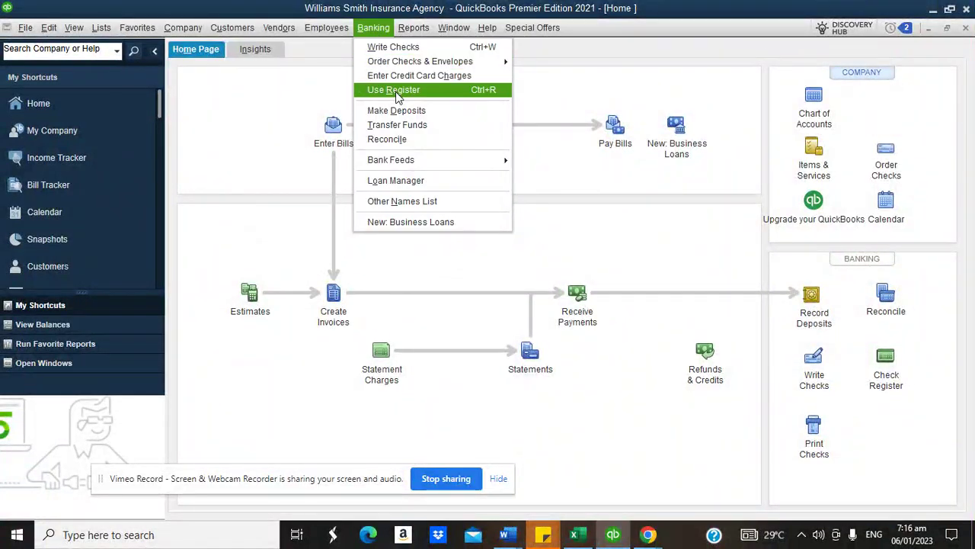
pyautogui.click(395, 89)
pyautogui.click(419, 128)
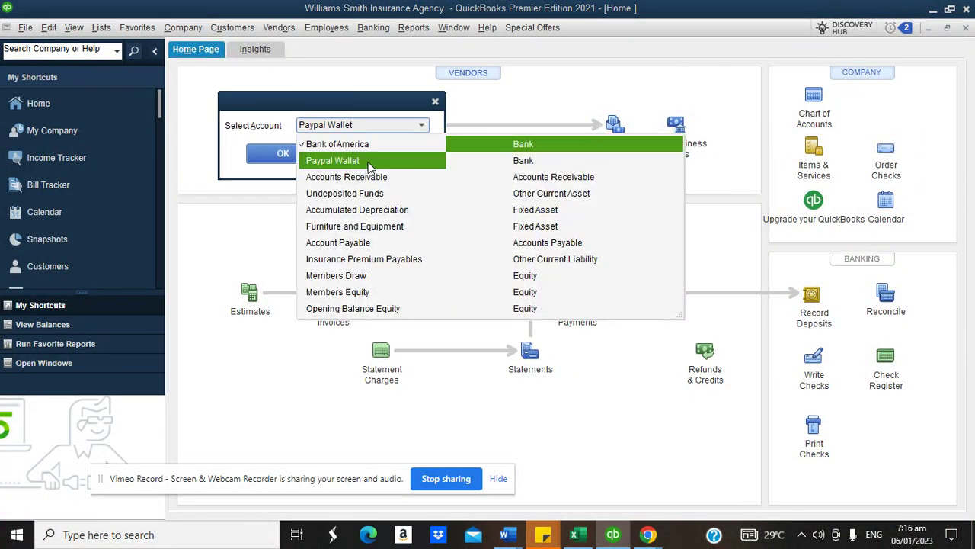
pyautogui.click(419, 160)
pyautogui.click(282, 153)
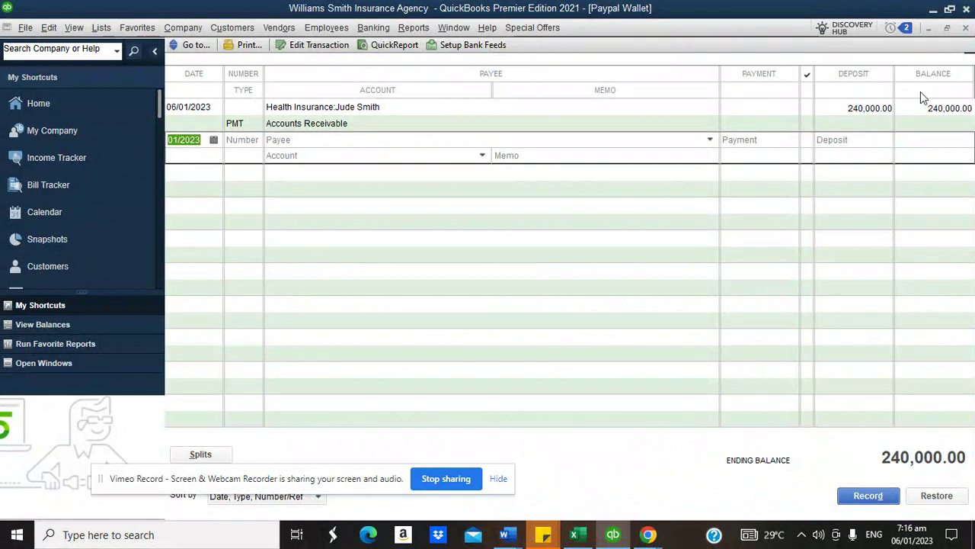
pyautogui.click(966, 28)
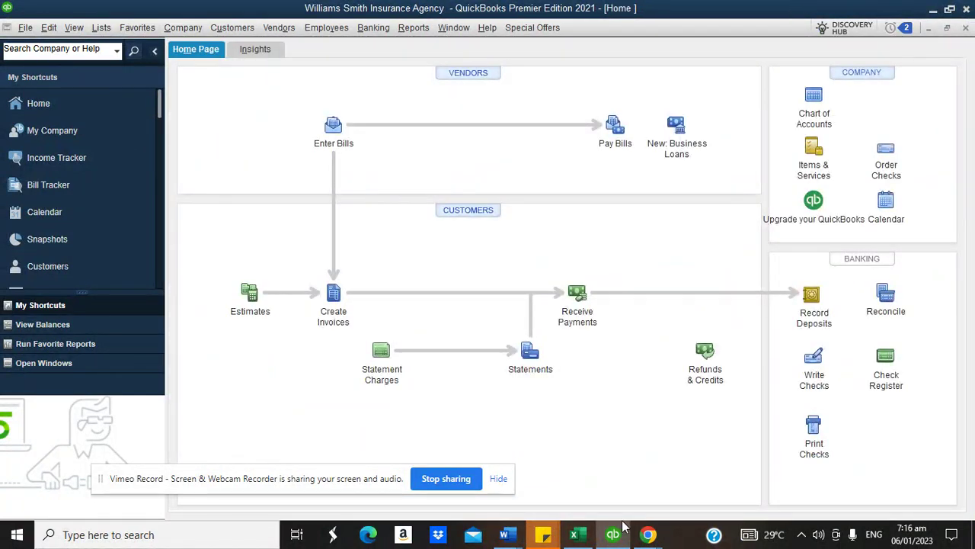
# - Look over the RapidTables notes, then switch back to the QuickBooks Home page
pyautogui.moveTo(647, 534)
pyautogui.click(567, 457)
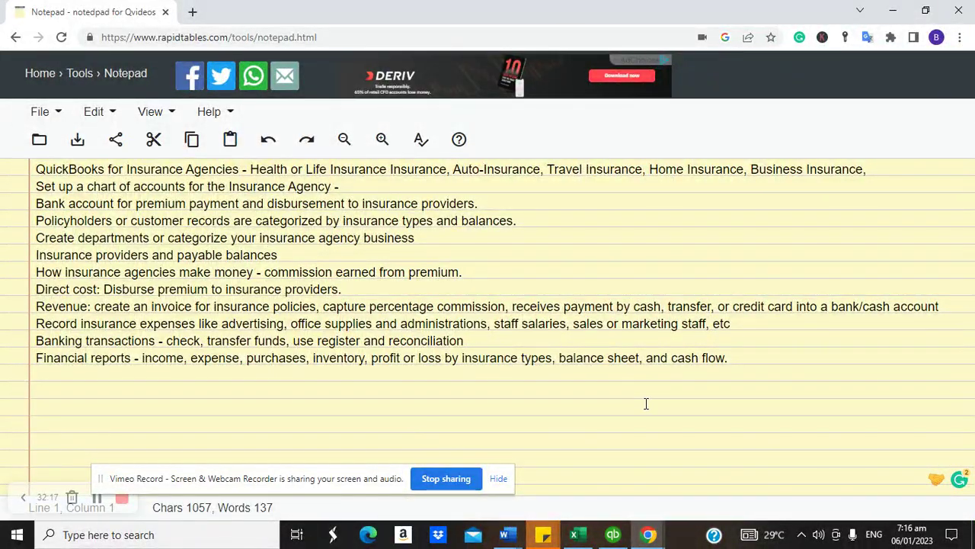
pyautogui.click(613, 531)
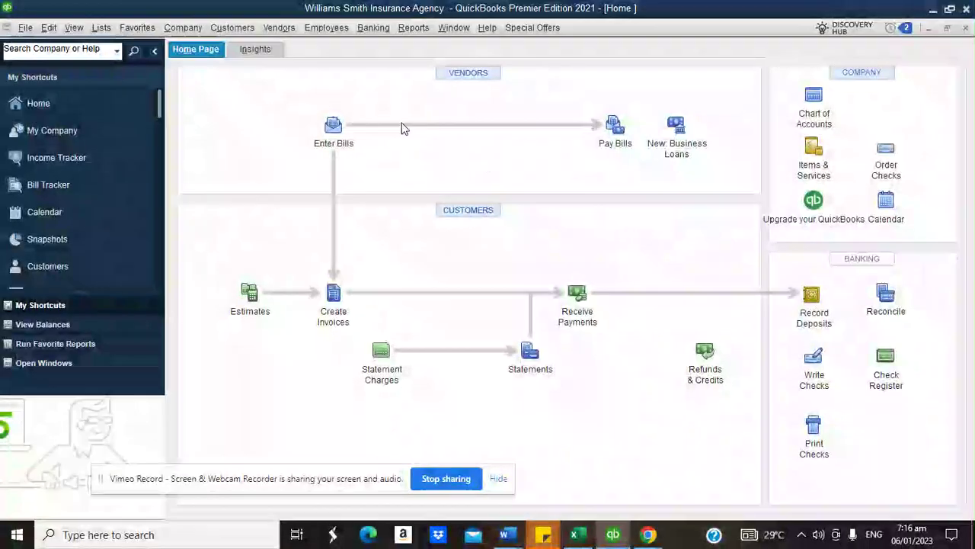
# - Start a new bill and add Insurance Expert Group as a new vendor
pyautogui.click(334, 129)
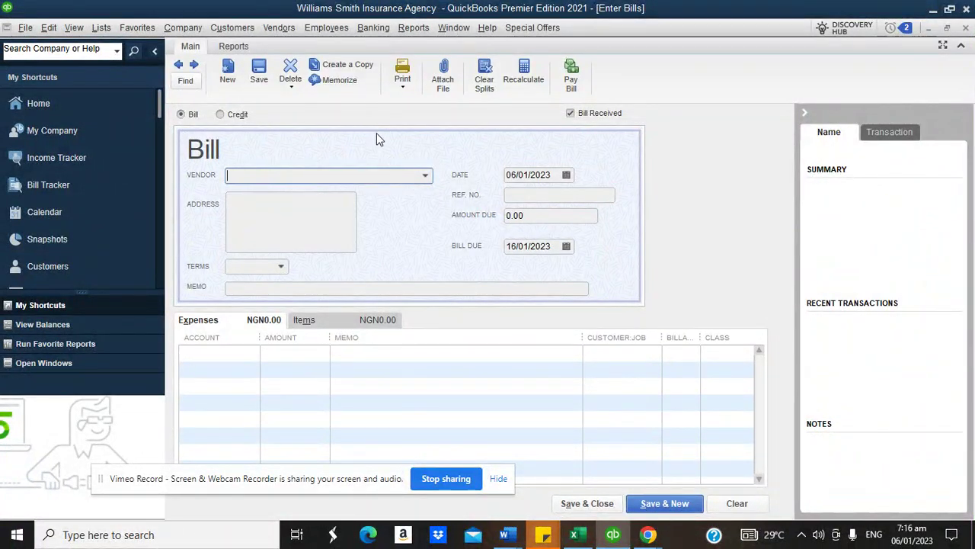
pyautogui.click(425, 176)
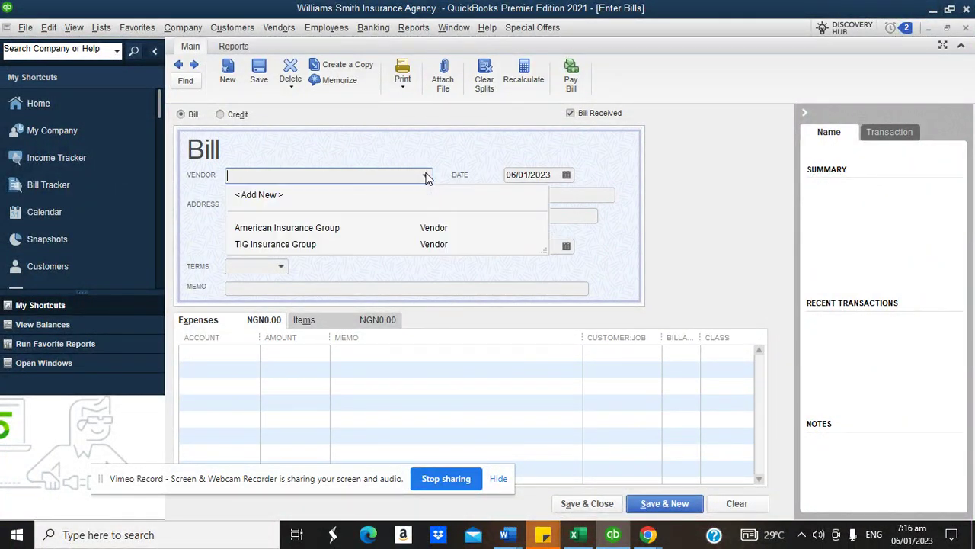
pyautogui.click(309, 195)
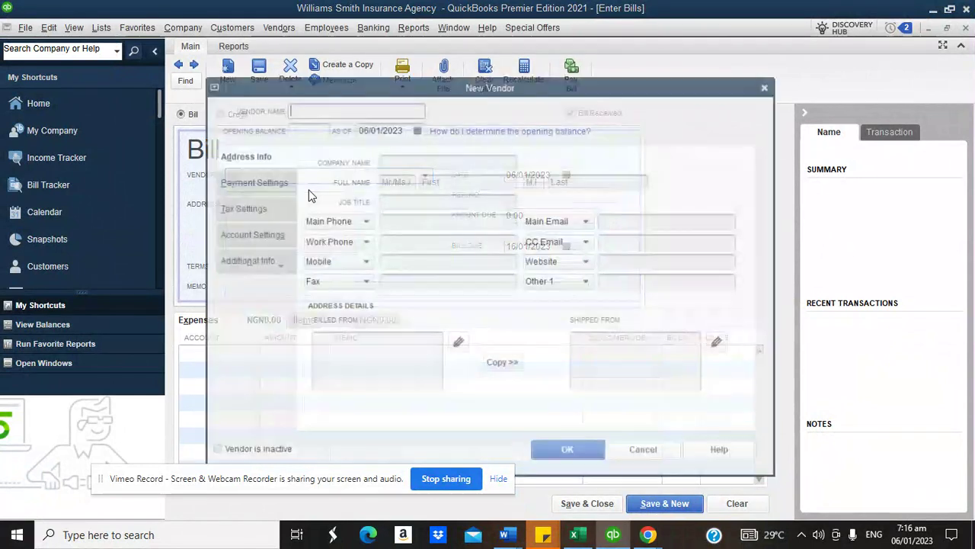
pyautogui.write('In')
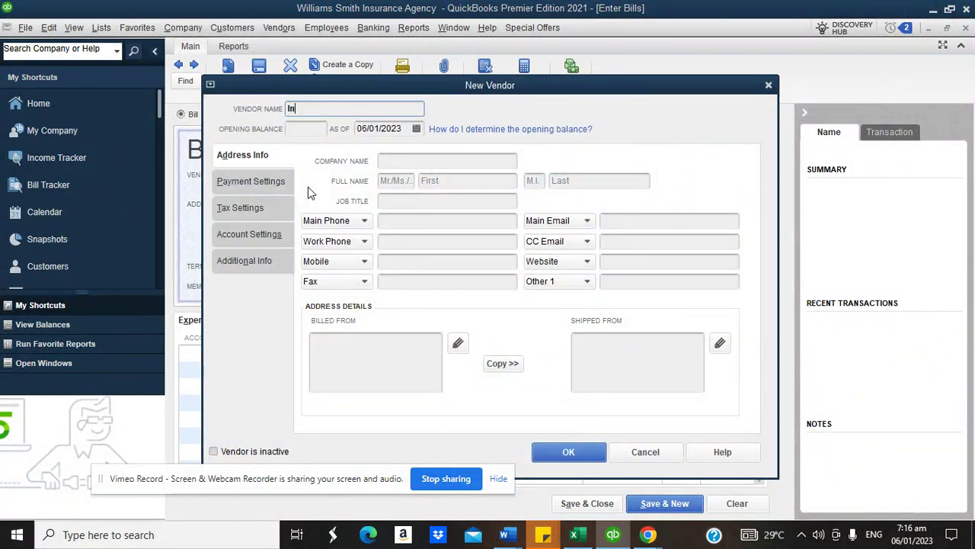
pyautogui.write('surance Expert')
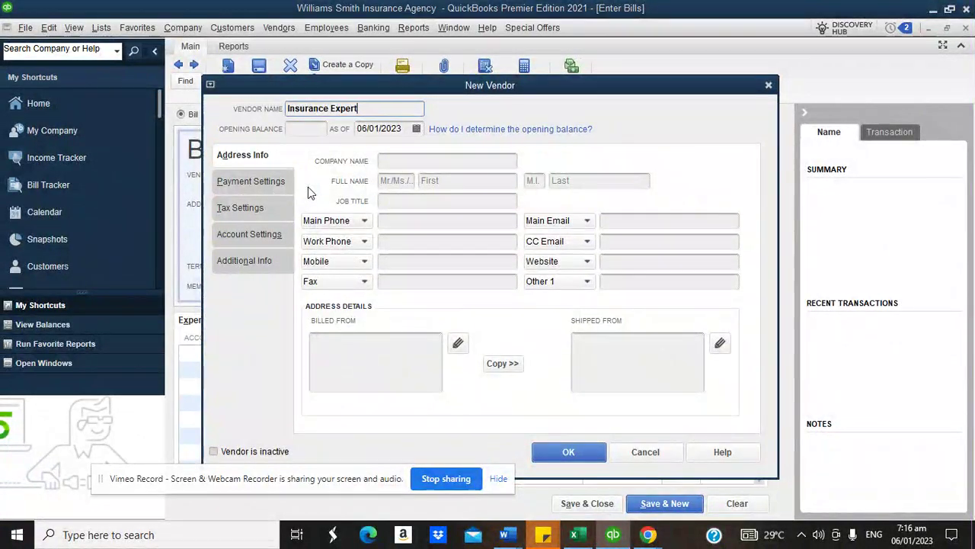
pyautogui.write(' Group')
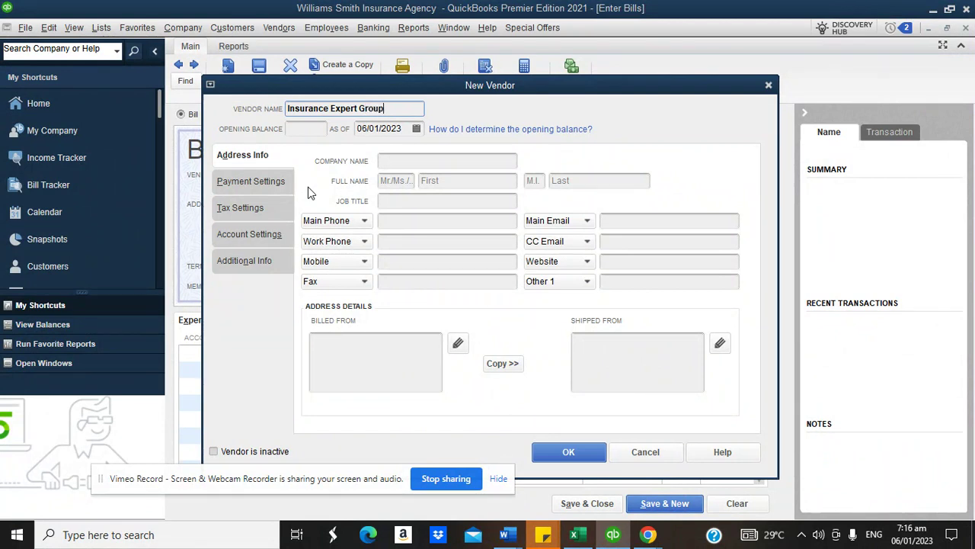
pyautogui.click(566, 447)
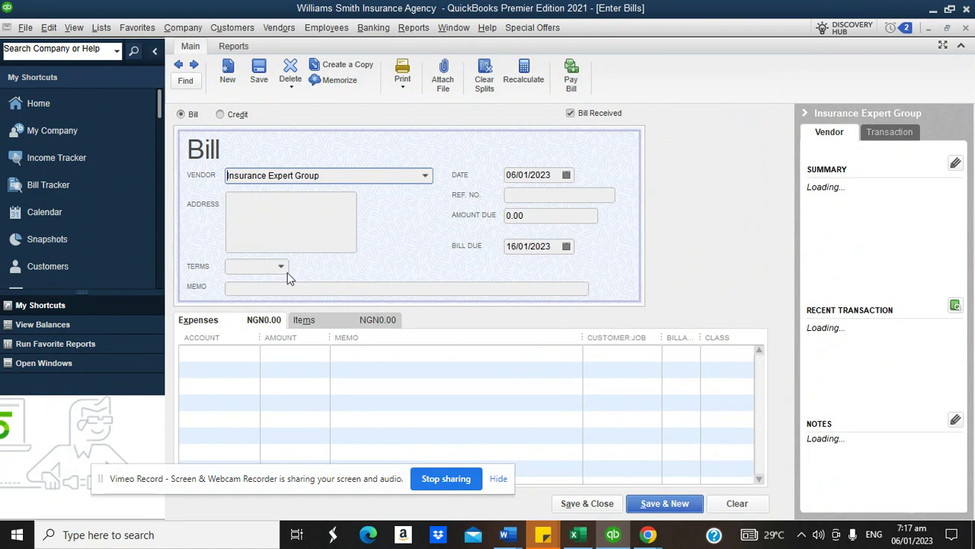
# - Enter a 340,000 Professional Fees expense line classed Health Insurance and save the bill
pyautogui.click(252, 353)
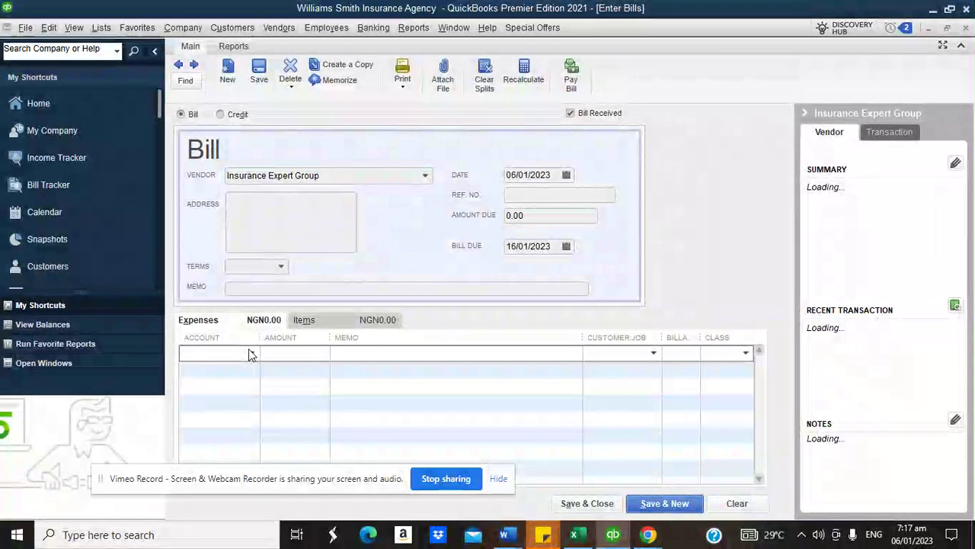
pyautogui.write('P')
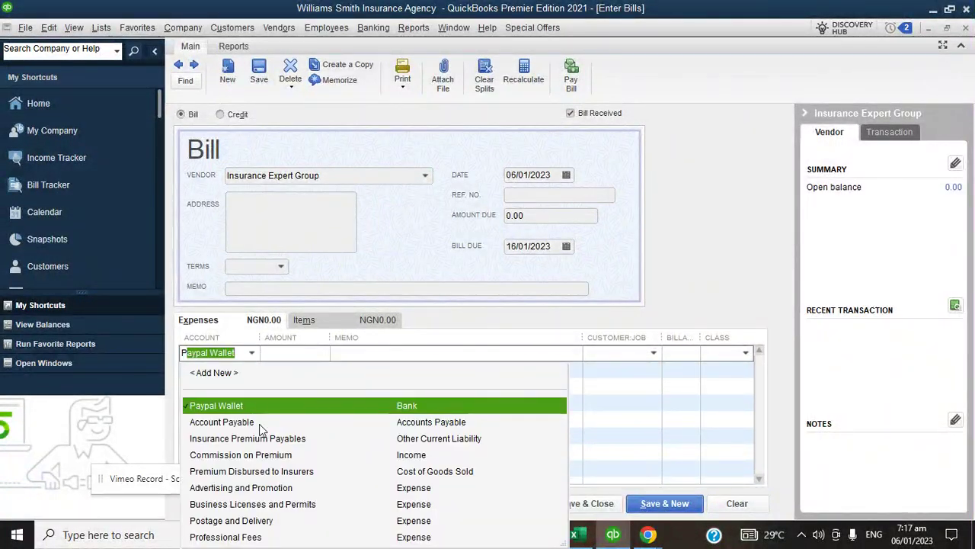
pyautogui.write('rofessional Fees')
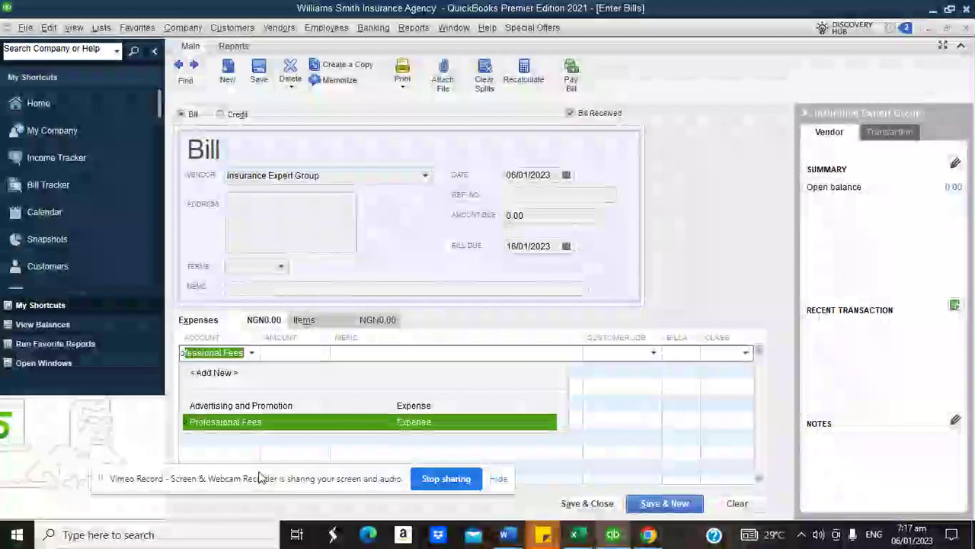
pyautogui.click(252, 423)
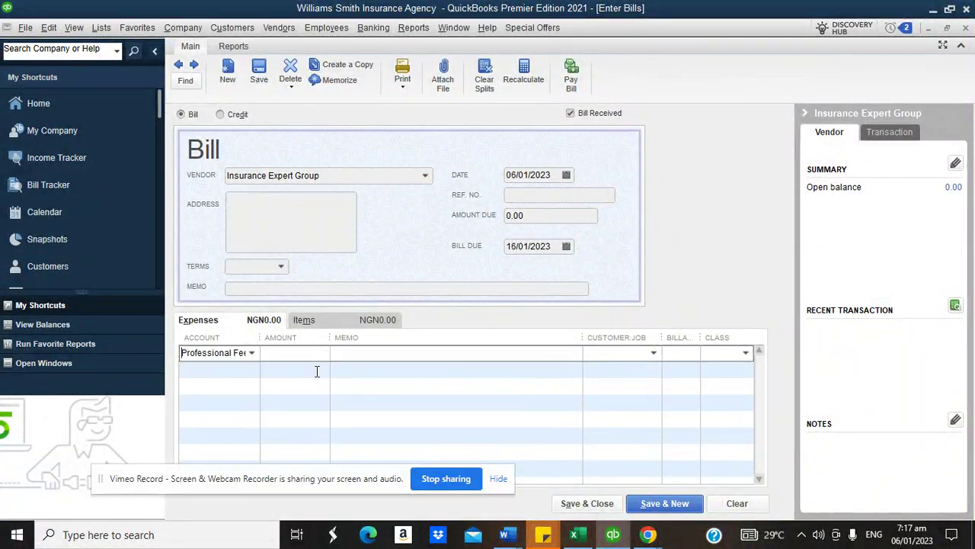
pyautogui.click(312, 357)
pyautogui.write('340,000')
pyautogui.press('Tab')
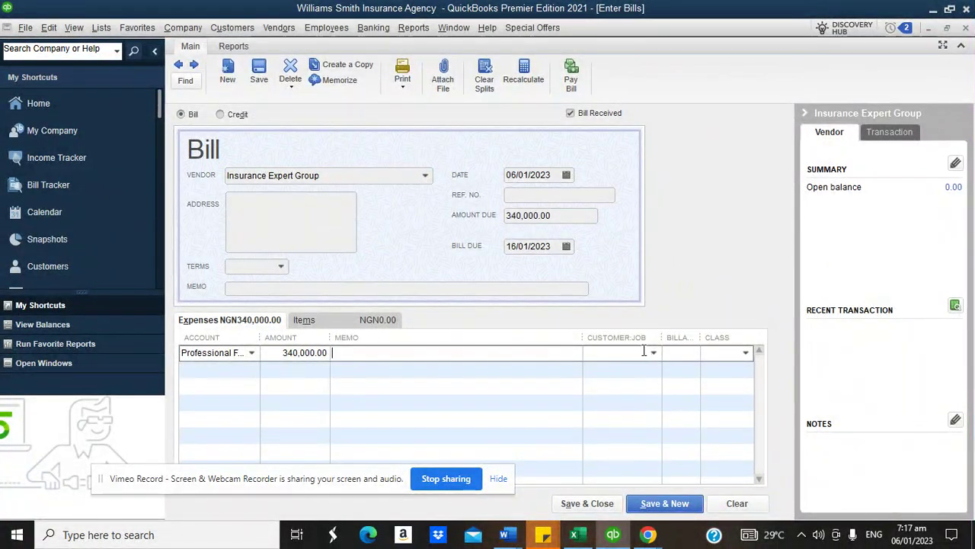
pyautogui.click(652, 352)
pyautogui.click(546, 287)
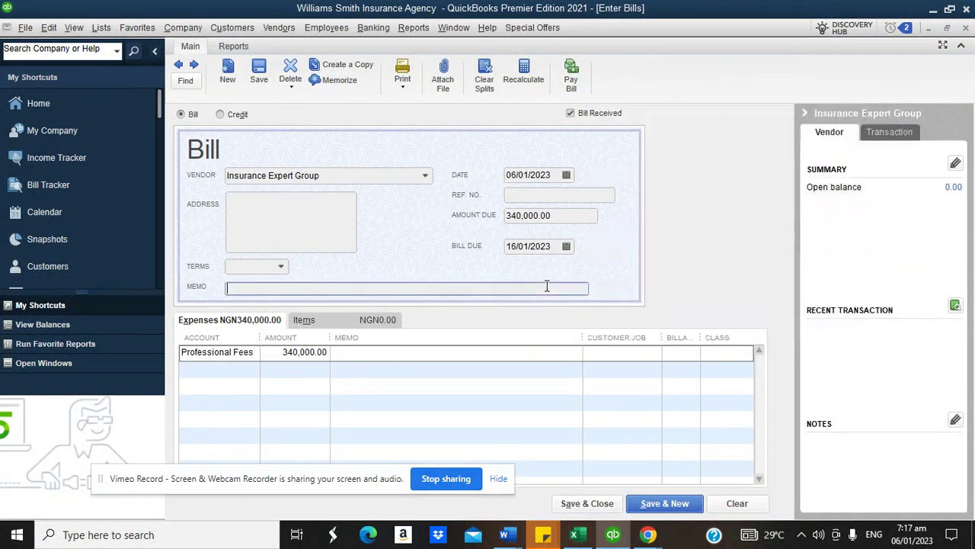
pyautogui.click(743, 353)
pyautogui.click(748, 357)
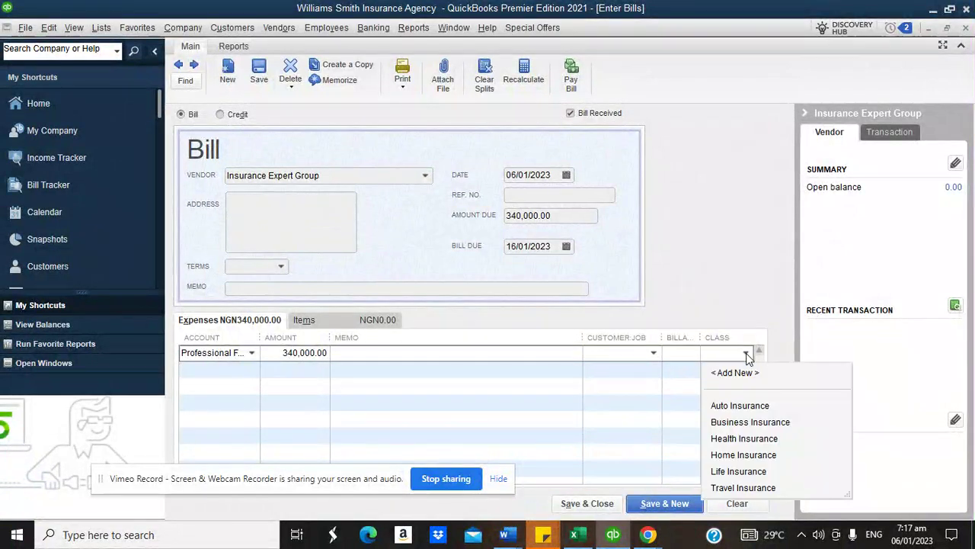
pyautogui.click(745, 439)
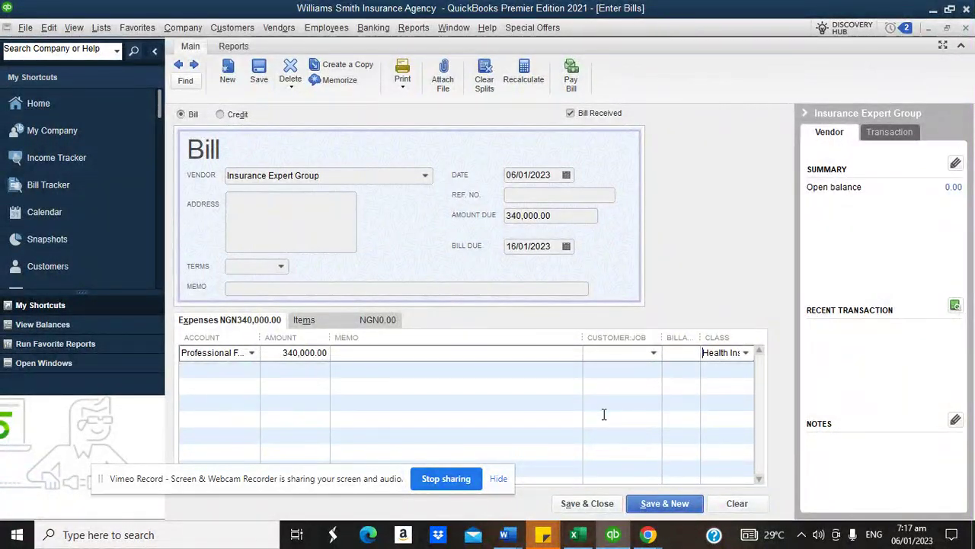
pyautogui.click(582, 503)
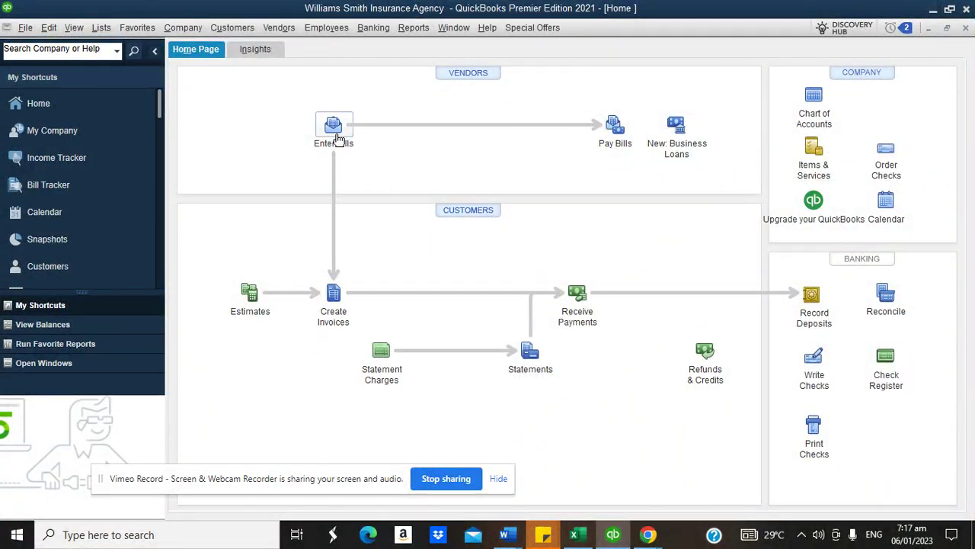
# - Pay the 340,000.00 Insurance Expert Group bill by check from Bank of America
pyautogui.click(615, 128)
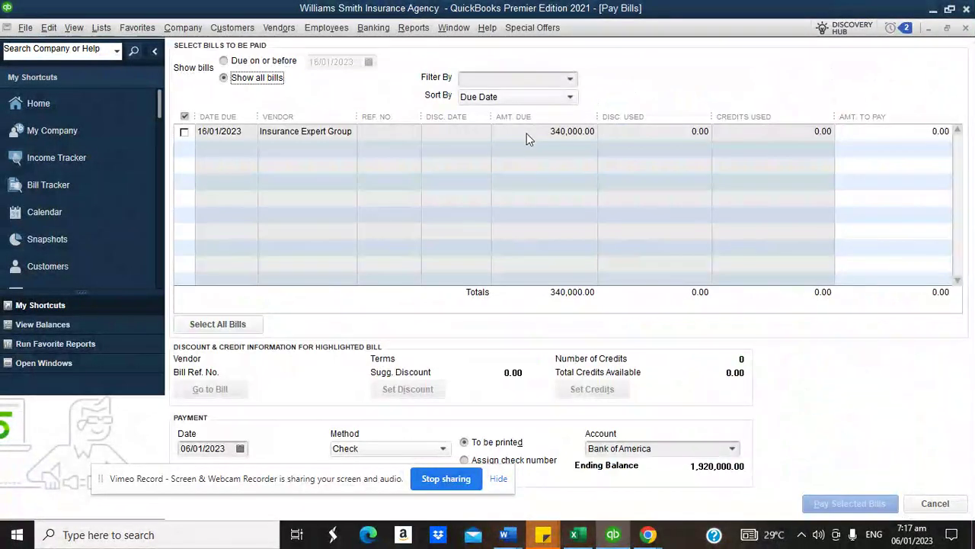
pyautogui.click(184, 132)
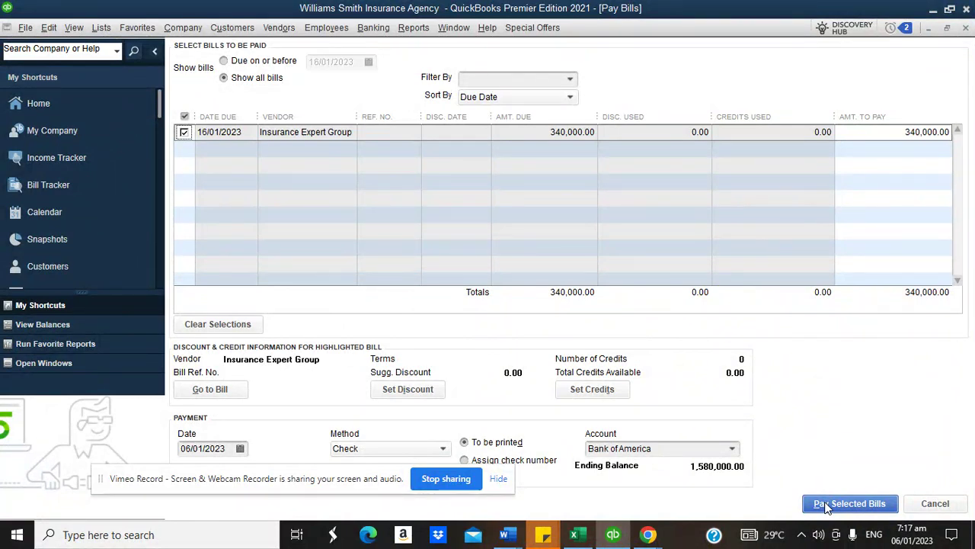
pyautogui.click(821, 505)
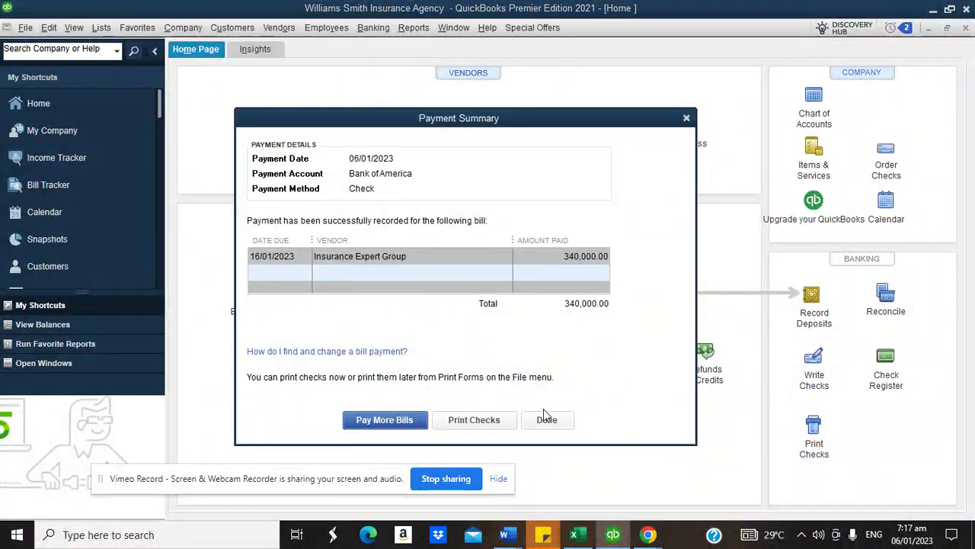
pyautogui.click(547, 419)
pyautogui.click(814, 358)
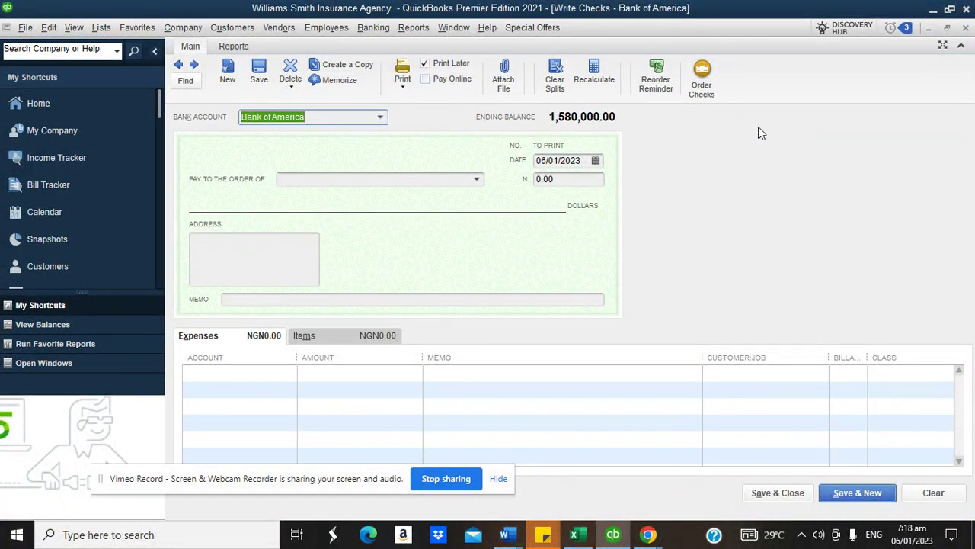
# - Close the blank check form unused, check the notes, and return to QuickBooks
pyautogui.click(965, 27)
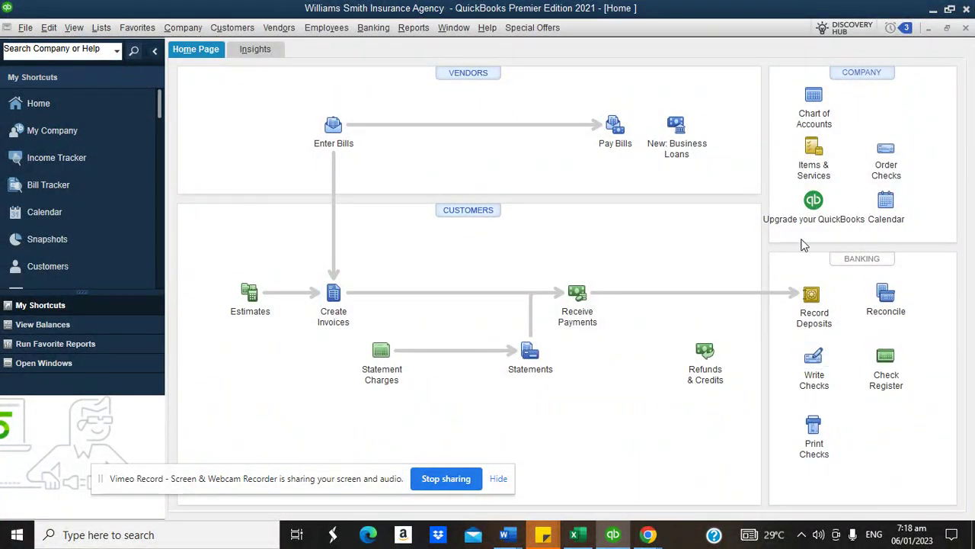
pyautogui.moveTo(647, 534)
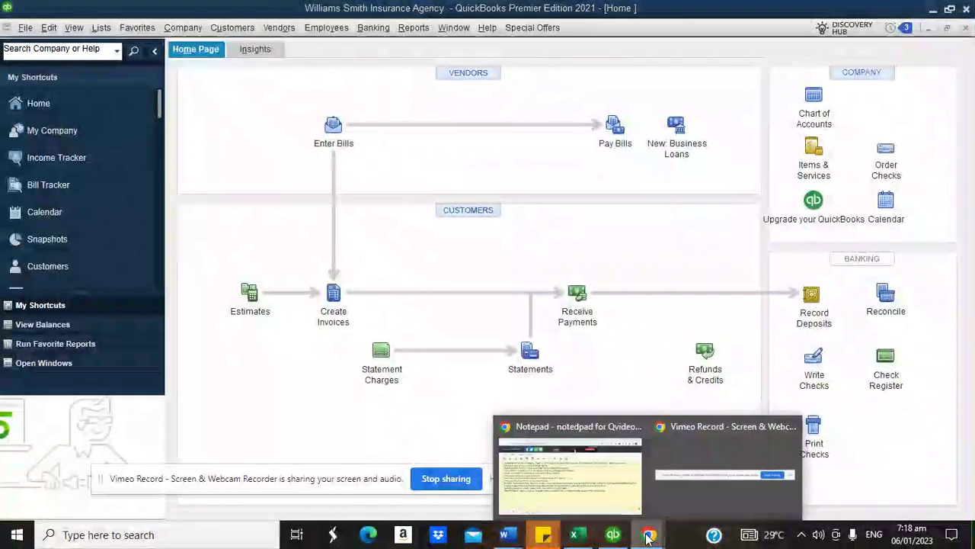
pyautogui.click(599, 483)
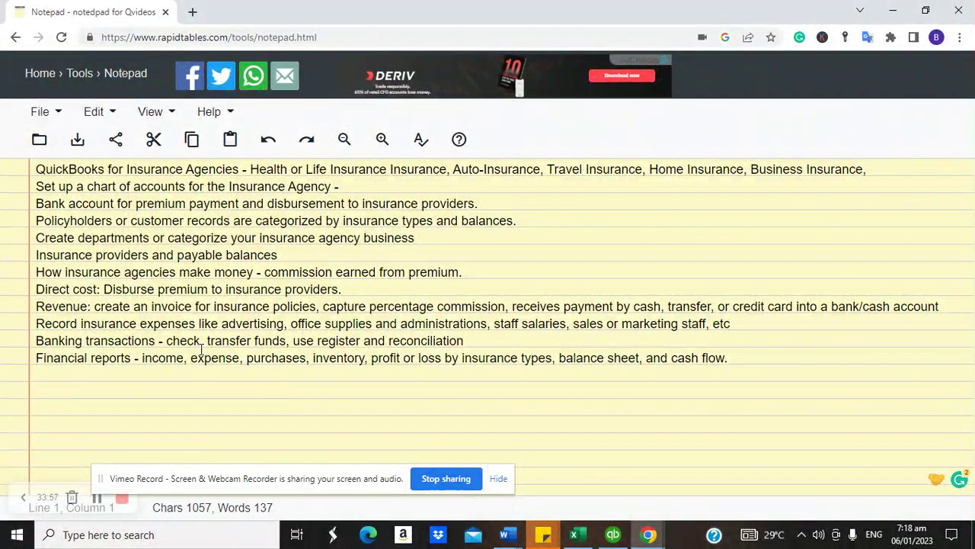
pyautogui.click(612, 534)
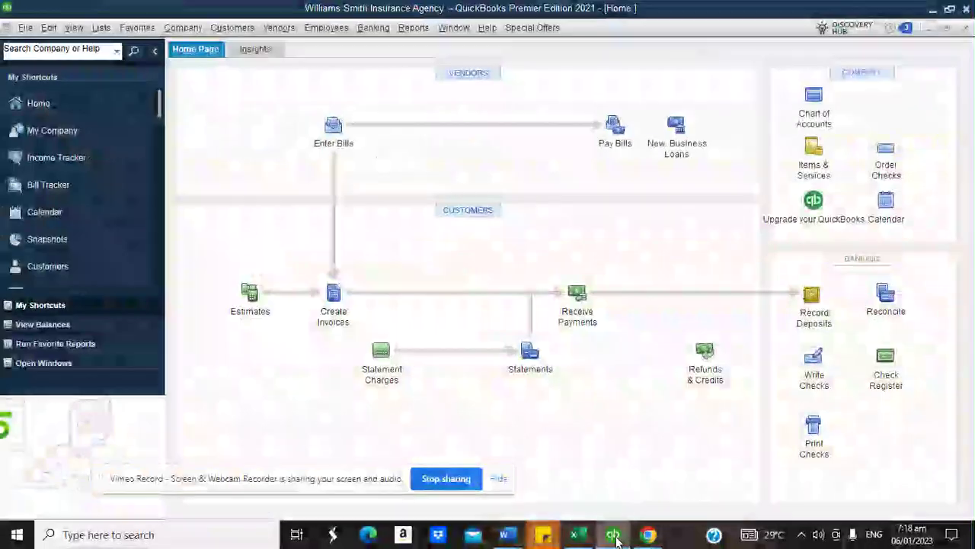
pyautogui.click(381, 29)
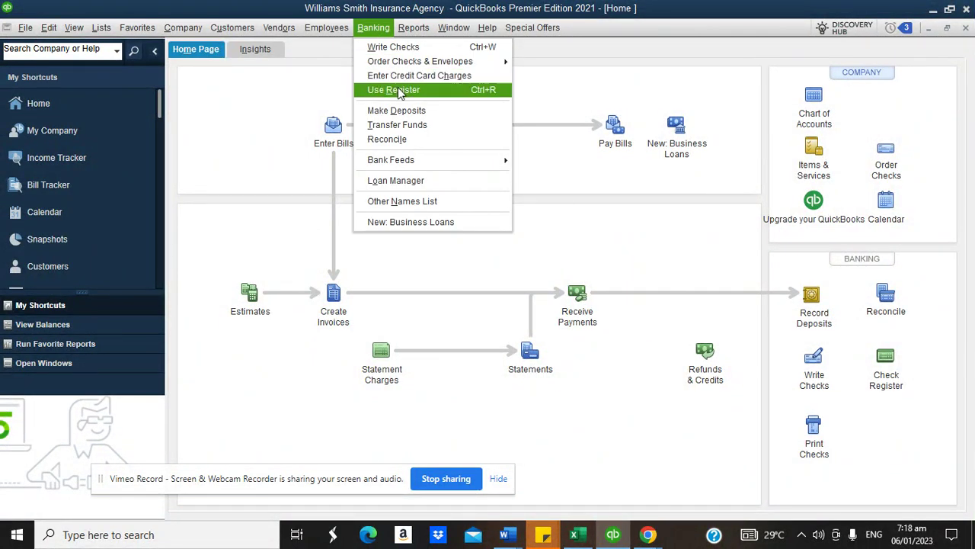
# - Start a funds transfer from Bank of America to a newly created JPMorgan bank account
pyautogui.click(406, 125)
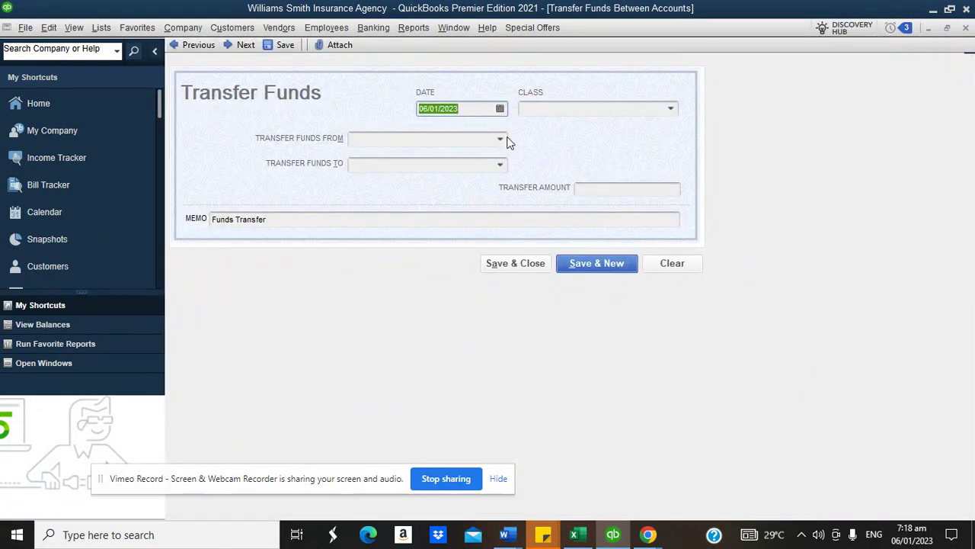
pyautogui.click(501, 139)
pyautogui.click(381, 252)
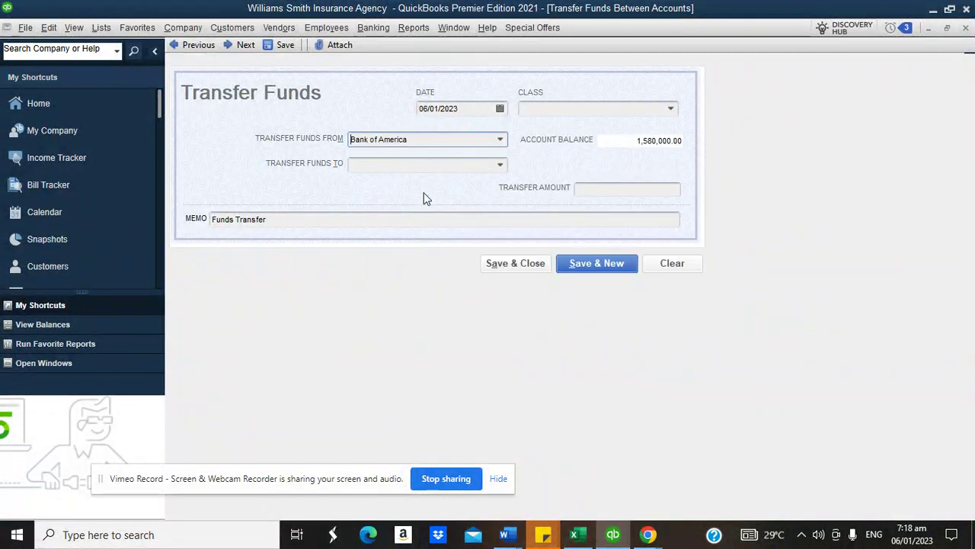
pyautogui.click(500, 165)
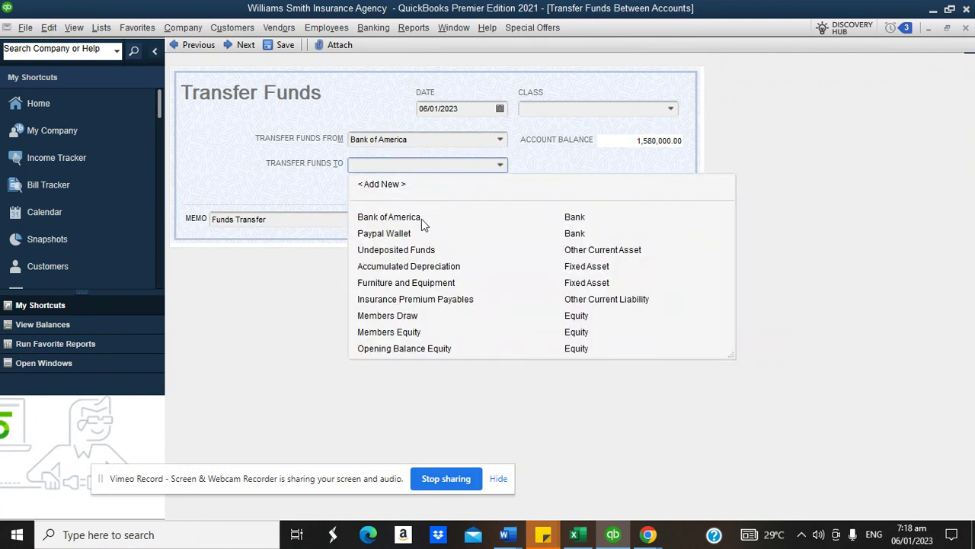
pyautogui.write('J')
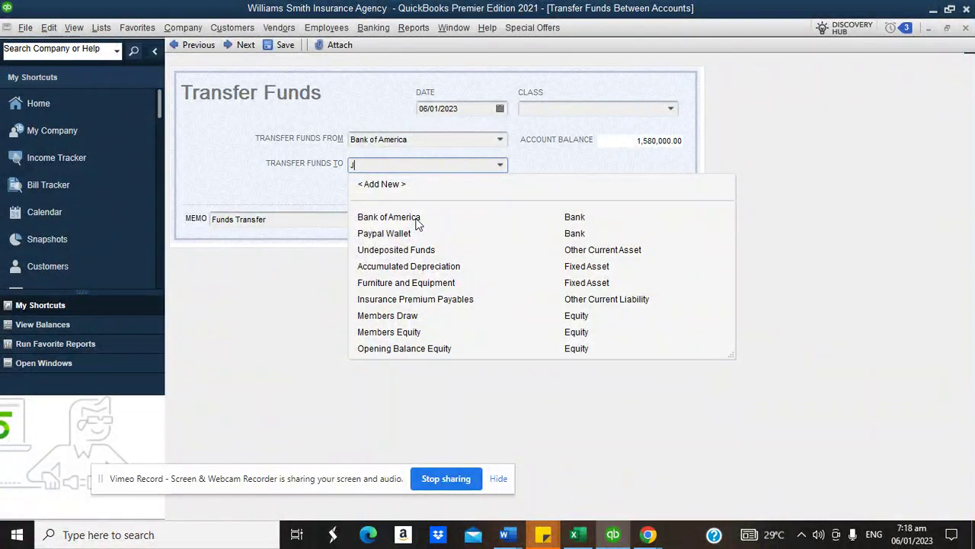
pyautogui.write('PMorga')
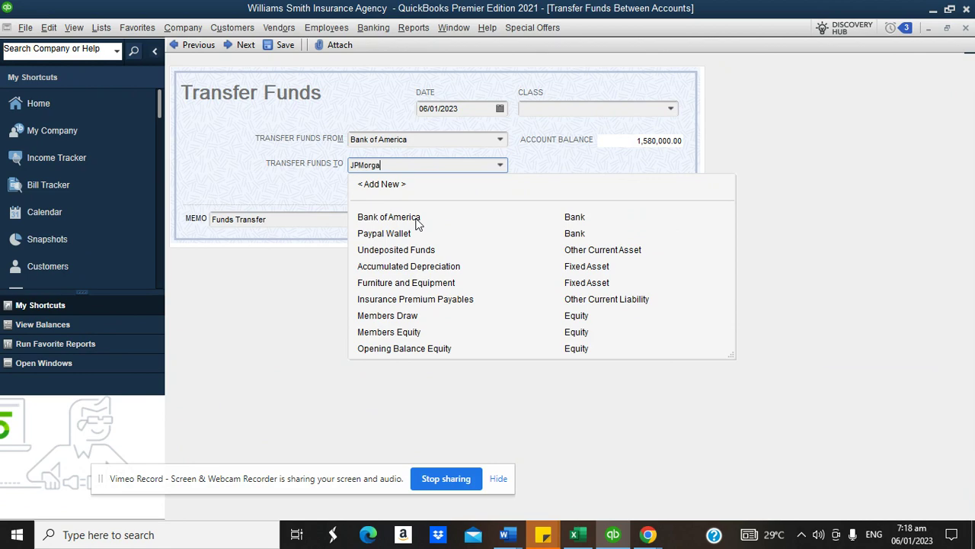
pyautogui.write('n')
pyautogui.press('Tab')
pyautogui.click(452, 175)
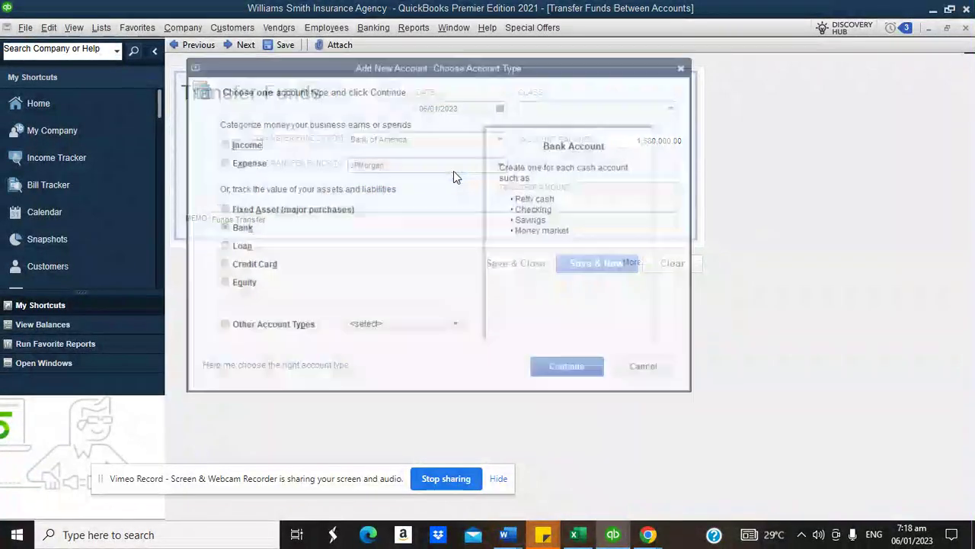
pyautogui.click(565, 367)
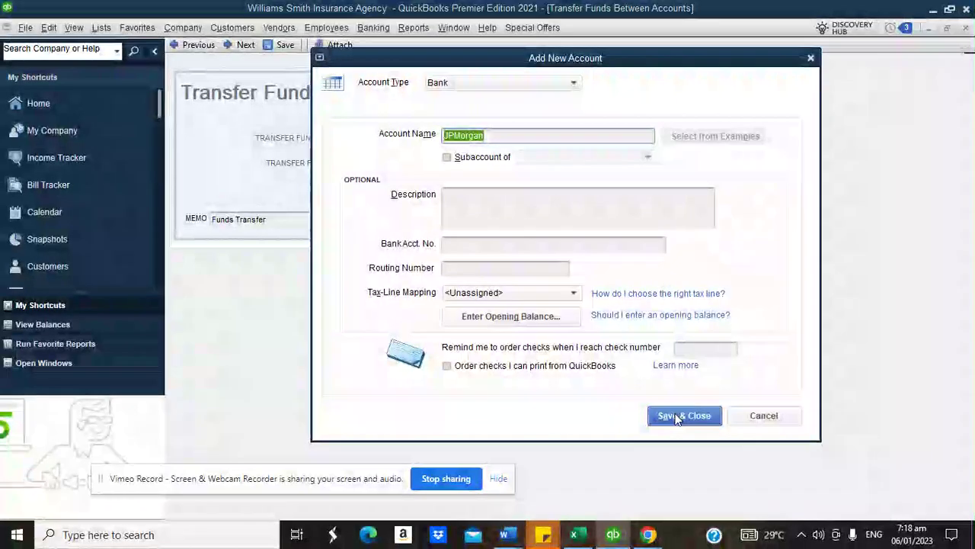
pyautogui.click(644, 222)
pyautogui.click(683, 415)
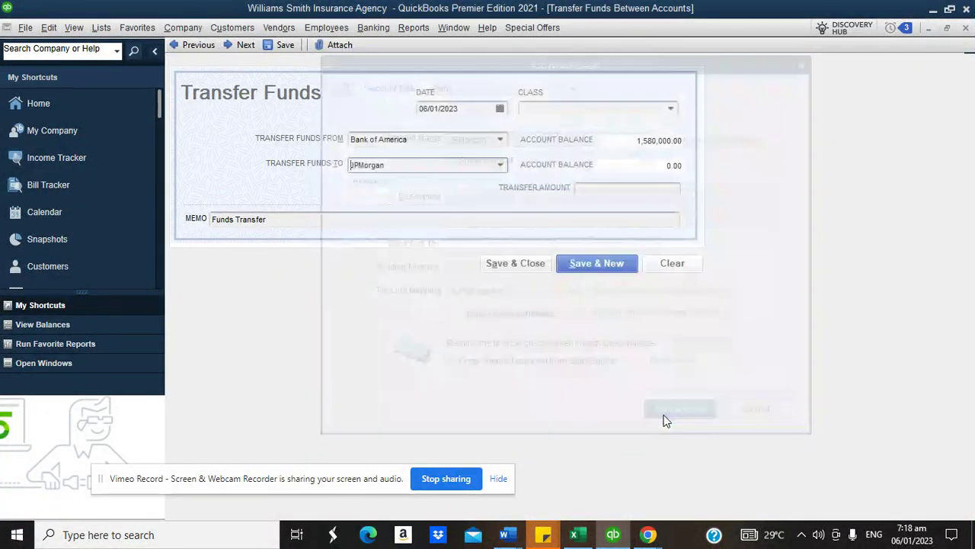
# - Enter the 580,000.00 transfer amount and save the transfer without a class
pyautogui.click(632, 187)
pyautogui.write('58000')
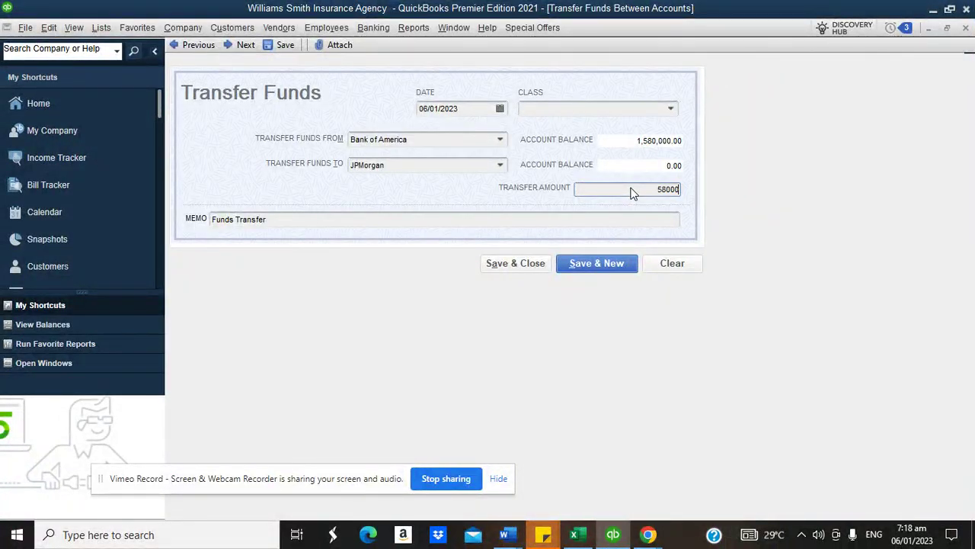
pyautogui.click(599, 220)
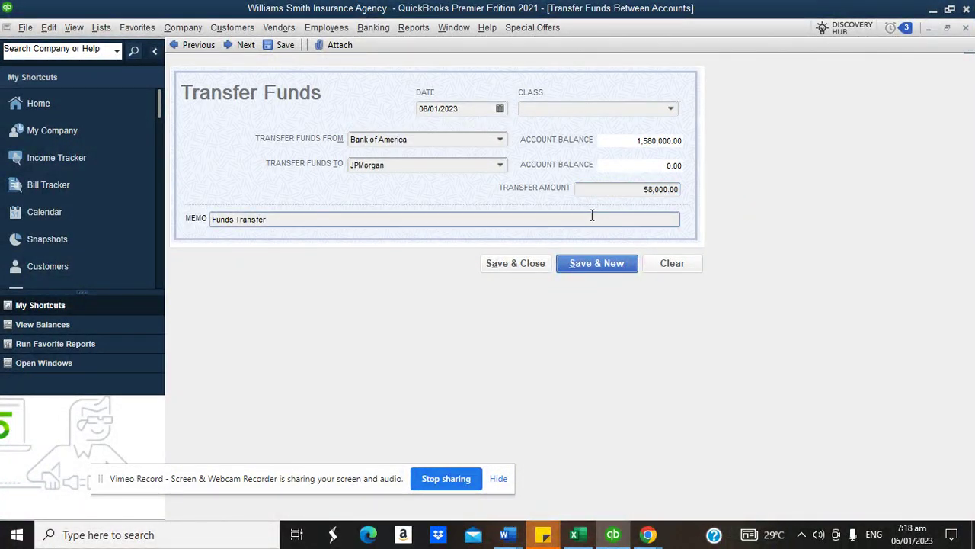
pyautogui.click(658, 189)
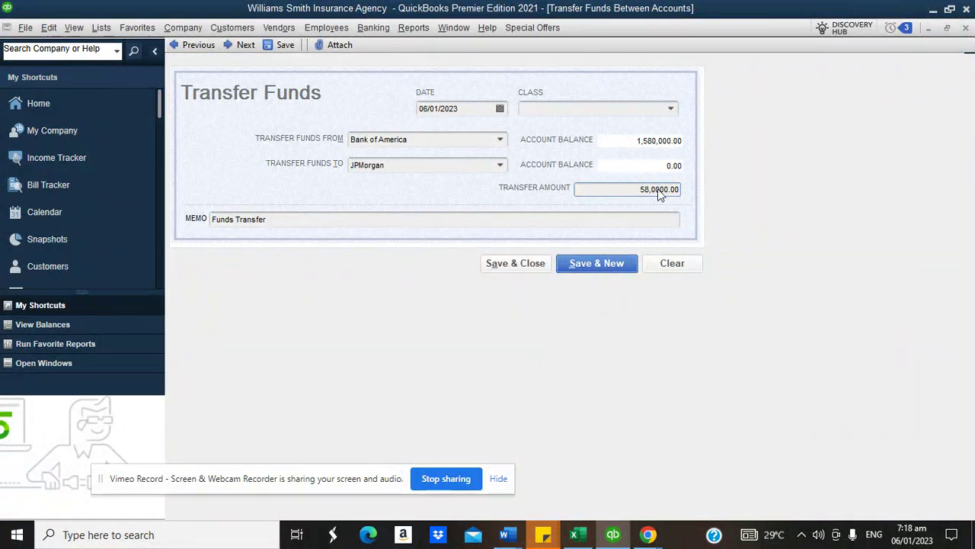
pyautogui.click(617, 218)
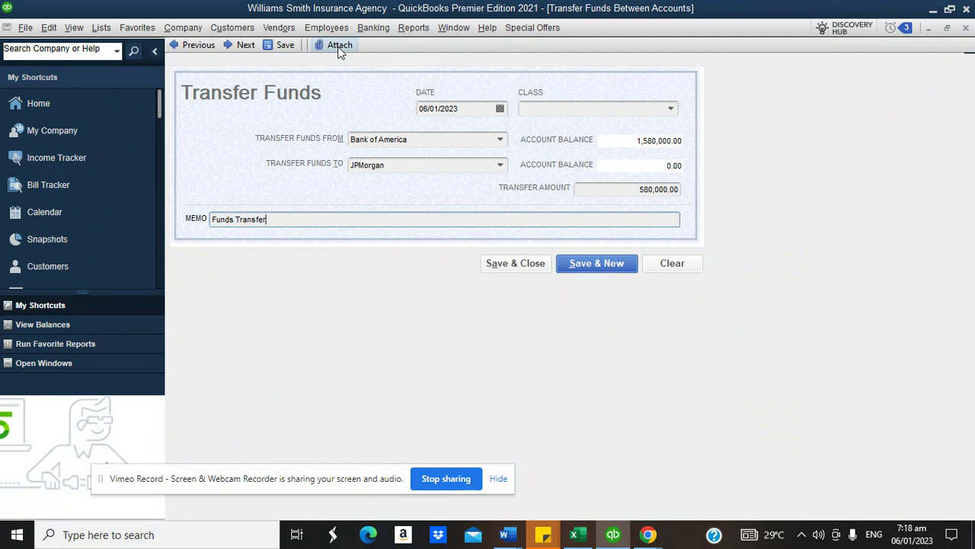
pyautogui.click(499, 265)
pyautogui.click(450, 200)
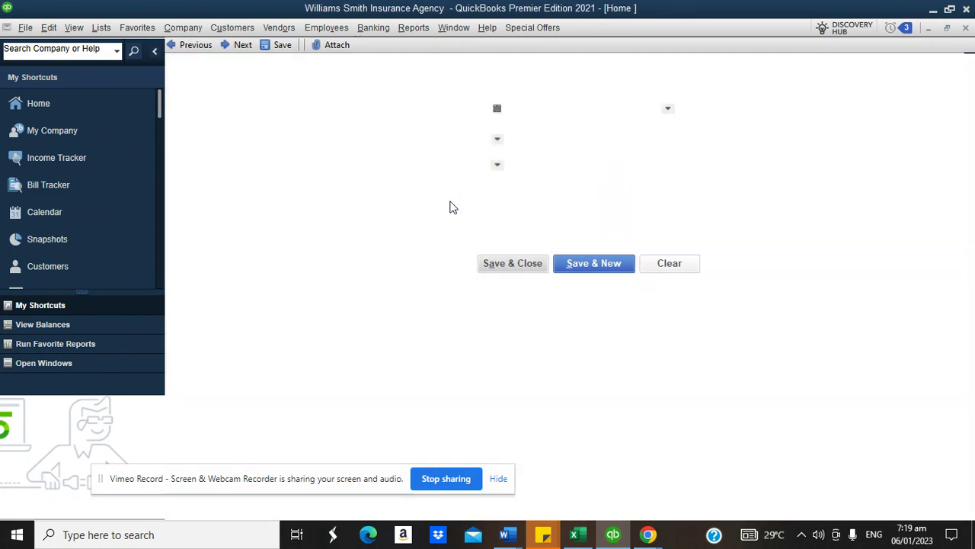
pyautogui.click(329, 306)
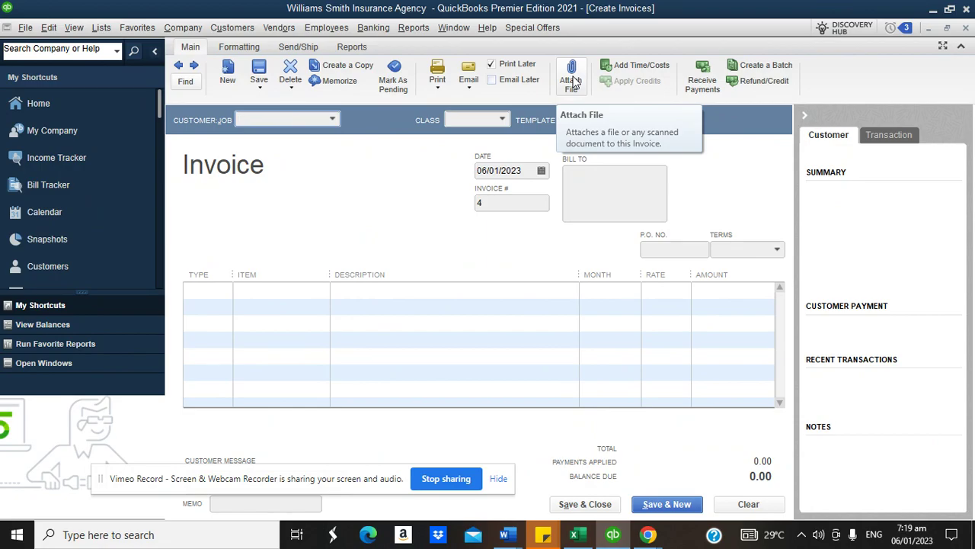
pyautogui.click(56, 102)
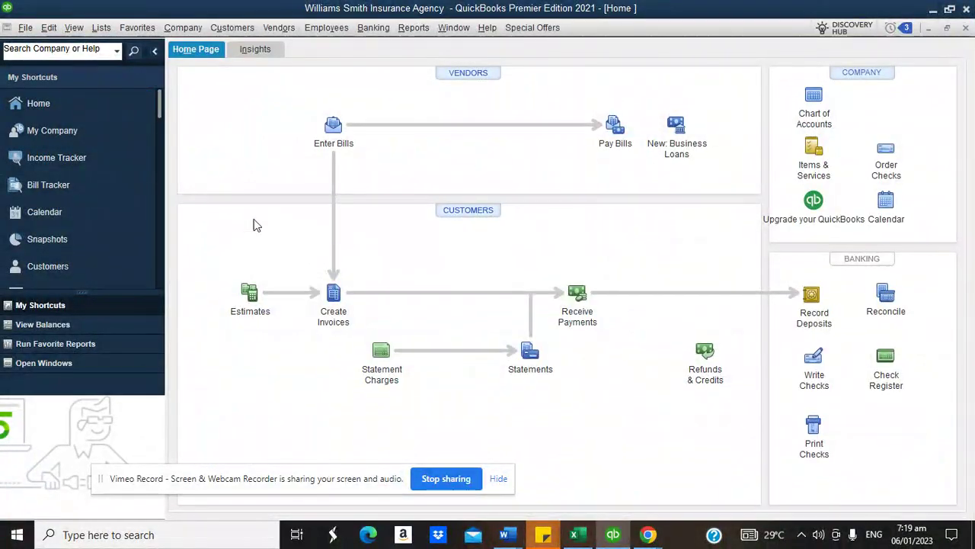
pyautogui.click(468, 211)
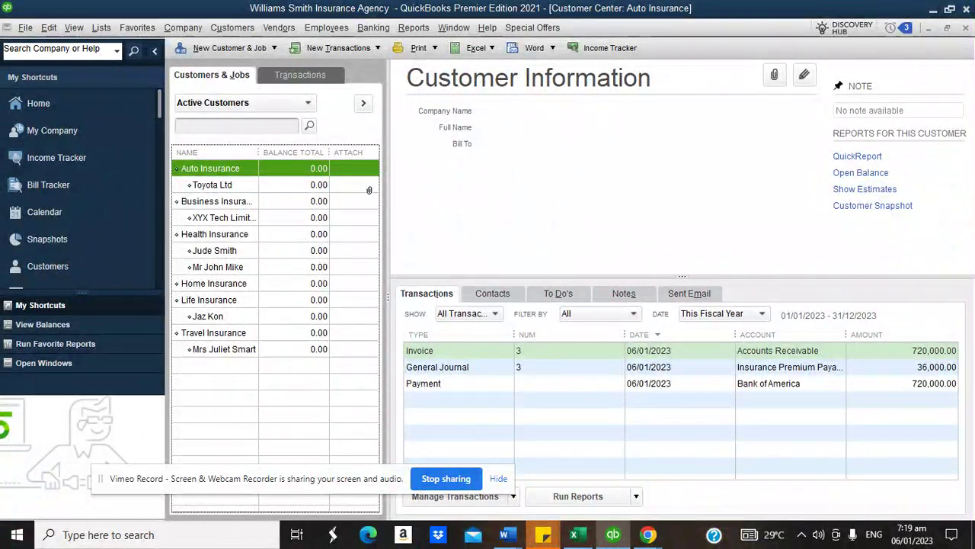
pyautogui.click(221, 186)
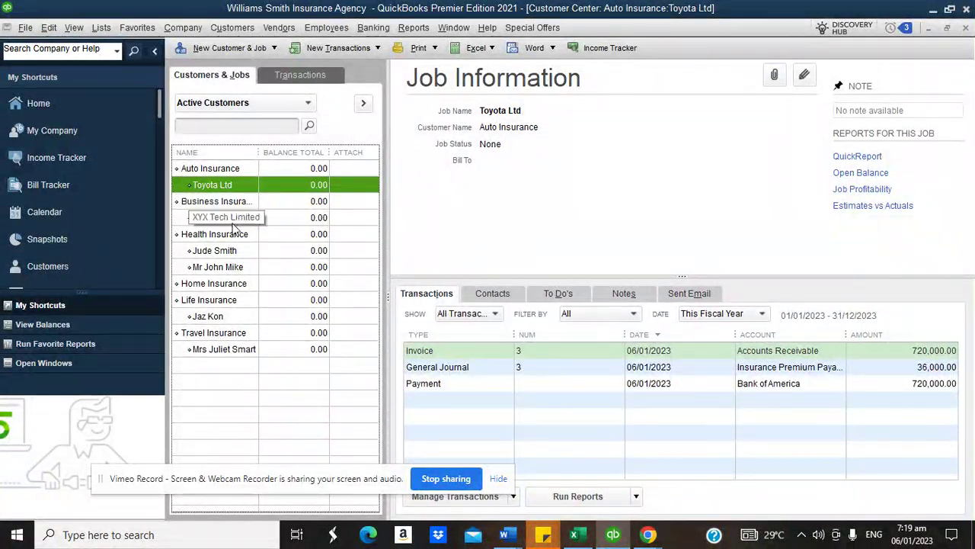
pyautogui.click(43, 106)
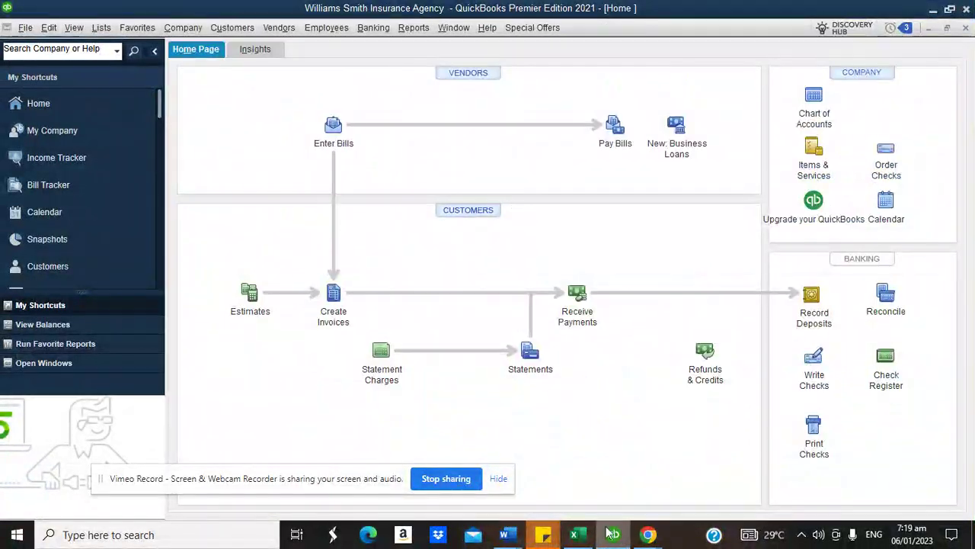
pyautogui.moveTo(648, 535)
pyautogui.click(596, 494)
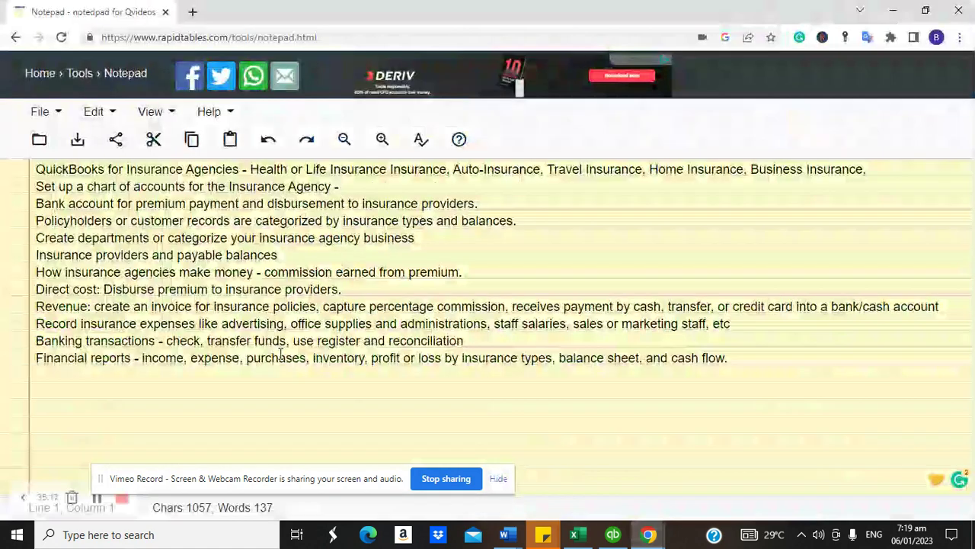
pyautogui.click(613, 534)
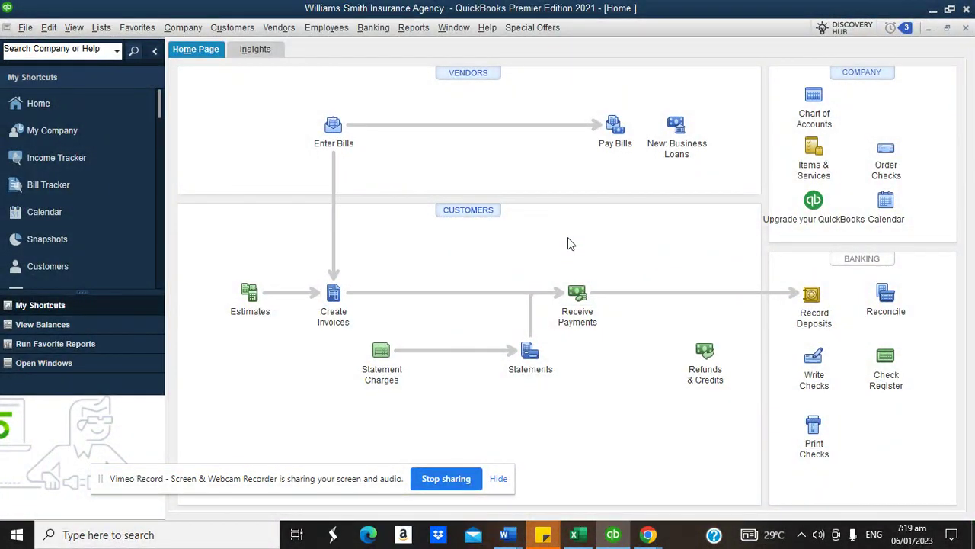
# - Run Profit & Loss by Class, drill into the Unclassified commission to journal entry 3, then close back
pyautogui.click(414, 28)
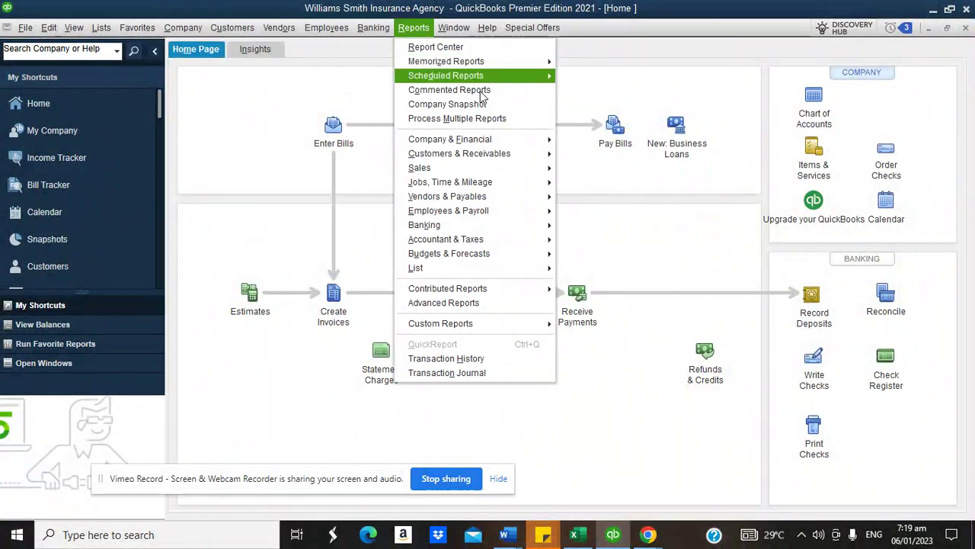
pyautogui.moveTo(487, 144)
pyautogui.click(635, 209)
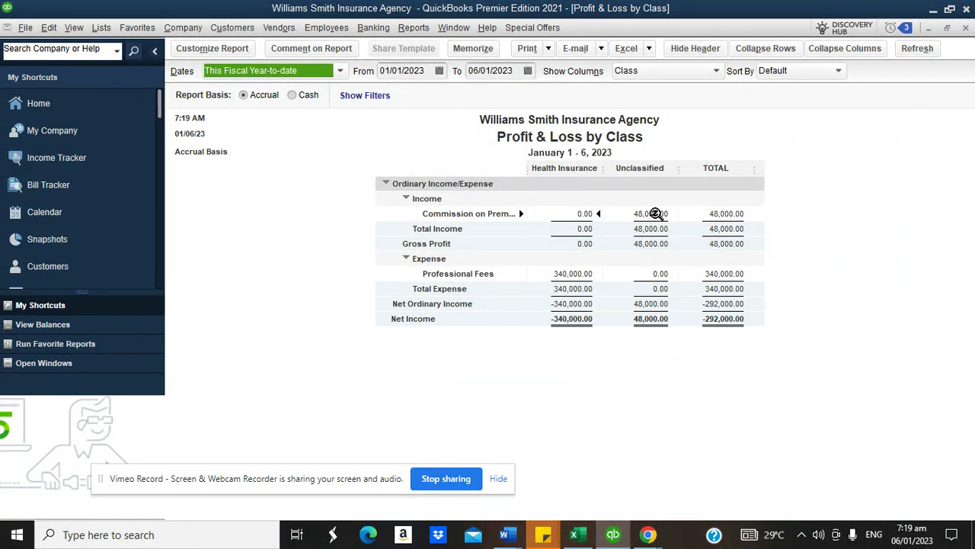
pyautogui.doubleClick(656, 214)
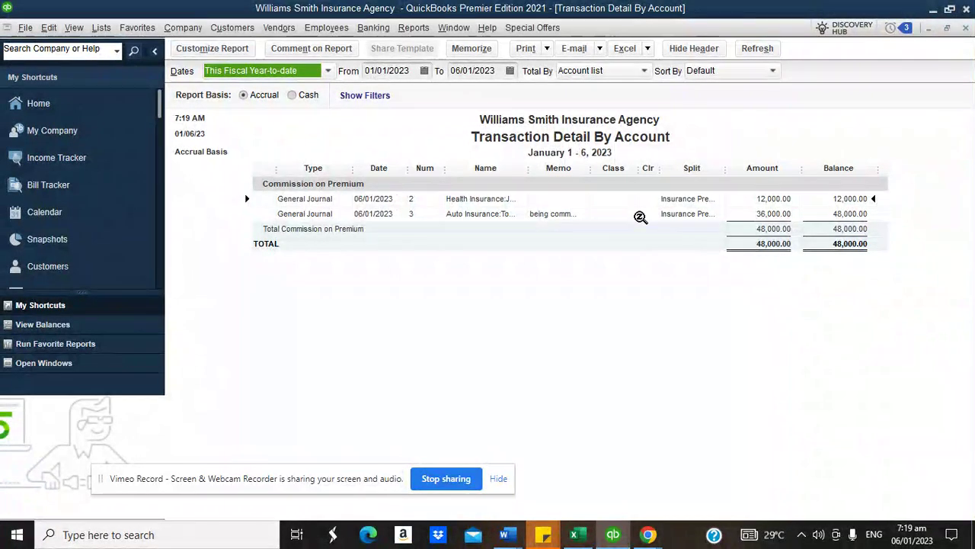
pyautogui.doubleClick(777, 214)
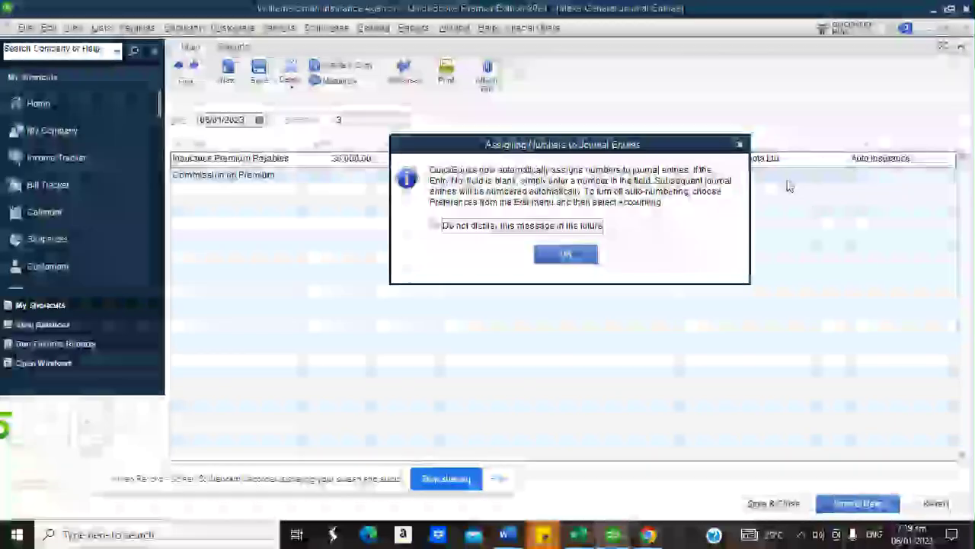
pyautogui.press('Return')
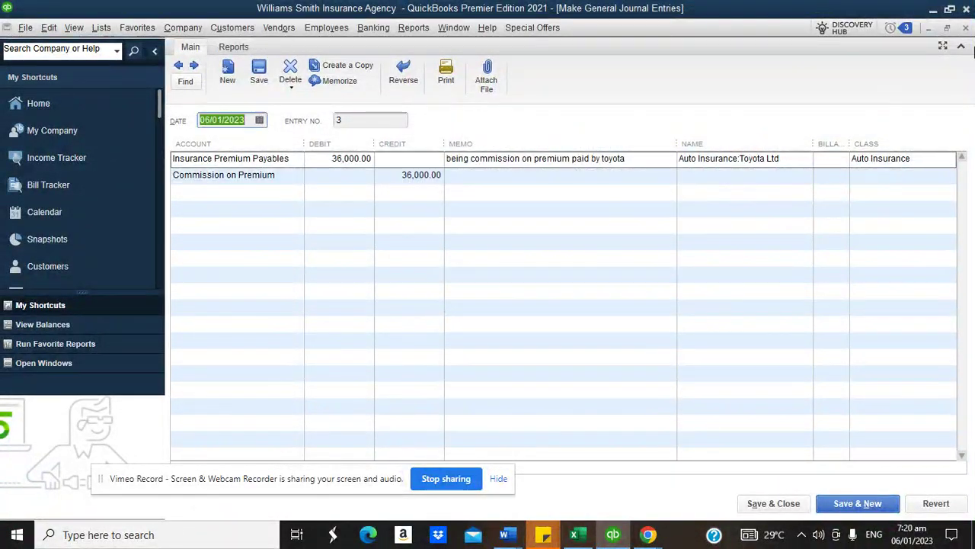
pyautogui.click(966, 29)
pyautogui.click(965, 29)
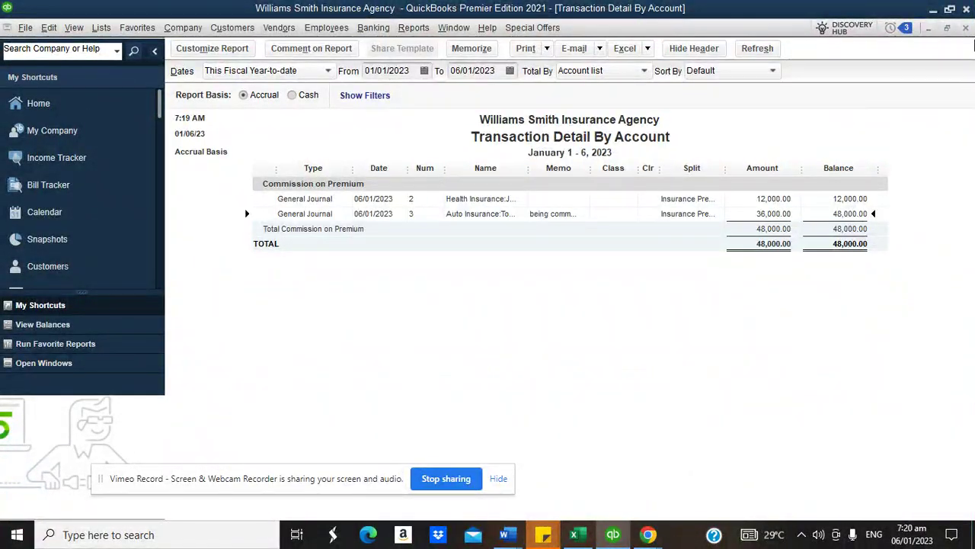
pyautogui.click(965, 29)
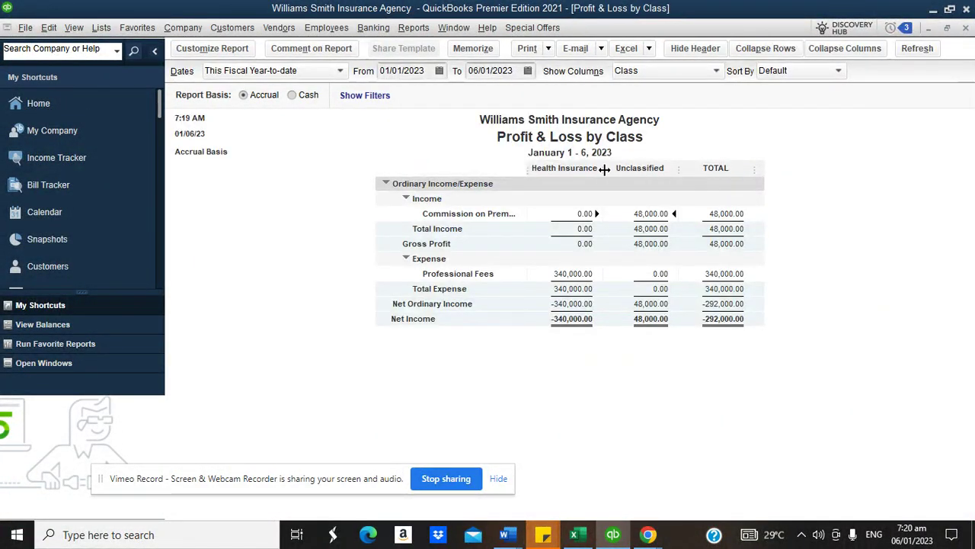
# - Show the P&L by Class for all dates and open the Toyota commission journal entry
pyautogui.click(328, 70)
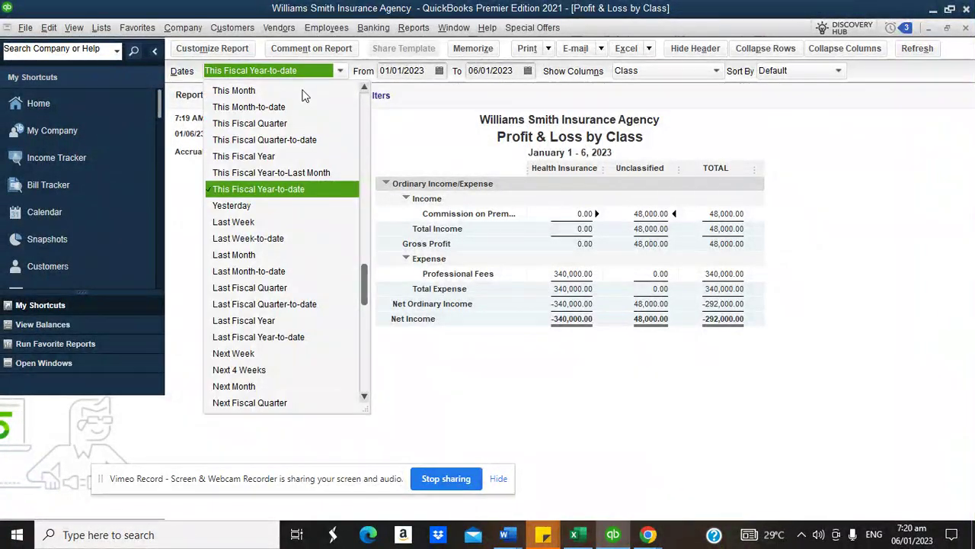
pyautogui.scroll(2, 303, 94)
pyautogui.click(320, 92)
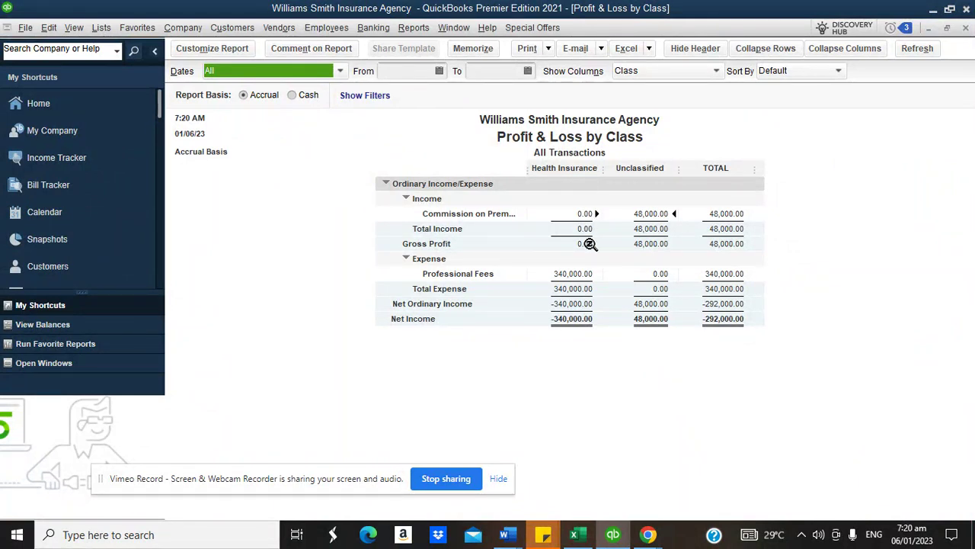
pyautogui.doubleClick(642, 216)
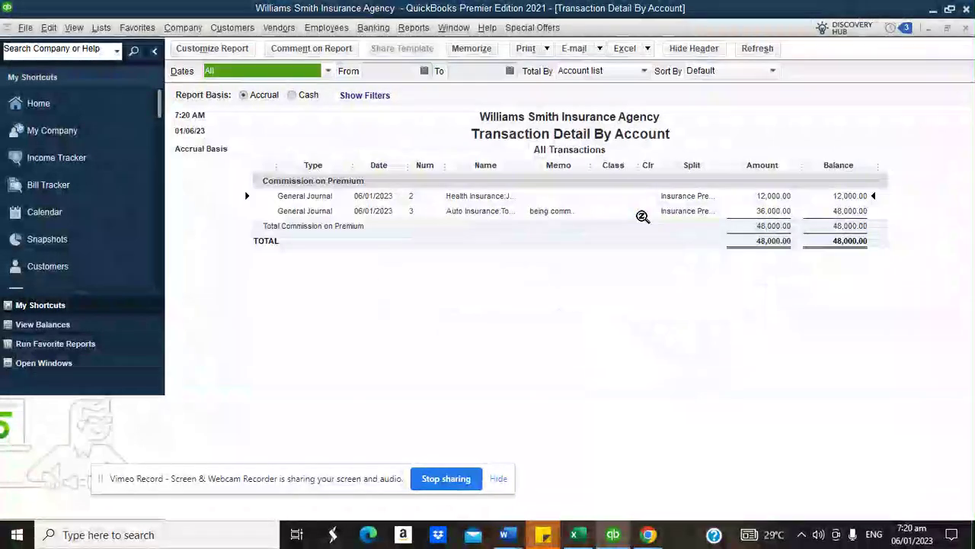
pyautogui.doubleClick(766, 201)
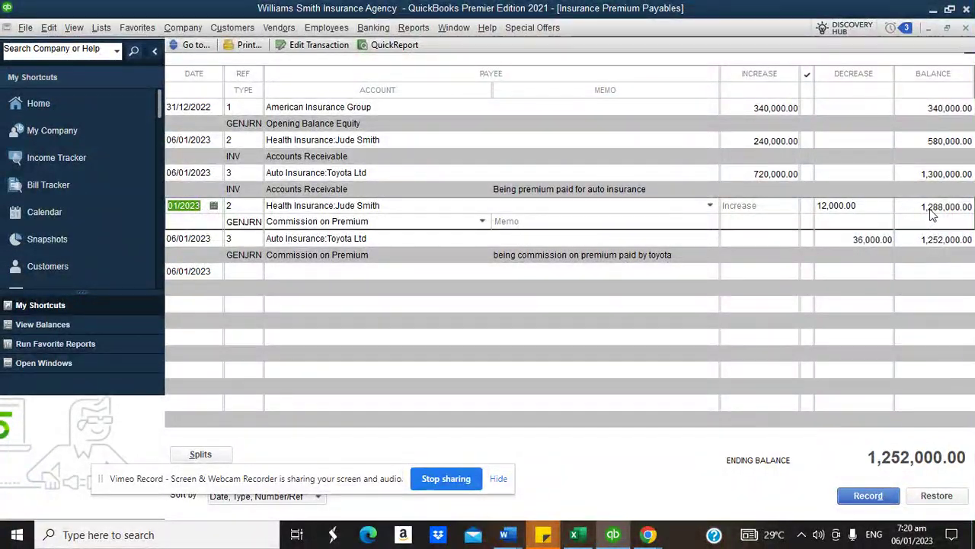
pyautogui.doubleClick(929, 241)
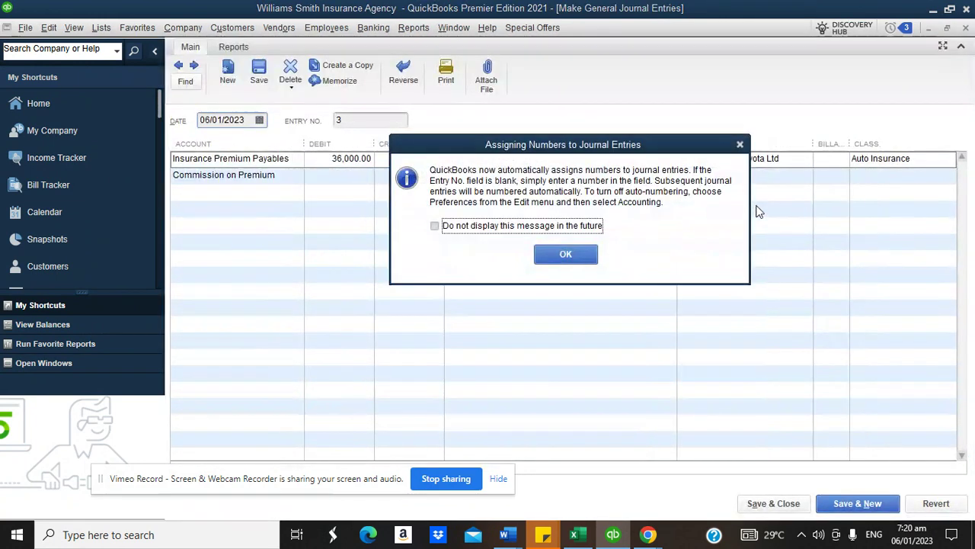
pyautogui.click(565, 254)
# - Set the journal line's class to Health Insurance, save anyway, and close the register and detail report
pyautogui.click(949, 159)
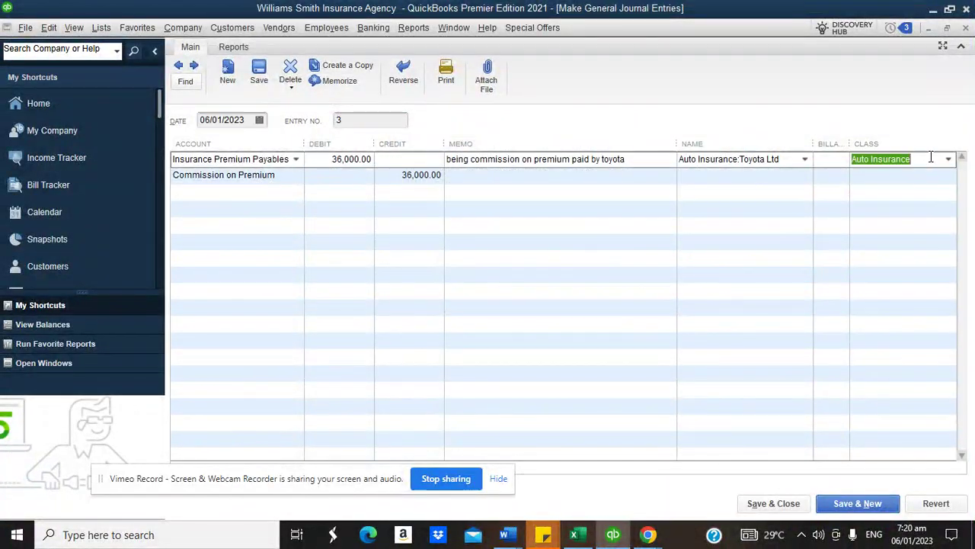
pyautogui.click(950, 159)
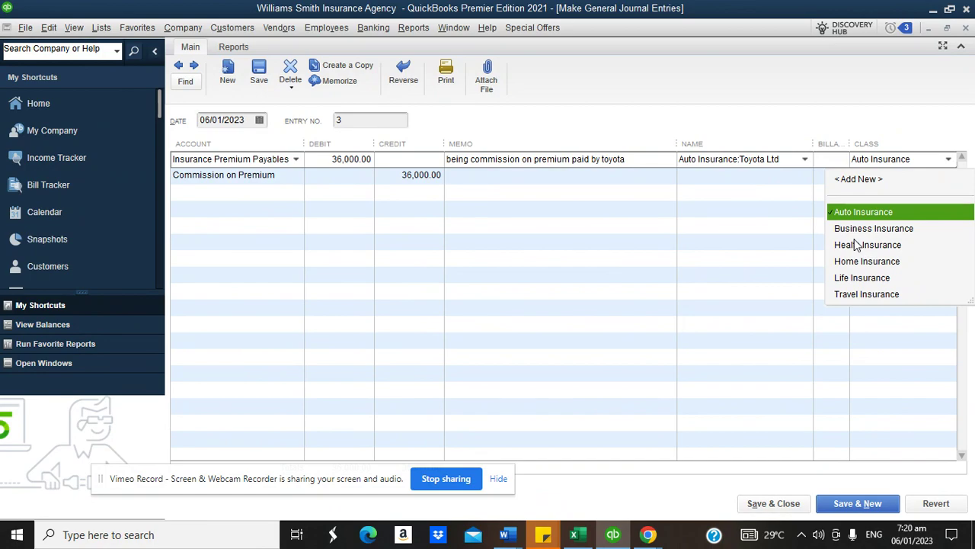
pyautogui.click(858, 244)
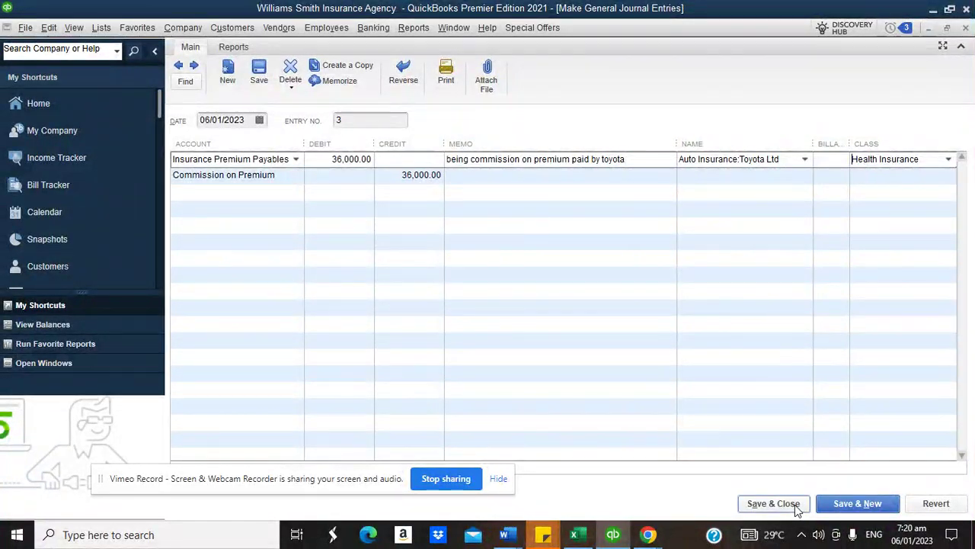
pyautogui.click(794, 504)
pyautogui.click(420, 175)
pyautogui.click(435, 190)
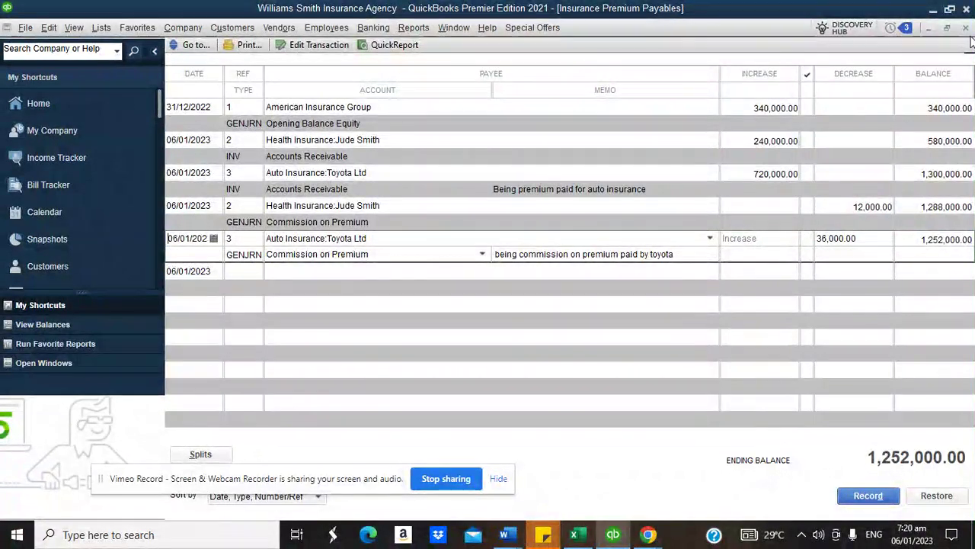
pyautogui.click(966, 29)
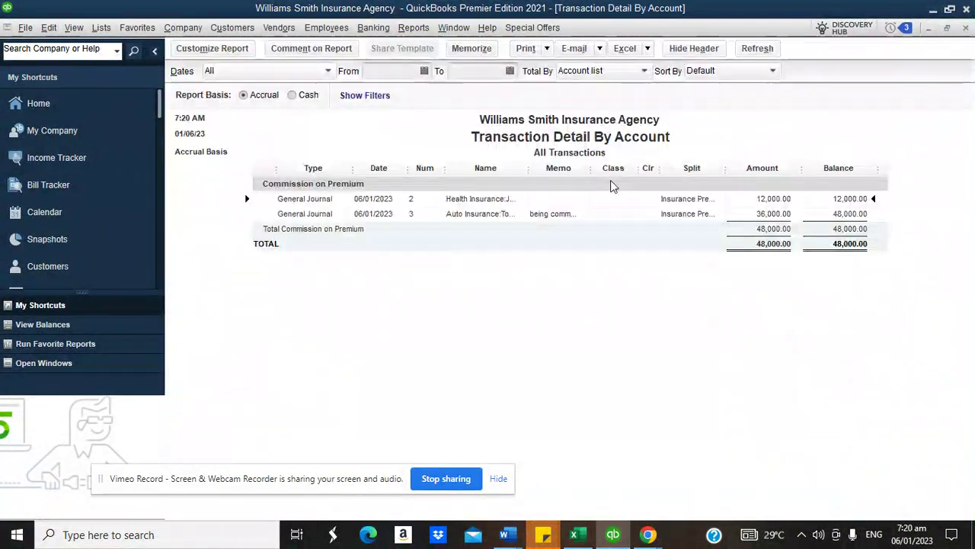
pyautogui.click(966, 29)
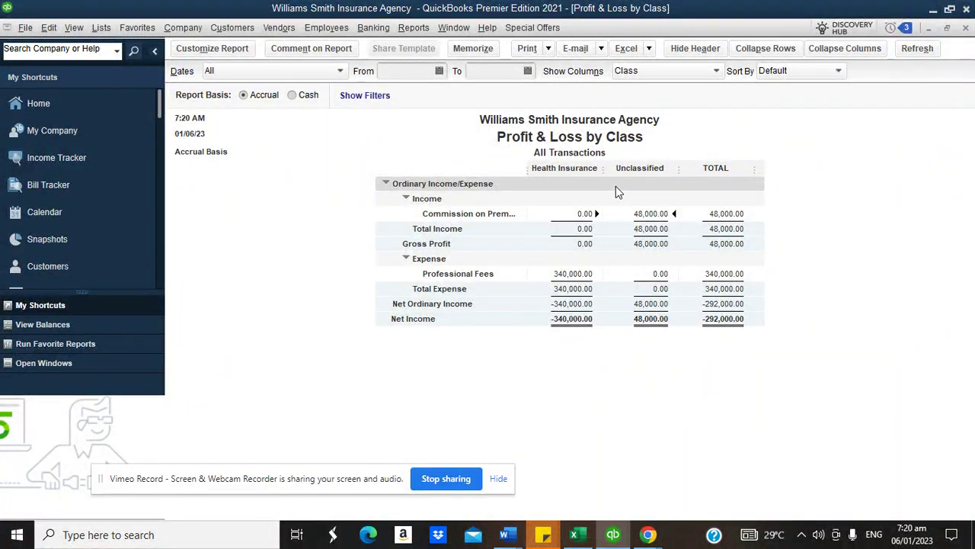
pyautogui.doubleClick(649, 214)
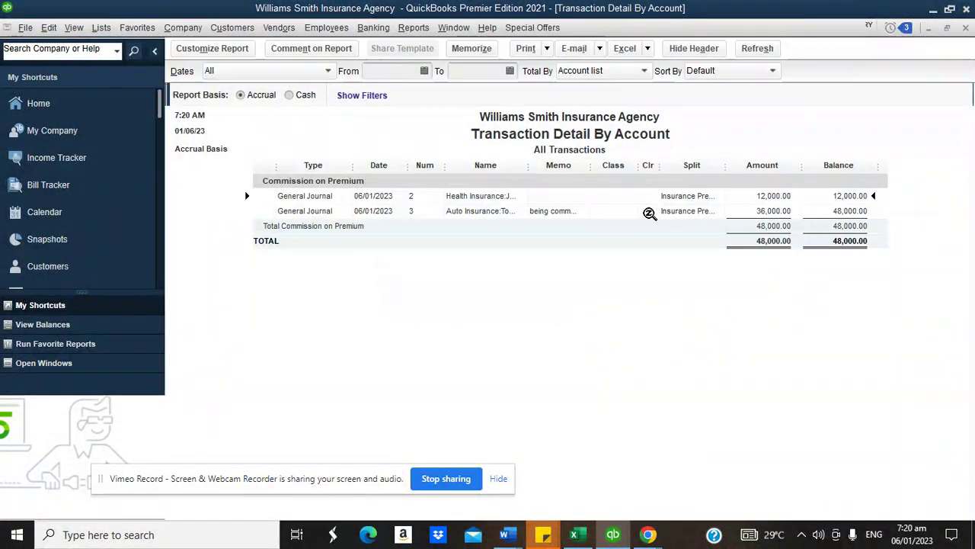
pyautogui.doubleClick(771, 214)
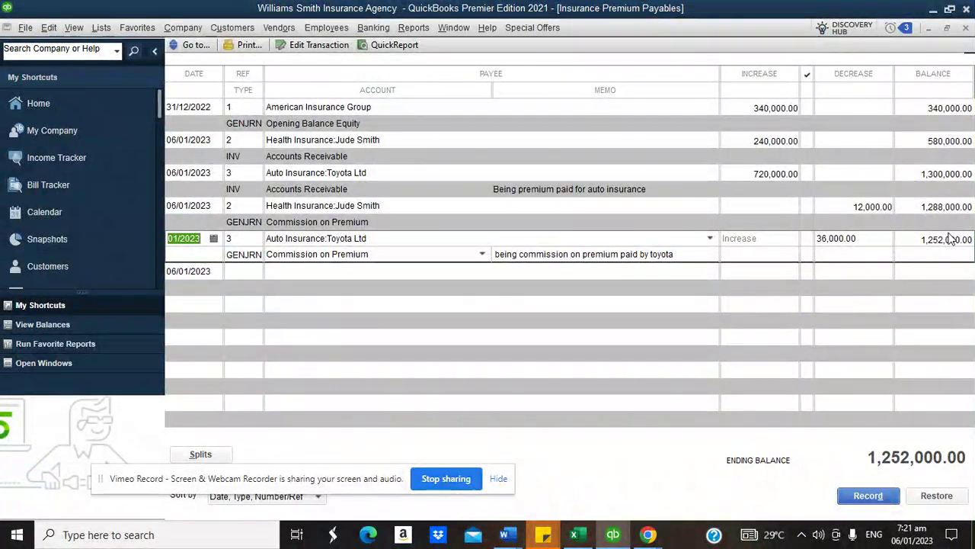
pyautogui.doubleClick(950, 214)
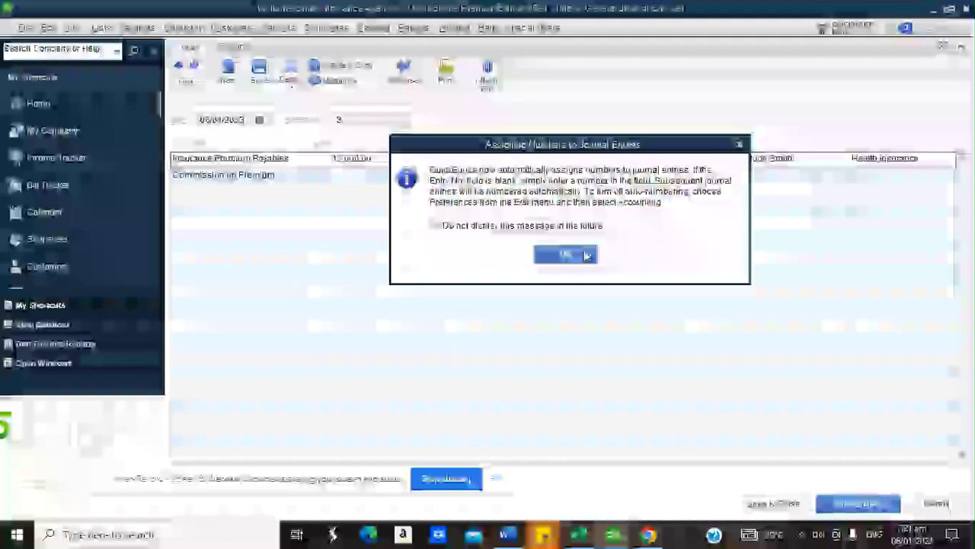
pyautogui.click(577, 254)
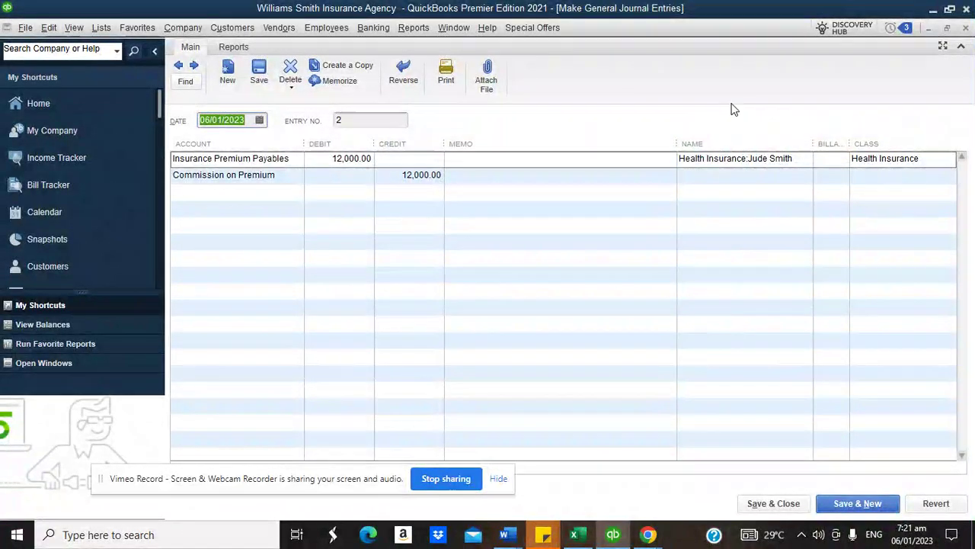
pyautogui.click(965, 28)
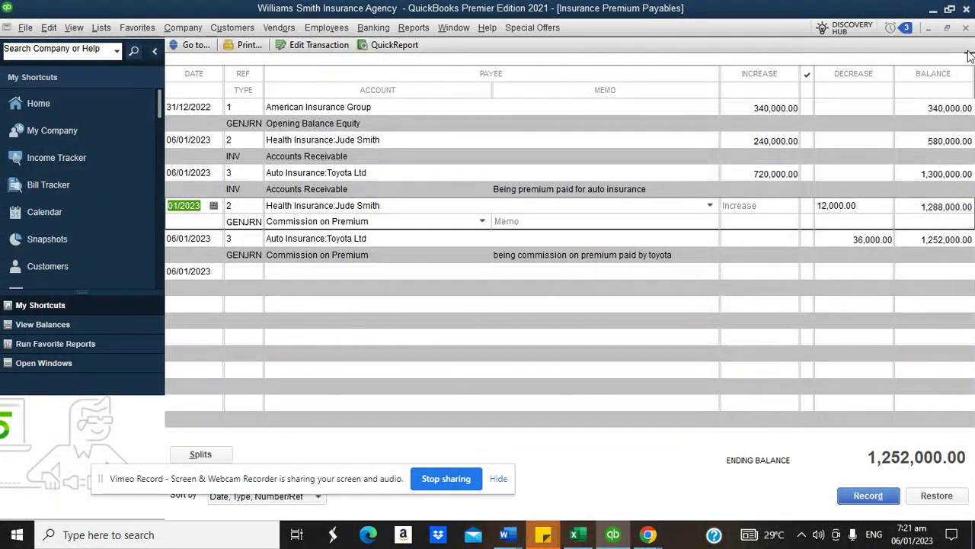
pyautogui.click(964, 28)
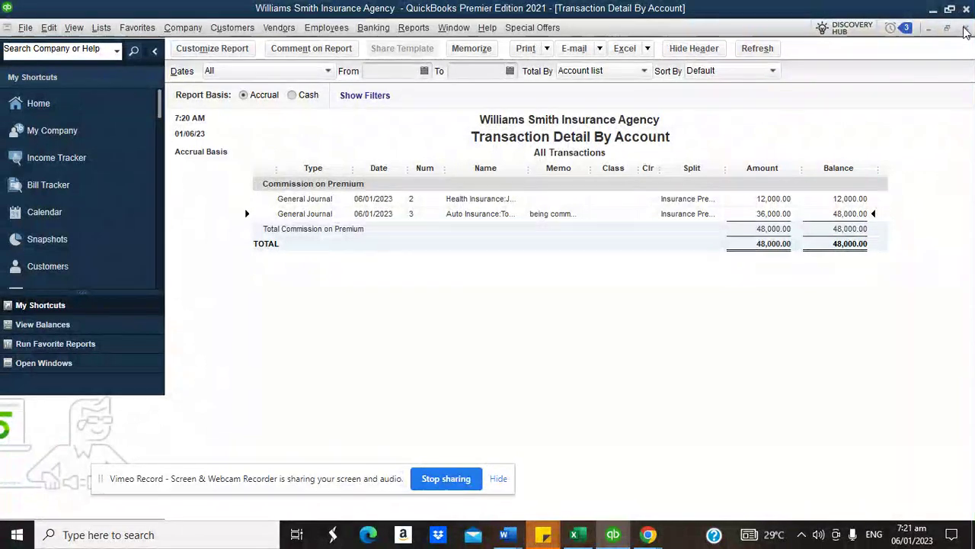
pyautogui.click(964, 29)
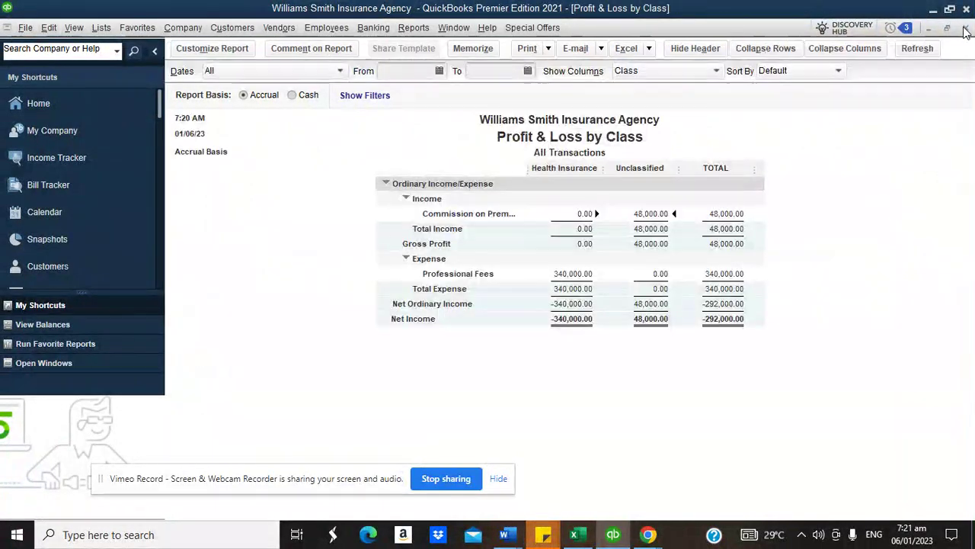
# - Run the Balance Sheet by Class report and dismiss its information notice
pyautogui.click(413, 27)
pyautogui.moveTo(522, 139)
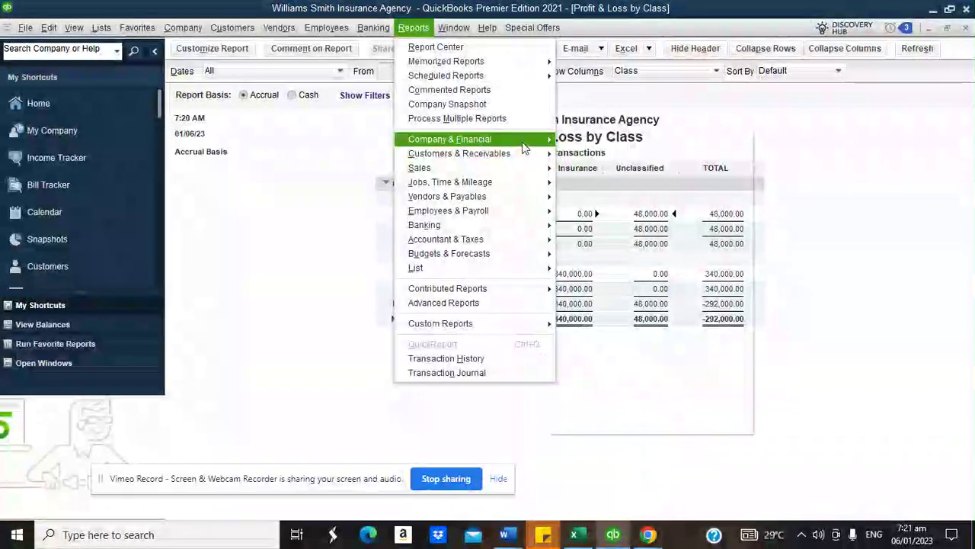
pyautogui.click(657, 374)
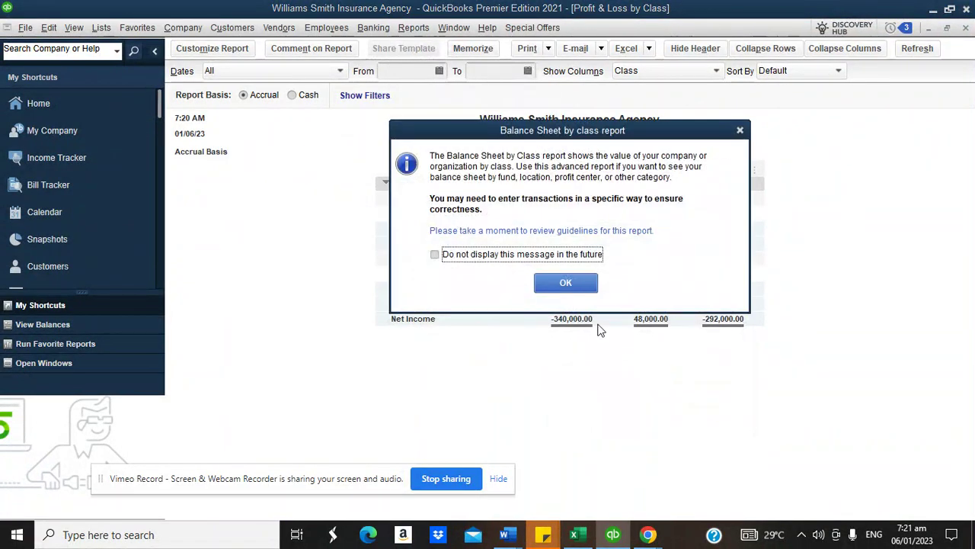
pyautogui.click(563, 282)
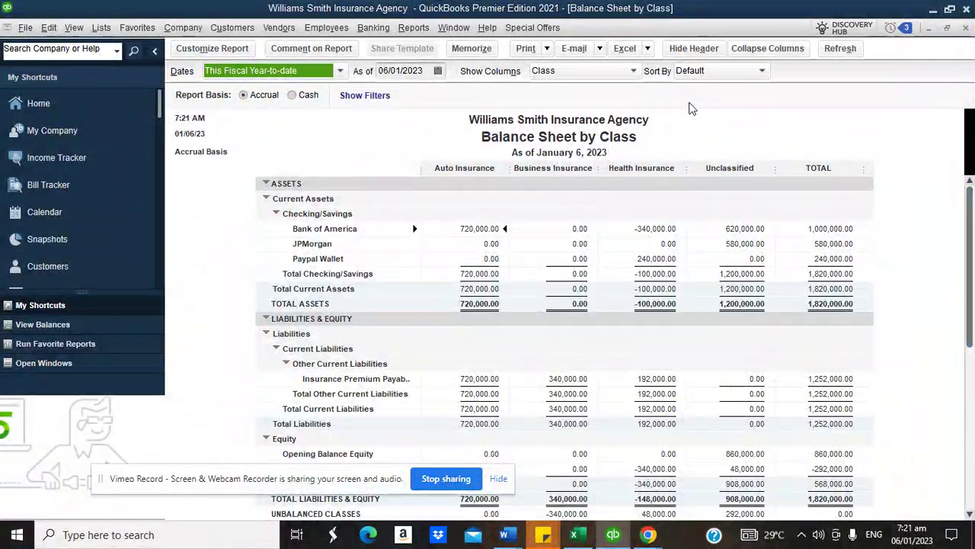
# - Browse the Reports menu without choosing another report, then scroll the balance sheet
pyautogui.click(410, 28)
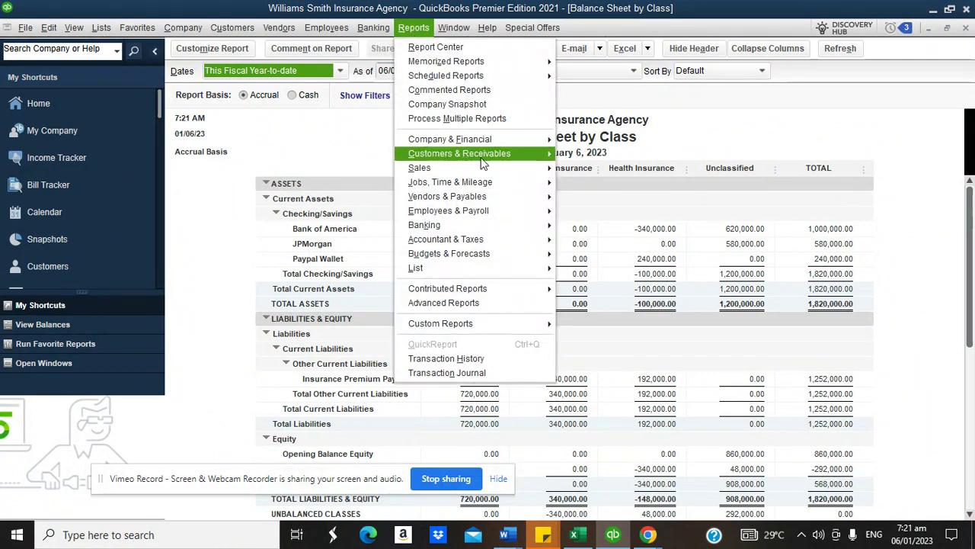
pyautogui.moveTo(486, 160)
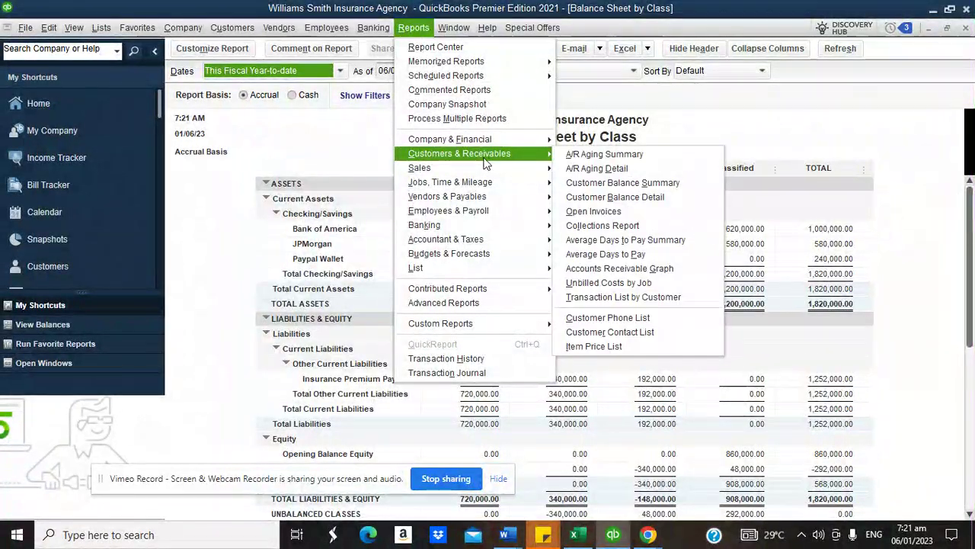
pyautogui.moveTo(524, 200)
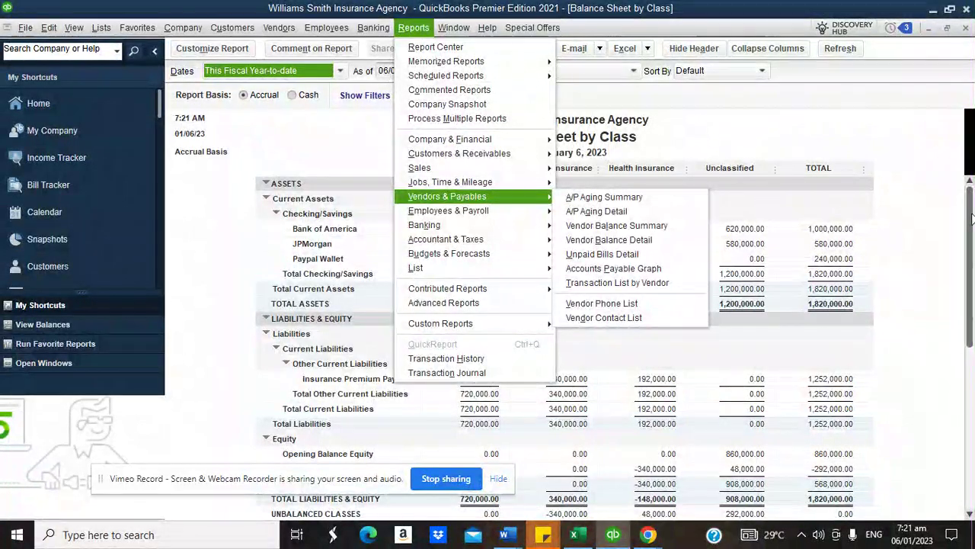
pyautogui.click(969, 219)
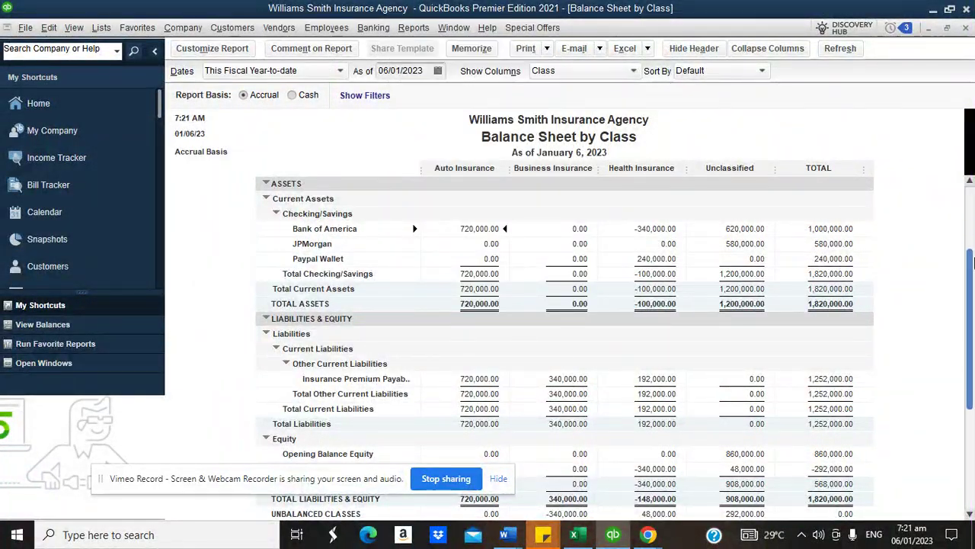
pyautogui.scroll(-1, 972, 262)
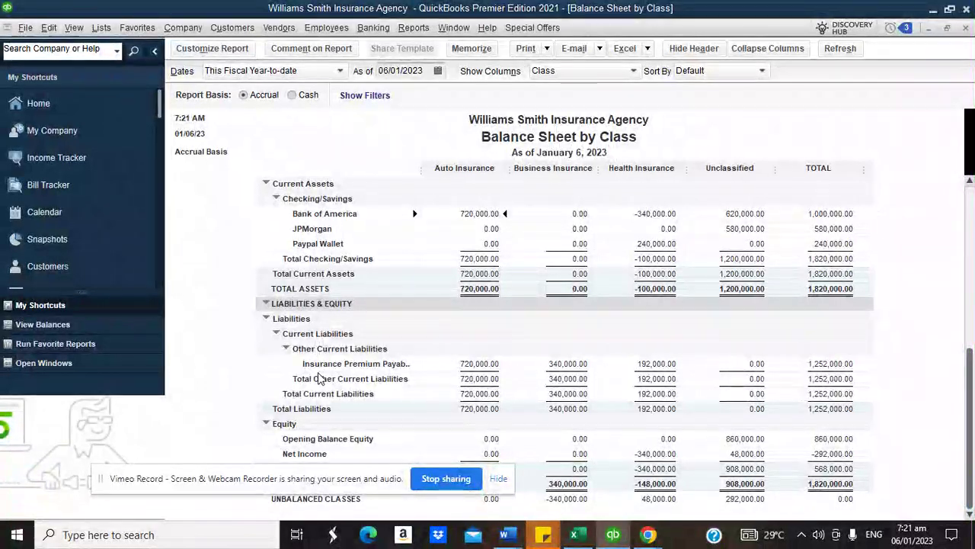